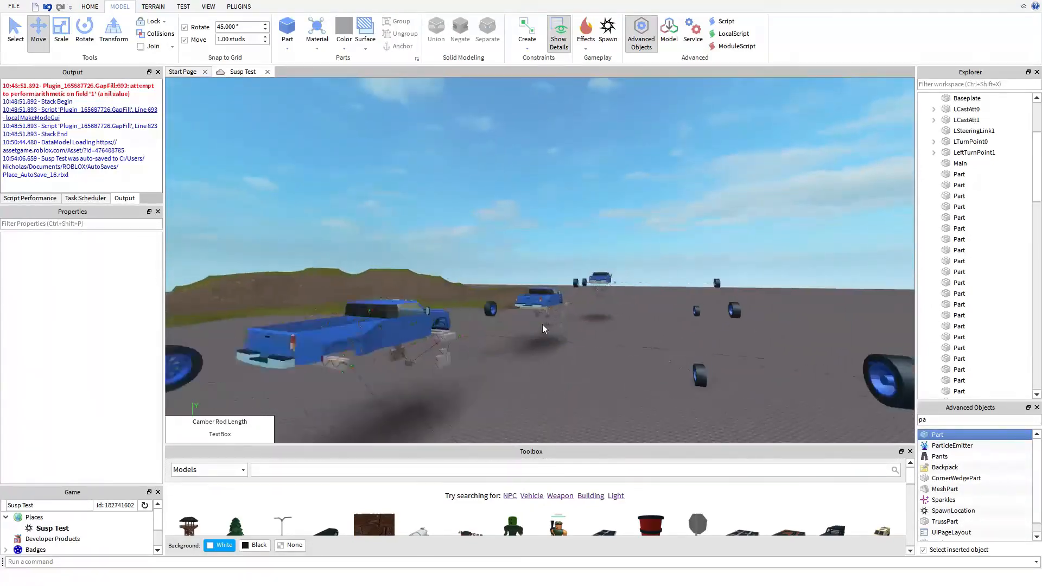
# Examine the suspension test vehicles around the baseplate and the existing gray chassis plate with its corner posts and loose blocks.
pyautogui.press('w')
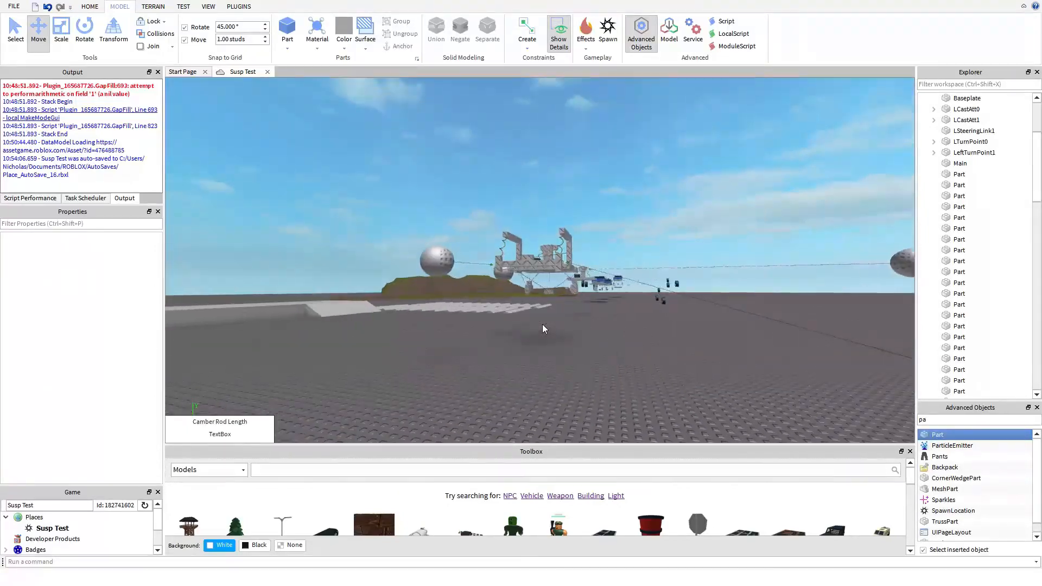
pyautogui.press('w')
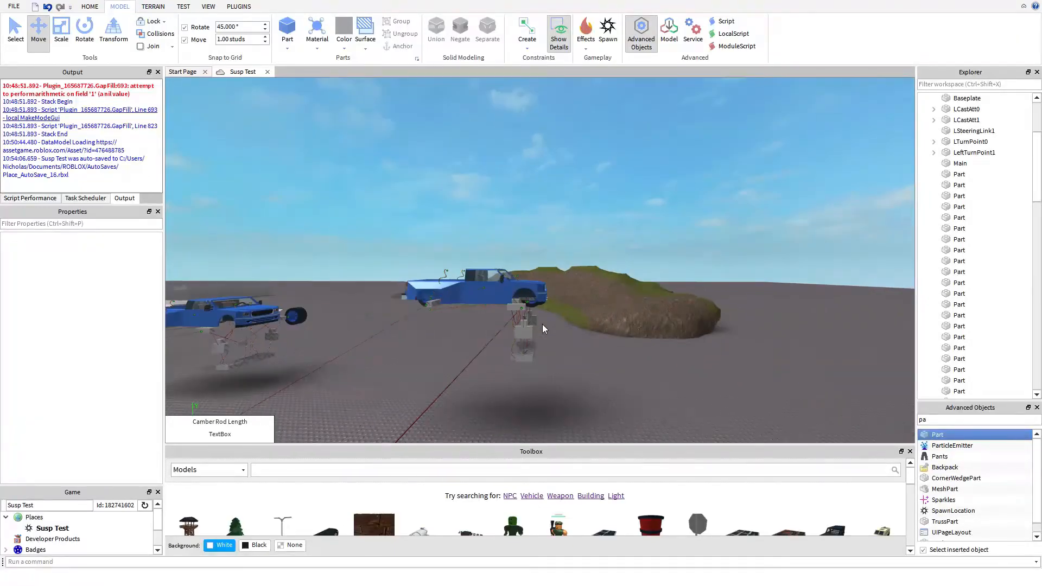
pyautogui.press('w')
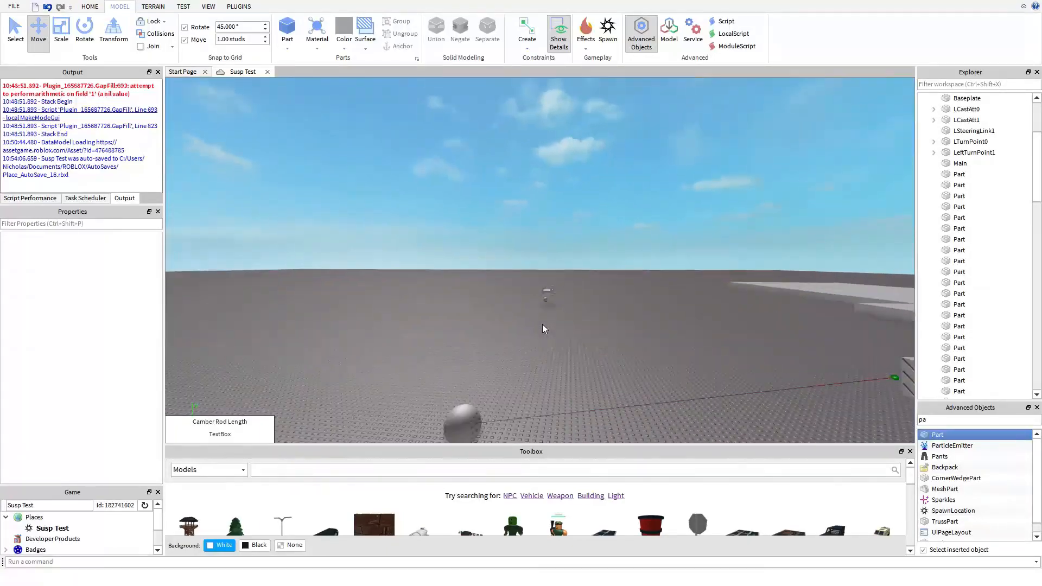
pyautogui.press('w')
pyautogui.press('w')
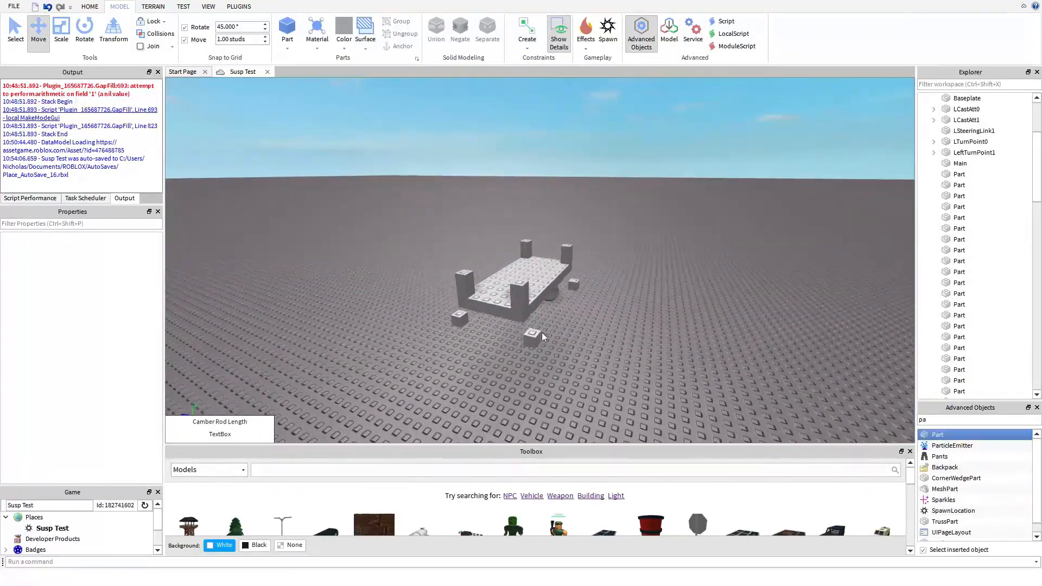
pyautogui.press('d')
pyautogui.press('d')
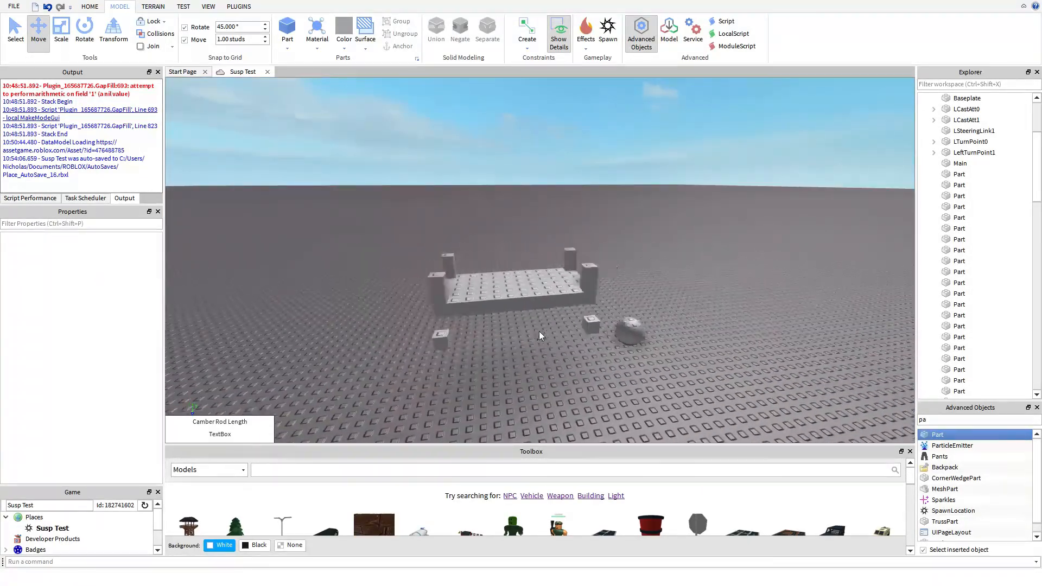
pyautogui.press('s')
pyautogui.moveTo(734, 331); pyautogui.dragTo(733, 331, button='right')
pyautogui.press('w')
pyautogui.press('d')
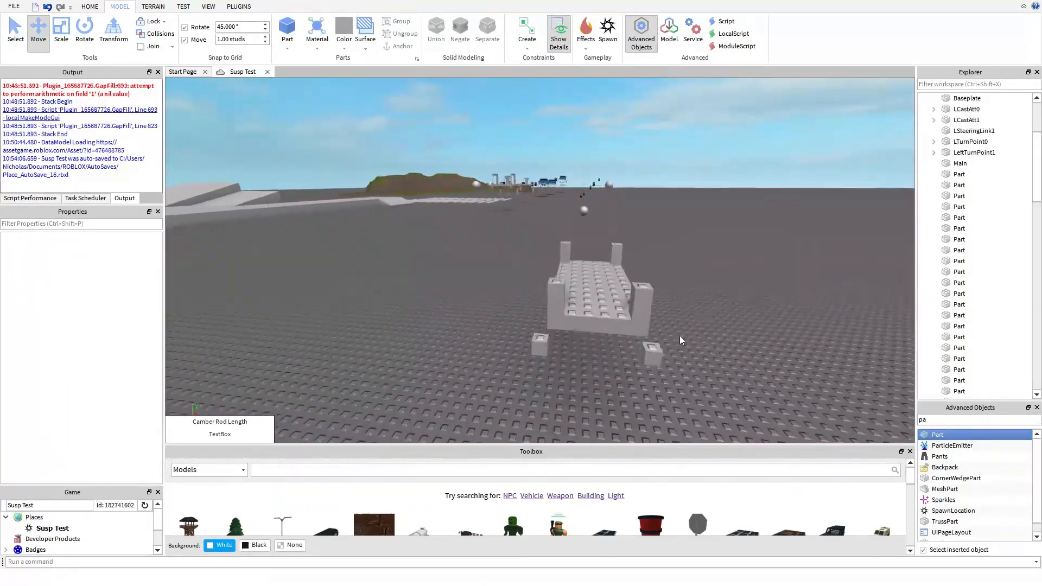
pyautogui.moveTo(635, 301); pyautogui.dragTo(635, 302, button='right')
pyautogui.press('s')
pyautogui.press('a')
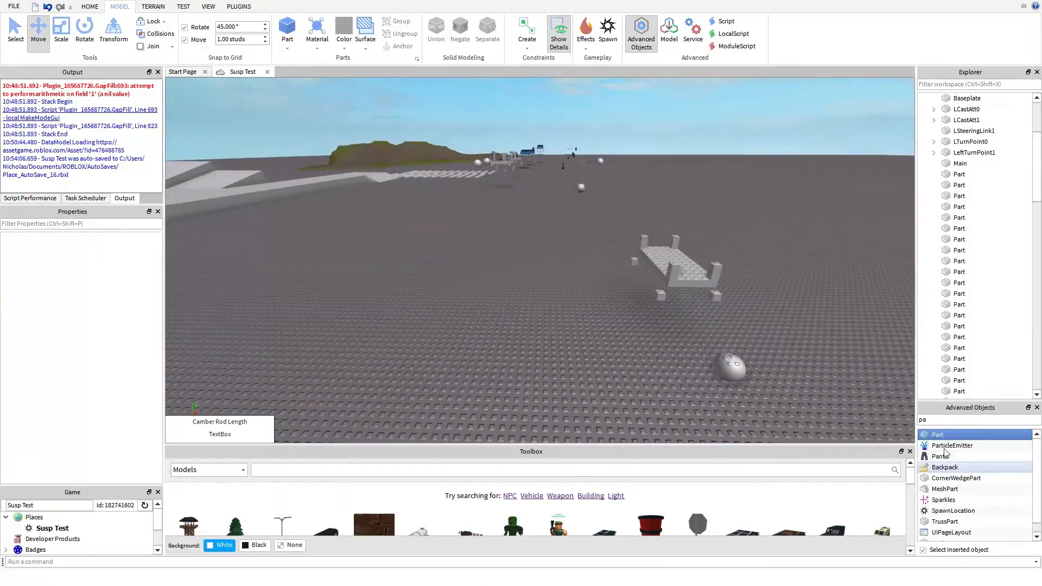
# Insert a new Part near the existing chassis, place it at -168.5, 0.5, 160.5, and raise it 5 studs.
pyautogui.click(935, 436)
pyautogui.click(517, 294)
pyautogui.press('w')
pyautogui.moveTo(518, 294); pyautogui.dragTo(518, 294, button='right')
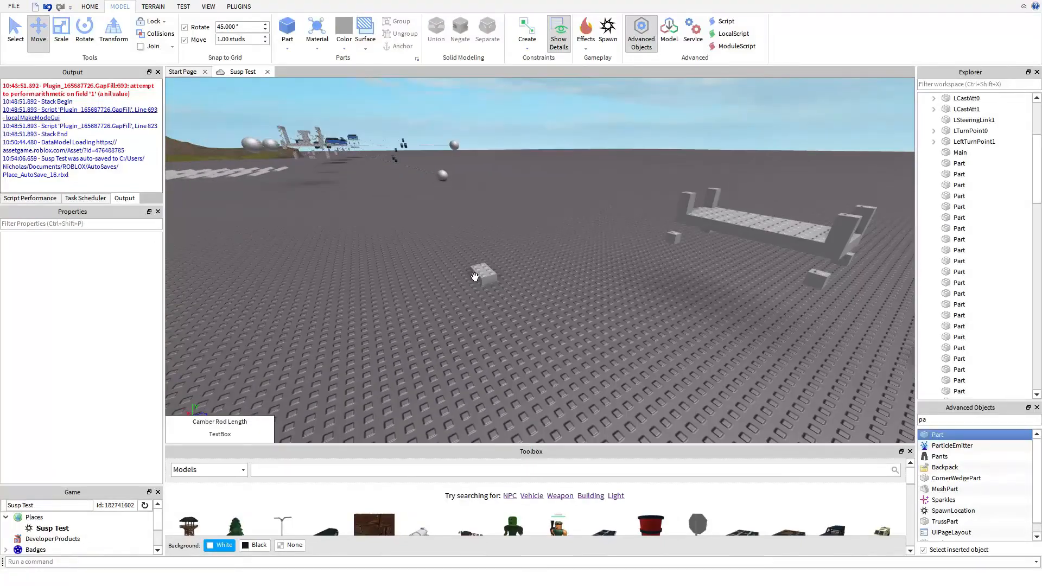
pyautogui.moveTo(478, 277); pyautogui.dragTo(566, 330)
pyautogui.press('d')
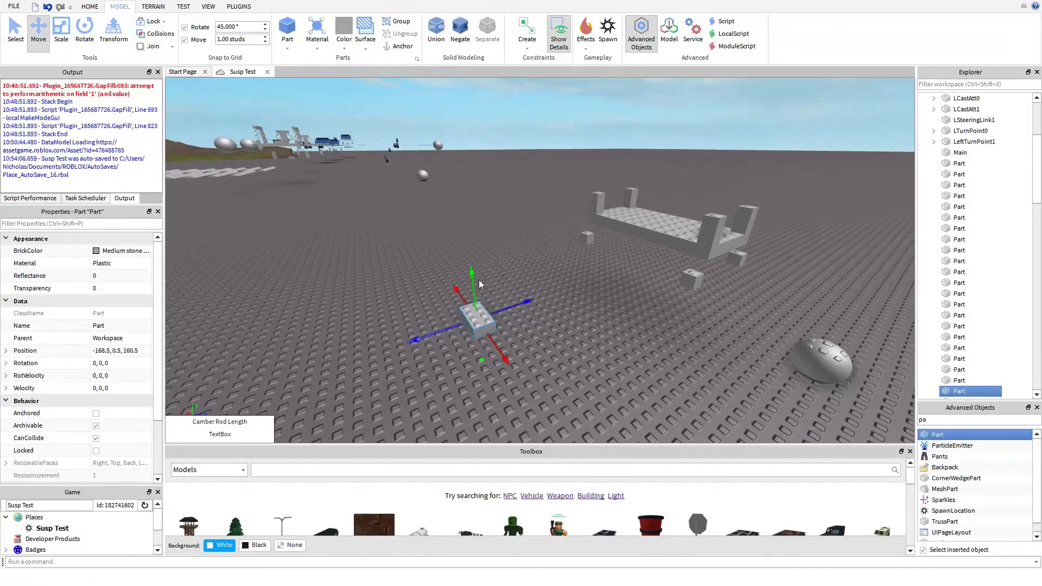
pyautogui.moveTo(473, 276); pyautogui.dragTo(476, 244)
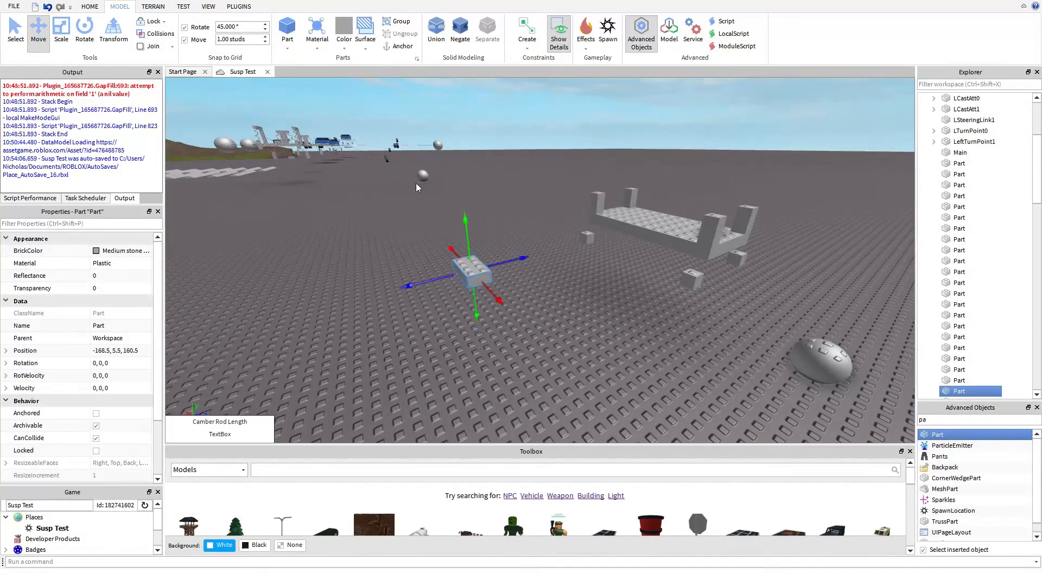
# Resize the new part to 12, 1, 6, matching the size of the existing chassis plate.
pyautogui.click(70, 21)
pyautogui.press('d')
pyautogui.moveTo(507, 287); pyautogui.dragTo(600, 357)
pyautogui.click(620, 237)
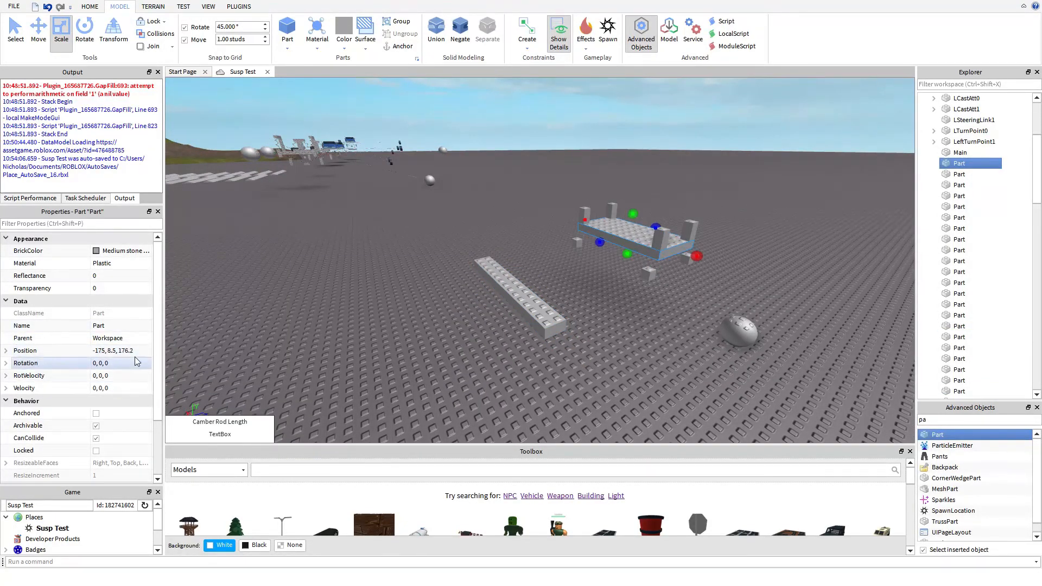
pyautogui.scroll(-2, 132, 337)
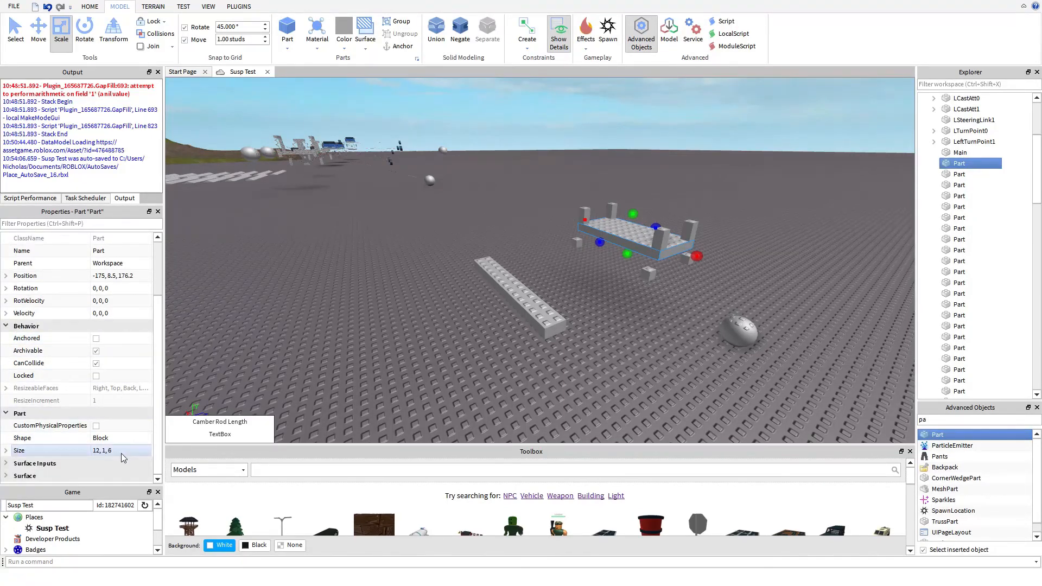
pyautogui.click(510, 305)
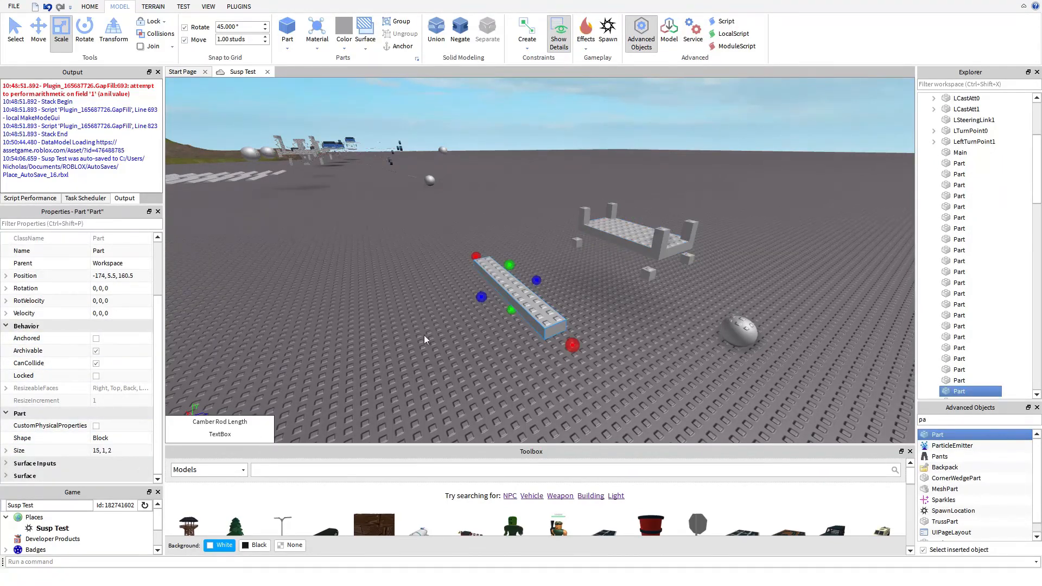
pyautogui.click(134, 448)
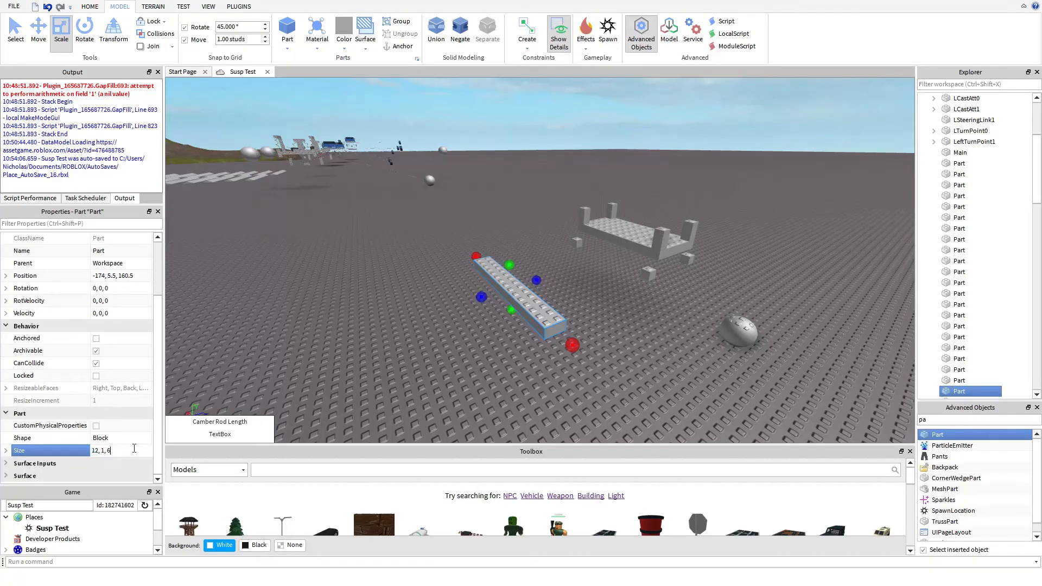
pyautogui.write('12, 1, 6')
pyautogui.press('Return')
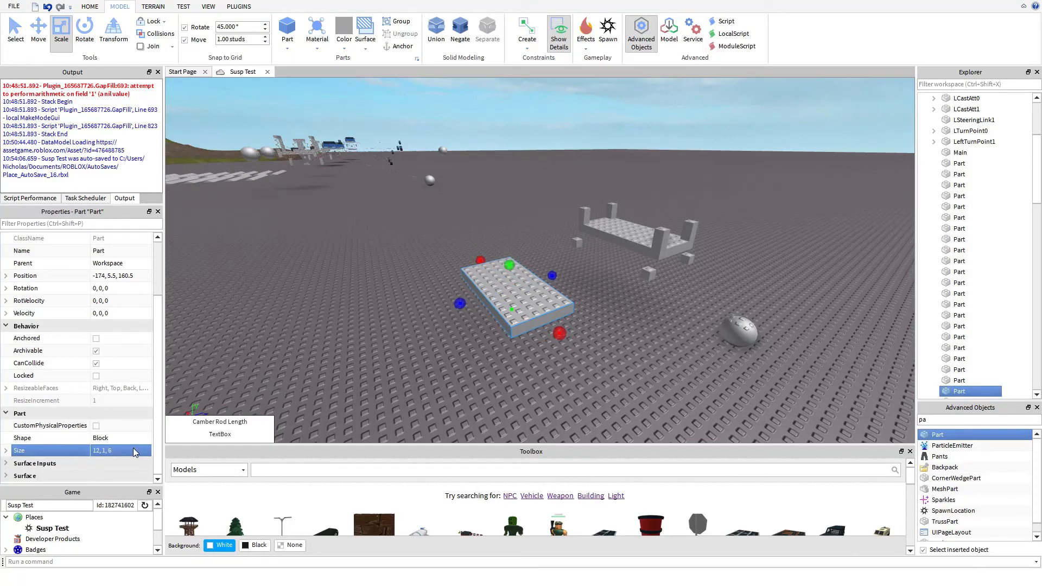
# Duplicate a corner post of the existing chassis and place the copy on a corner of the new plate at -168.5, 7, 163.
pyautogui.click(461, 371)
pyautogui.press('w')
pyautogui.moveTo(460, 371); pyautogui.dragTo(461, 373, button='right')
pyautogui.press('s')
pyautogui.click(293, 208)
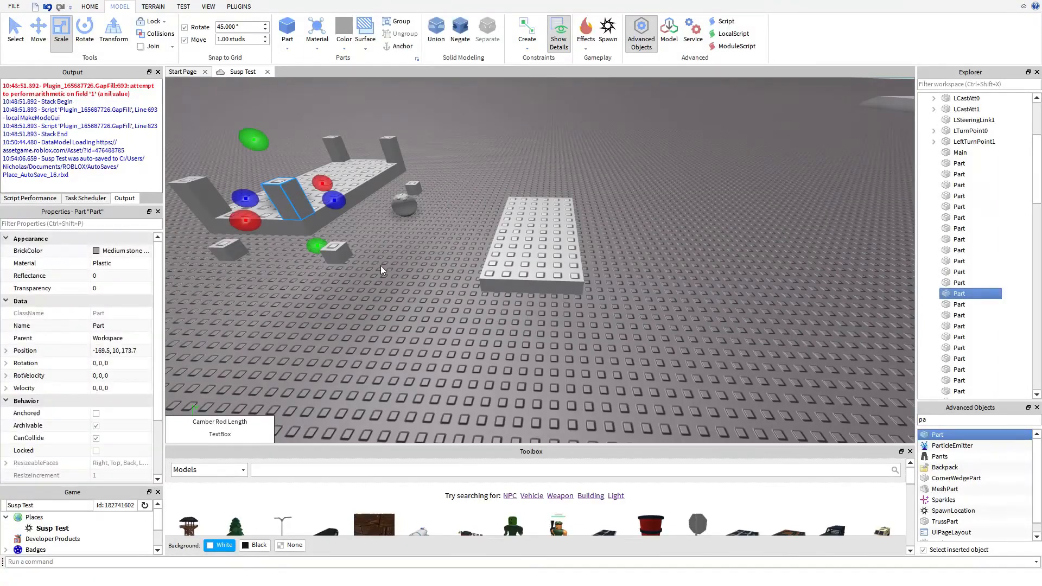
pyautogui.hotkey('ctrl', '2')
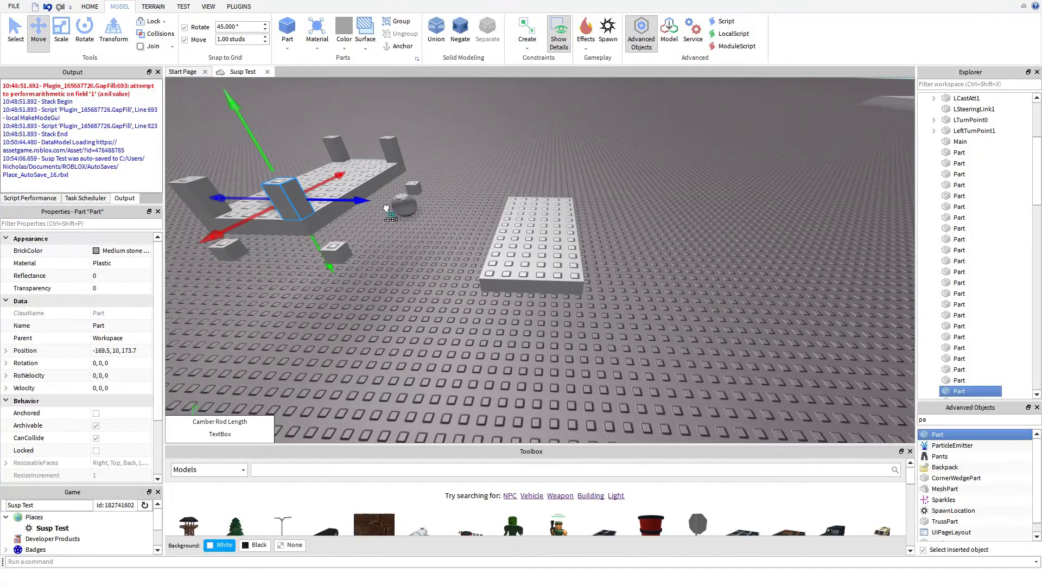
pyautogui.moveTo(385, 208); pyautogui.dragTo(521, 254)
pyautogui.click(461, 390)
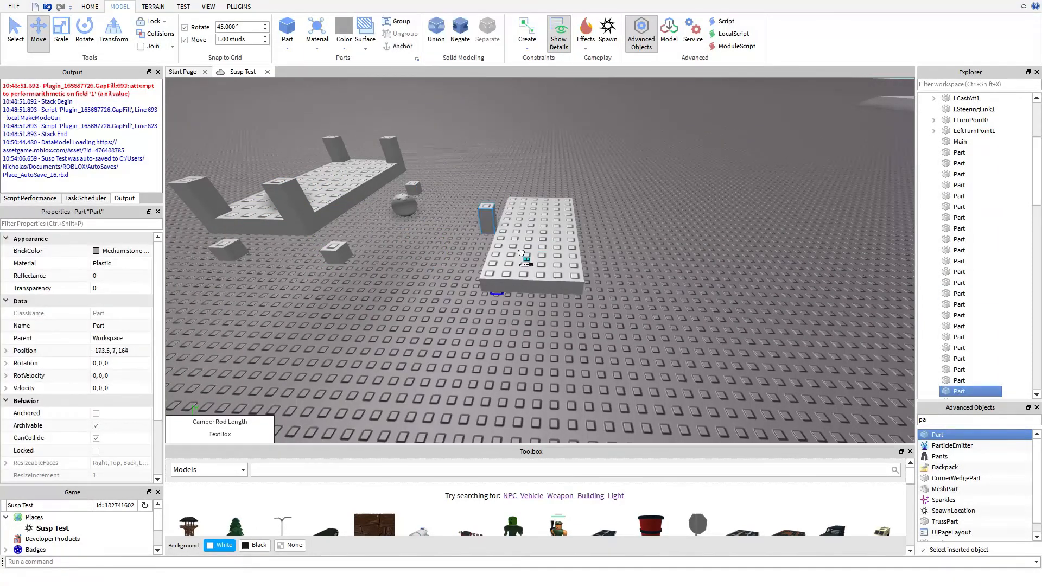
pyautogui.click(522, 341)
pyautogui.scroll(4, 522, 340)
pyautogui.moveTo(522, 341); pyautogui.dragTo(520, 329, button='right')
pyautogui.click(486, 320)
pyautogui.scroll(-3, 486, 321)
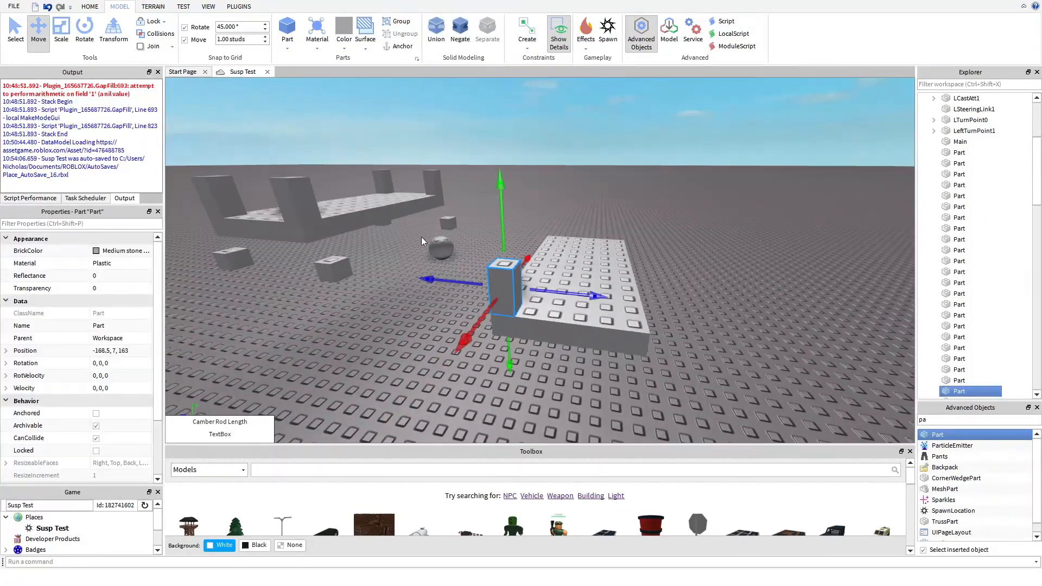
pyautogui.click(61, 32)
pyautogui.moveTo(495, 214)
pyautogui.mouseDown()
pyautogui.moveTo(494, 239)
pyautogui.moveTo(497, 210)
pyautogui.mouseUp()
pyautogui.click(463, 303)
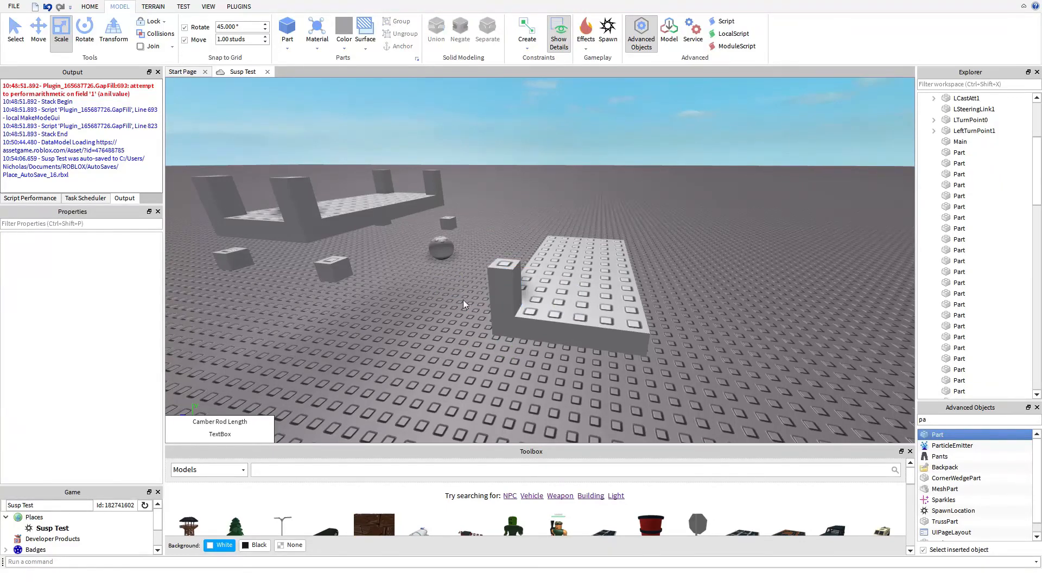
# Duplicate the new plate's corner post and move the copy 5 studs to the other corner of the same end, at -168.5, 7, 158.
pyautogui.click(496, 273)
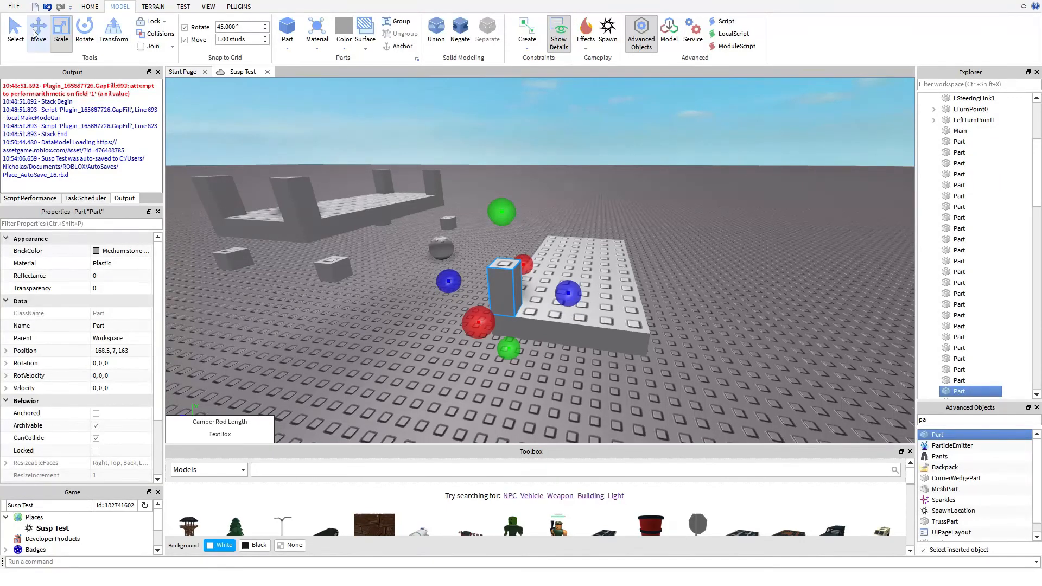
pyautogui.click(38, 31)
pyautogui.moveTo(552, 287); pyautogui.dragTo(753, 318)
pyautogui.moveTo(698, 292); pyautogui.dragTo(589, 310, button='right')
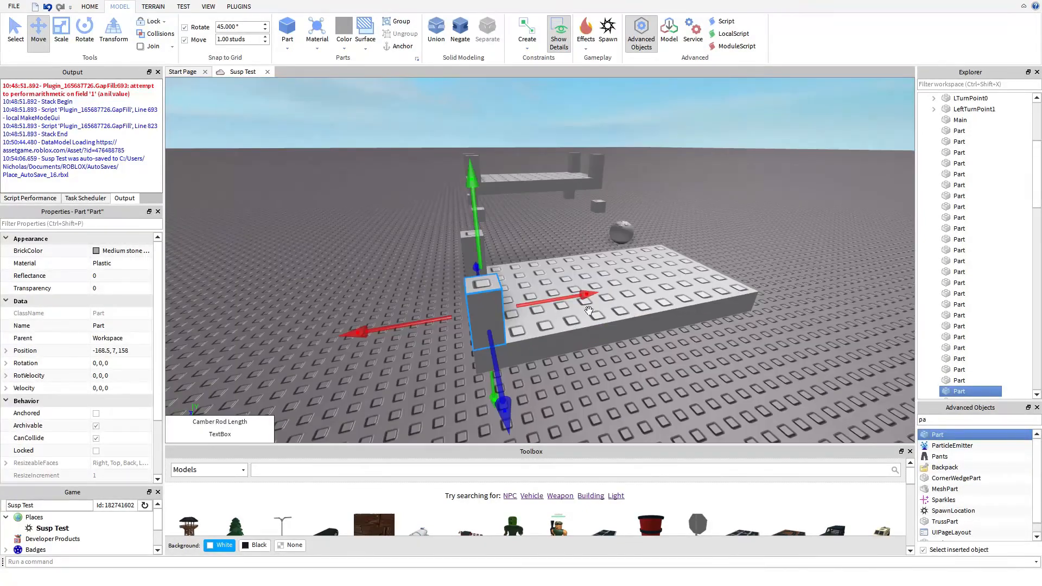
# Duplicate the two corner posts along the plate's length to fill the two remaining corners at its opposite end.
pyautogui.moveTo(595, 298); pyautogui.dragTo(819, 298)
pyautogui.click(715, 359)
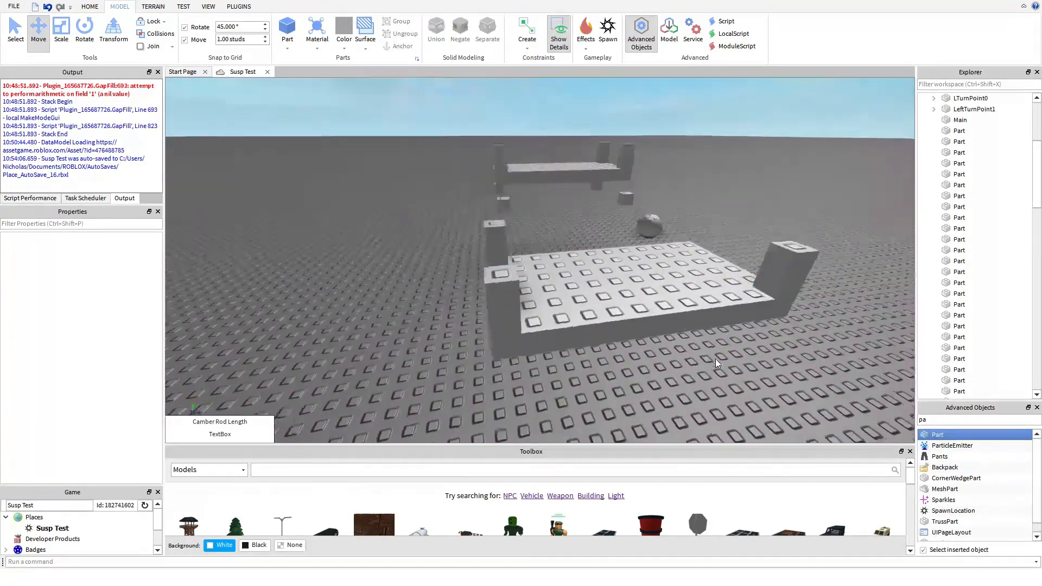
pyautogui.moveTo(715, 359); pyautogui.dragTo(692, 350, button='right')
pyautogui.click(490, 337)
pyautogui.hotkey('ctrl', 'd')
pyautogui.moveTo(570, 293); pyautogui.dragTo(666, 270)
pyautogui.click(661, 304)
# Select the new plate together with its four posts, raise the assembly, and move it farther away from the existing chassis.
pyautogui.scroll(-4, 661, 303)
pyautogui.scroll(1, 428, 239)
pyautogui.moveTo(428, 238); pyautogui.dragTo(413, 241, button='right')
pyautogui.moveTo(414, 242); pyautogui.dragTo(543, 338)
pyautogui.moveTo(457, 214); pyautogui.dragTo(457, 196)
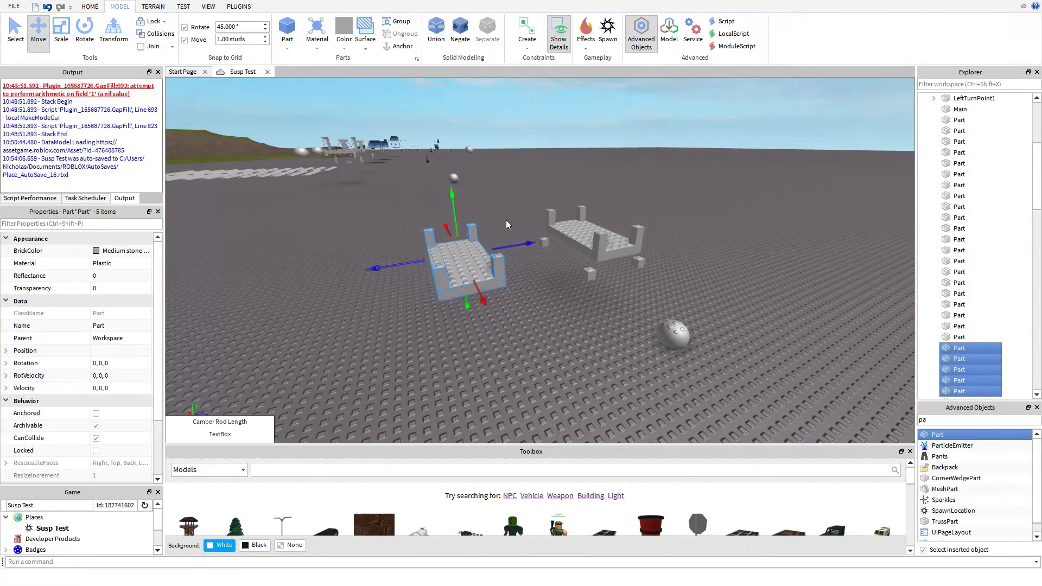
pyautogui.press('w')
pyautogui.press('a')
pyautogui.moveTo(516, 240); pyautogui.dragTo(392, 211)
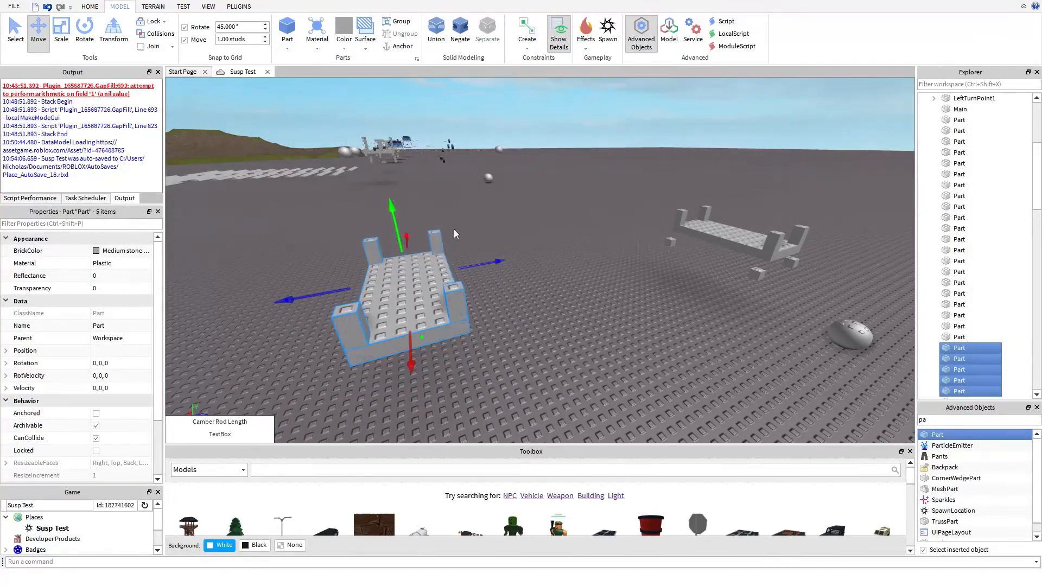
pyautogui.click(455, 229)
# Duplicate a small block from beside the existing chassis and move the copy over to the new chassis, to -169.5, 6.5, 143.7.
pyautogui.press('w')
pyautogui.press('d')
pyautogui.click(618, 237)
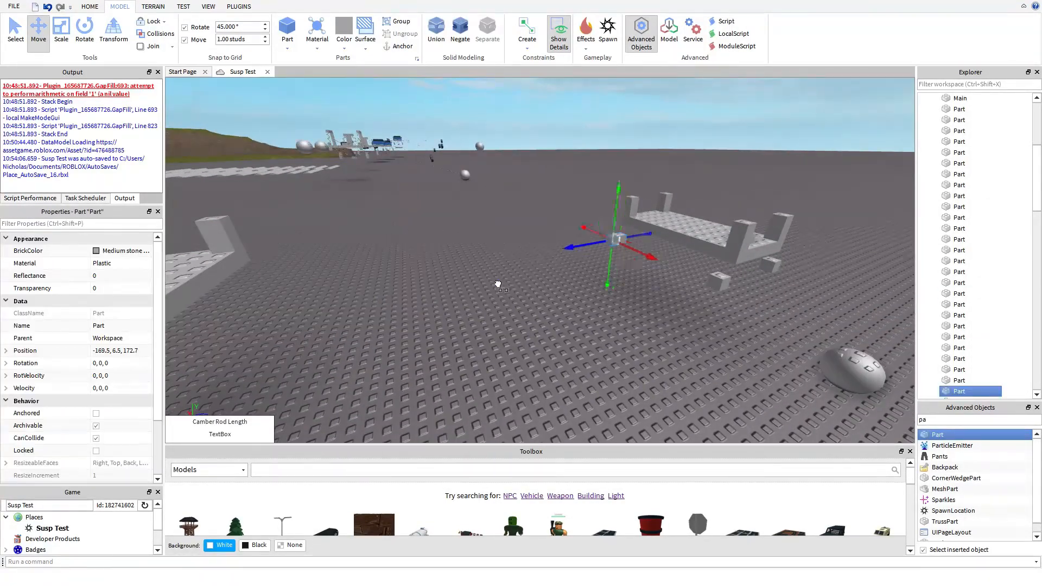
pyautogui.press('f')
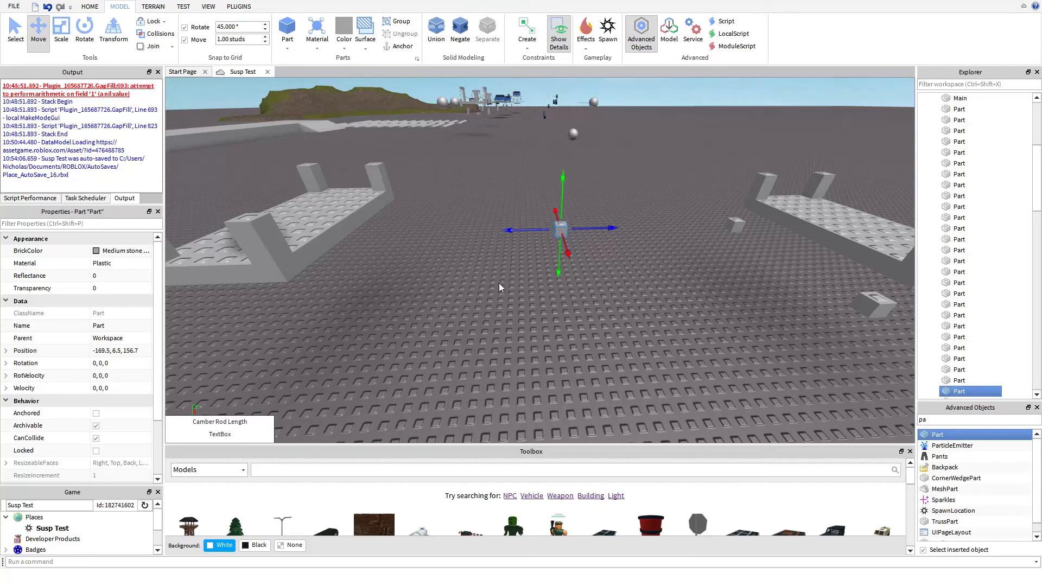
pyautogui.moveTo(506, 270); pyautogui.dragTo(386, 296, button='right')
pyautogui.click(523, 278)
pyautogui.click(255, 353)
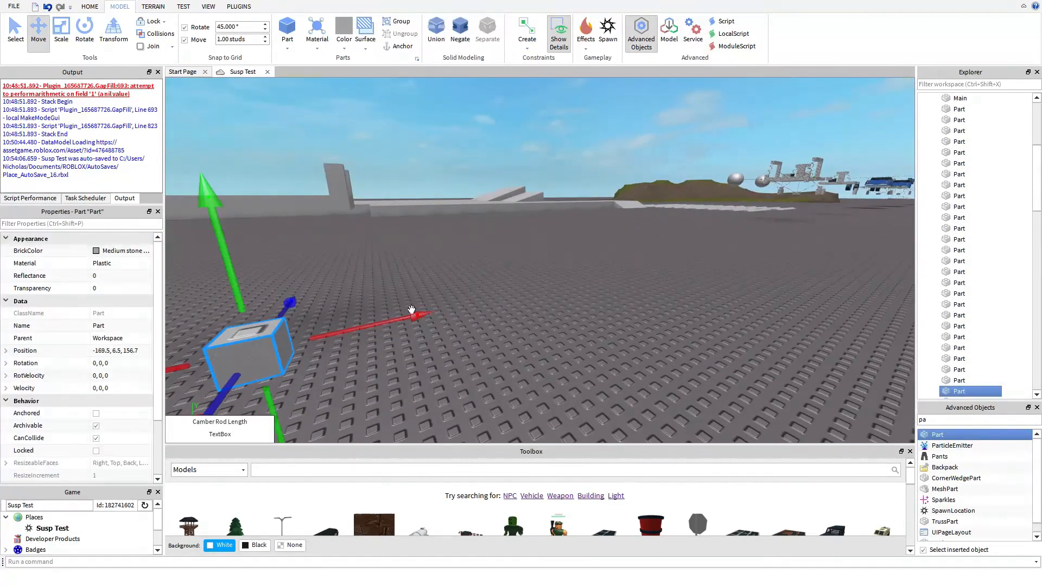
pyautogui.click(637, 230)
pyautogui.moveTo(637, 230); pyautogui.dragTo(347, 257, button='right')
pyautogui.click(347, 257)
pyautogui.moveTo(347, 257); pyautogui.dragTo(637, 240)
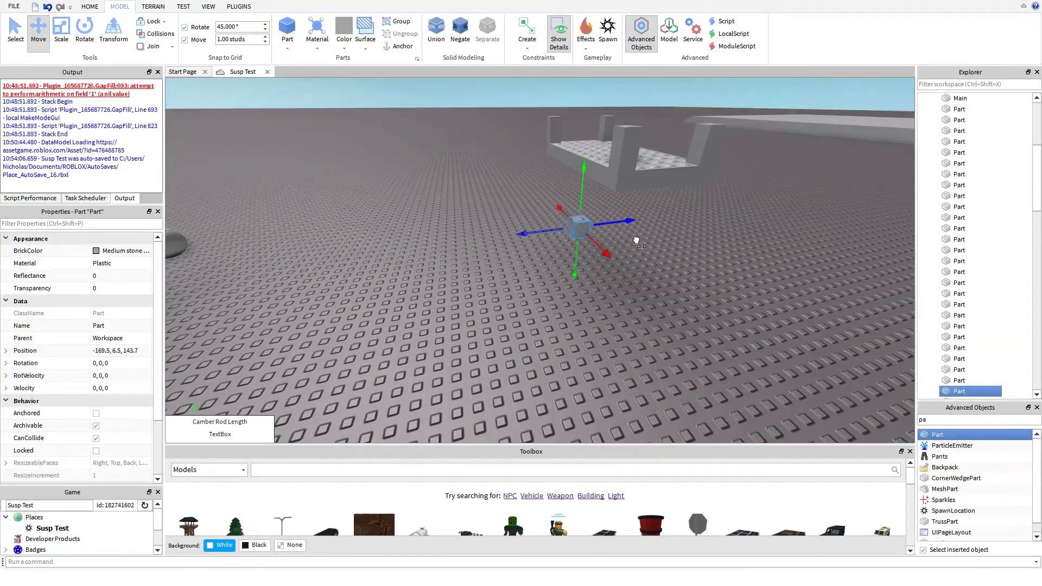
# Align the small block just outside the new chassis's corner post, placing it at -168.5, 7.5, 143.
pyautogui.click(665, 277)
pyautogui.moveTo(666, 278); pyautogui.dragTo(526, 254, button='right')
pyautogui.click(527, 254)
pyautogui.scroll(-3, 499, 217)
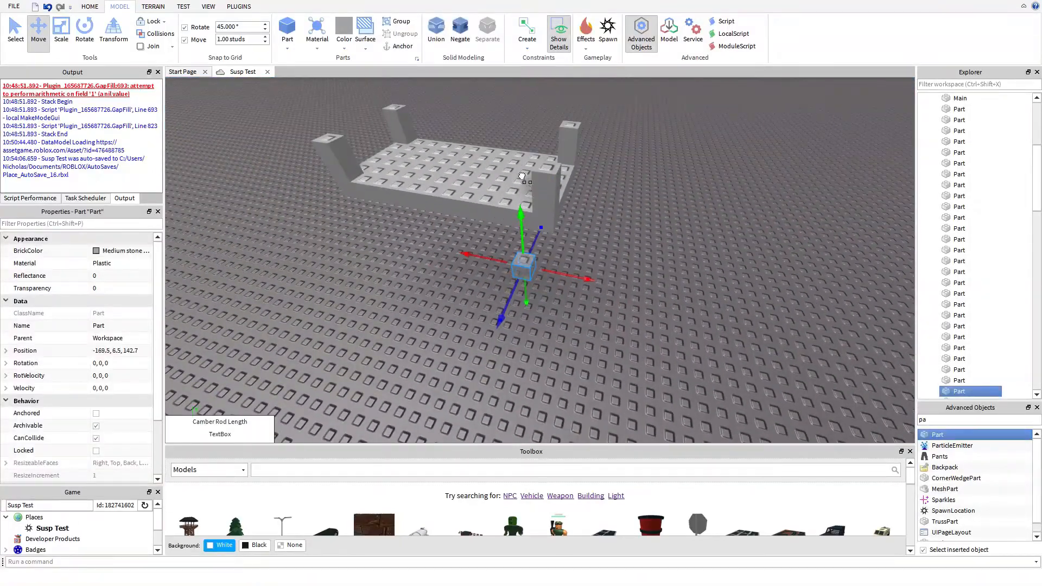
pyautogui.moveTo(522, 176); pyautogui.dragTo(522, 165)
pyautogui.scroll(10, 594, 268)
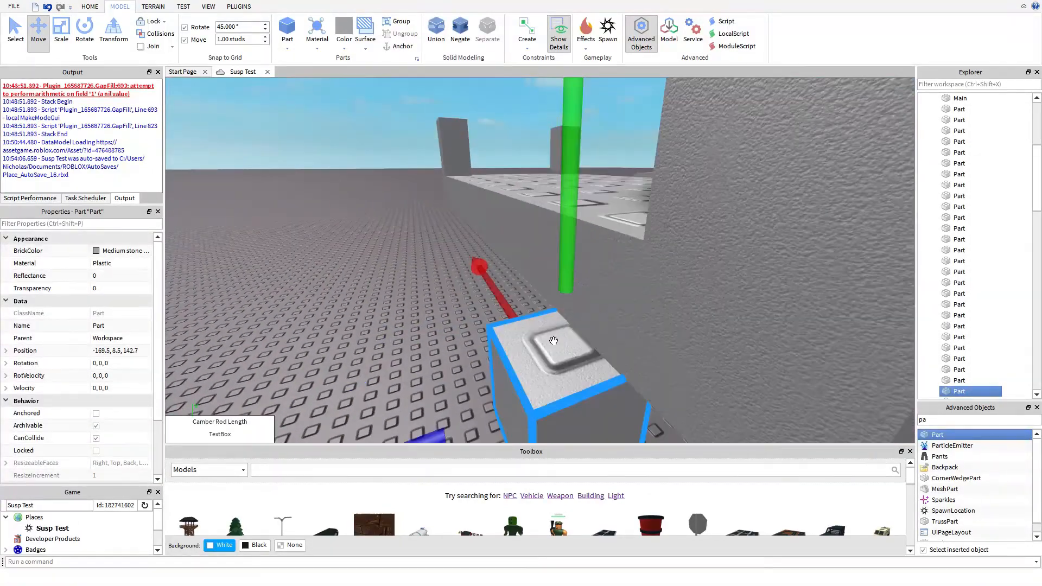
pyautogui.scroll(-5, 553, 341)
pyautogui.moveTo(554, 341); pyautogui.dragTo(542, 279, button='right')
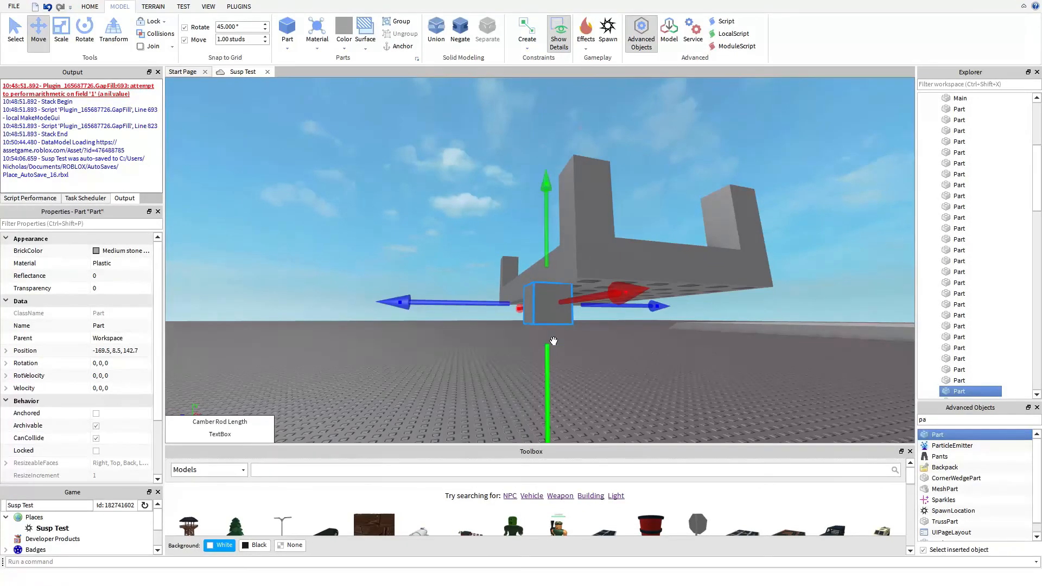
pyautogui.scroll(-5, 541, 278)
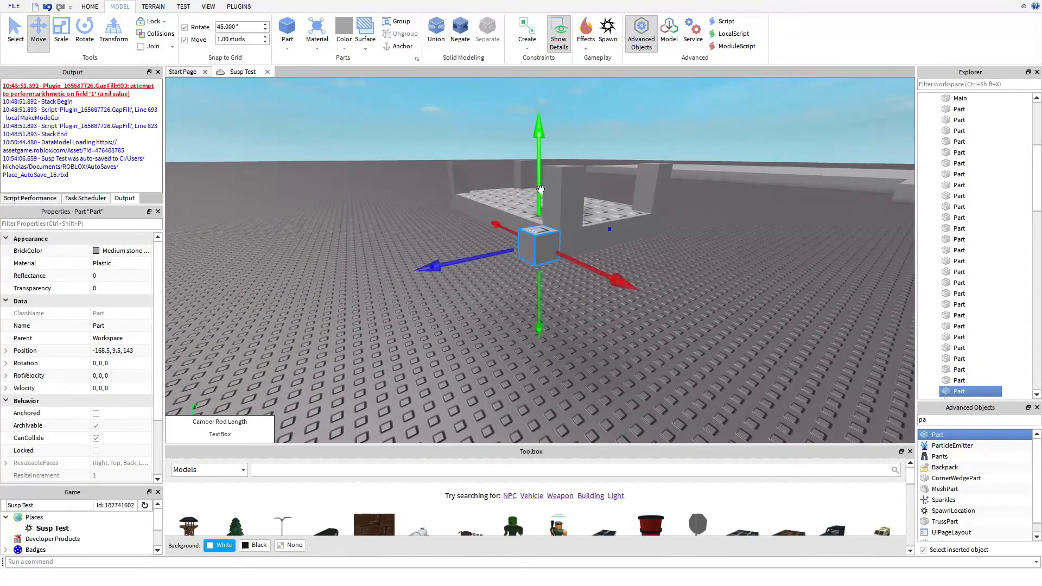
pyautogui.moveTo(541, 189); pyautogui.dragTo(540, 241)
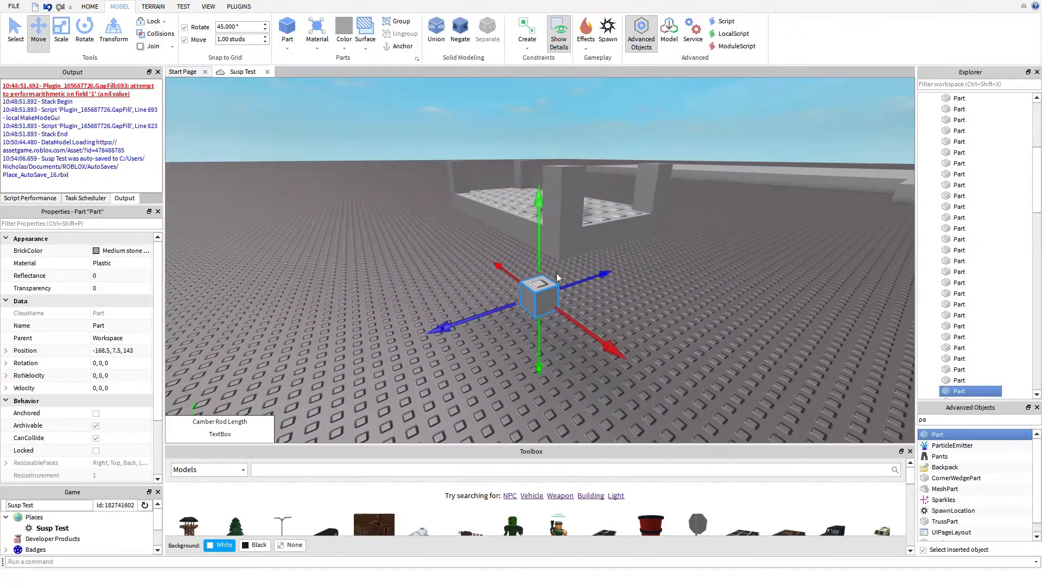
# Duplicate the small block and move the copy 7 studs to the opposite side of the chassis end, at -168.5, 7.5, 136.
pyautogui.moveTo(557, 278); pyautogui.dragTo(693, 262)
pyautogui.moveTo(724, 298); pyautogui.dragTo(692, 291, button='right')
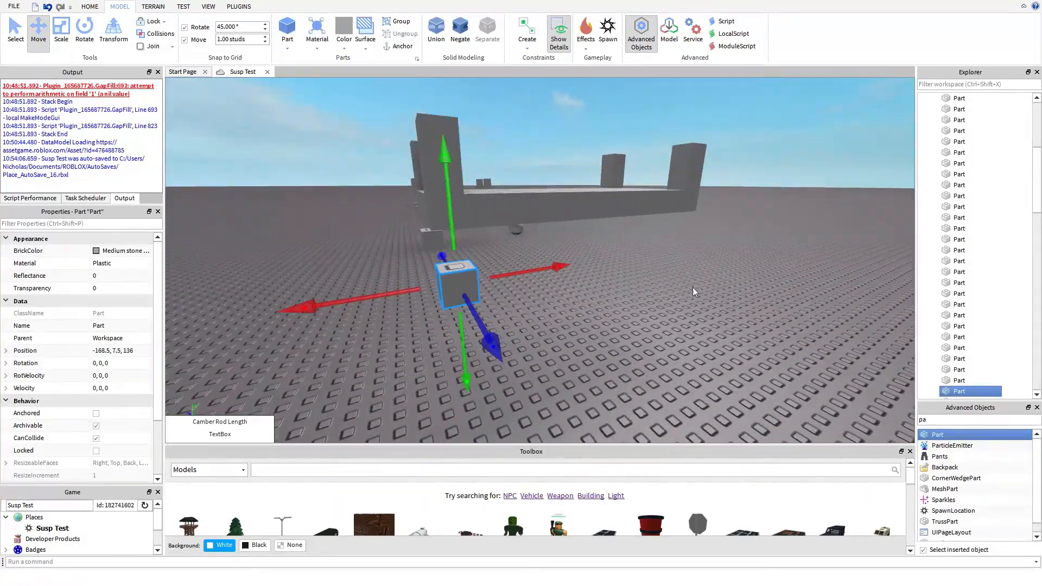
# Duplicate the small block twice at the chassis's other end, with copies at -179.5, 7.5, 136 and outside the opposite corner post.
pyautogui.moveTo(565, 270); pyautogui.dragTo(791, 233)
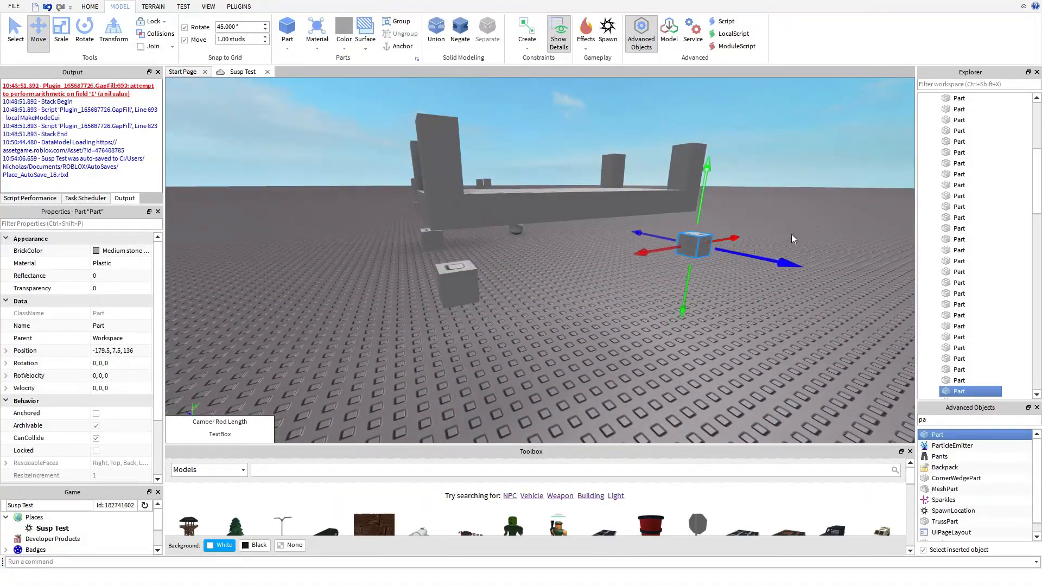
pyautogui.moveTo(791, 233); pyautogui.dragTo(720, 208, button='right')
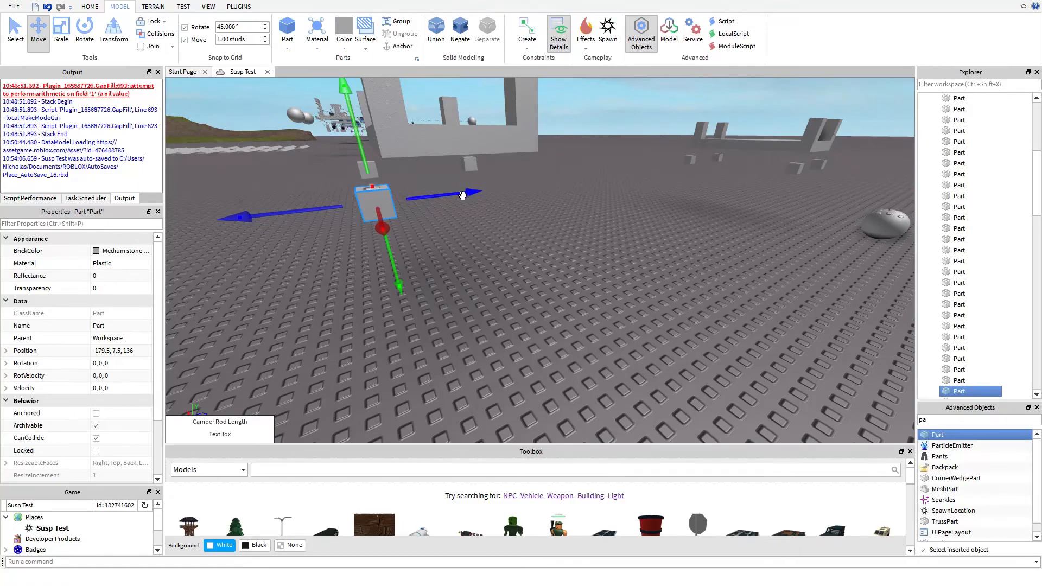
pyautogui.moveTo(462, 196); pyautogui.dragTo(614, 177)
pyautogui.click(628, 272)
pyautogui.press('w')
pyautogui.moveTo(630, 277); pyautogui.dragTo(629, 244, button='right')
pyautogui.press('s')
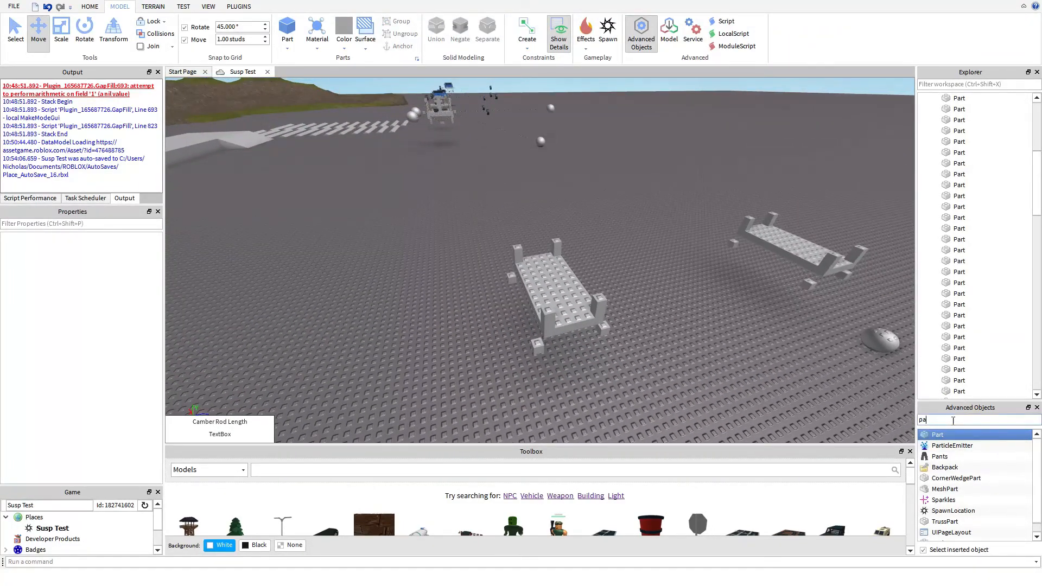
# Find the VehicleSeat object and insert one onto the new chassis plate.
pyautogui.press('BackSpace')
pyautogui.press('BackSpace')
pyautogui.write('vh')
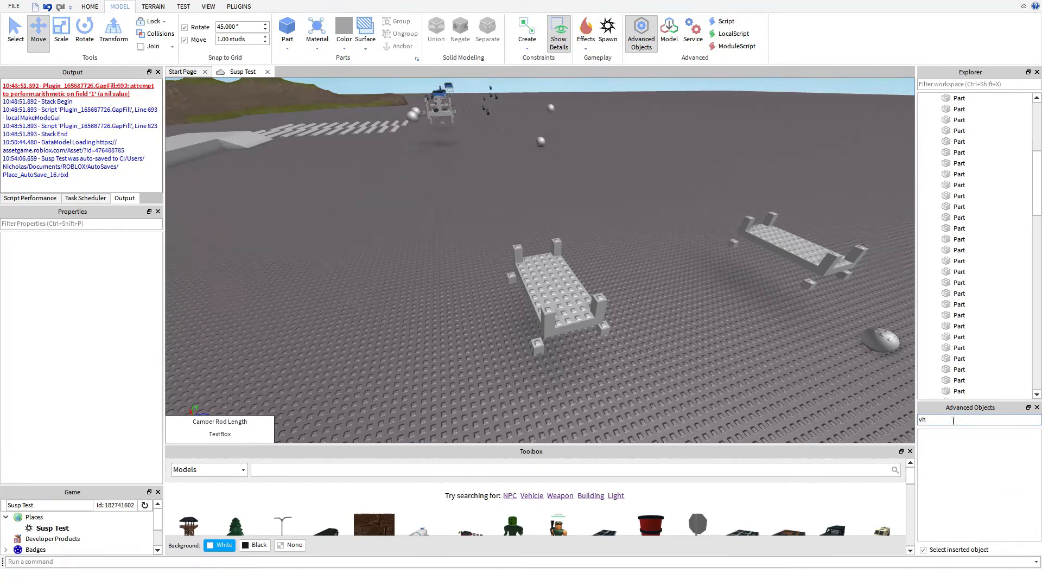
pyautogui.press('BackSpace')
pyautogui.write('e')
pyautogui.click(963, 436)
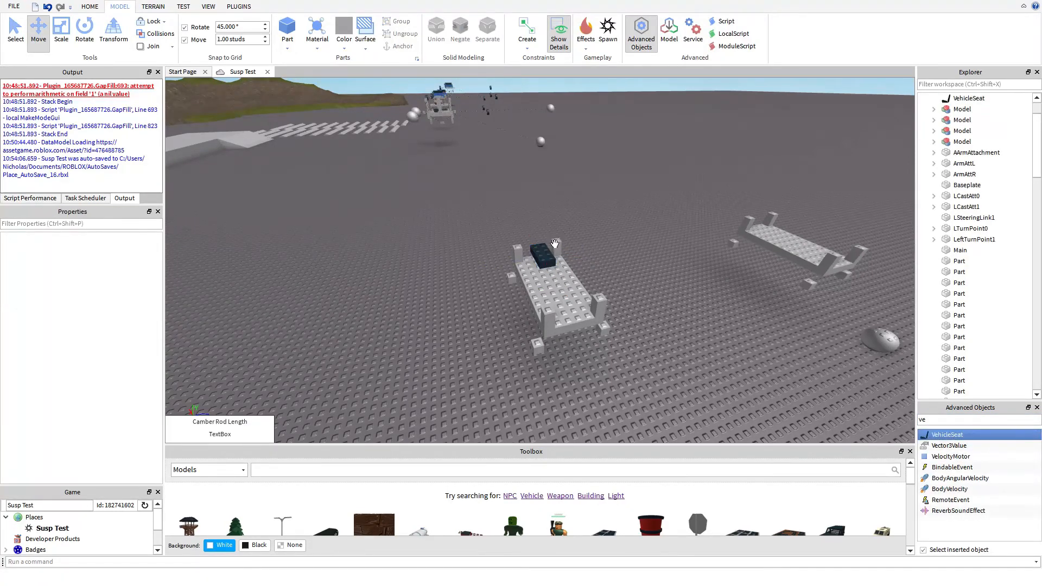
# Set the vehicle seat's FrontSurface to Hinge to mark which side faces forward.
pyautogui.click(550, 265)
pyautogui.scroll(-10, 6, 412)
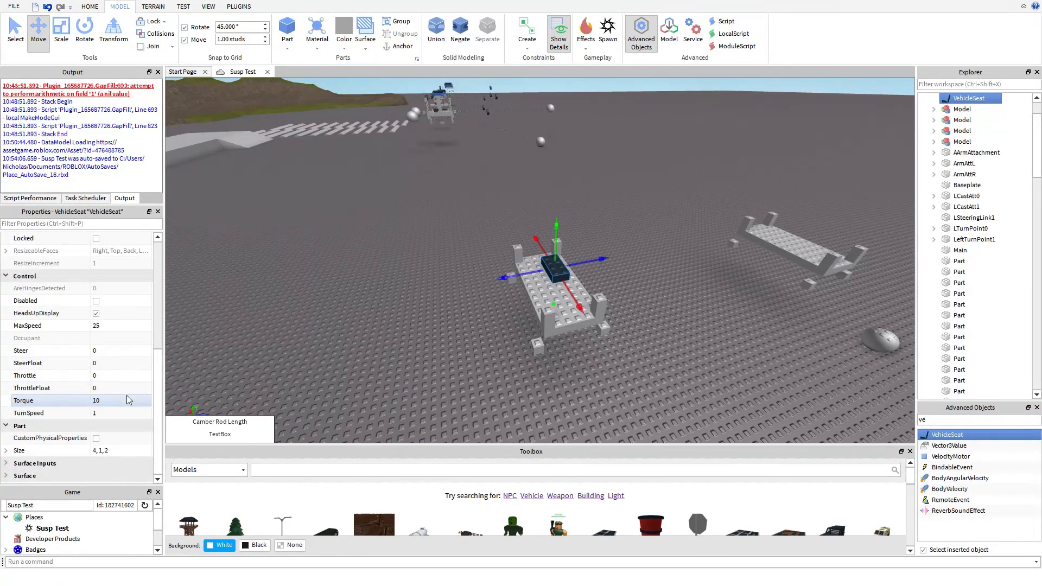
pyautogui.scroll(-5, 8, 466)
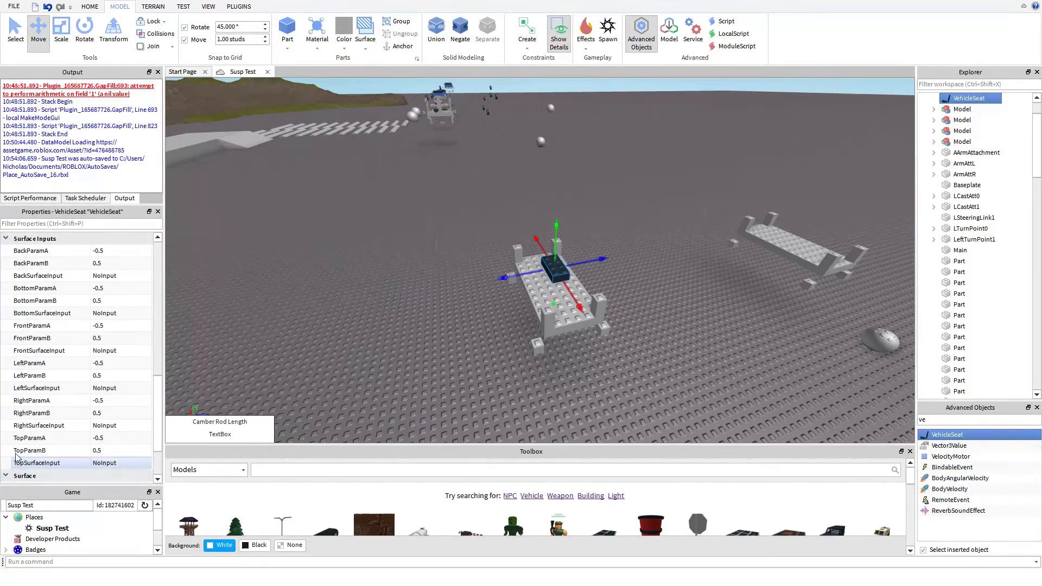
pyautogui.scroll(-2, 16, 457)
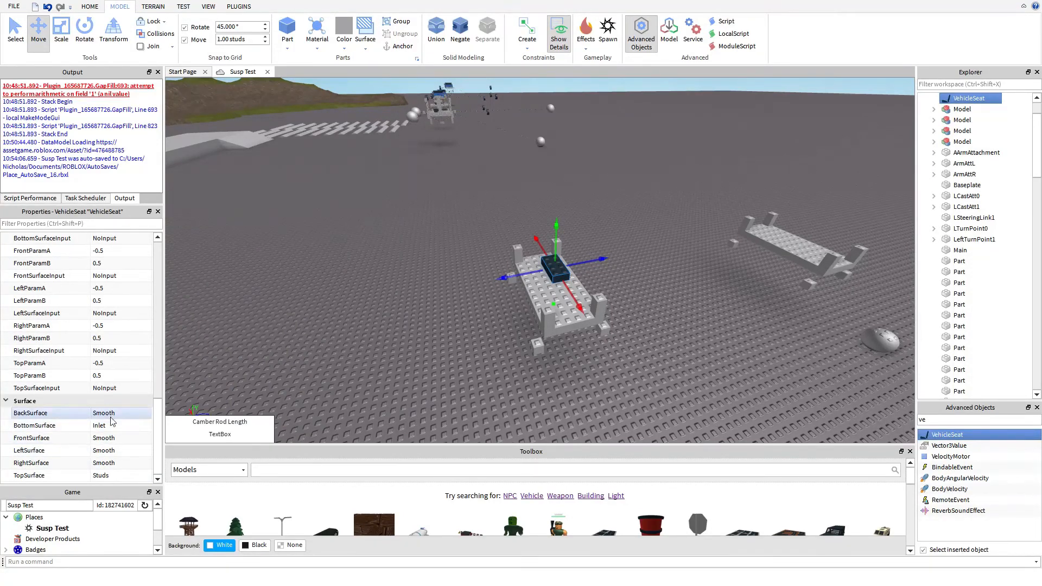
pyautogui.click(113, 440)
pyautogui.click(114, 441)
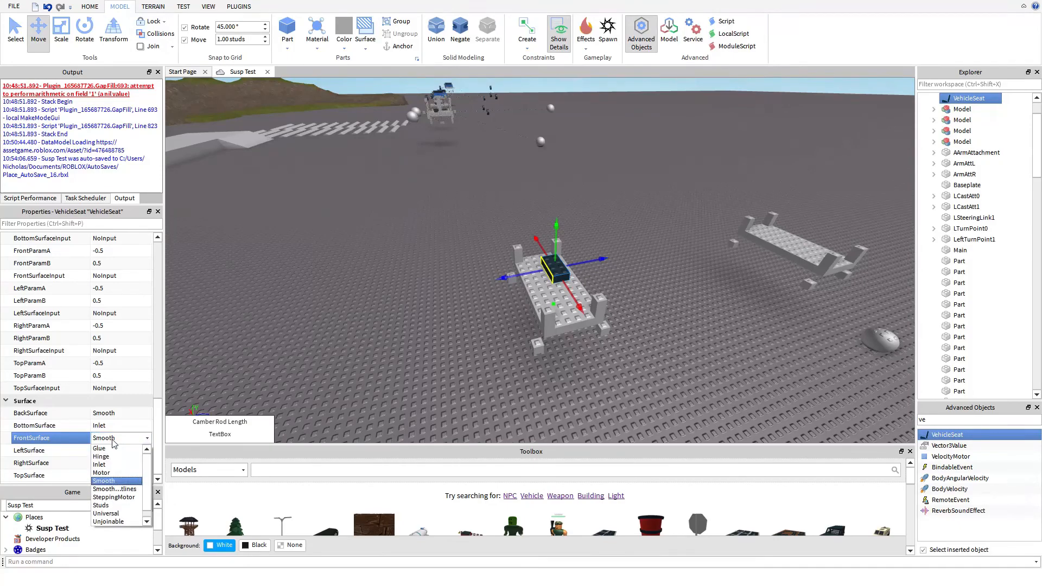
pyautogui.click(118, 457)
pyautogui.click(318, 340)
# Rotate the vehicle seat to 0, -90, 0 and position it on the chassis plate at -172, 10.5, 139.5.
pyautogui.scroll(5, 488, 309)
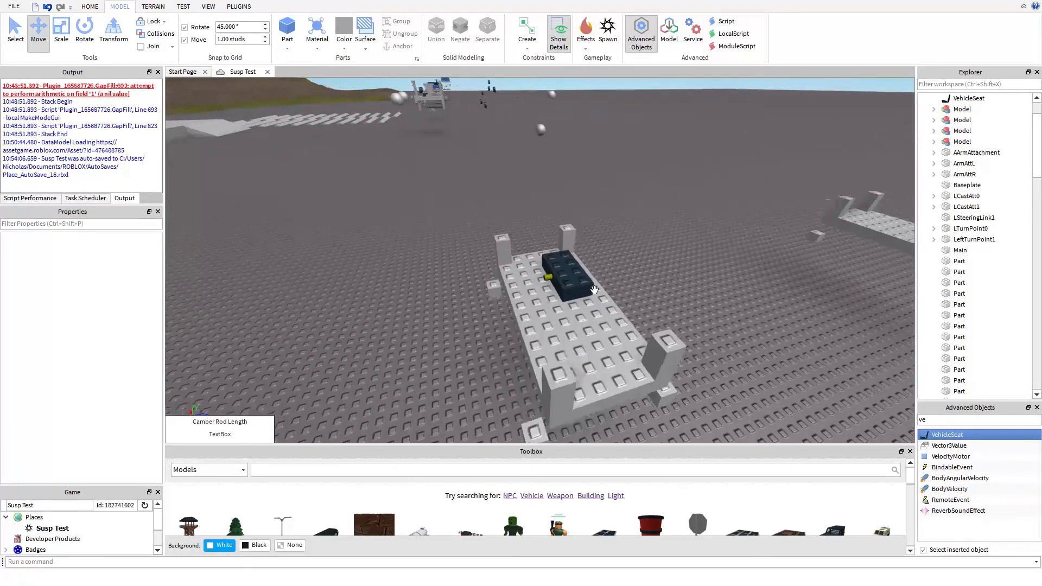
pyautogui.moveTo(567, 302); pyautogui.dragTo(525, 274)
pyautogui.hotkey('ctrl', 'r')
pyautogui.hotkey('ctrl', 'r')
pyautogui.hotkey('ctrl', 'r')
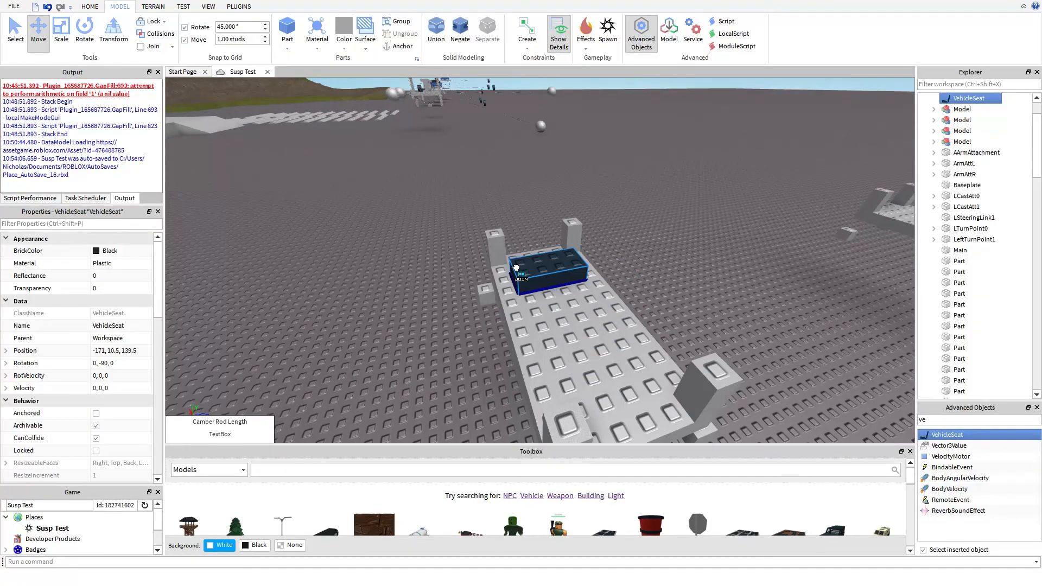
pyautogui.click(636, 240)
pyautogui.scroll(4, 636, 240)
pyautogui.moveTo(635, 240); pyautogui.dragTo(636, 240, button='right')
pyautogui.moveTo(542, 200); pyautogui.dragTo(579, 198)
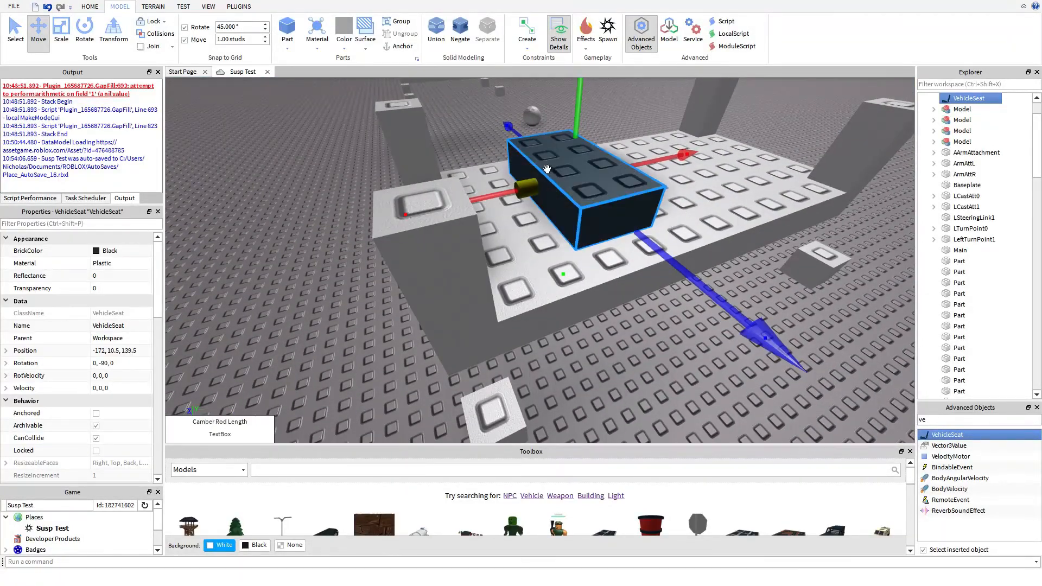
# Scale the vehicle seat shorter from both of its long ends.
pyautogui.click(56, 31)
pyautogui.moveTo(705, 286); pyautogui.dragTo(655, 247)
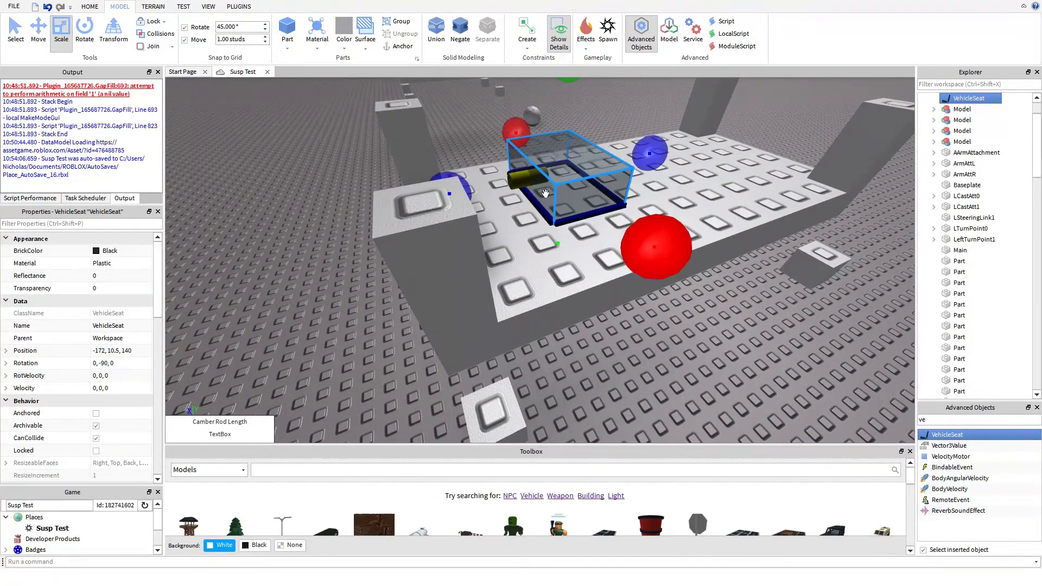
pyautogui.moveTo(516, 132); pyautogui.dragTo(529, 155)
pyautogui.click(650, 355)
pyautogui.scroll(-6, 644, 352)
pyautogui.moveTo(644, 352); pyautogui.dragTo(640, 352, button='right')
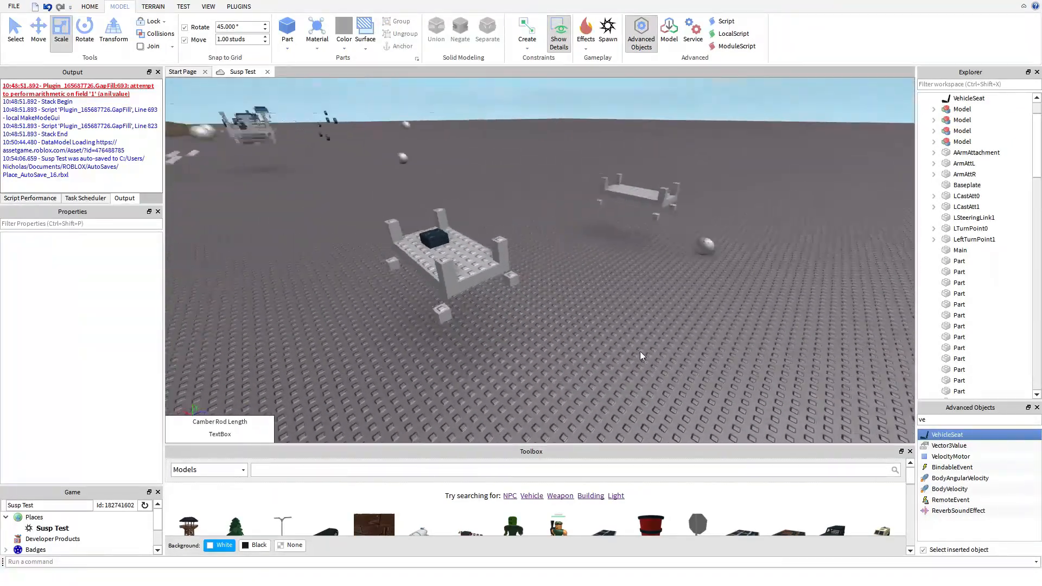
pyautogui.press('w')
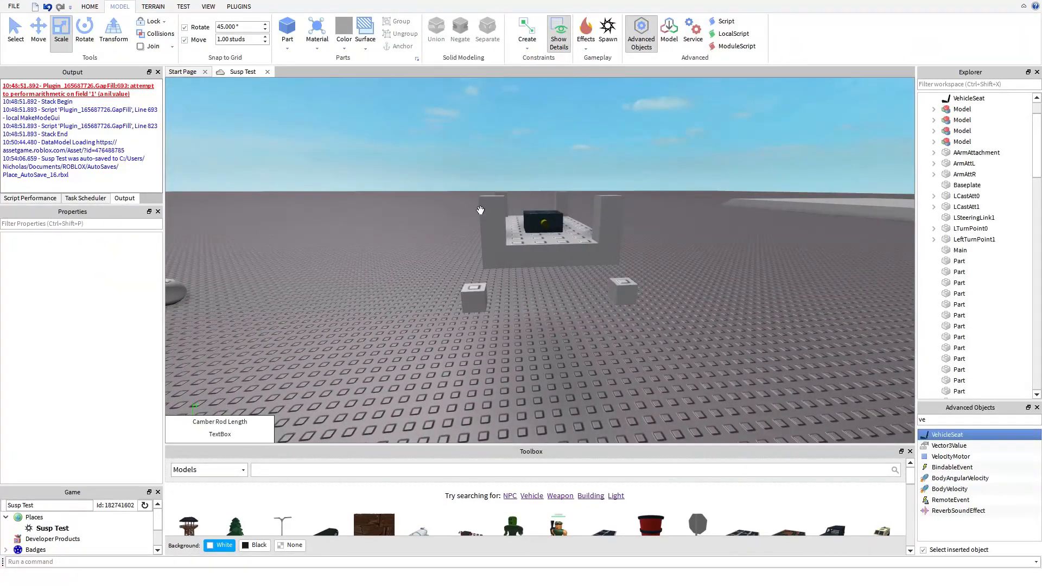
# Create an attachment on the upper outer edge of the front corner post, at local position 0, 1, 0.5.
pyautogui.click(481, 210)
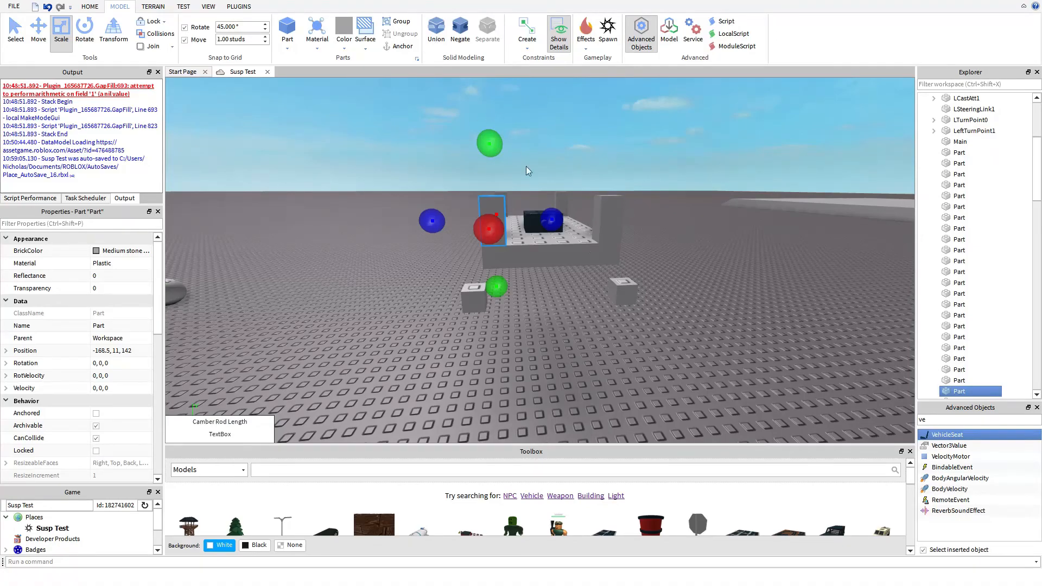
pyautogui.click(596, 303)
pyautogui.press('d')
pyautogui.moveTo(589, 305); pyautogui.dragTo(588, 305, button='right')
pyautogui.press('a')
pyautogui.moveTo(413, 200); pyautogui.dragTo(413, 199, button='right')
pyautogui.press('w')
pyautogui.click(444, 187)
pyautogui.click(525, 49)
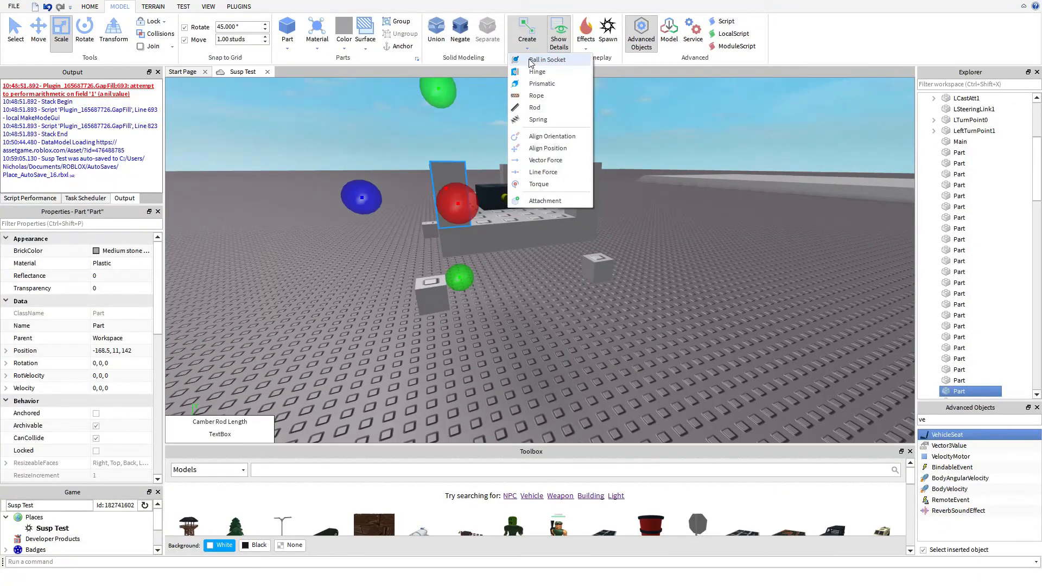
pyautogui.click(545, 201)
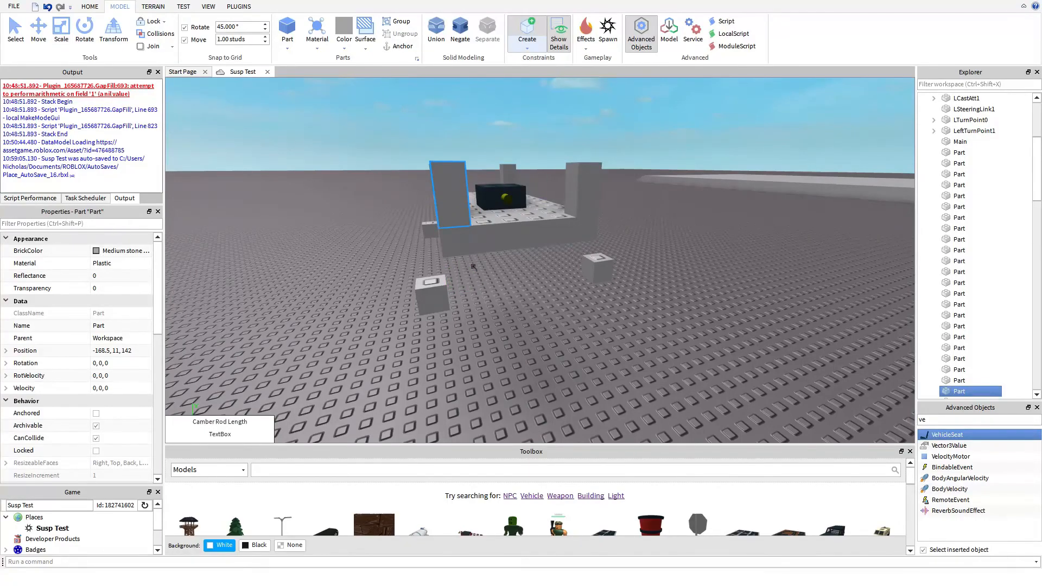
pyautogui.moveTo(401, 223); pyautogui.dragTo(401, 224, button='right')
pyautogui.scroll(3, 402, 224)
pyautogui.scroll(-3, 402, 224)
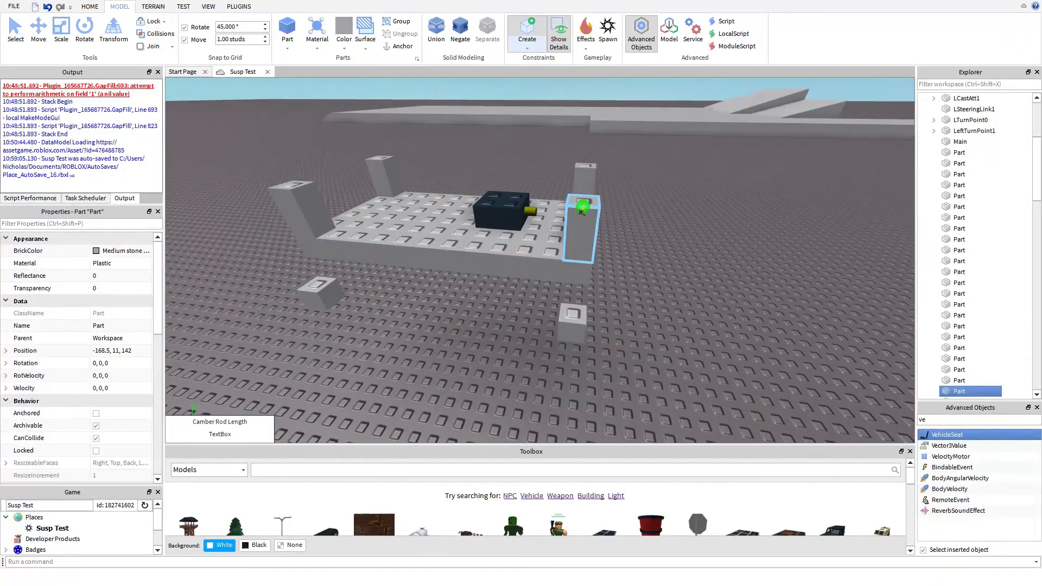
pyautogui.click(581, 210)
# Place a second attachment at the top centre of the small block beside that post, at local position 0, 0.5, 0.
pyautogui.moveTo(581, 210); pyautogui.dragTo(581, 211, button='right')
pyautogui.scroll(3, 544, 276)
pyautogui.moveTo(544, 276); pyautogui.dragTo(528, 260, button='right')
pyautogui.moveTo(447, 222); pyautogui.dragTo(447, 222, button='right')
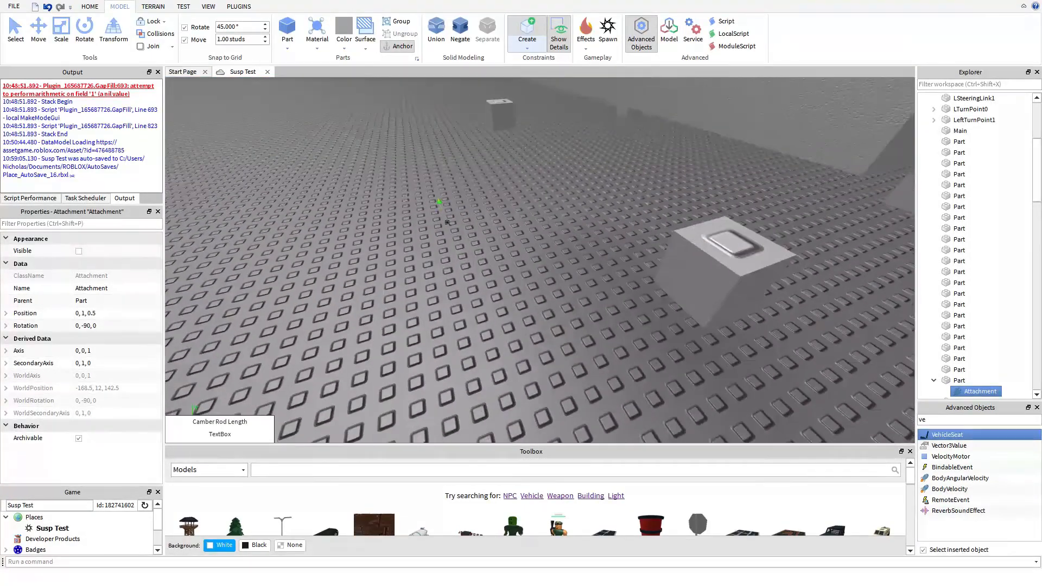
pyautogui.click(739, 244)
pyautogui.scroll(-4, 740, 244)
pyautogui.moveTo(434, 299); pyautogui.dragTo(568, 218, button='right')
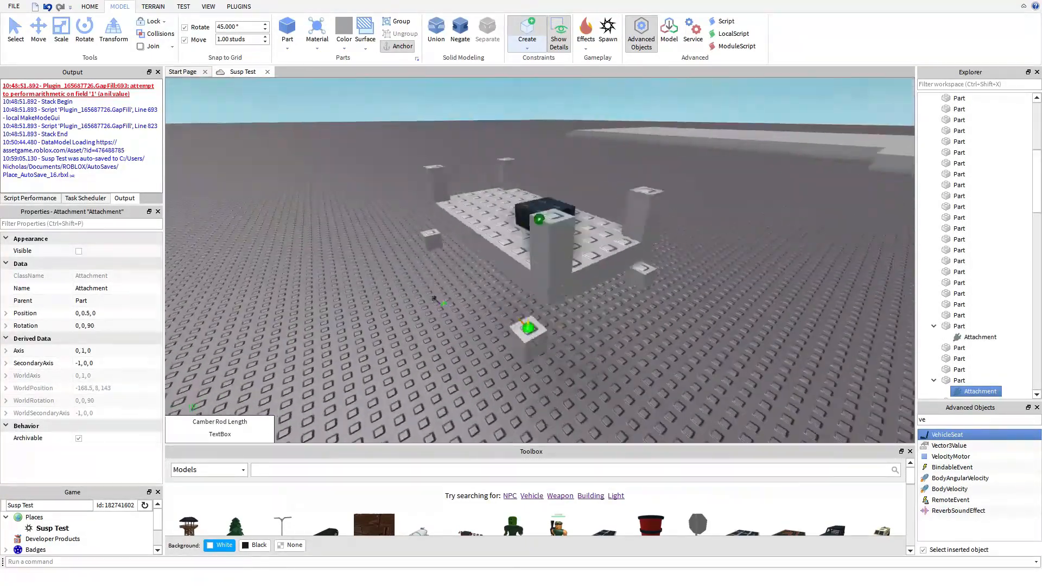
pyautogui.scroll(4, 580, 268)
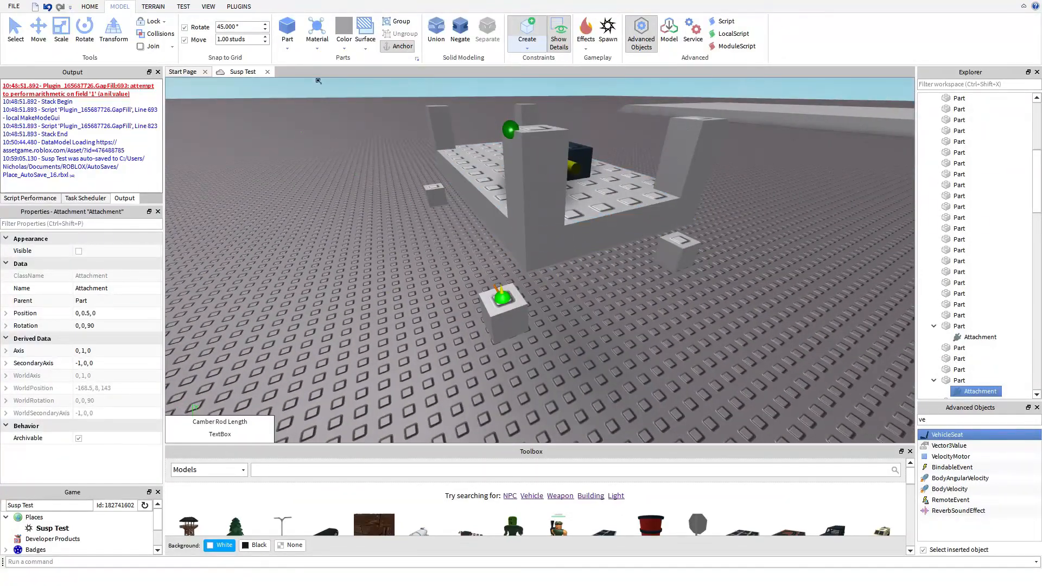
# Create a Prismatic constraint from the corner post's attachment to the small block's attachment.
pyautogui.click(516, 309)
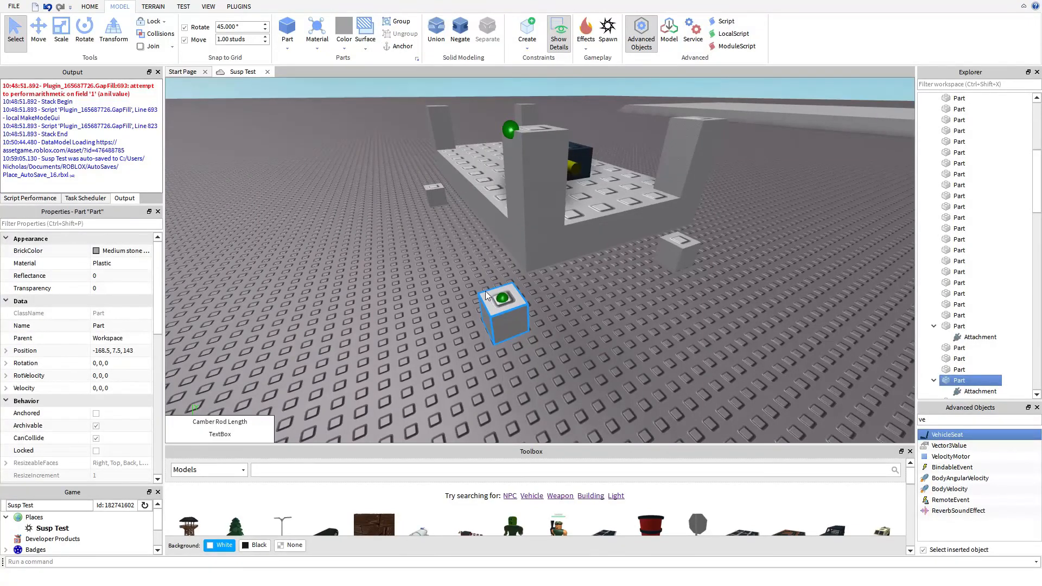
pyautogui.click(502, 297)
pyautogui.scroll(-2, 961, 373)
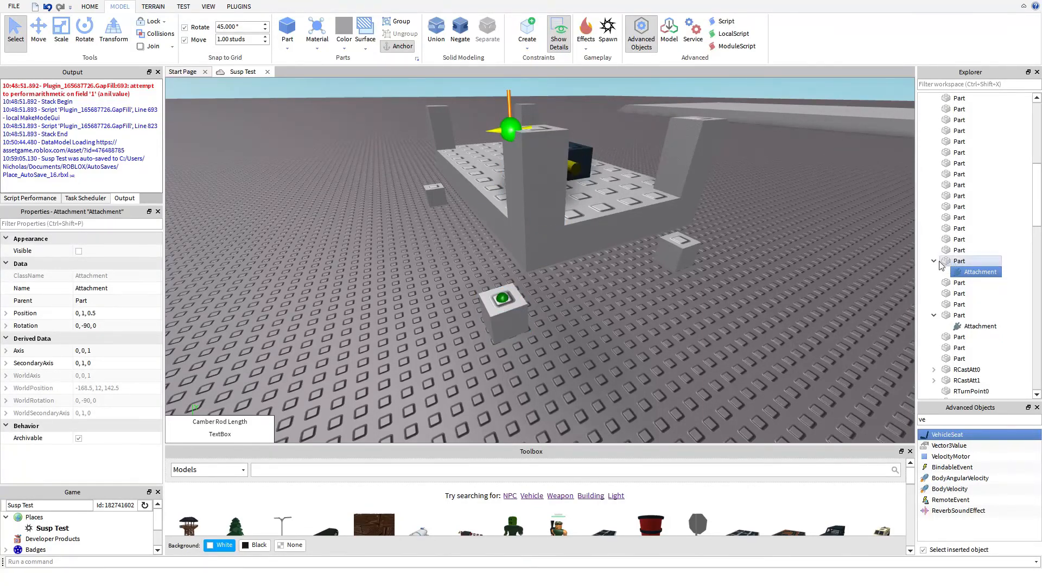
pyautogui.moveTo(457, 257); pyautogui.dragTo(458, 259, button='right')
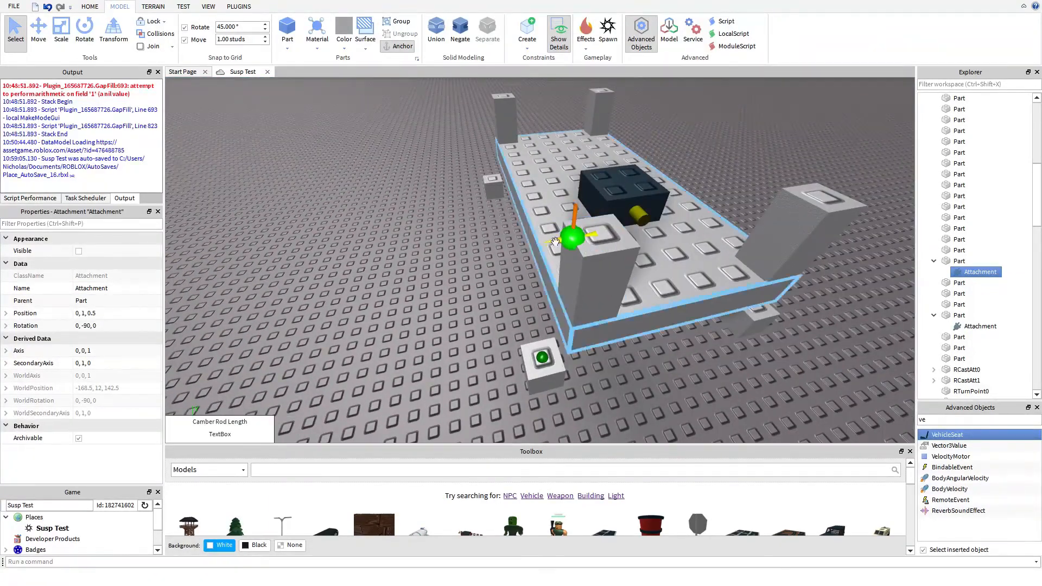
pyautogui.moveTo(539, 248); pyautogui.dragTo(540, 248, button='right')
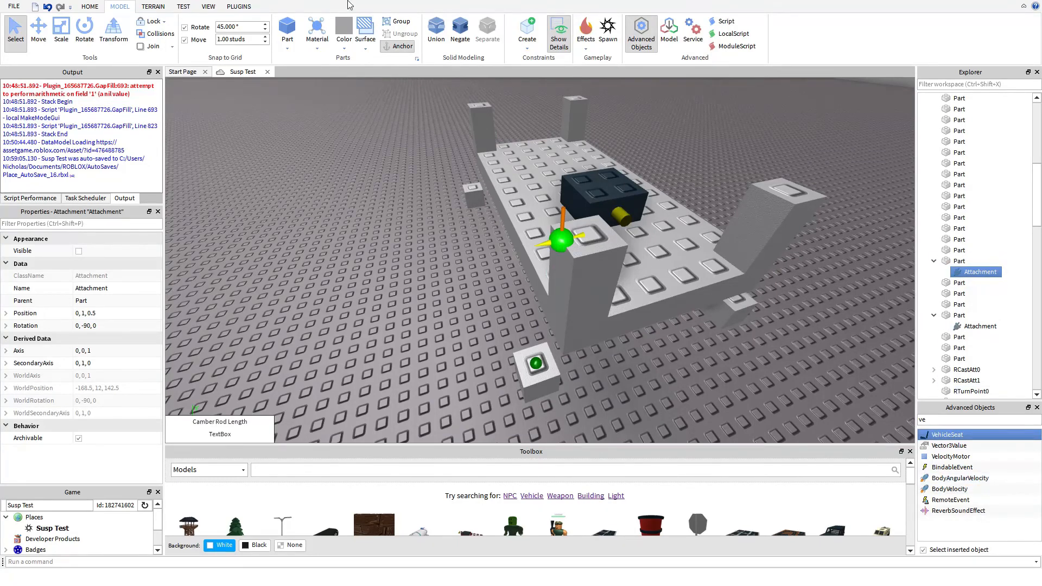
pyautogui.click(531, 44)
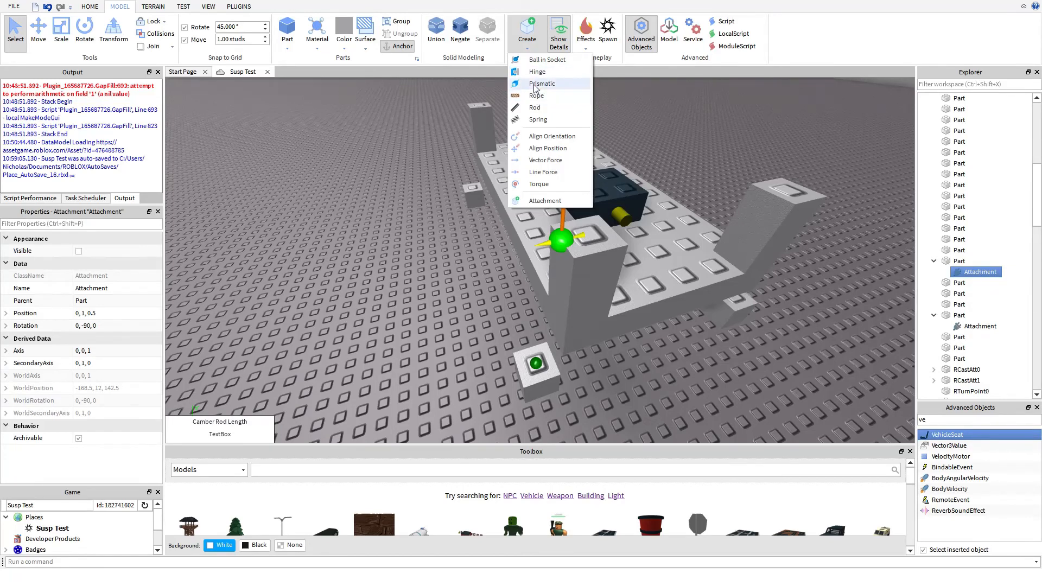
pyautogui.click(536, 85)
pyautogui.click(561, 238)
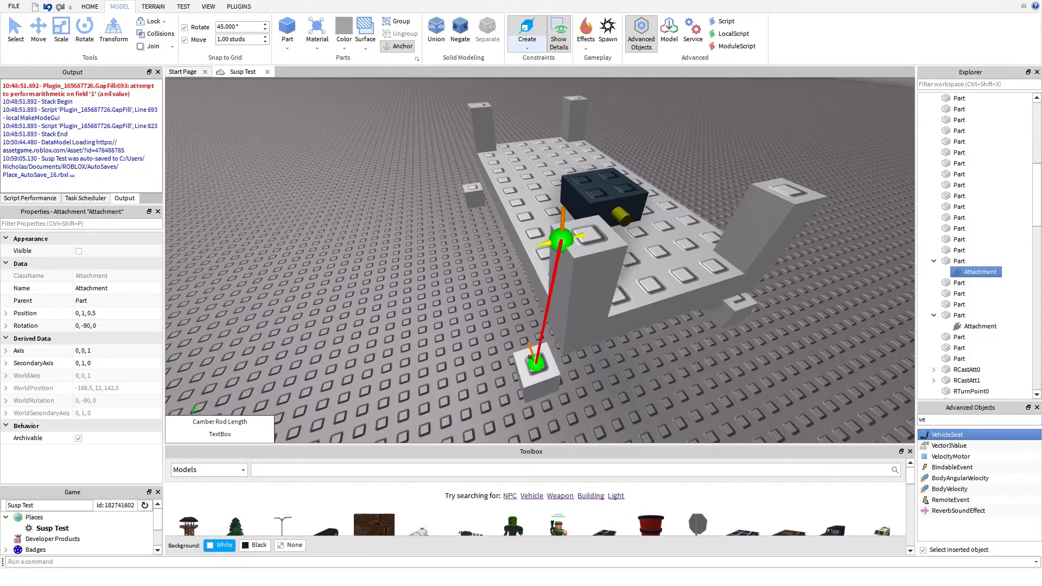
pyautogui.click(537, 365)
# Examine the prismatic constraint's direction and the axis orientation of the attachments at both of its ends.
pyautogui.moveTo(432, 317); pyautogui.dragTo(432, 317, button='right')
pyautogui.scroll(5, 432, 317)
pyautogui.scroll(-5, 432, 316)
pyautogui.scroll(3, 432, 317)
pyautogui.scroll(-3, 432, 317)
pyautogui.scroll(3, 432, 317)
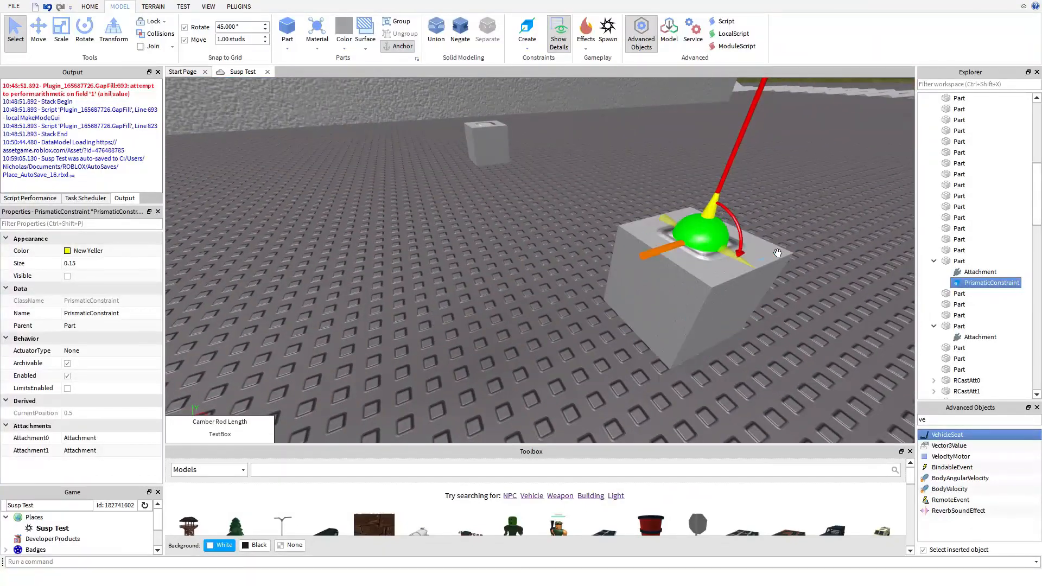
pyautogui.moveTo(743, 341); pyautogui.dragTo(743, 340, button='right')
pyautogui.moveTo(551, 303); pyautogui.dragTo(551, 303, button='right')
pyautogui.scroll(-3, 551, 304)
pyautogui.scroll(3, 581, 309)
pyautogui.moveTo(688, 265); pyautogui.dragTo(688, 264, button='right')
pyautogui.scroll(-3, 688, 264)
pyautogui.scroll(3, 688, 264)
pyautogui.scroll(-3, 688, 265)
pyautogui.moveTo(611, 320); pyautogui.dragTo(611, 320, button='right')
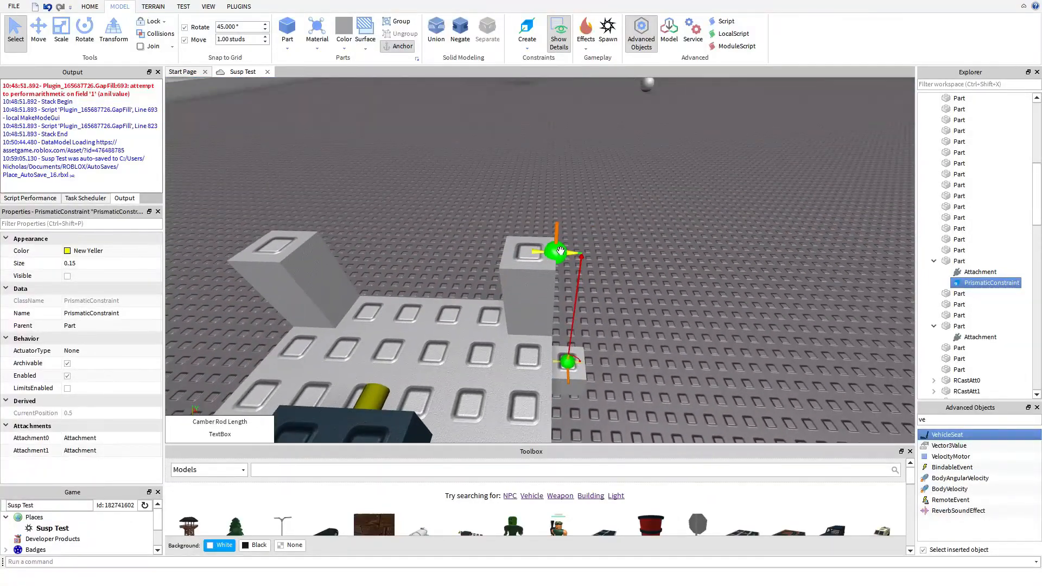
pyautogui.click(558, 249)
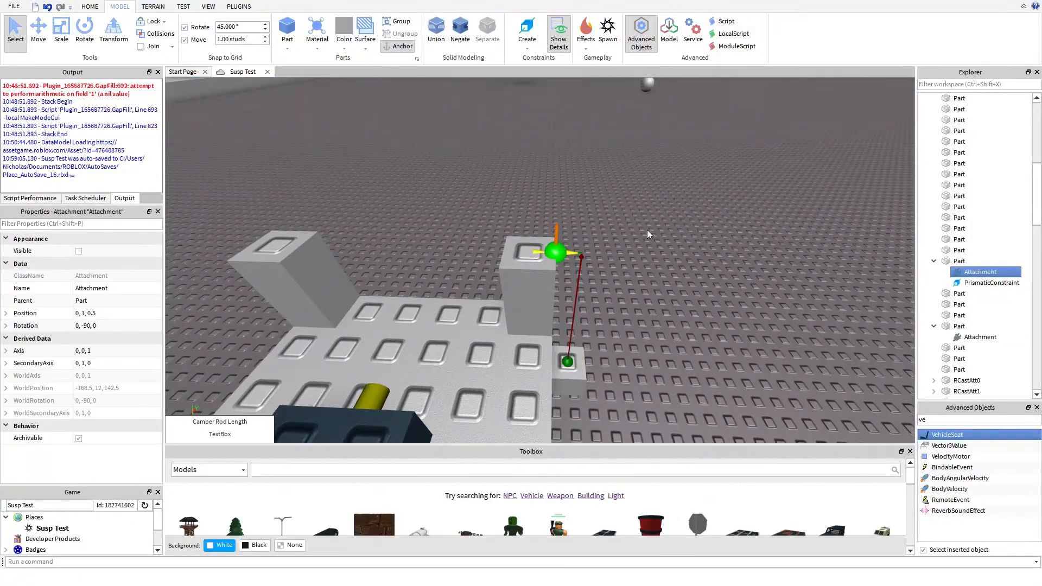
pyautogui.click(568, 362)
pyautogui.moveTo(643, 329); pyautogui.dragTo(642, 329, button='right')
pyautogui.scroll(3, 643, 330)
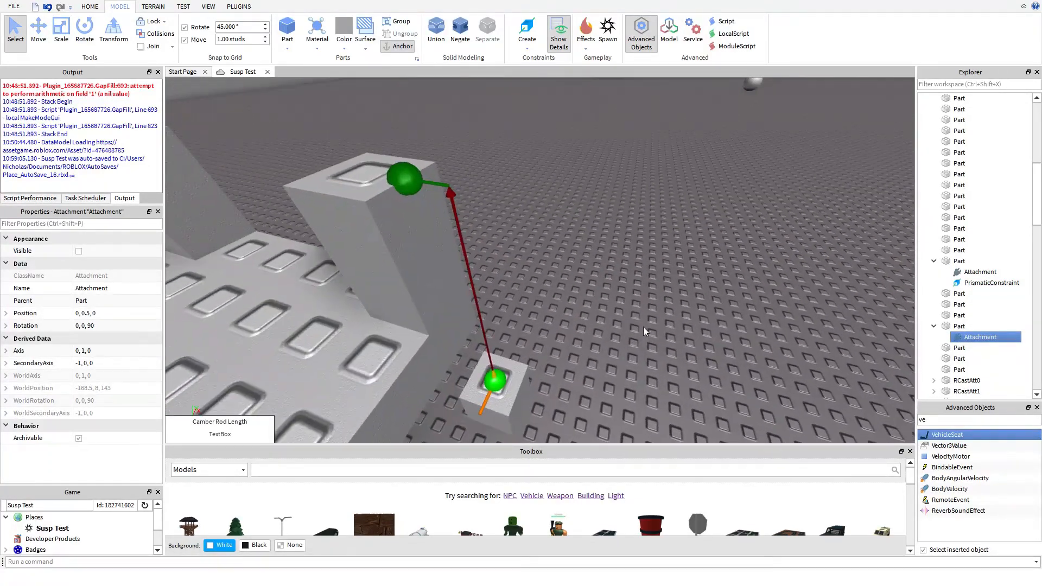
# Set the Axis of the corner post's attachment to 0.707, 0, 0.707.
pyautogui.click(404, 176)
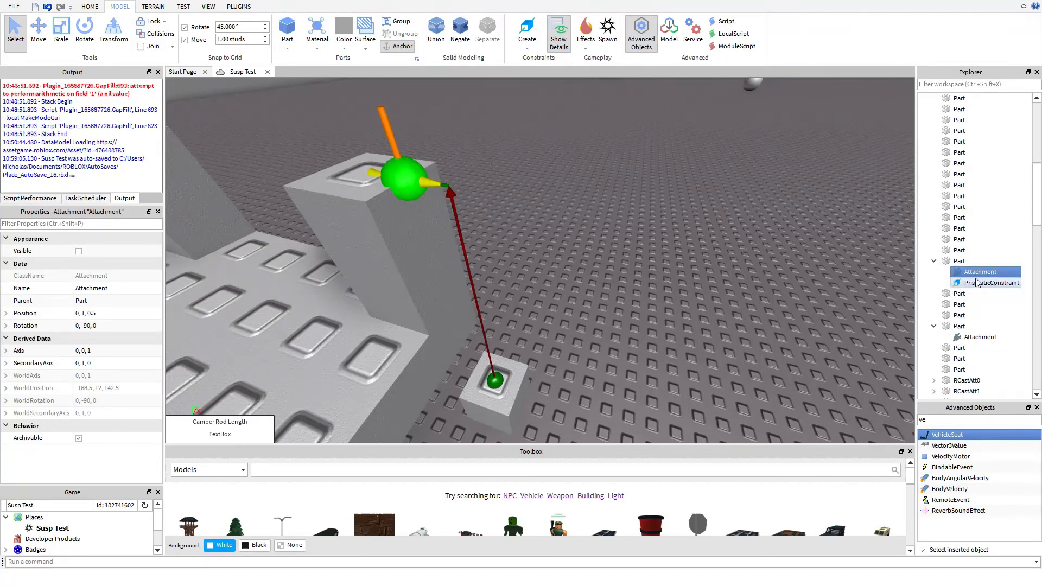
pyautogui.click(96, 351)
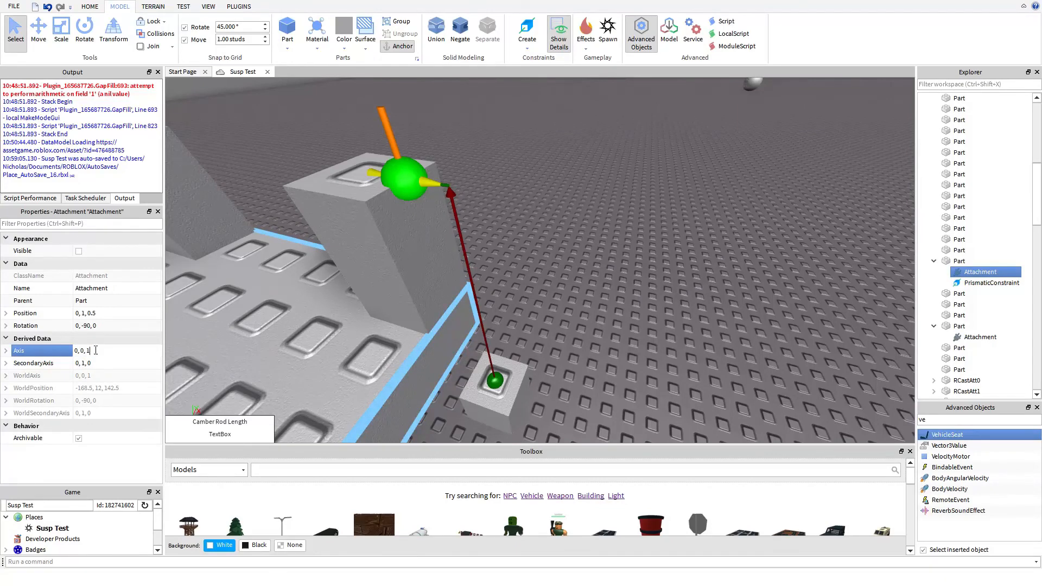
pyautogui.press('Return')
pyautogui.click(94, 350)
pyautogui.press('Return')
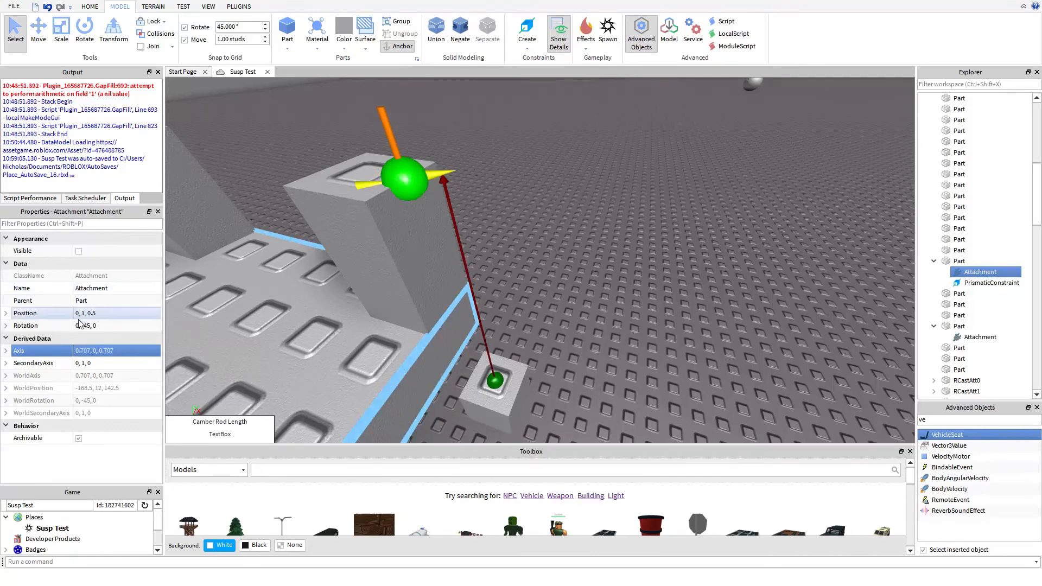
# Set the Axis of the corner post's attachment to 1, 0, 0.
pyautogui.click(110, 355)
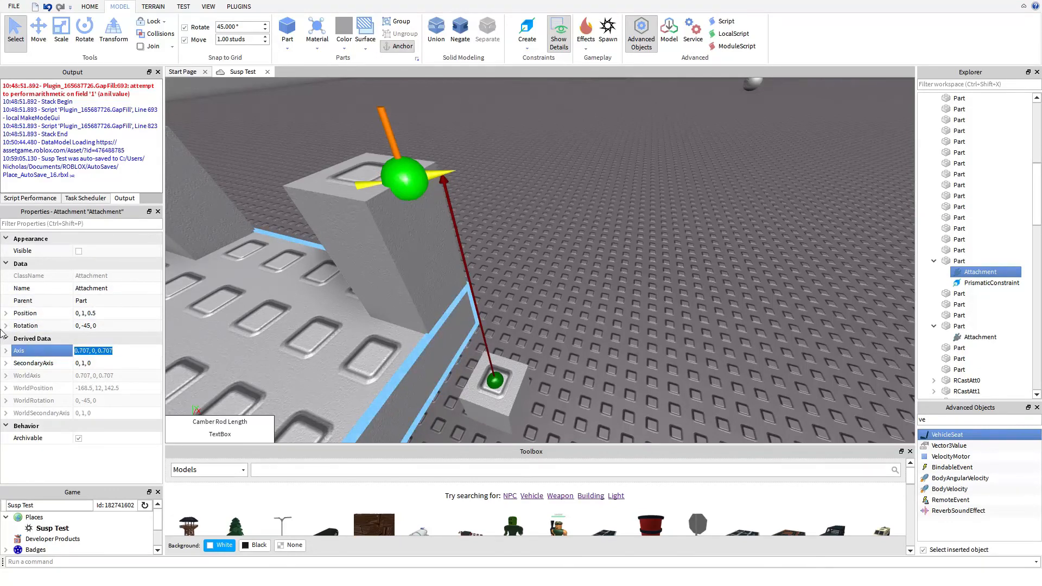
pyautogui.write('1, 0, 0')
pyautogui.press('Return')
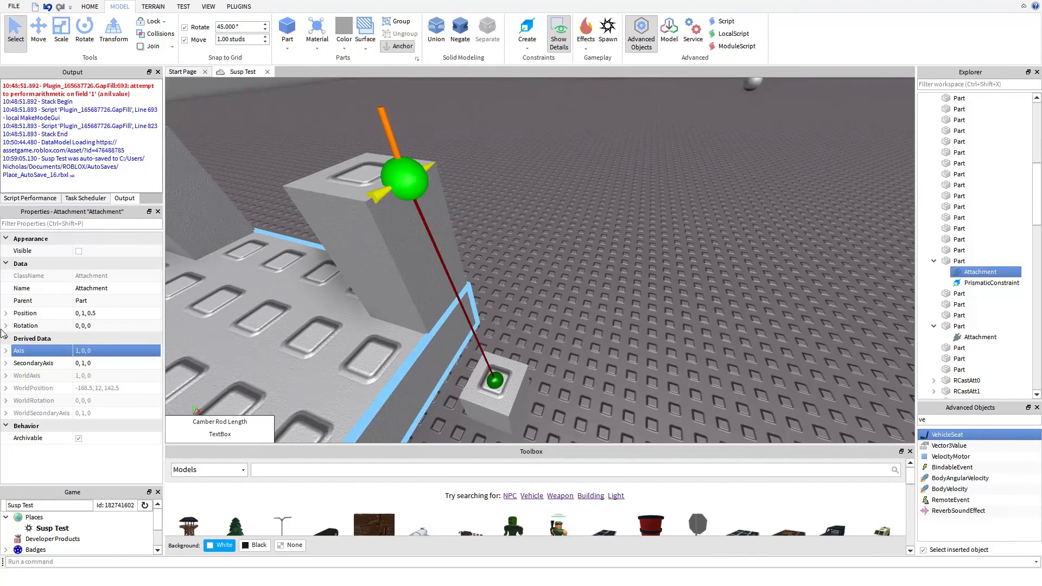
# Point the corner post attachment's Axis vertically by setting it to 0, 1, 0.
pyautogui.click(76, 351)
pyautogui.click(76, 351)
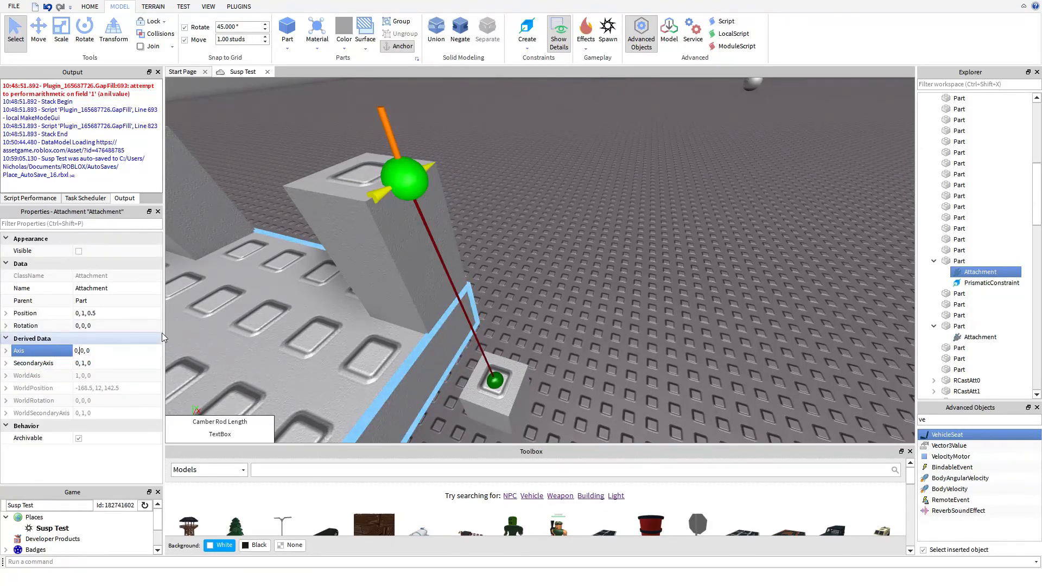
pyautogui.press('Return')
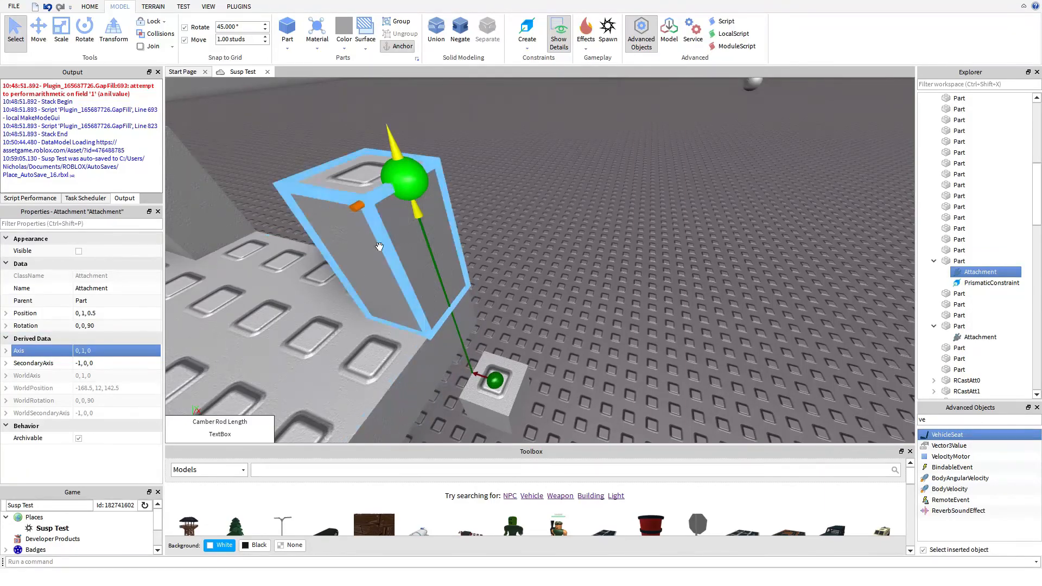
pyautogui.scroll(-5, 607, 266)
pyautogui.scroll(5, 607, 266)
pyautogui.moveTo(607, 266); pyautogui.dragTo(606, 266, button='right')
pyautogui.scroll(-4, 606, 266)
pyautogui.scroll(2, 607, 266)
pyautogui.scroll(-3, 606, 266)
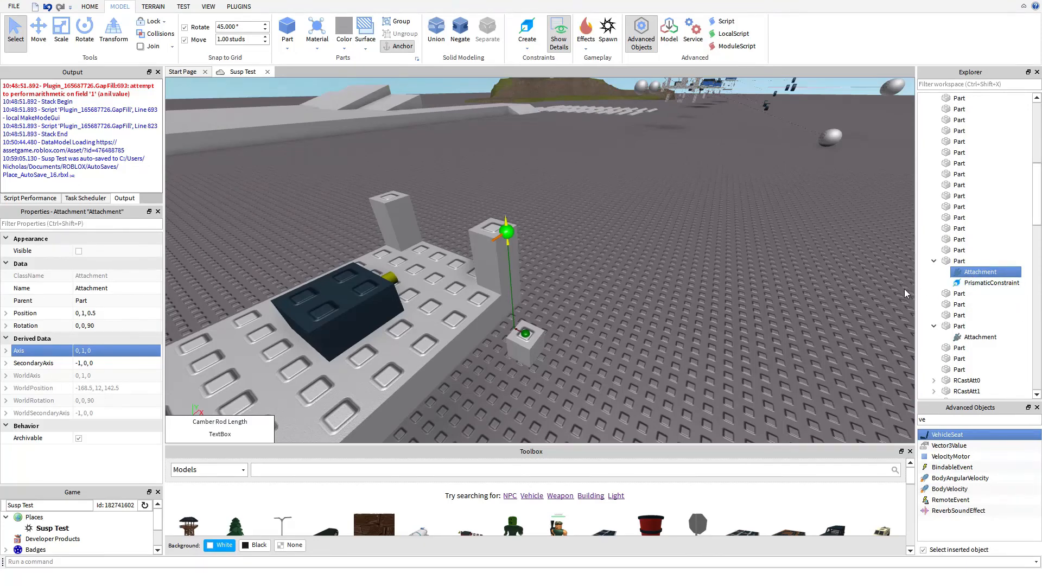
# Set the Position of the small block's attachment to 0, 0, 0 so it sits at the block's centre.
pyautogui.click(980, 337)
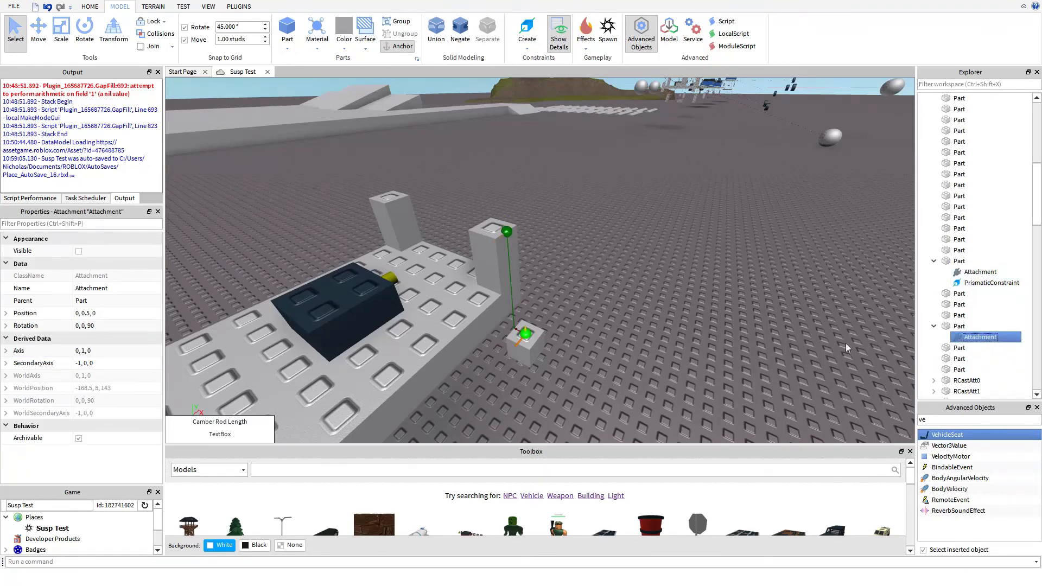
pyautogui.moveTo(698, 344); pyautogui.dragTo(698, 345, button='right')
pyautogui.press('f')
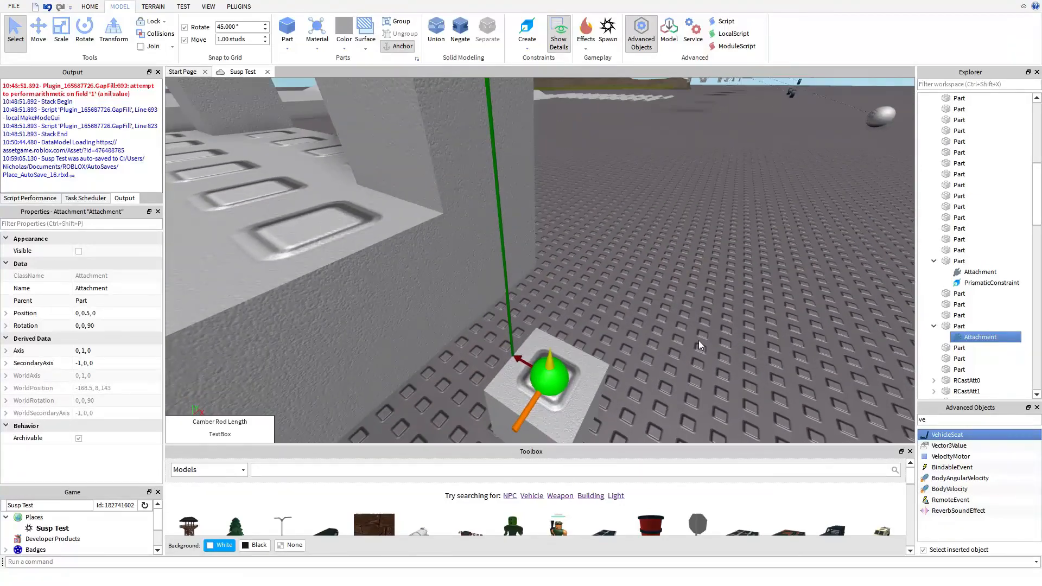
pyautogui.scroll(3, 550, 302)
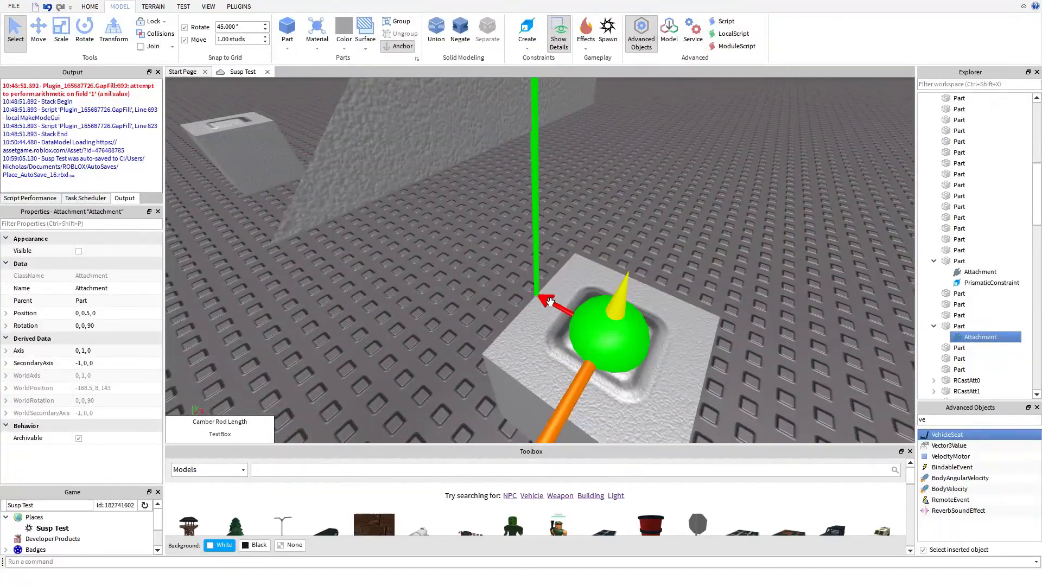
pyautogui.click(551, 306)
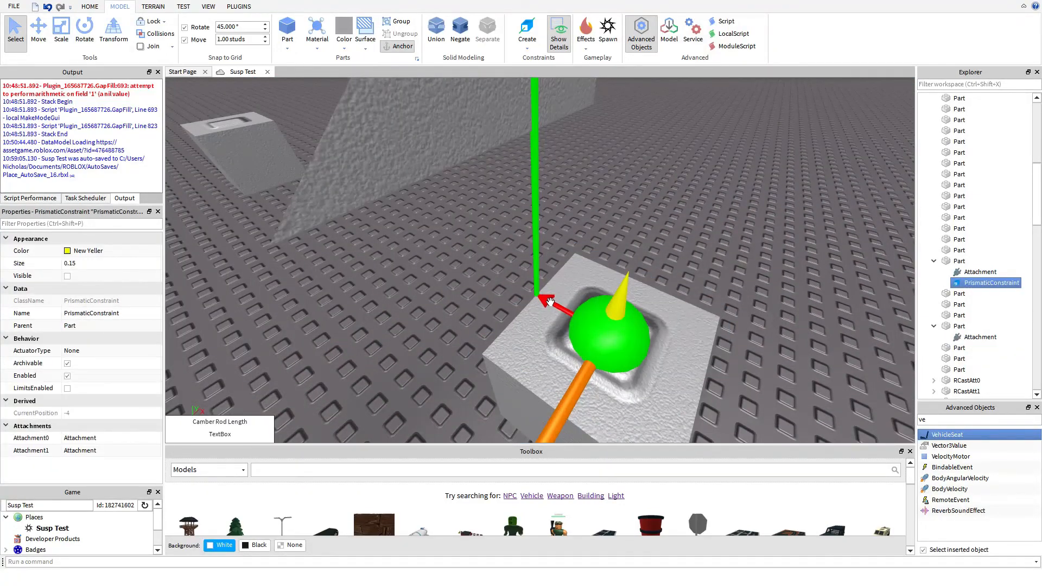
pyautogui.click(973, 339)
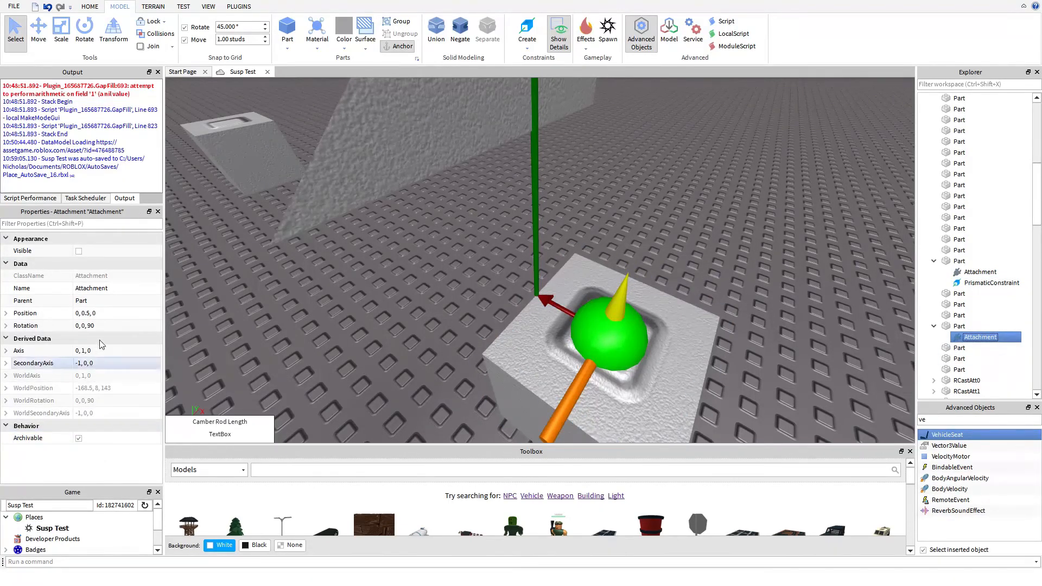
pyautogui.click(83, 313)
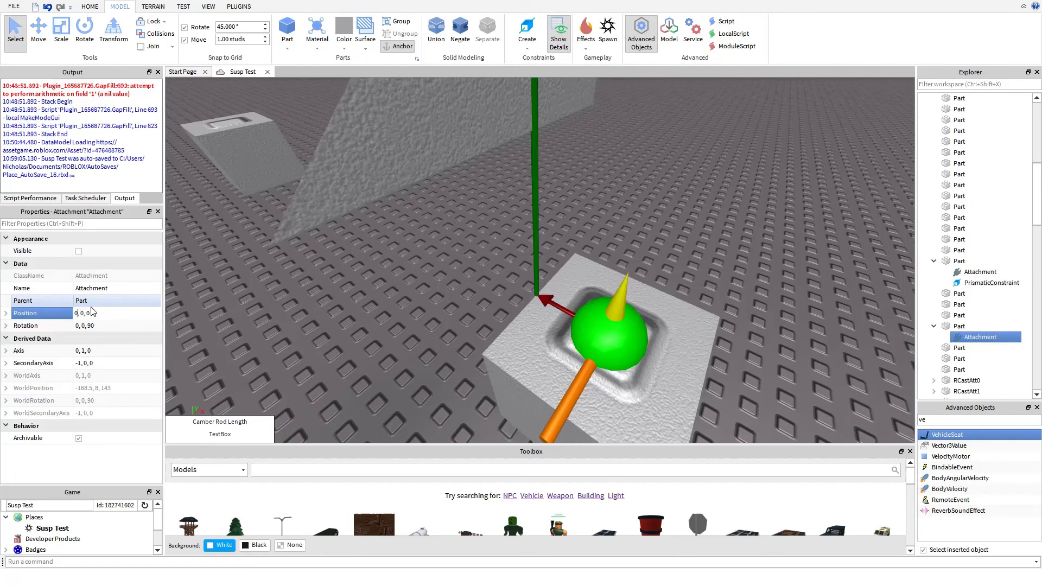
pyautogui.press('Return')
pyautogui.moveTo(607, 346); pyautogui.dragTo(341, 255, button='right')
# Try the small block's attachment at Position 0, 0, 0.5 and return it to 0, 0, 0.
pyautogui.click(83, 313)
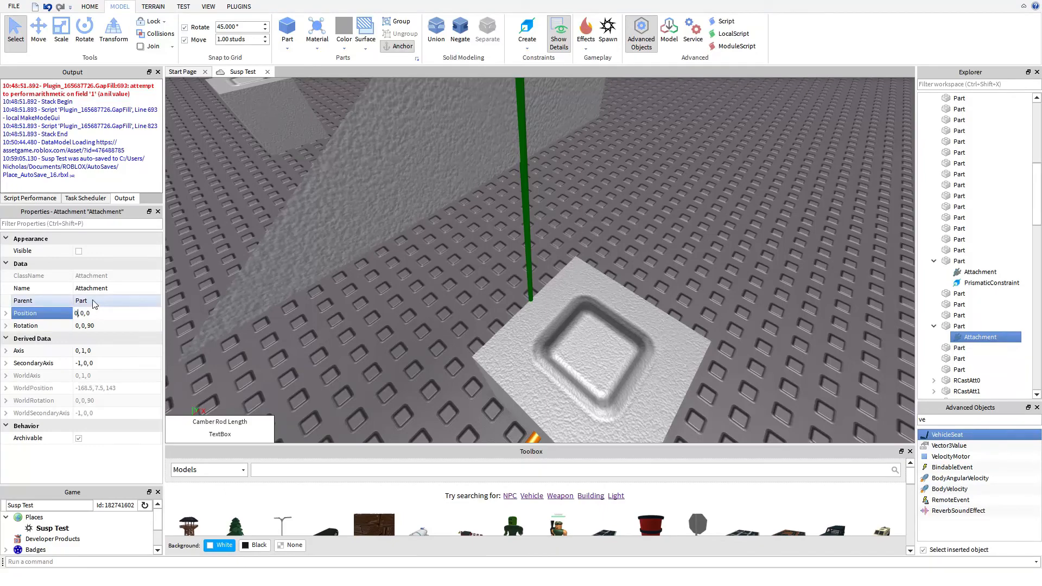
pyautogui.write('/5')
pyautogui.press('Return')
pyautogui.moveTo(553, 321); pyautogui.dragTo(552, 322, button='right')
pyautogui.press('s')
pyautogui.press('w')
pyautogui.press('f')
pyautogui.click(82, 313)
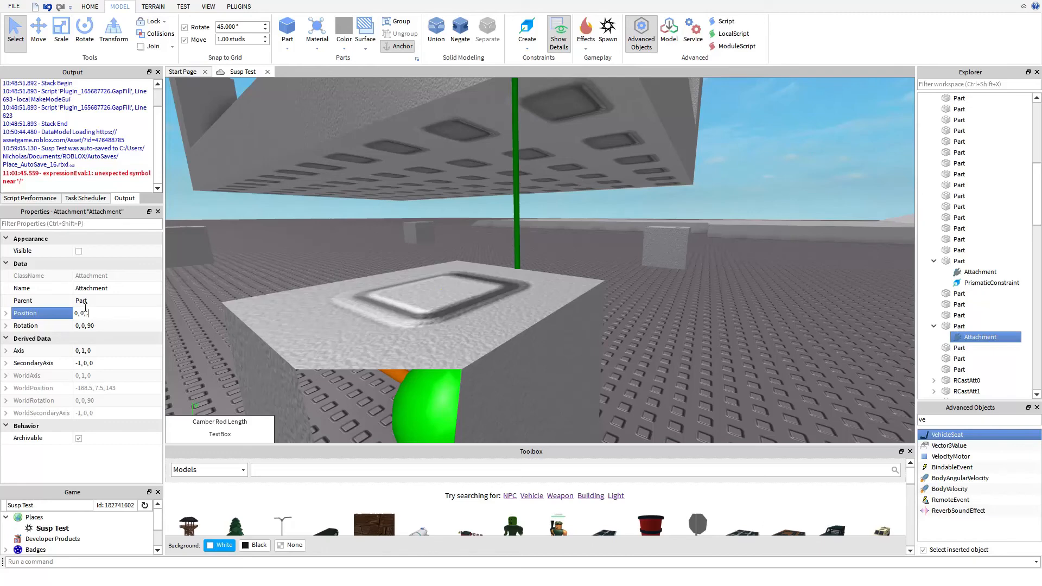
pyautogui.write('0.5')
pyautogui.press('Return')
pyautogui.click(103, 312)
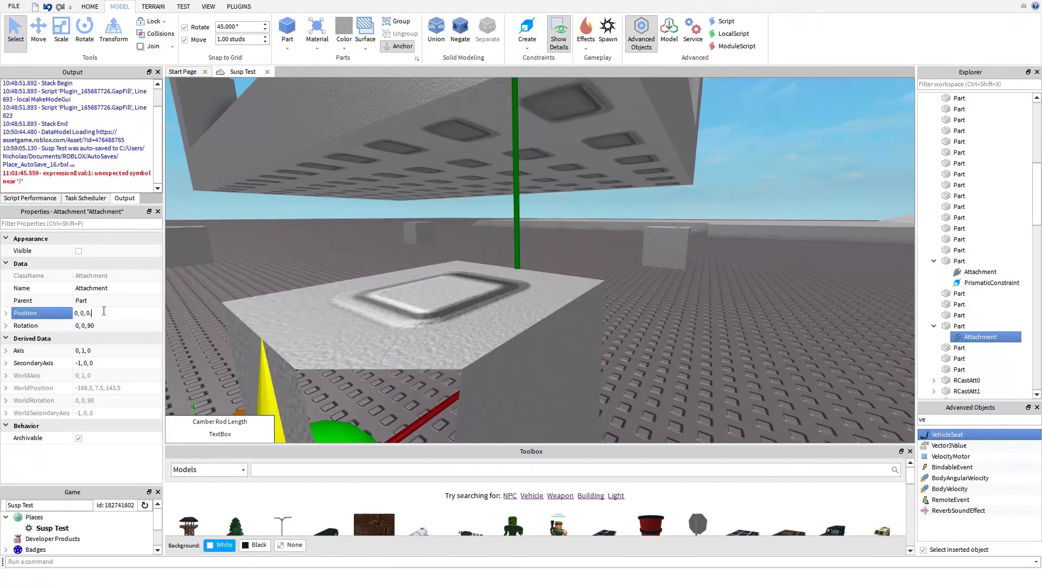
pyautogui.press('Return')
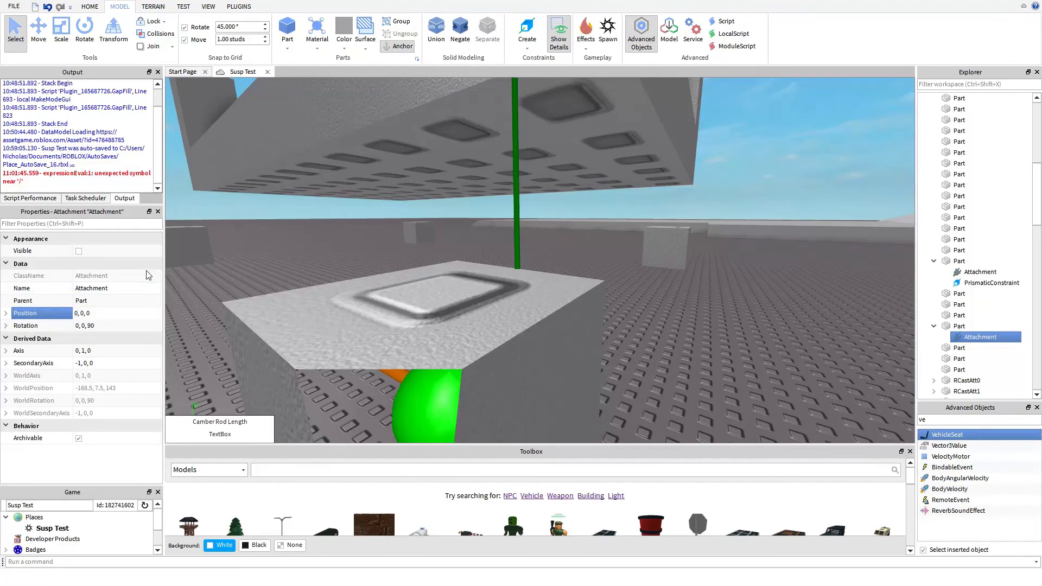
# Try the small block's attachment at Position 0.5, 0, 0.
pyautogui.write('0.5')
pyautogui.press('Return')
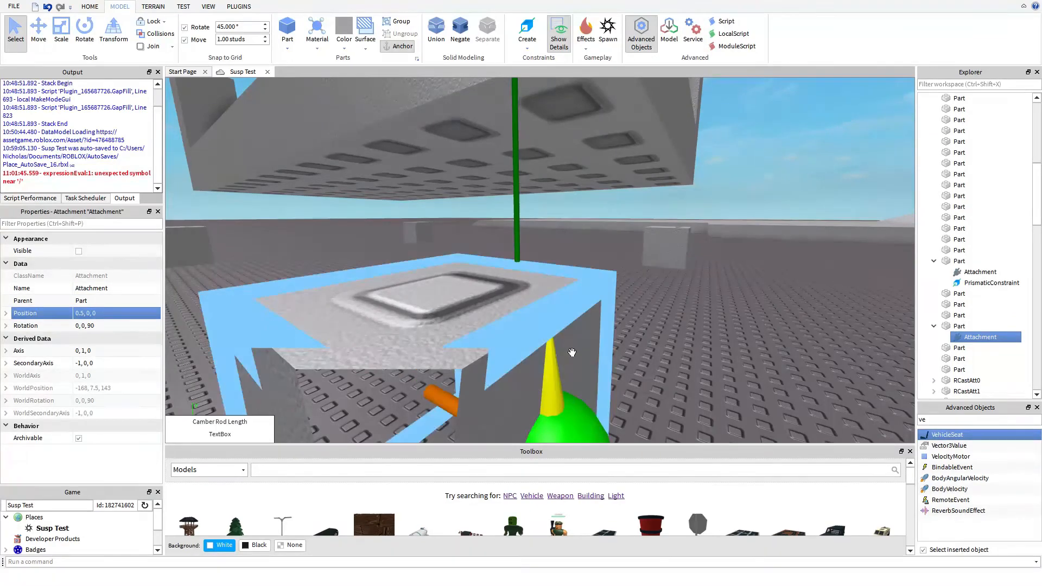
pyautogui.moveTo(572, 353); pyautogui.dragTo(572, 352, button='right')
pyautogui.press('f')
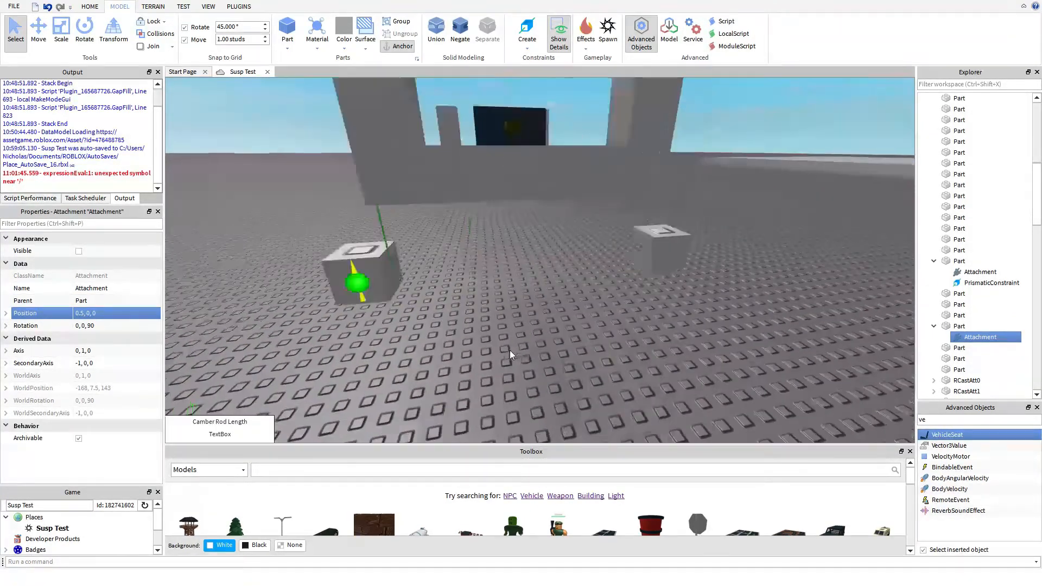
# Offset the small block's attachment along Z, trying 0.5, 0, 0.5 and settling on Position 0.5, 0, -0.5.
pyautogui.click(112, 313)
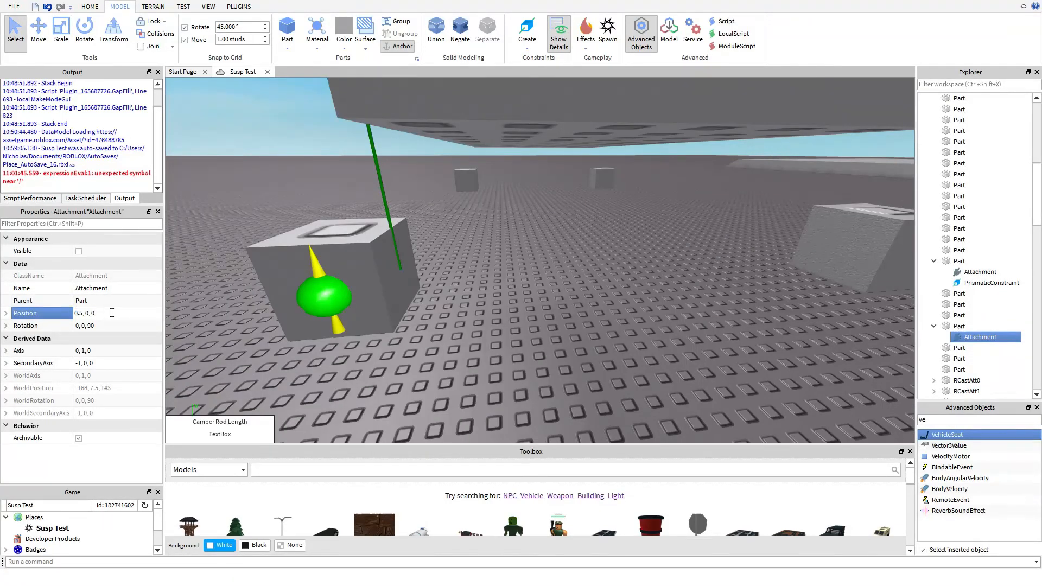
pyautogui.press('Return')
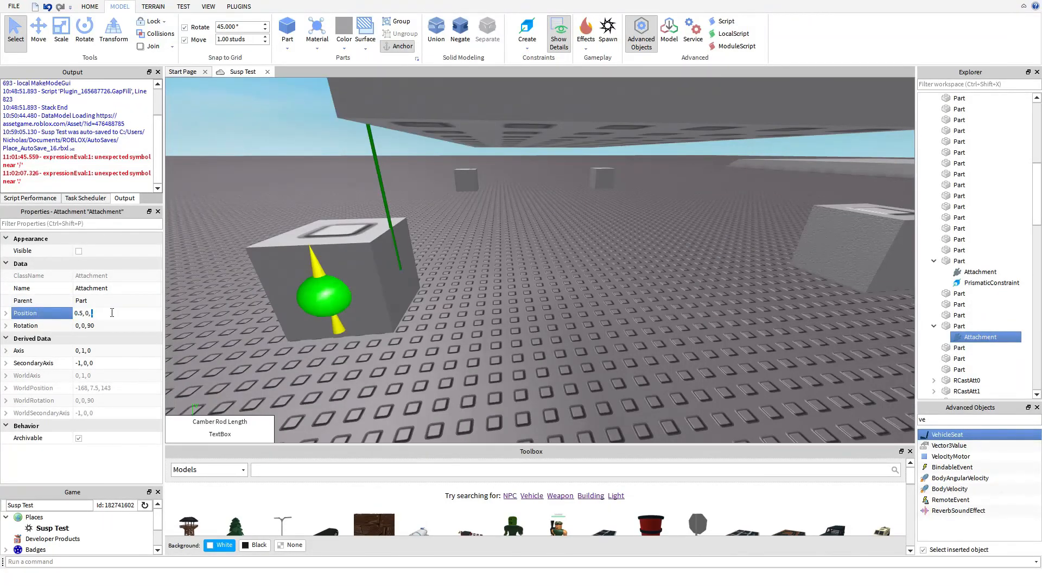
pyautogui.write('0.5')
pyautogui.press('Return')
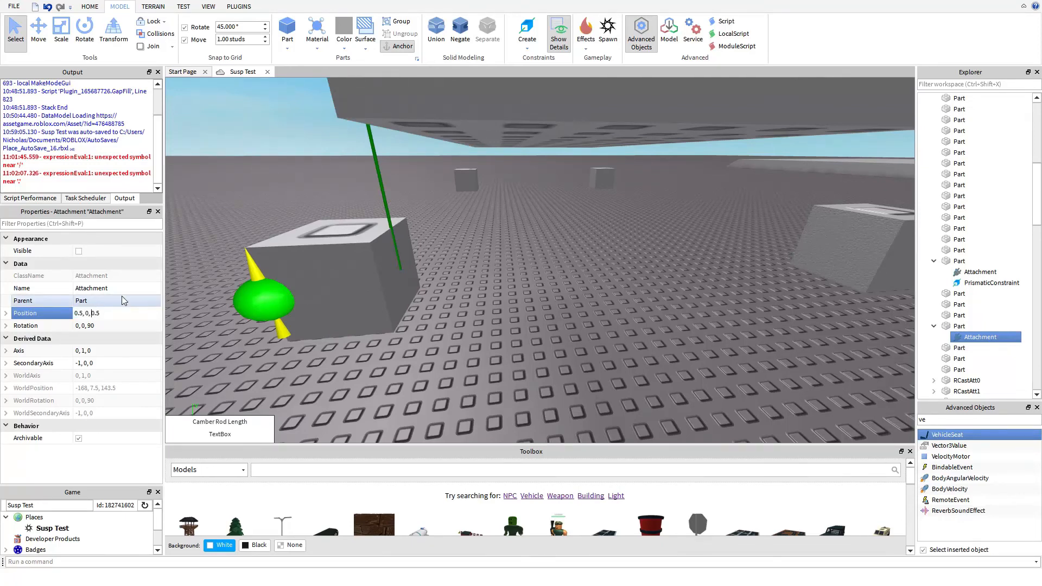
pyautogui.write('-')
pyautogui.press('Return')
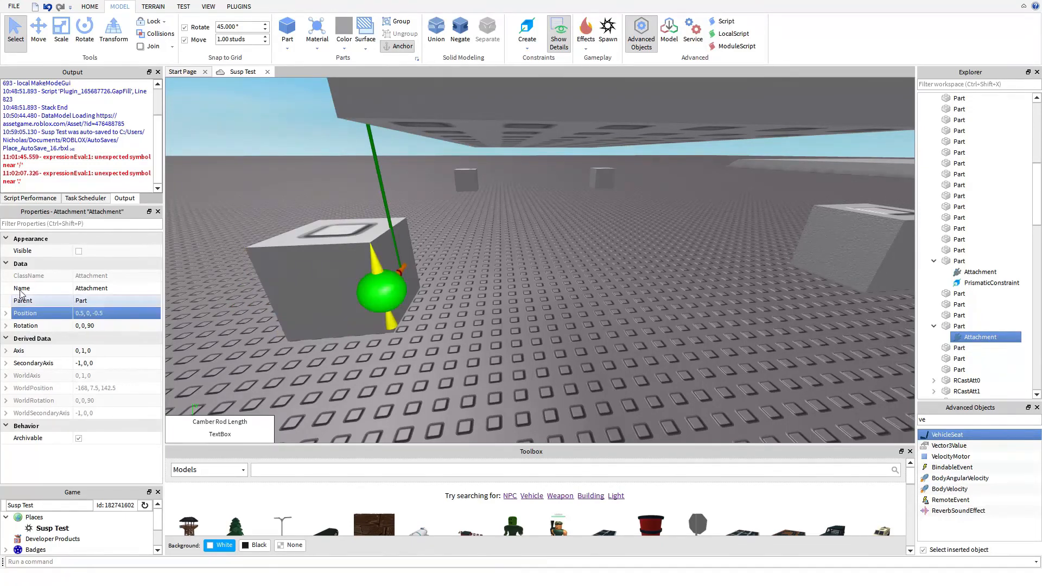
# Reset the X value of the small block attachment's Position to 0, giving 0, 0, -0.5.
pyautogui.press('BackSpace')
pyautogui.press('BackSpace')
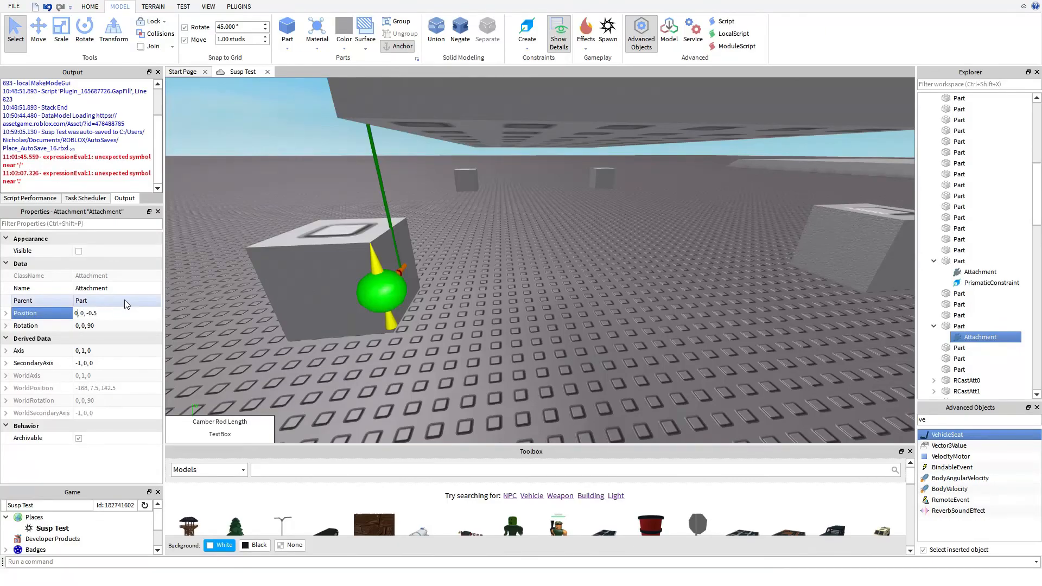
pyautogui.press('Return')
# Examine from several angles how the prismatic constraint lines up between the corner post and the small block.
pyautogui.press('f')
pyautogui.moveTo(509, 334); pyautogui.dragTo(509, 334, button='right')
pyautogui.press('w')
pyautogui.press('s')
pyautogui.press('w')
pyautogui.moveTo(505, 160); pyautogui.dragTo(505, 161, button='right')
pyautogui.scroll(-5, 505, 161)
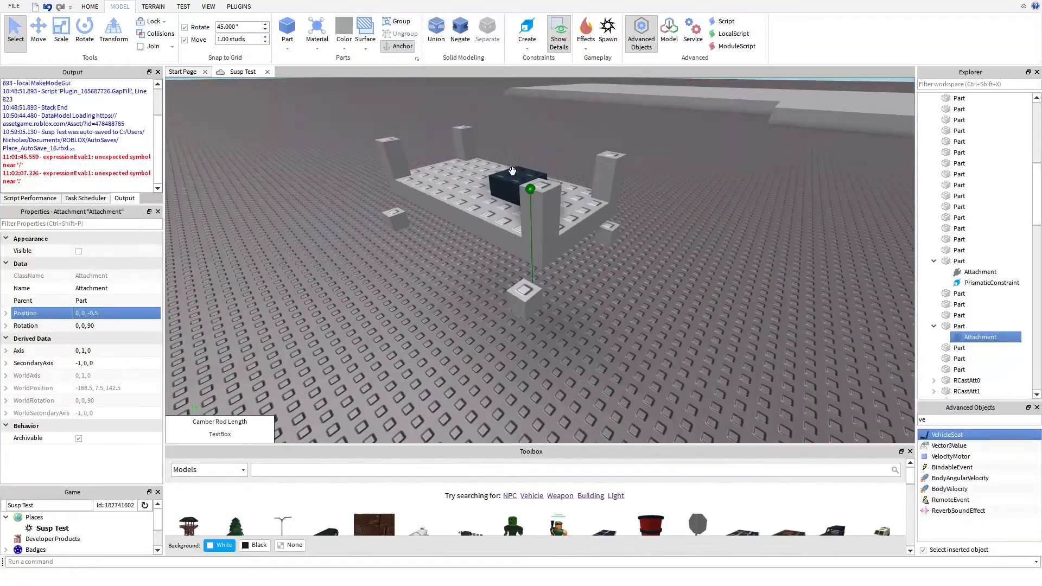
pyautogui.scroll(5, 562, 333)
pyautogui.moveTo(527, 326); pyautogui.dragTo(527, 325, button='right')
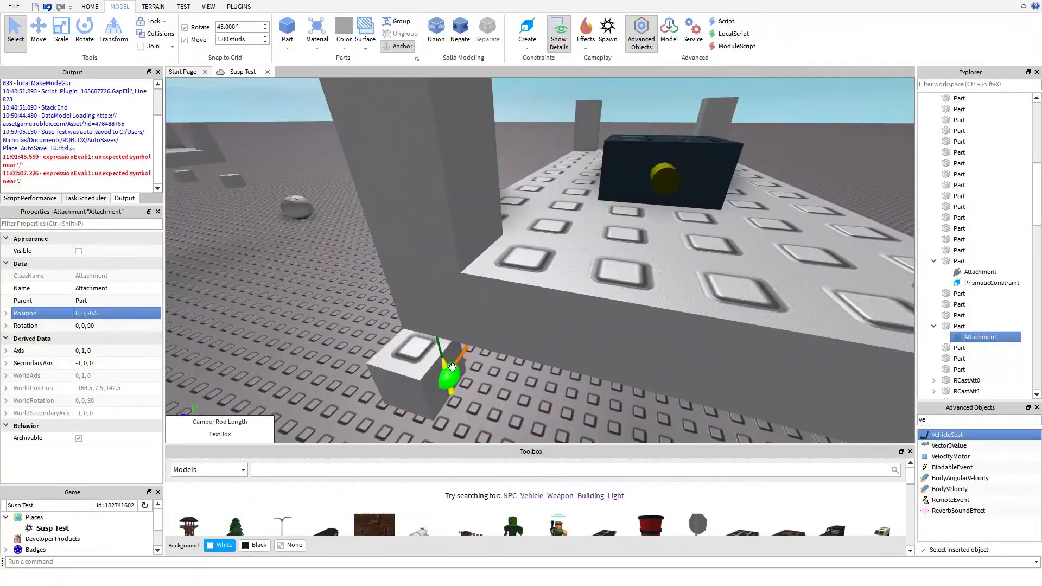
pyautogui.click(522, 392)
pyautogui.moveTo(506, 400); pyautogui.dragTo(506, 401, button='right')
pyautogui.scroll(3, 506, 401)
pyautogui.scroll(-6, 506, 400)
pyautogui.scroll(3, 595, 291)
pyautogui.moveTo(644, 240); pyautogui.dragTo(645, 240, button='right')
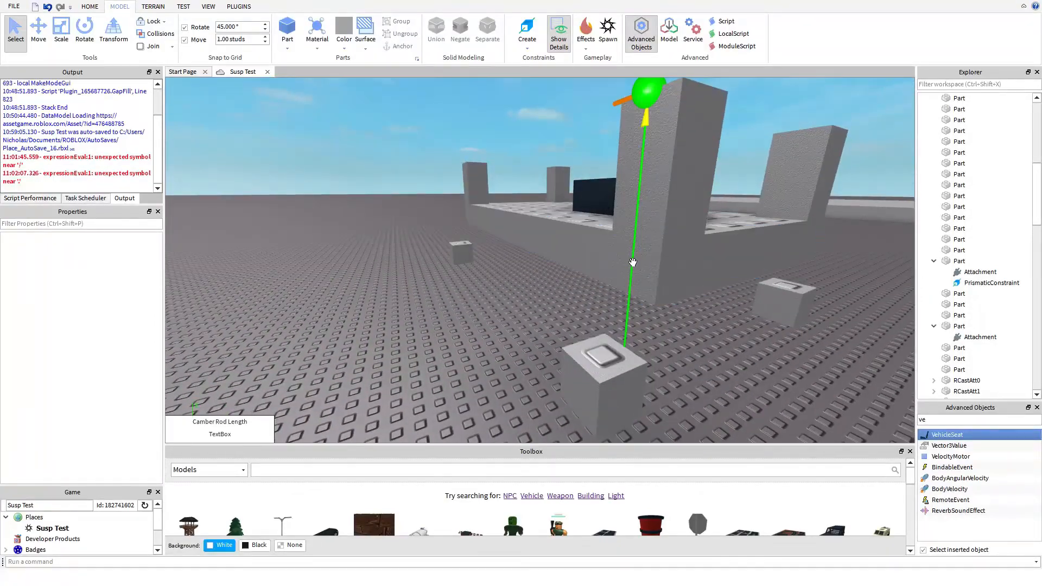
pyautogui.scroll(-5, 632, 262)
# Inspect the properties of the post's attachment and the prismatic constraint, including the constraint's CurrentPosition.
pyautogui.click(610, 177)
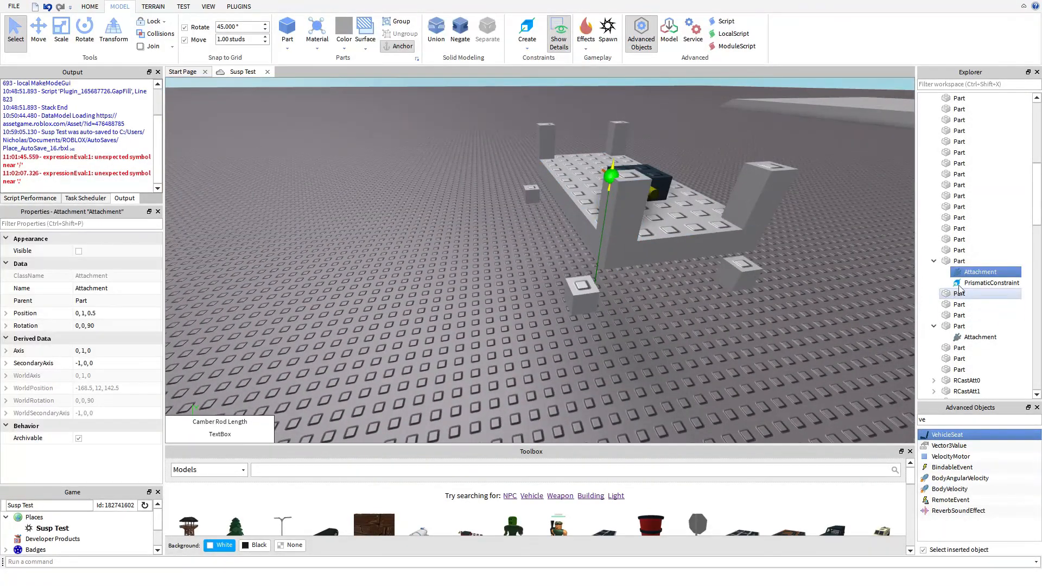
pyautogui.click(958, 284)
pyautogui.moveTo(694, 366); pyautogui.dragTo(694, 366, button='right')
pyautogui.scroll(5, 694, 366)
pyautogui.scroll(2, 695, 366)
pyautogui.scroll(-4, 694, 366)
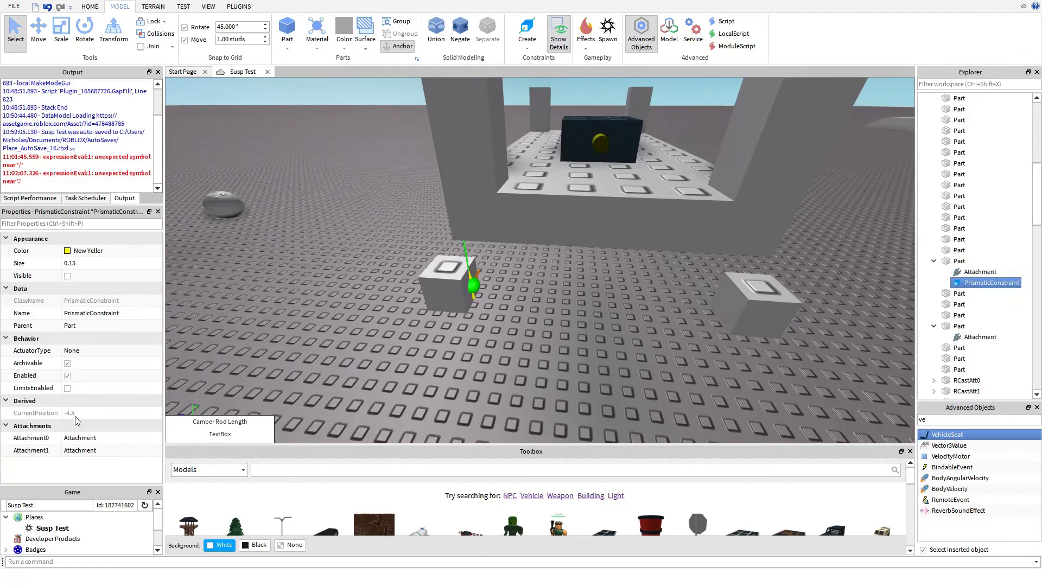
pyautogui.moveTo(347, 333); pyautogui.dragTo(346, 333, button='right')
pyautogui.click(346, 333)
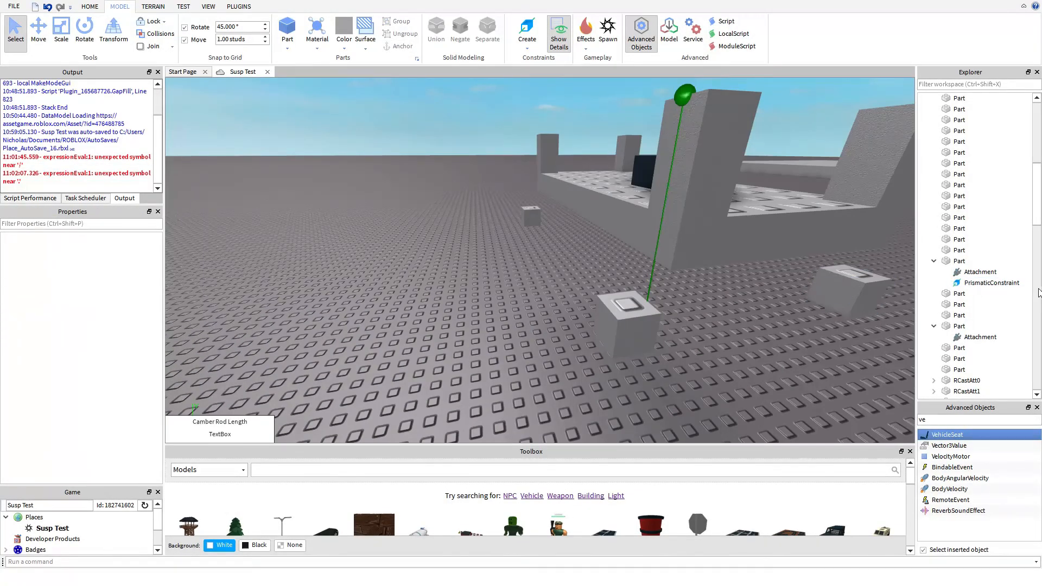
# Enable limits on the prismatic constraint between the corner post and the small block.
pyautogui.click(987, 283)
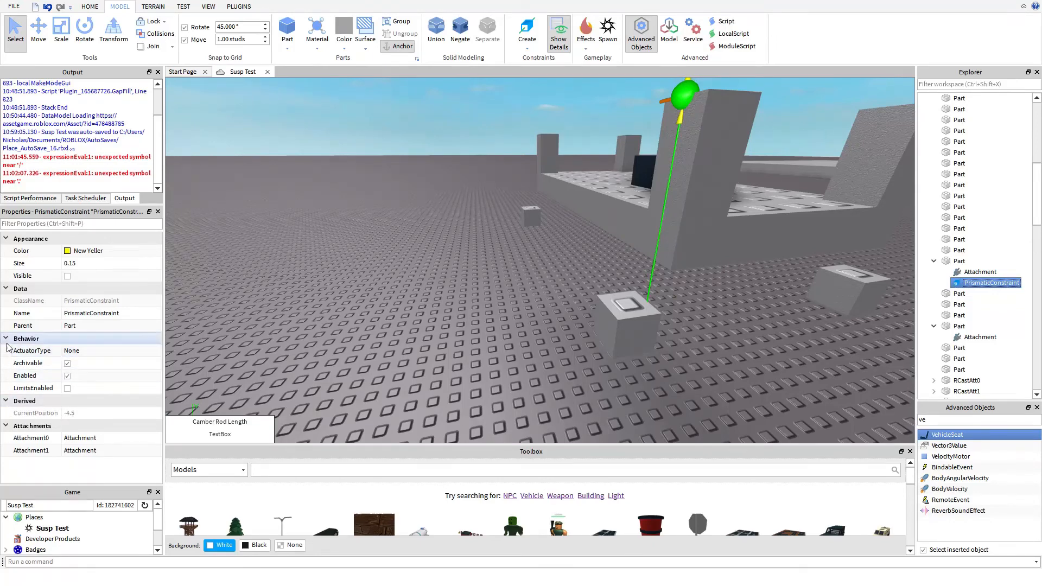
pyautogui.click(526, 48)
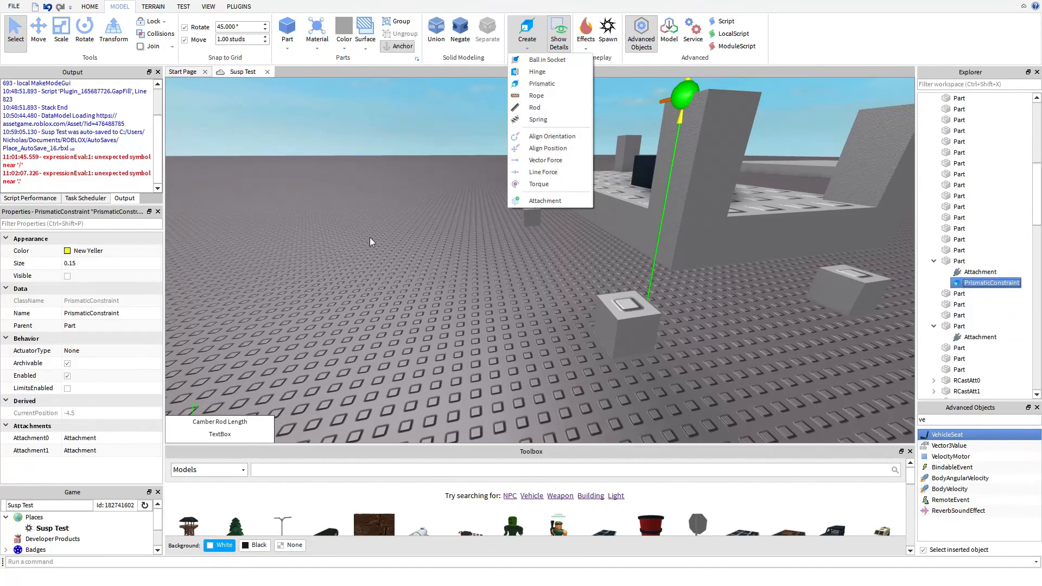
pyautogui.click(67, 388)
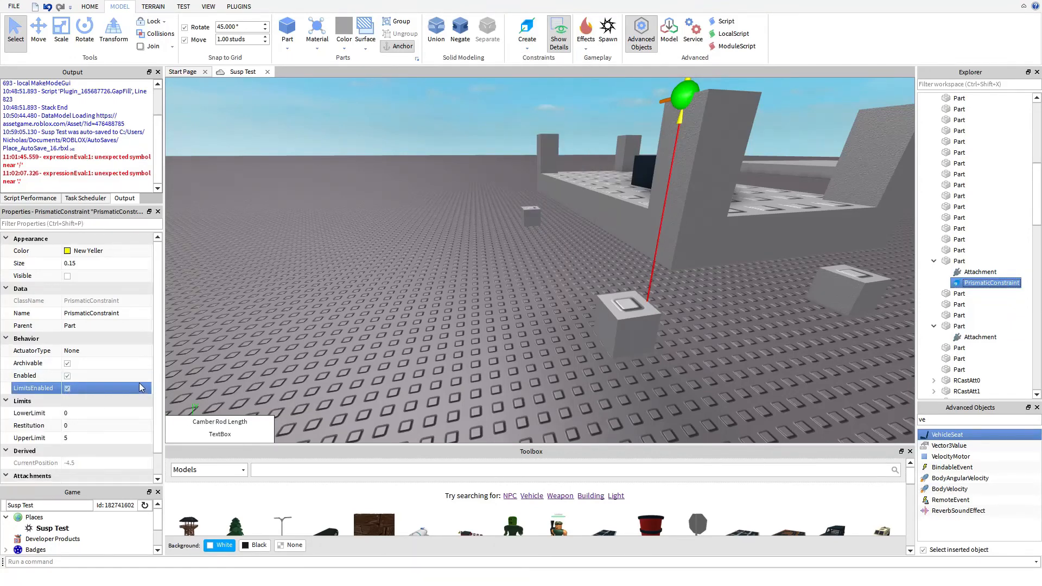
pyautogui.moveTo(386, 343); pyautogui.dragTo(386, 340, button='right')
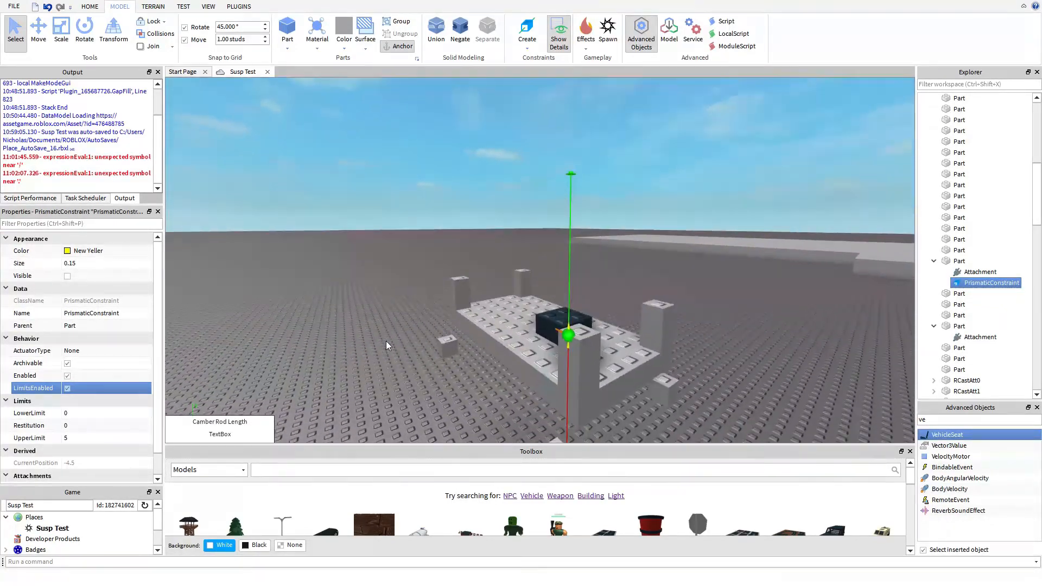
# Flip the corner post attachment's Axis to point downward by setting it to 0, -1, 0.
pyautogui.click(566, 337)
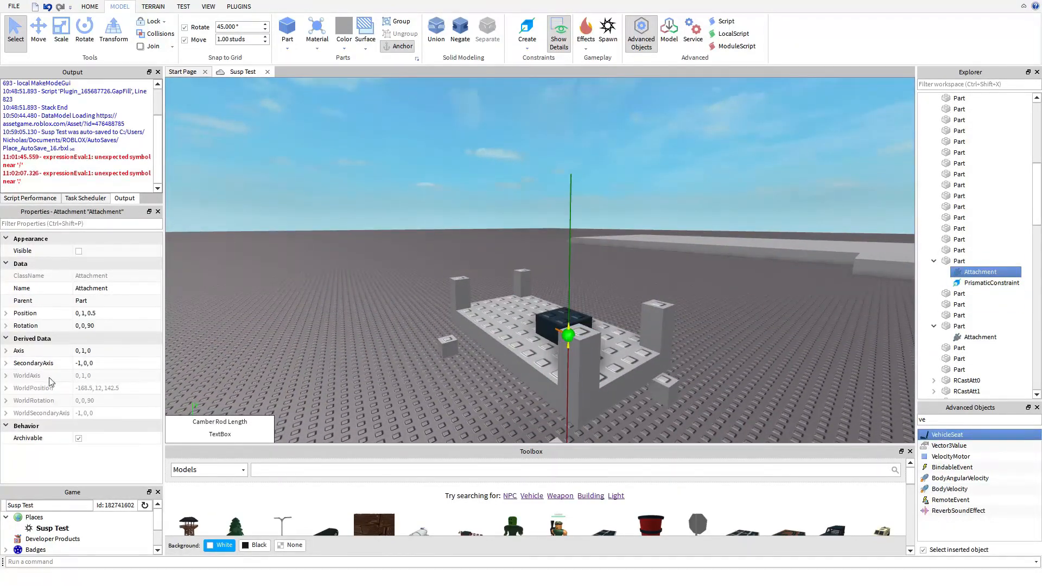
pyautogui.click(85, 351)
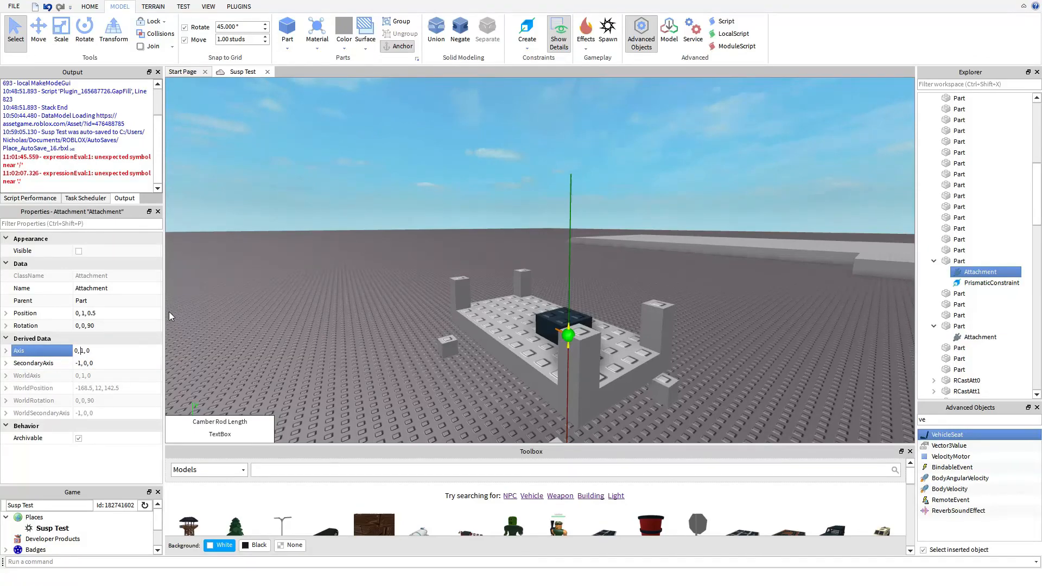
pyautogui.write('-')
pyautogui.press('Return')
pyautogui.click(687, 241)
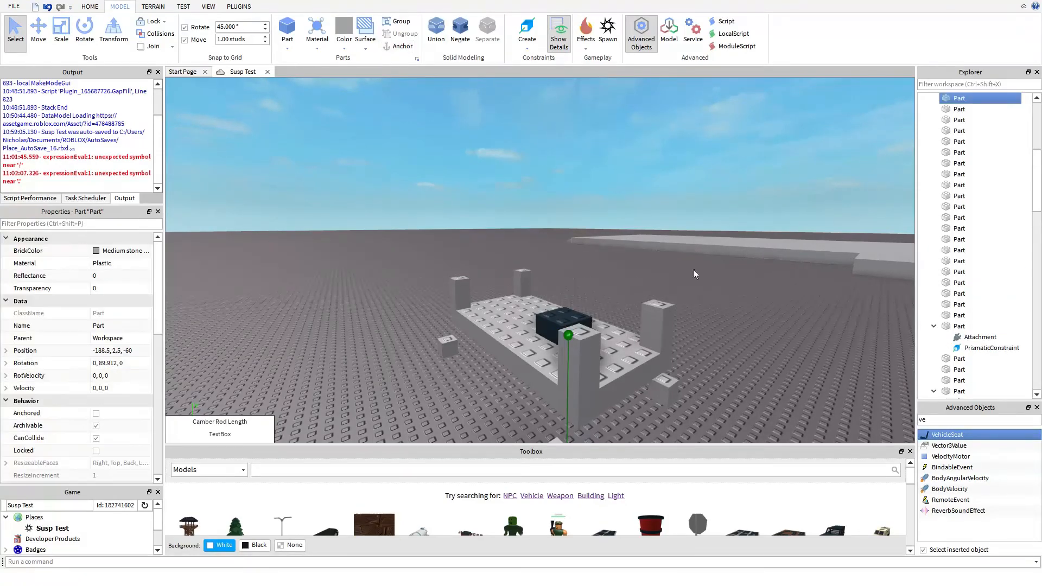
# Examine the constraint line between the corner post and the small block from below and from the side.
pyautogui.scroll(-4, 689, 326)
pyautogui.click(643, 383)
pyautogui.scroll(6, 644, 383)
pyautogui.moveTo(643, 383); pyautogui.dragTo(643, 383, button='right')
pyautogui.moveTo(578, 301); pyautogui.dragTo(577, 300, button='right')
pyautogui.scroll(4, 577, 300)
pyautogui.scroll(-5, 543, 308)
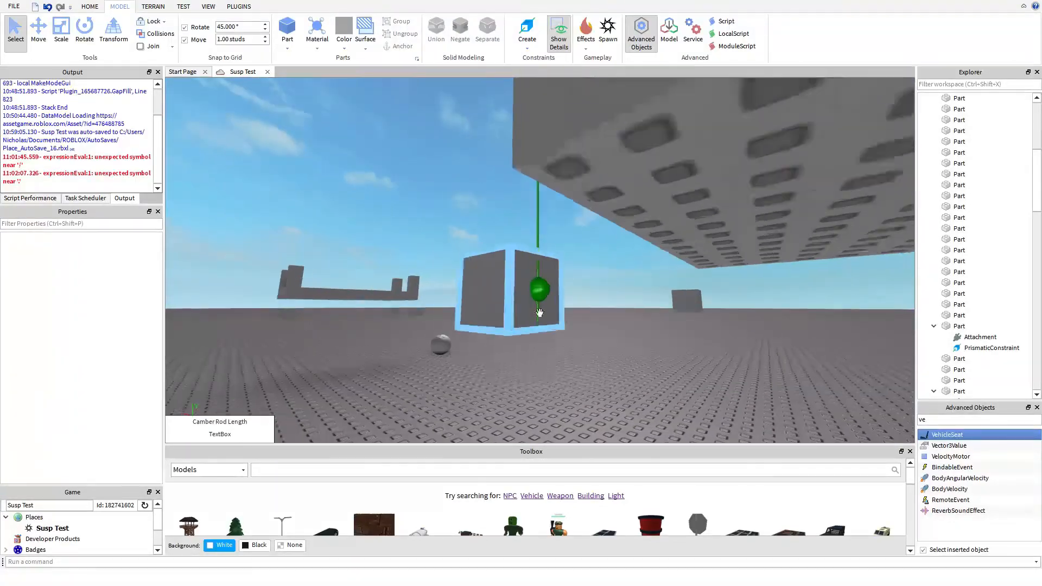
pyautogui.moveTo(535, 231); pyautogui.dragTo(536, 231, button='right')
pyautogui.moveTo(561, 182); pyautogui.dragTo(563, 179, button='right')
pyautogui.scroll(2, 584, 241)
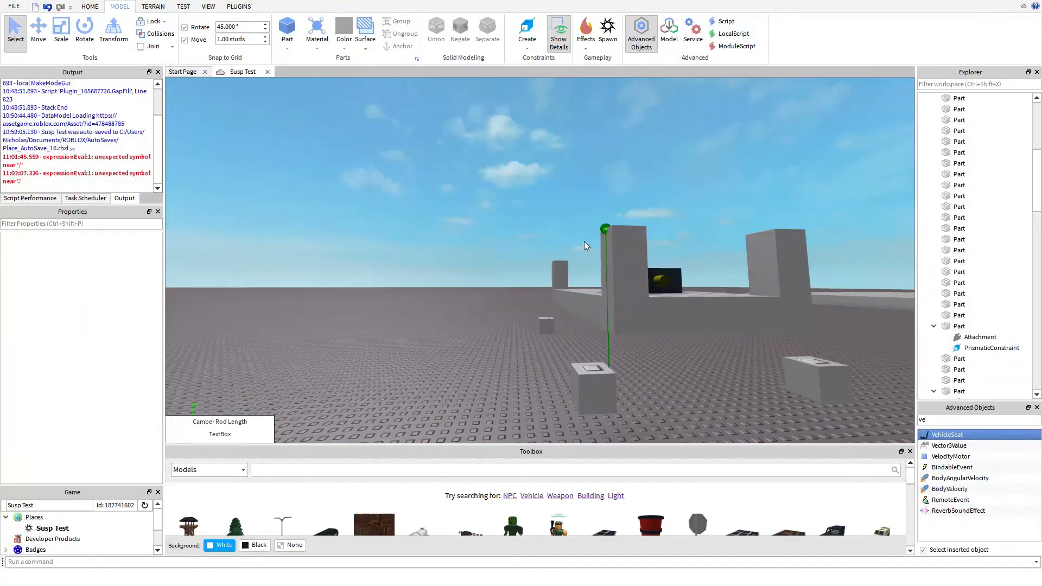
# Inspect the limit properties and direction markers of the prismatic constraint at the small block's attachment.
pyautogui.click(606, 257)
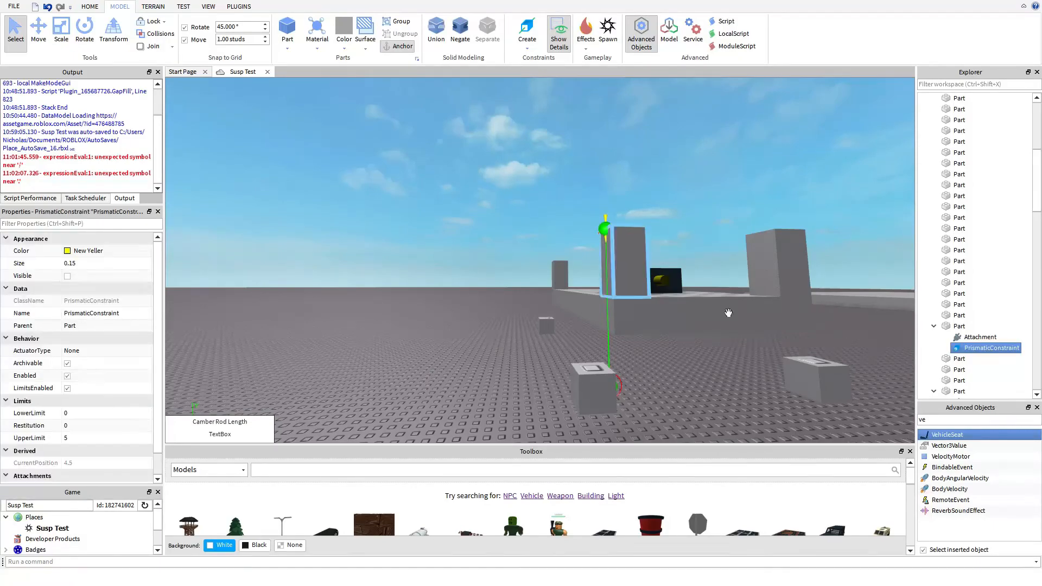
pyautogui.press('f')
pyautogui.press('w')
pyautogui.moveTo(573, 374); pyautogui.dragTo(573, 374, button='right')
pyautogui.click(532, 361)
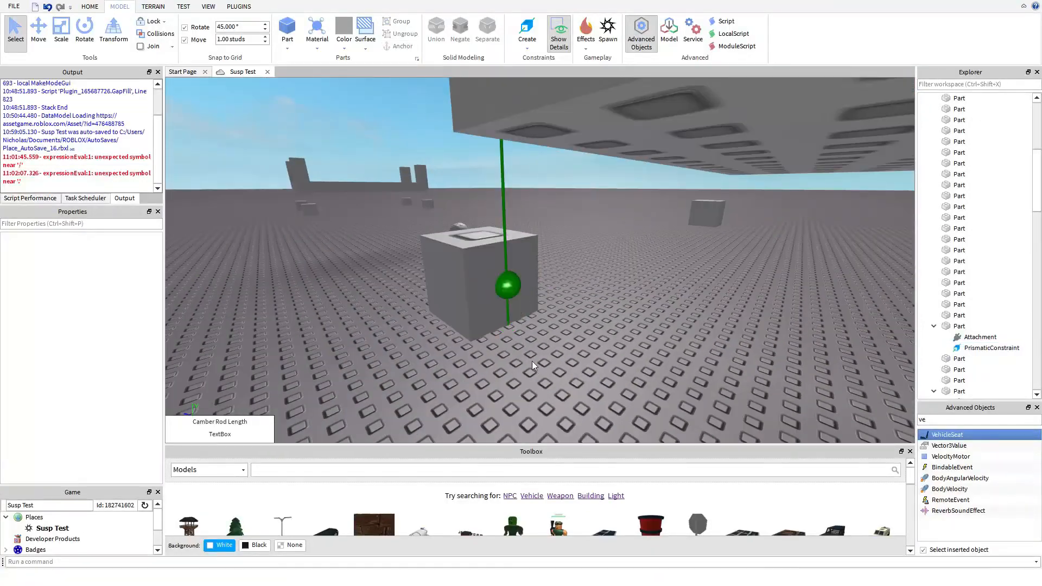
pyautogui.click(507, 285)
pyautogui.click(623, 375)
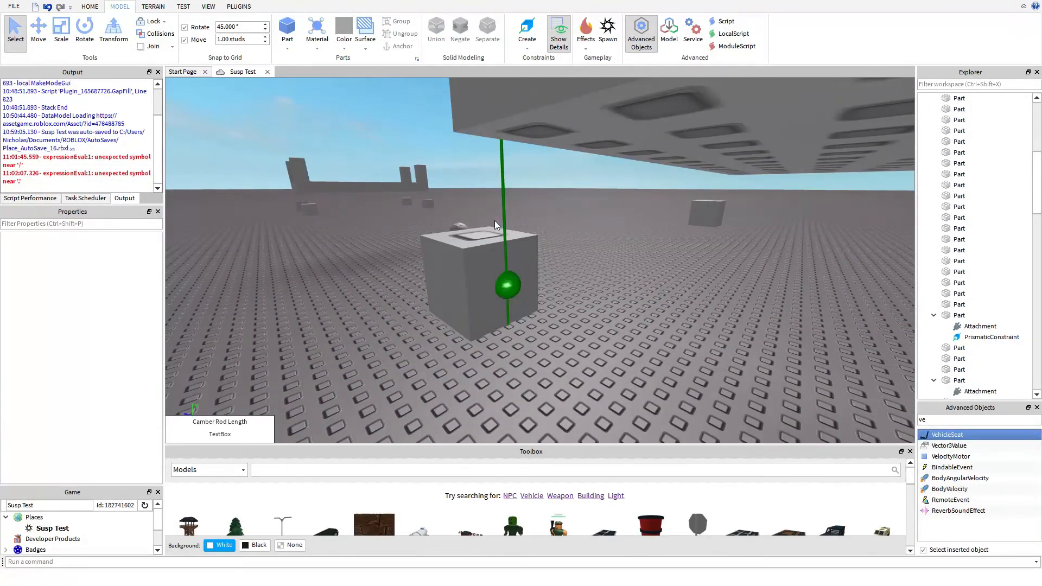
pyautogui.click(503, 205)
pyautogui.moveTo(614, 323); pyautogui.dragTo(615, 323, button='right')
pyautogui.scroll(-5, 614, 323)
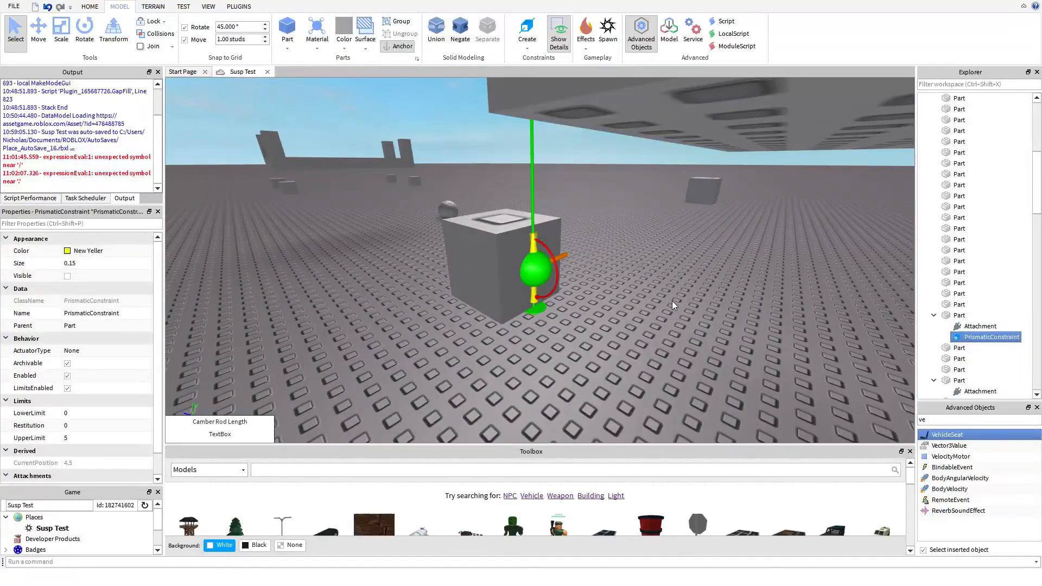
# Flip the small block attachment's Axis to point downward by setting it to 0, -1, 0.
pyautogui.click(535, 271)
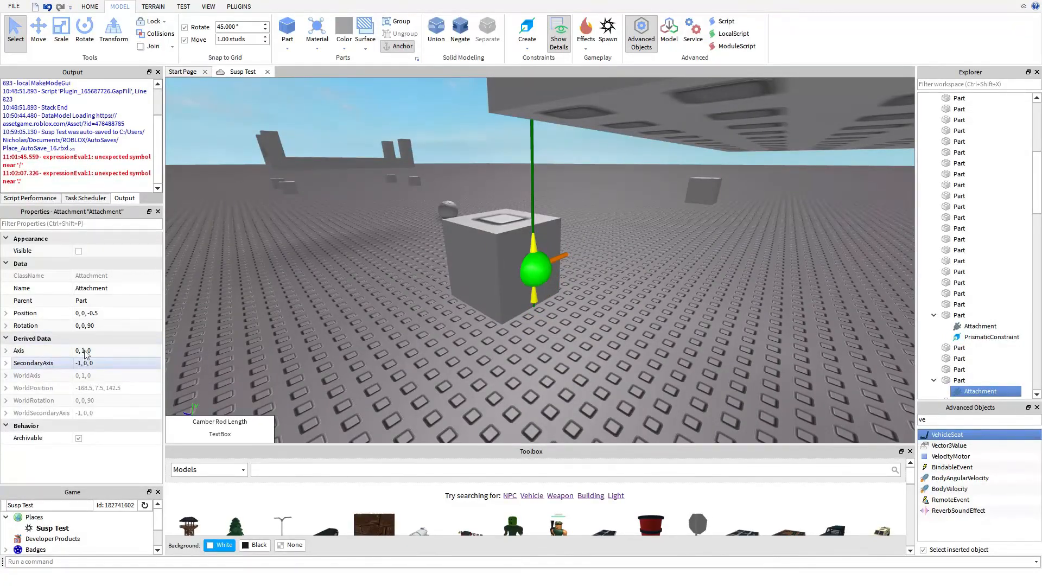
pyautogui.click(84, 351)
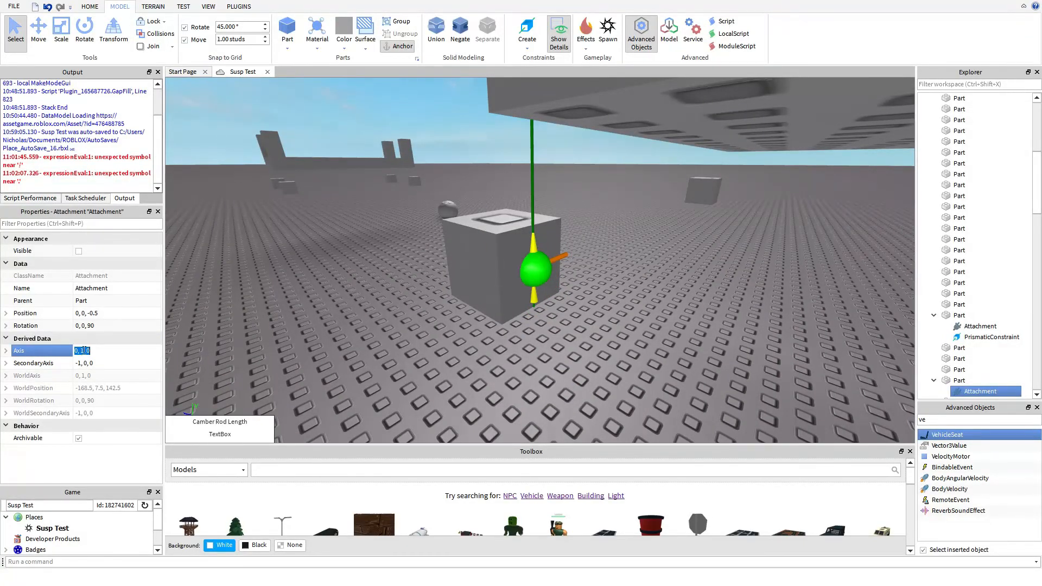
pyautogui.write('-')
pyautogui.press('Return')
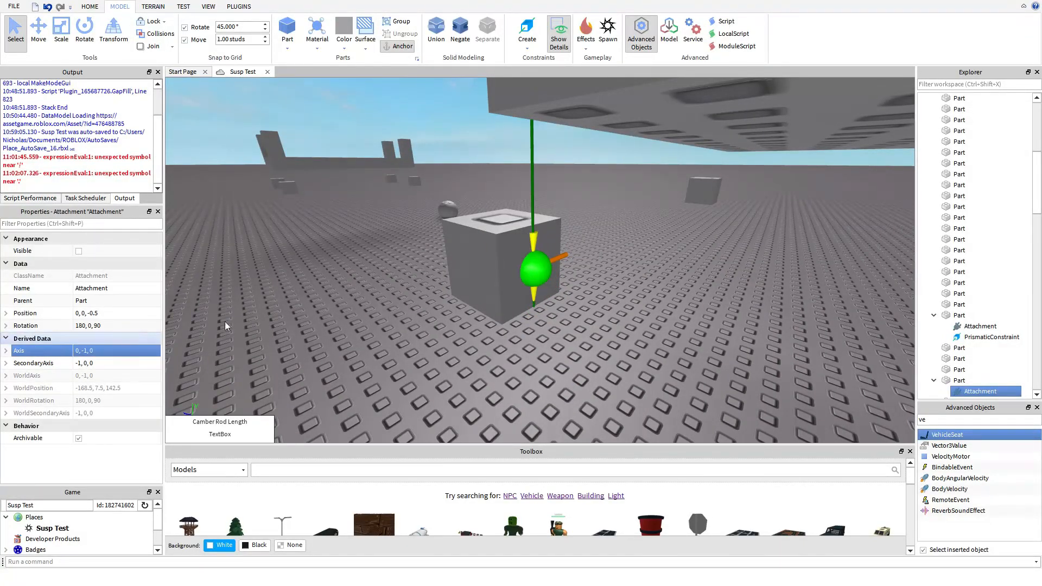
pyautogui.click(663, 289)
# Check the small block's placement beneath the corner post along the constraint line.
pyautogui.scroll(-3, 663, 289)
pyautogui.moveTo(663, 289); pyautogui.dragTo(636, 285, button='right')
pyautogui.press('w')
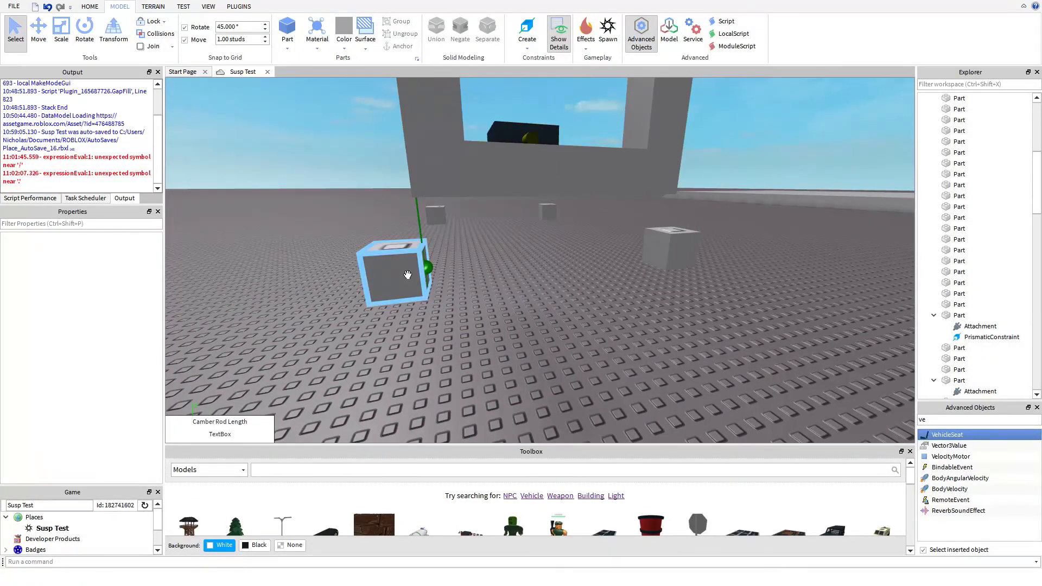
pyautogui.moveTo(530, 332); pyautogui.dragTo(530, 332, button='right')
pyautogui.scroll(-4, 531, 332)
pyautogui.press('a')
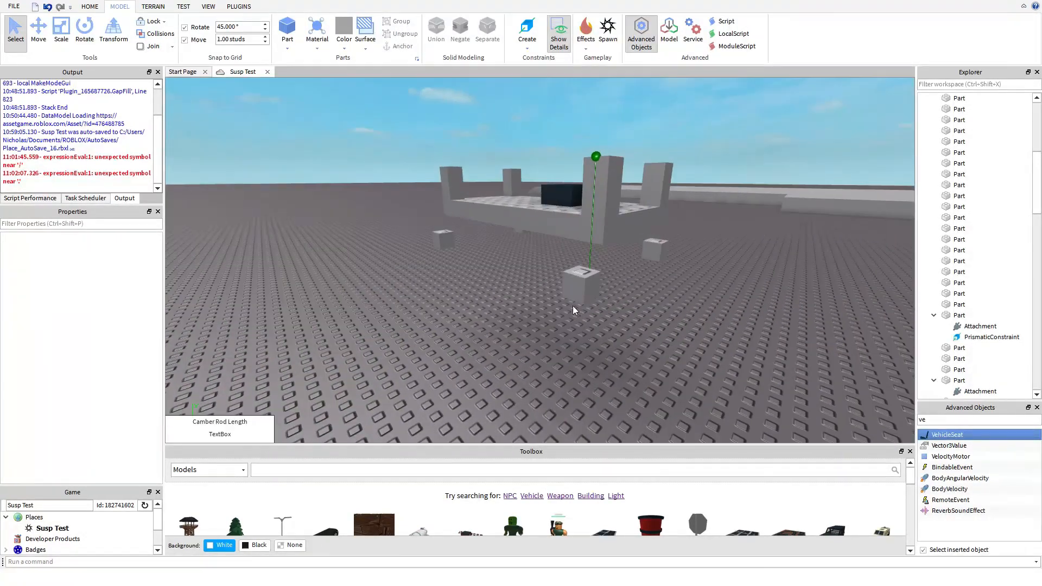
pyautogui.click(586, 281)
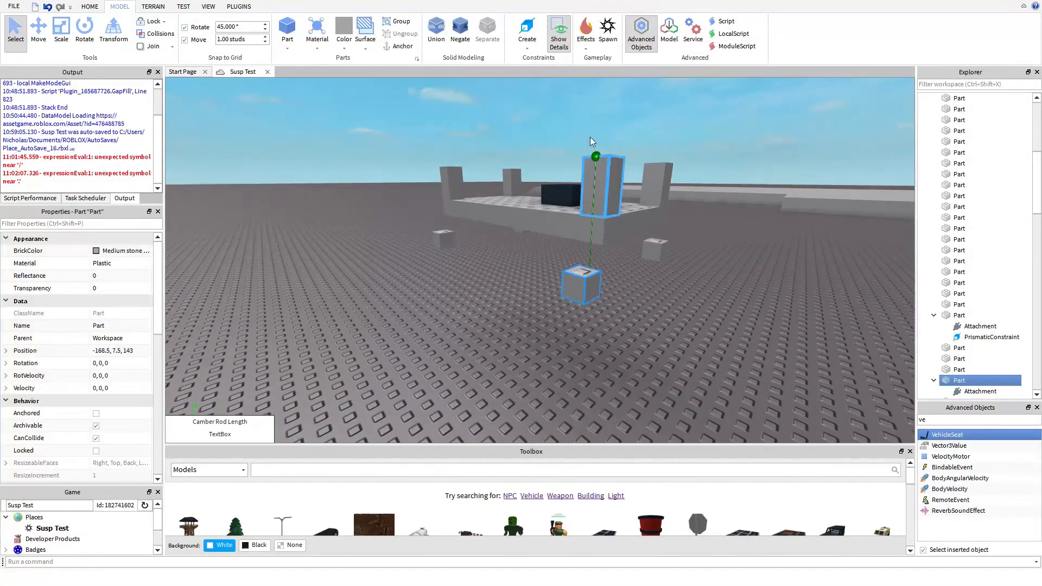
pyautogui.click(590, 217)
pyautogui.click(625, 301)
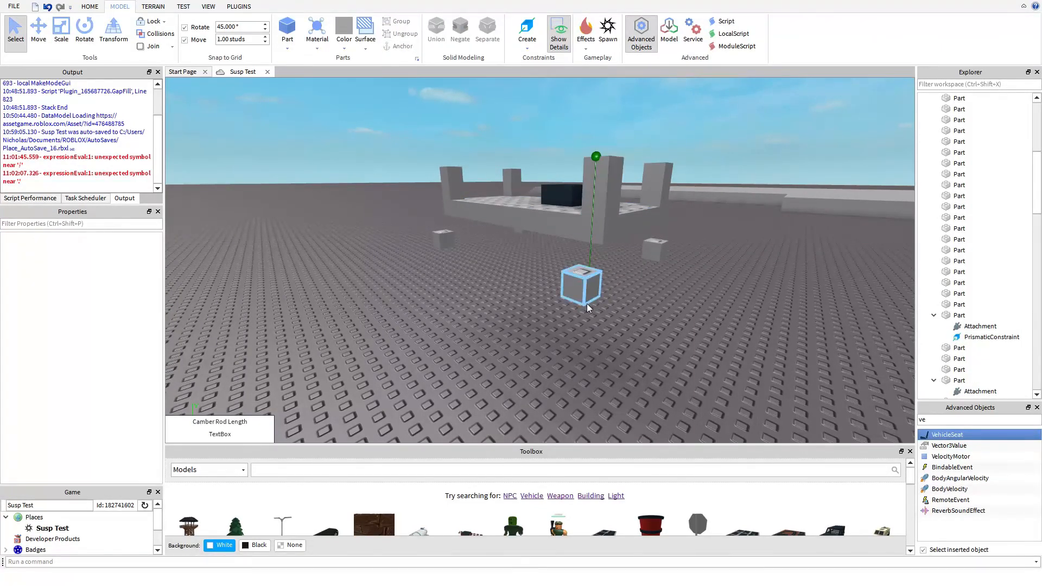
# Lower the corner post attachment to the post's mid-height by setting its Position to 0, 0, 0.5.
pyautogui.click(595, 157)
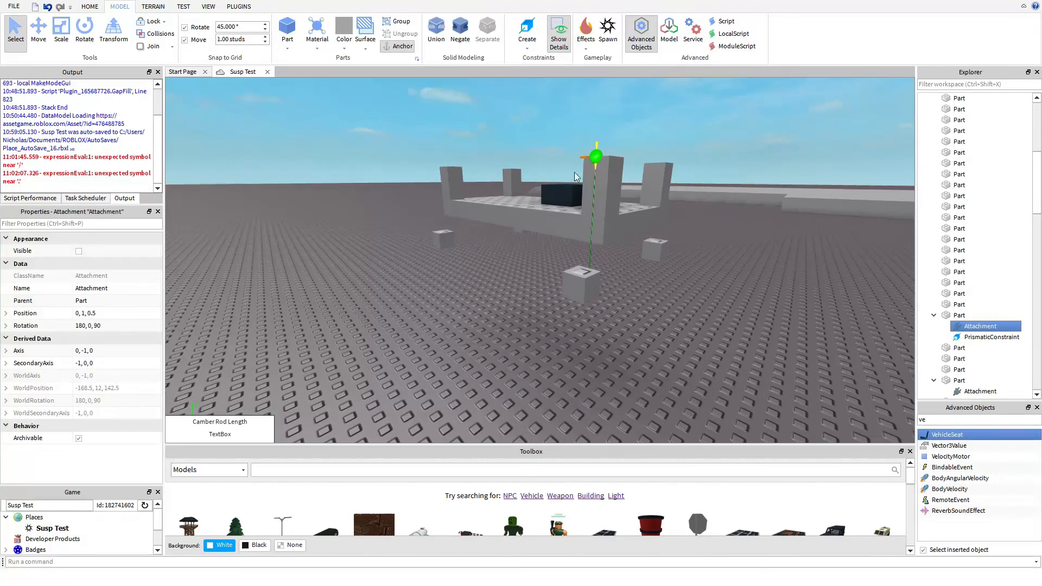
pyautogui.click(86, 315)
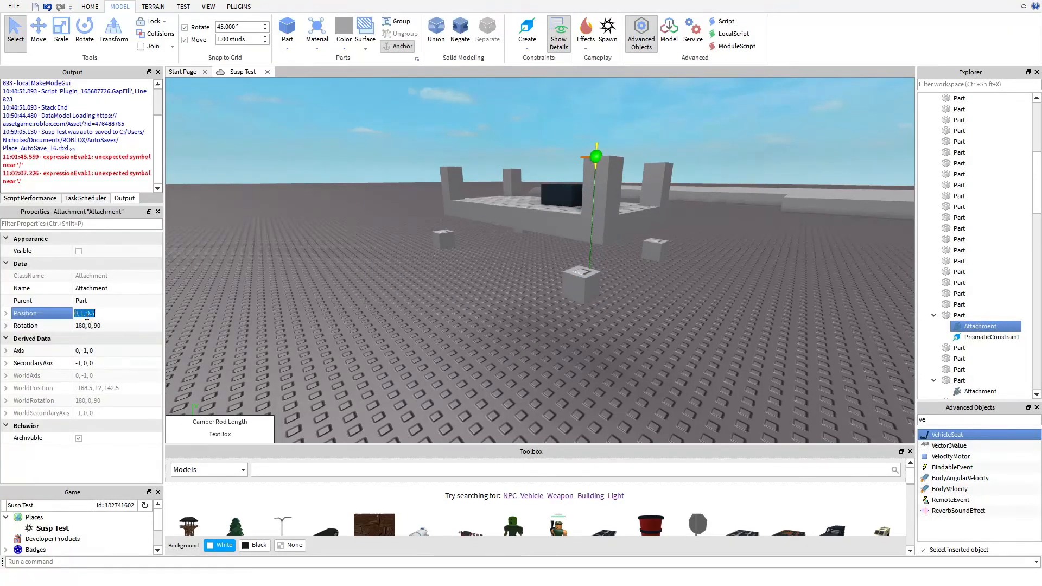
pyautogui.press('BackSpace')
pyautogui.write('0')
pyautogui.press('Return')
pyautogui.press('w')
pyautogui.moveTo(542, 371); pyautogui.dragTo(542, 371, button='right')
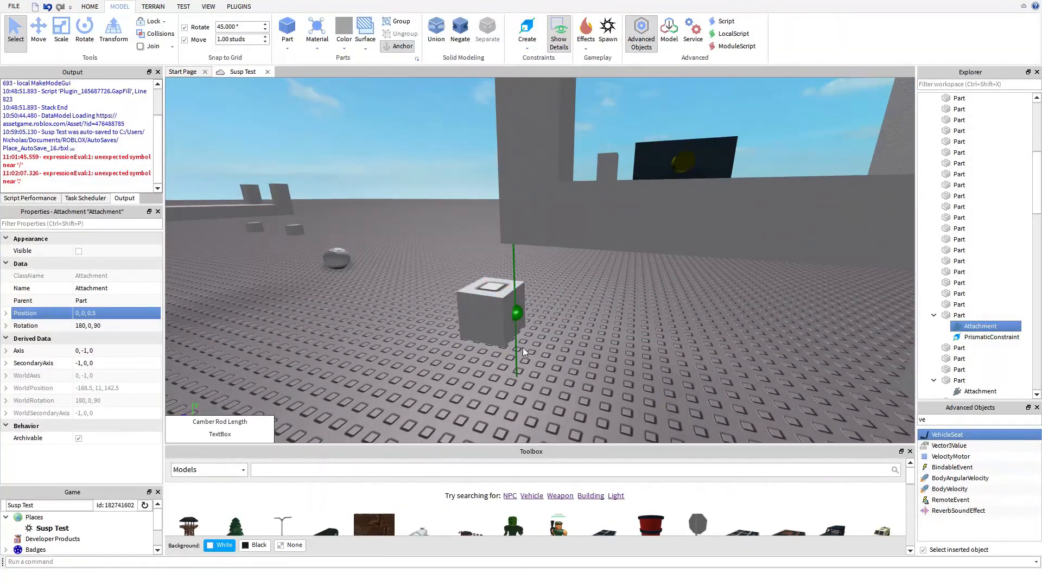
# Set the prismatic constraint's UpperLimit to 4.
pyautogui.click(515, 349)
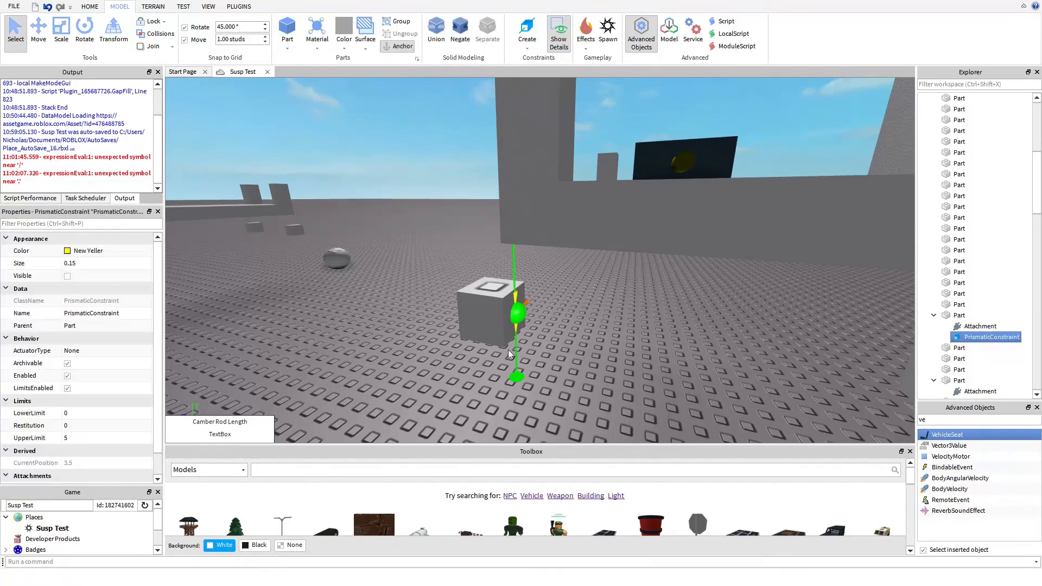
pyautogui.scroll(-2, 77, 395)
pyautogui.click(83, 415)
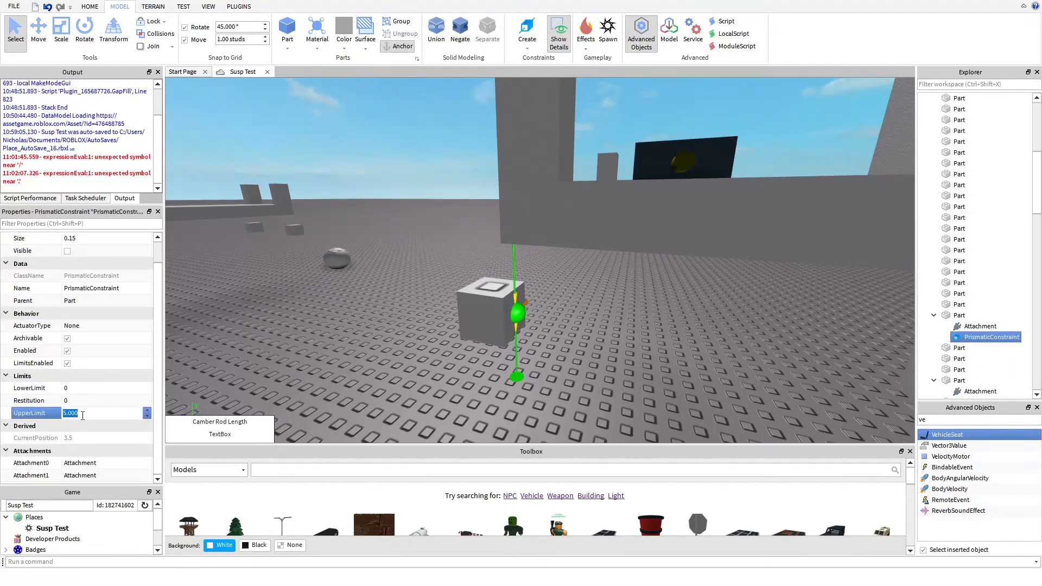
pyautogui.write('4')
pyautogui.press('Return')
pyautogui.click(504, 379)
# Shorten the corner post with the constraint by 1 stud from its top using the Scale tool.
pyautogui.moveTo(476, 398); pyautogui.dragTo(503, 376, button='right')
pyautogui.moveTo(513, 307); pyautogui.dragTo(514, 308, button='right')
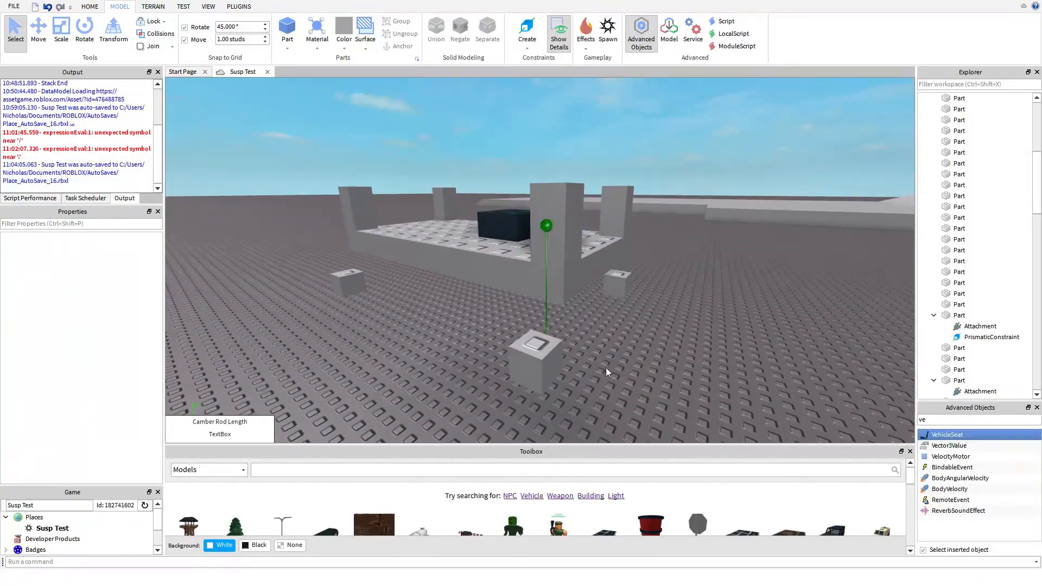
pyautogui.moveTo(586, 365); pyautogui.dragTo(584, 366, button='right')
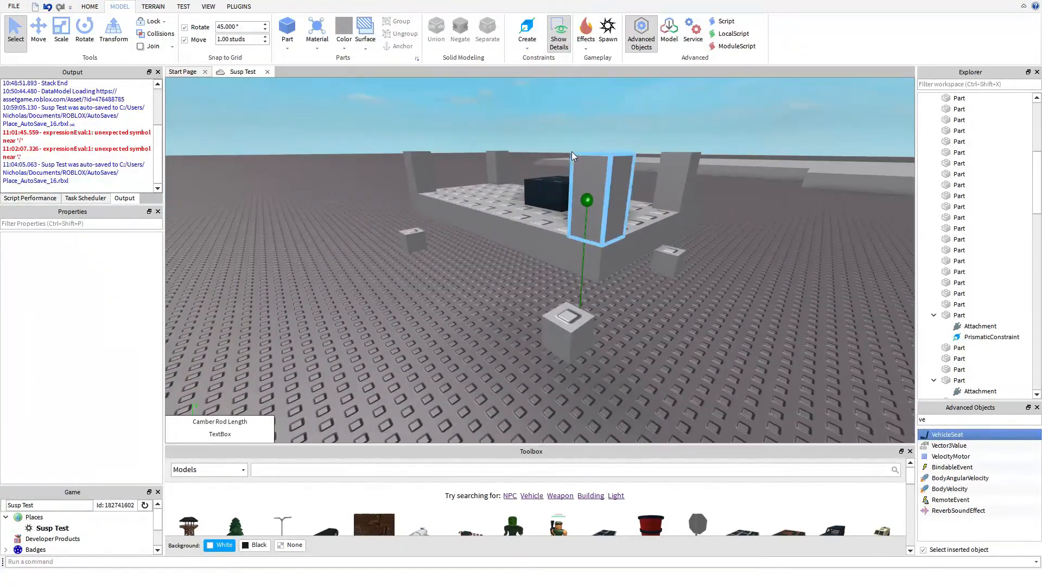
pyautogui.click(586, 201)
pyautogui.click(618, 192)
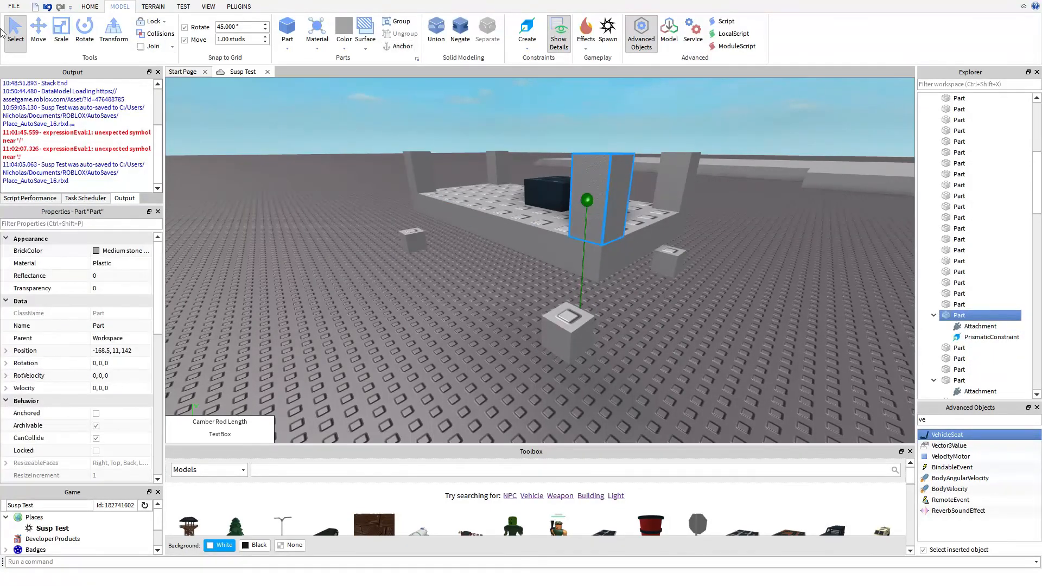
pyautogui.click(63, 31)
pyautogui.scroll(-3, 576, 136)
pyautogui.moveTo(593, 142); pyautogui.dragTo(591, 173)
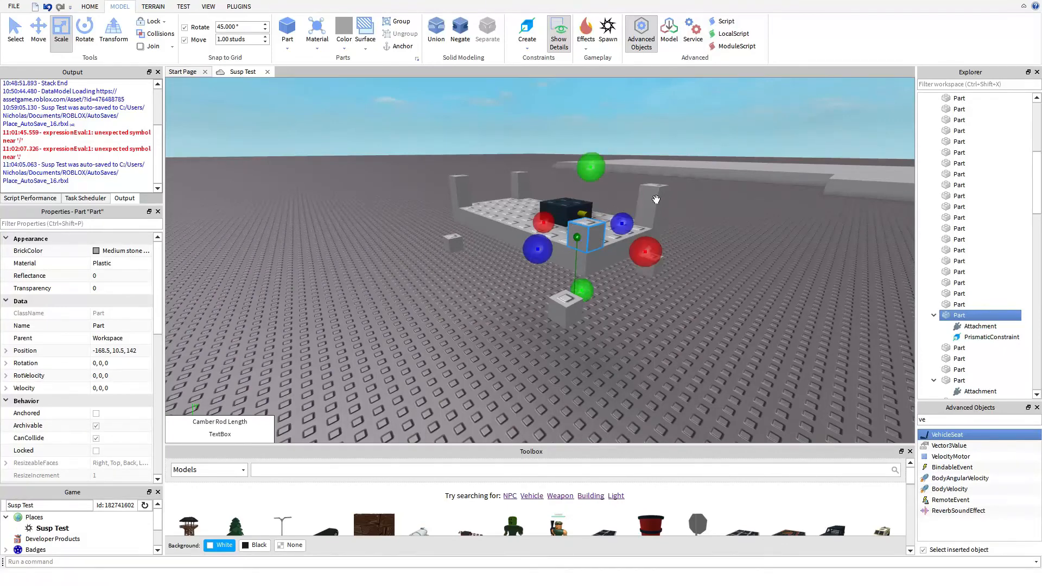
# Shorten the neighbouring corner post from its top as well.
pyautogui.click(656, 199)
pyautogui.moveTo(663, 140); pyautogui.dragTo(658, 164)
pyautogui.click(583, 166)
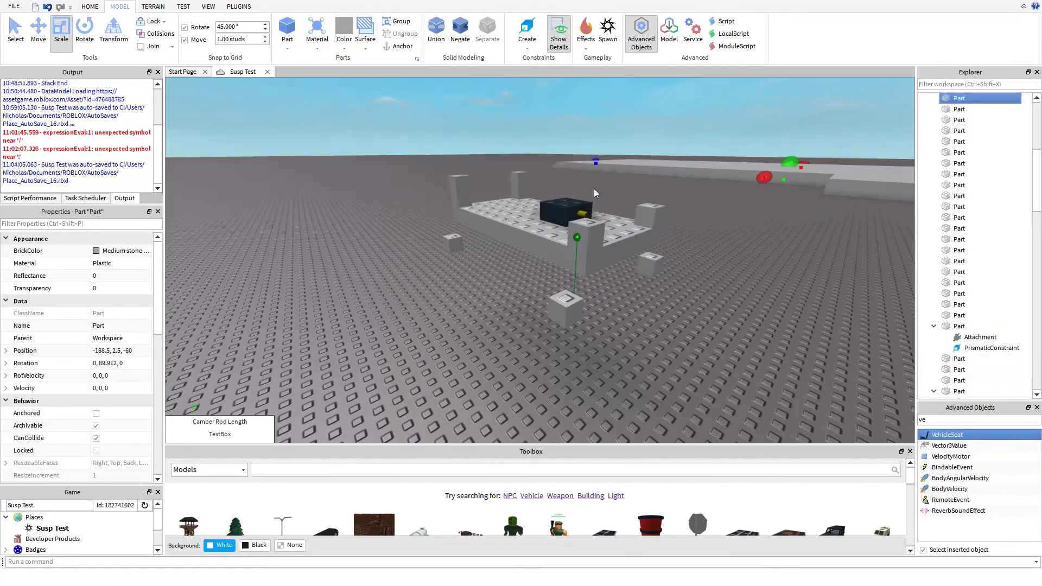
# Delete the other three corner posts and their small blocks, keeping only the post and block joined by the constraint.
pyautogui.click(636, 217)
pyautogui.press('Delete')
pyautogui.click(468, 187)
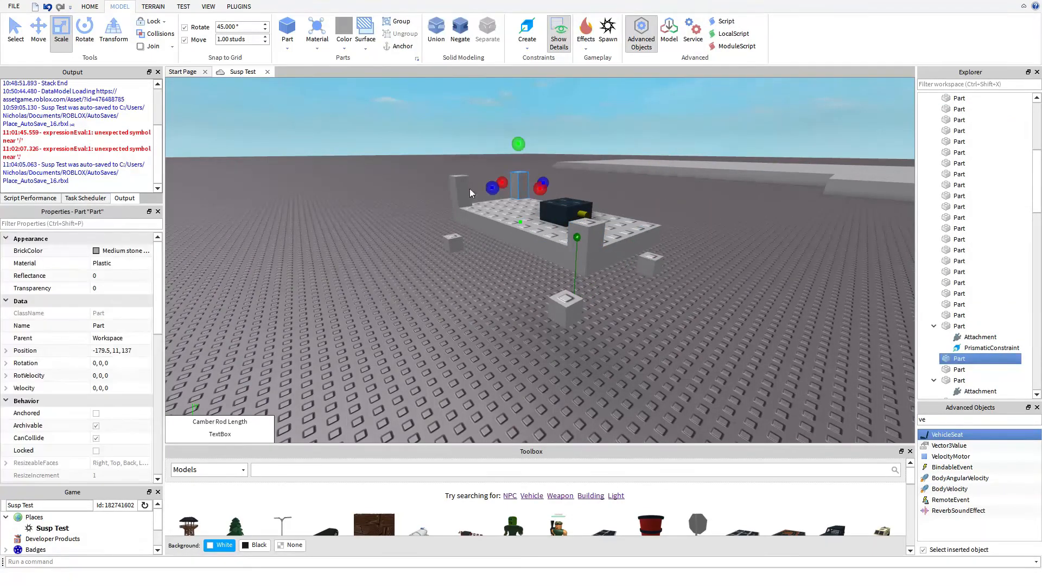
pyautogui.press('Delete')
pyautogui.click(453, 243)
pyautogui.press('Delete')
pyautogui.click(651, 258)
pyautogui.press('w')
pyautogui.moveTo(727, 343); pyautogui.dragTo(727, 344, button='right')
pyautogui.press('Delete')
pyautogui.click(537, 261)
pyautogui.press('Delete')
pyautogui.moveTo(449, 299); pyautogui.dragTo(449, 299, button='right')
pyautogui.moveTo(529, 285); pyautogui.dragTo(461, 321, button='right')
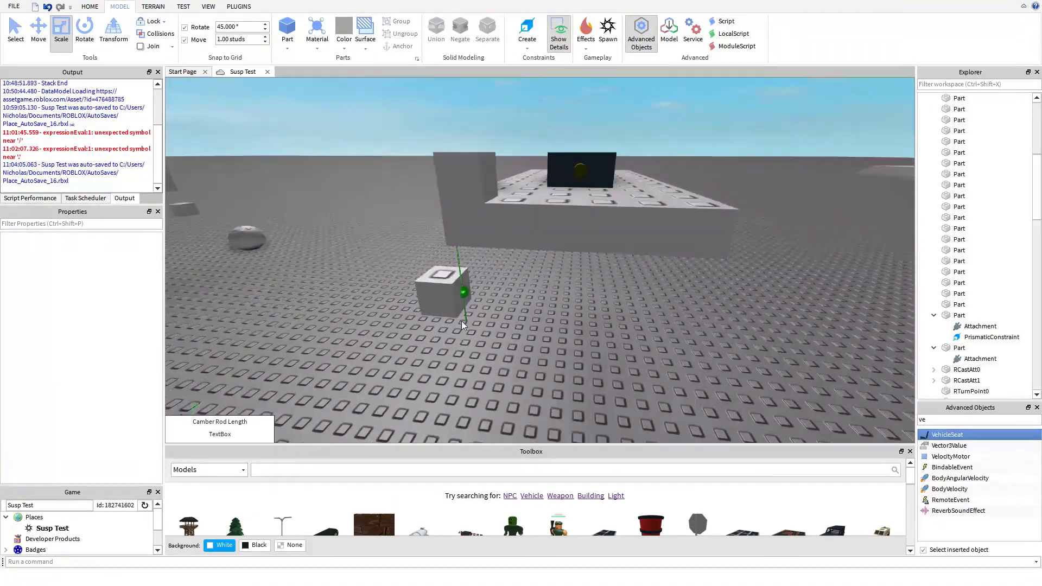
# Set the prismatic constraint's UpperLimit to 3.5.
pyautogui.click(459, 267)
pyautogui.moveTo(528, 307); pyautogui.dragTo(529, 307, button='right')
pyautogui.scroll(-1, 76, 358)
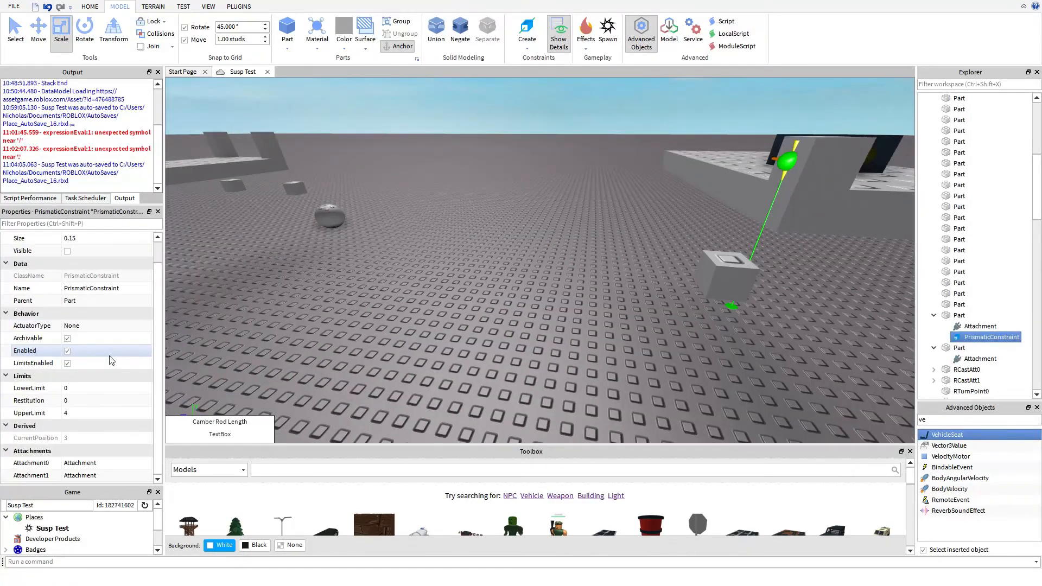
pyautogui.press('d')
pyautogui.moveTo(441, 324); pyautogui.dragTo(441, 325, button='right')
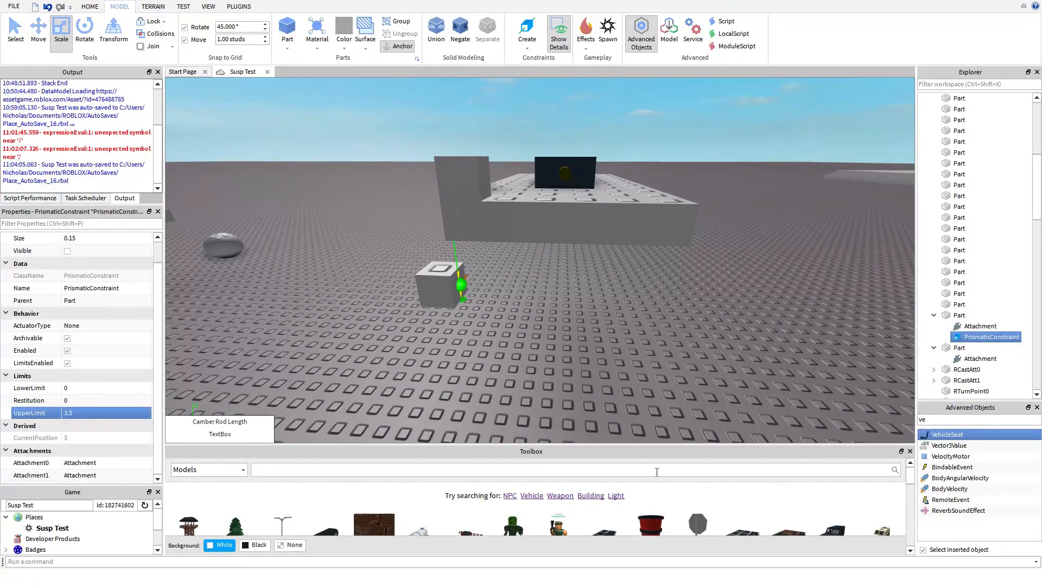
pyautogui.click(625, 394)
# Examine the remaining post, small block and prismatic constraint from several angles.
pyautogui.press('a')
pyautogui.moveTo(624, 395); pyautogui.dragTo(624, 395, button='right')
pyautogui.press('d')
pyautogui.press('w')
pyautogui.press('s')
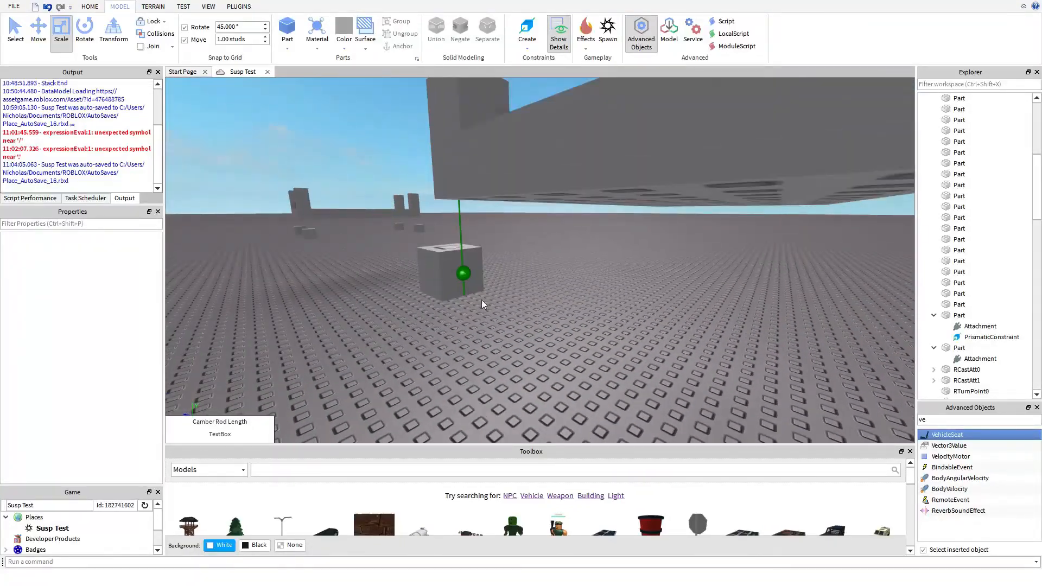
pyautogui.press('a')
pyautogui.moveTo(470, 320); pyautogui.dragTo(470, 320, button='right')
pyautogui.press('w')
pyautogui.press('s')
pyautogui.press('d')
pyautogui.moveTo(495, 382); pyautogui.dragTo(494, 382, button='right')
pyautogui.press('a')
# Create a Spring constraint between the corner post's attachment and the small block's attachment.
pyautogui.click(527, 31)
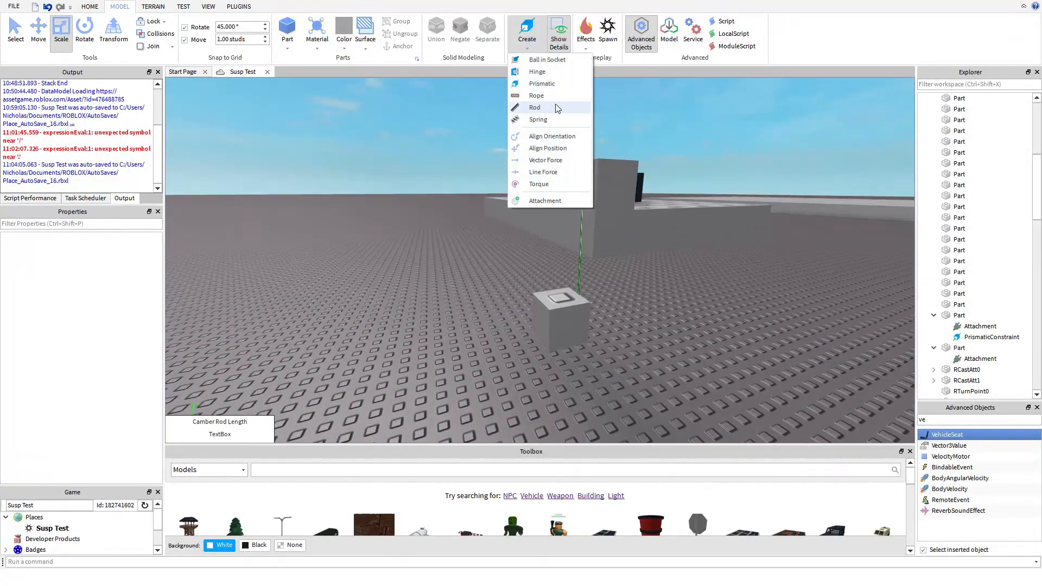
pyautogui.click(539, 116)
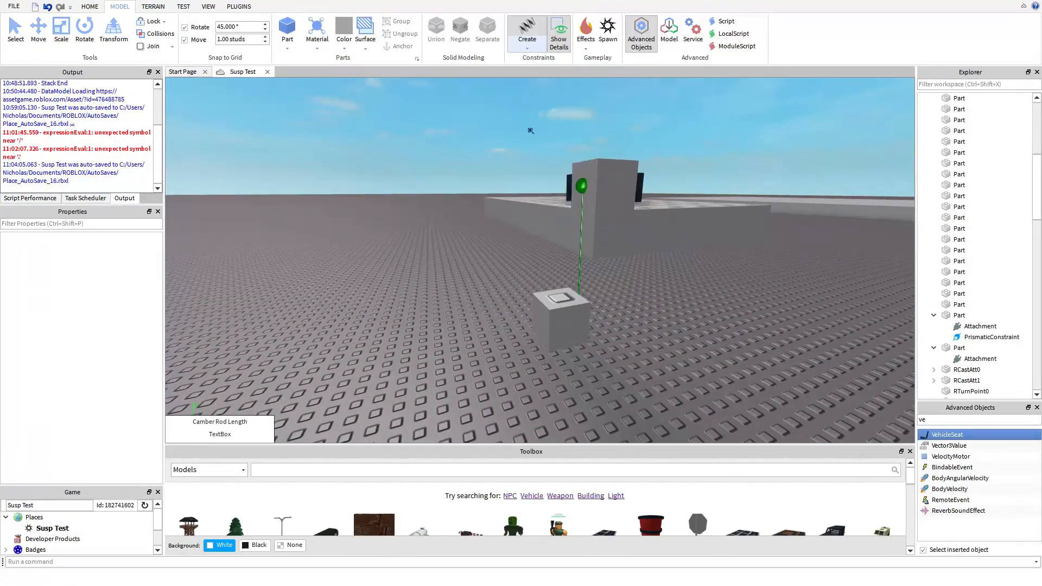
pyautogui.click(580, 185)
pyautogui.press('d')
pyautogui.press('s')
pyautogui.moveTo(607, 288); pyautogui.dragTo(617, 269, button='right')
pyautogui.click(470, 282)
pyautogui.press('w')
pyautogui.press('s')
pyautogui.scroll(2, 605, 303)
pyautogui.scroll(-3, 613, 235)
pyautogui.press('w')
pyautogui.press('s')
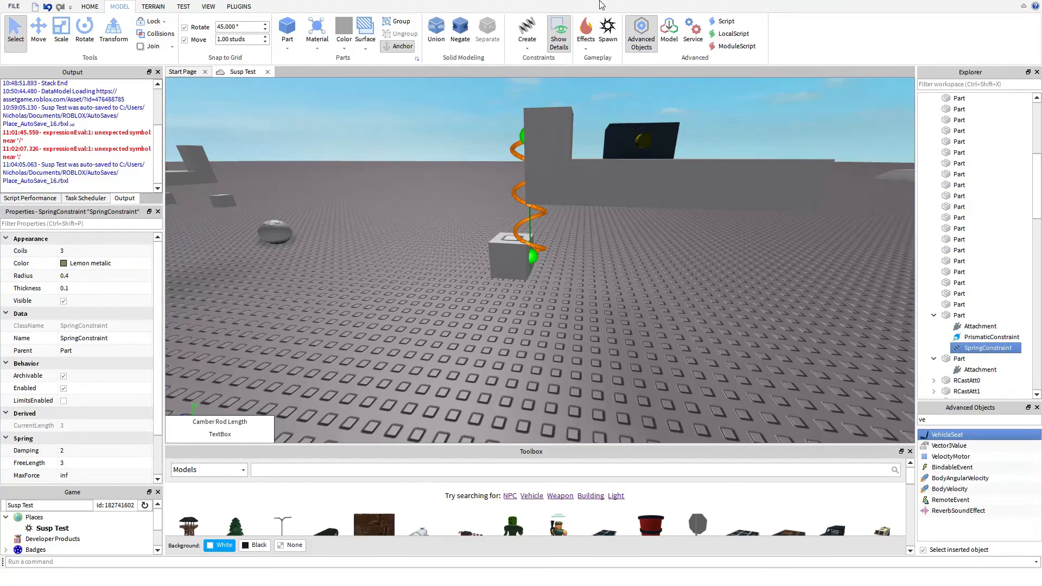
# Look over the existing suspension chassis elsewhere in the place and return to the new spring.
pyautogui.click(430, 163)
pyautogui.press('s')
pyautogui.moveTo(430, 162); pyautogui.dragTo(430, 163, button='right')
pyautogui.press('w')
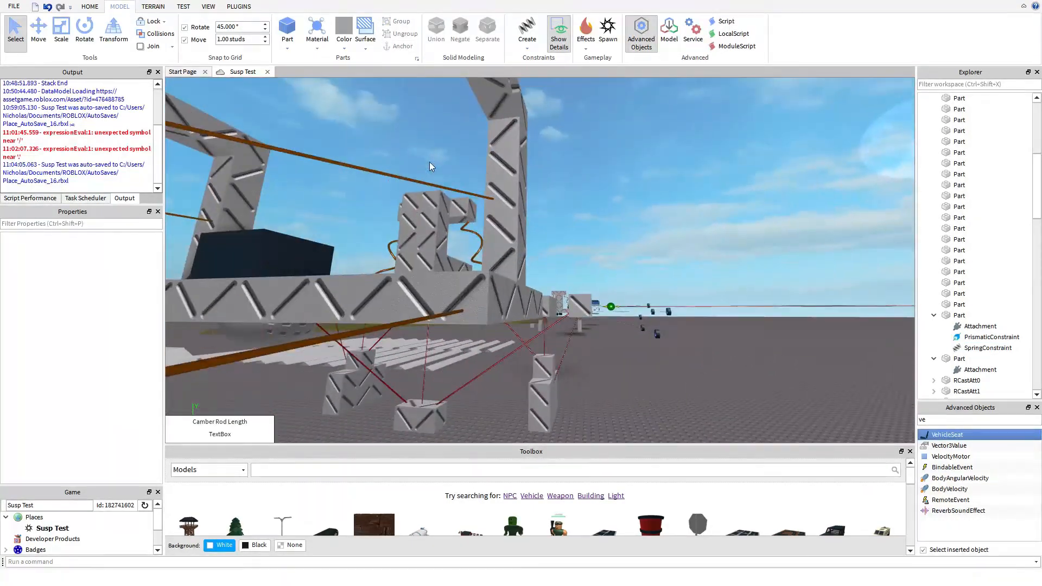
pyautogui.moveTo(429, 165); pyautogui.dragTo(429, 162, button='right')
pyautogui.press('s')
pyautogui.press('w')
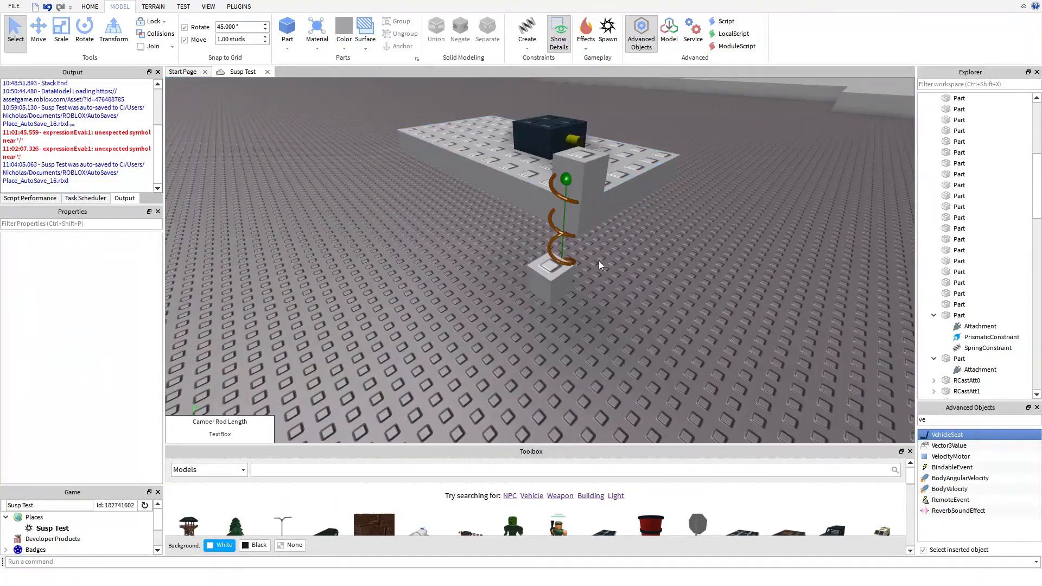
# Set the spring constraint's Thickness to 0.2.
pyautogui.click(564, 234)
pyautogui.click(77, 290)
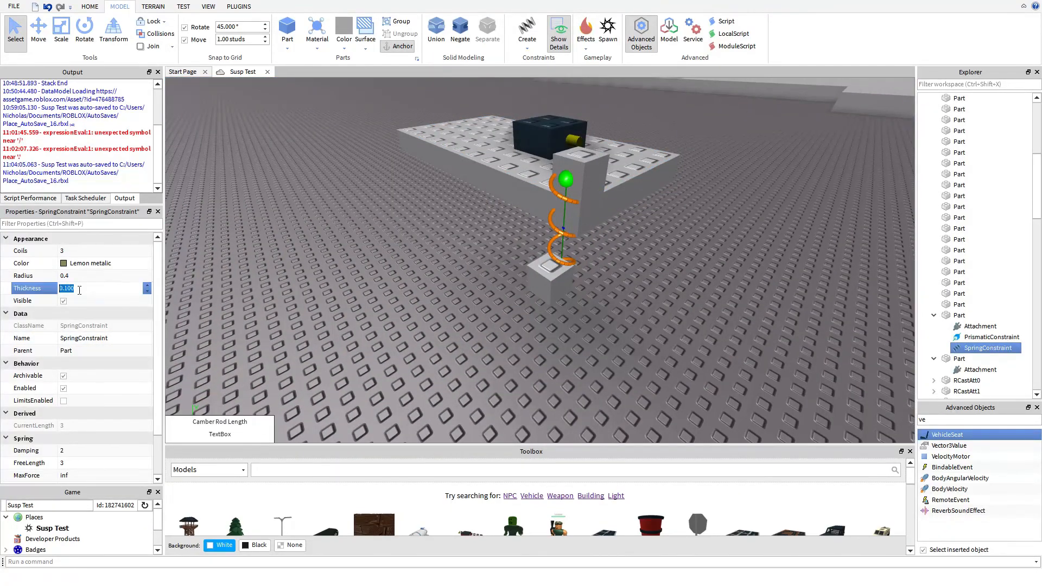
pyautogui.doubleClick(81, 290)
pyautogui.write('2')
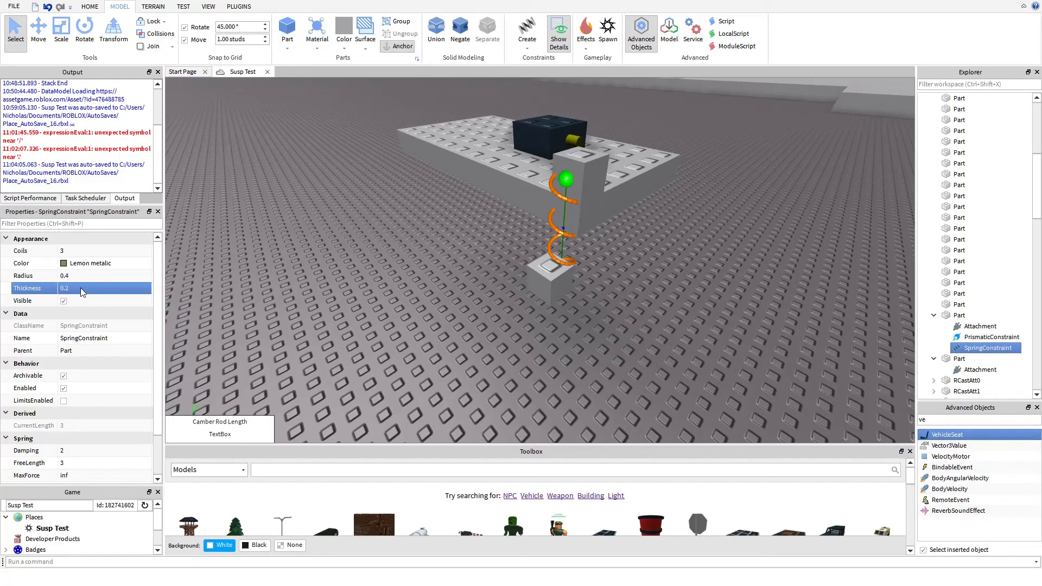
# Set the new spring constraint's Thickness to 0.4 and compare it with a spring on the existing suspension.
pyautogui.press('Return')
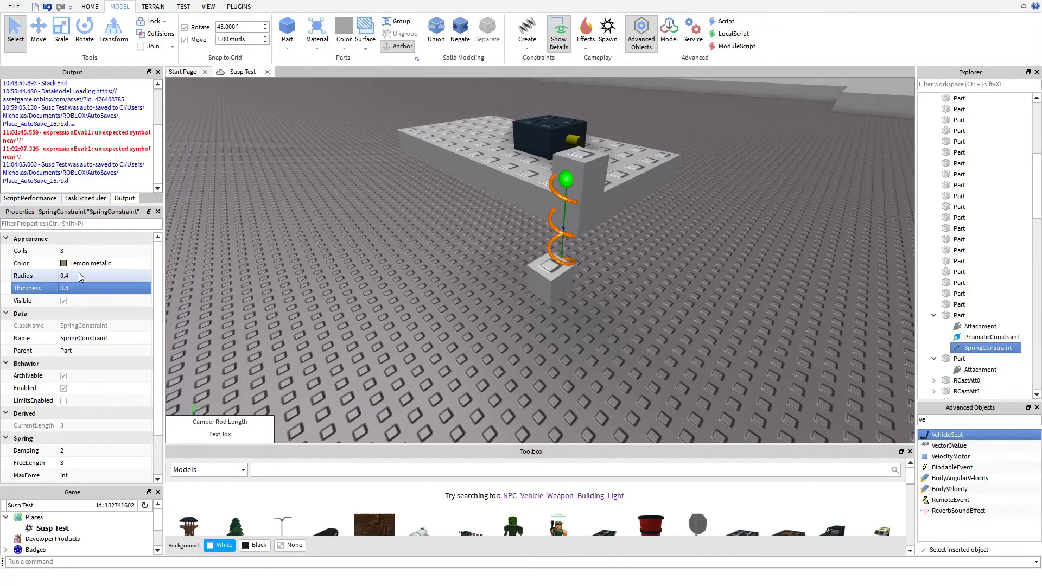
pyautogui.moveTo(524, 285); pyautogui.dragTo(524, 285, button='right')
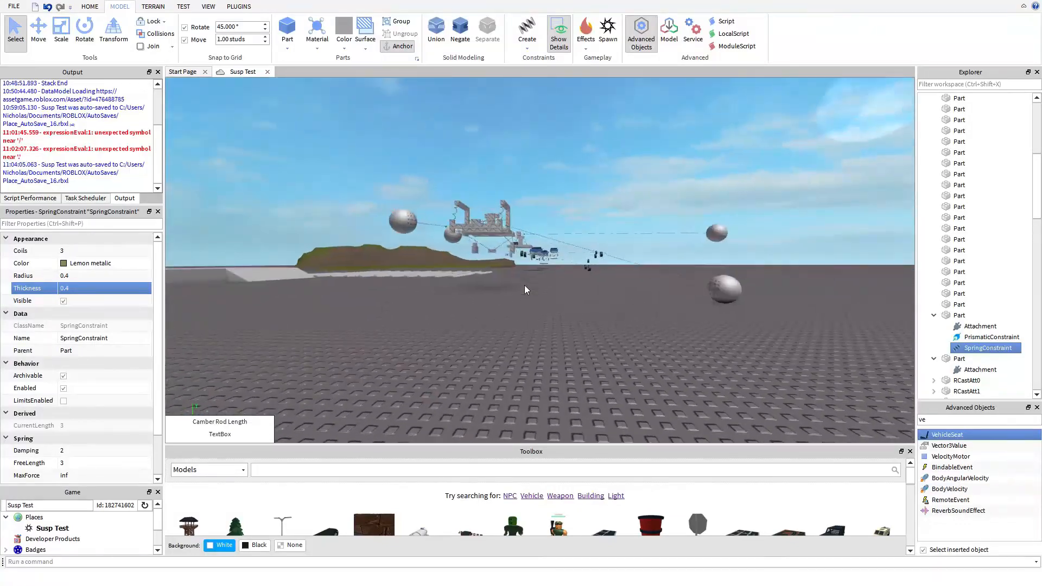
pyautogui.press('f')
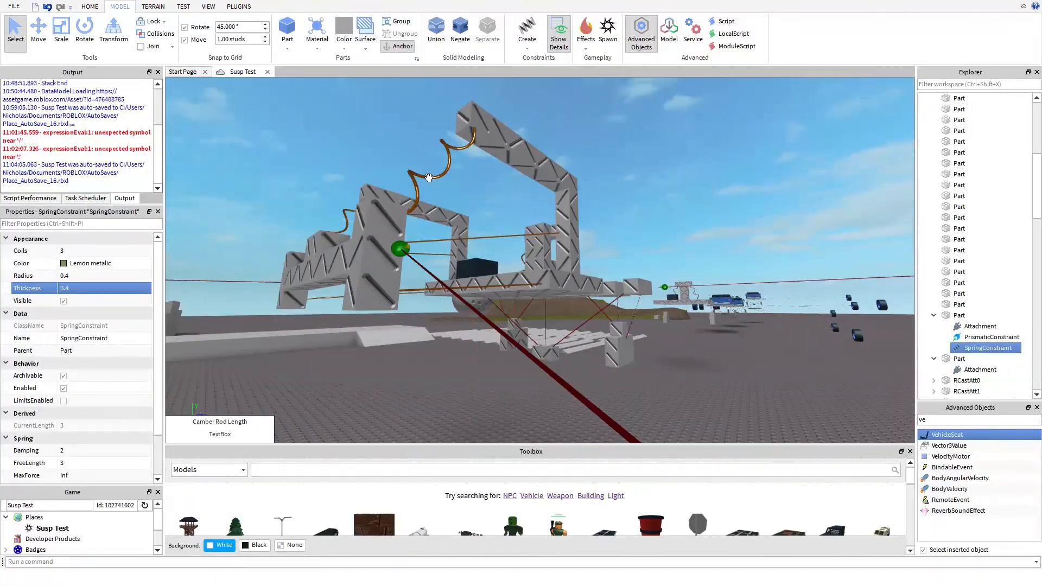
pyautogui.click(415, 178)
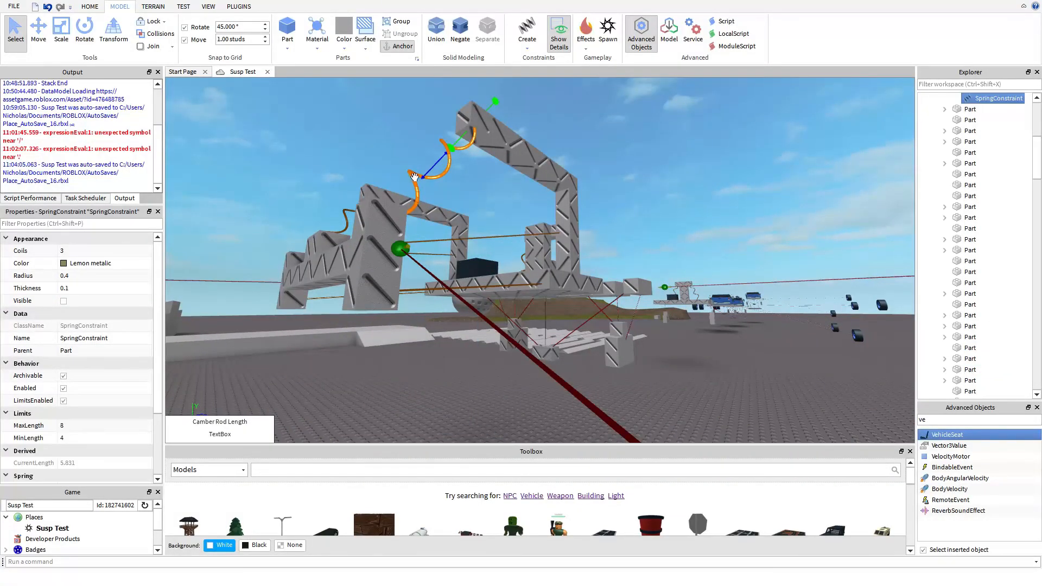
pyautogui.moveTo(247, 166); pyautogui.dragTo(247, 165, button='right')
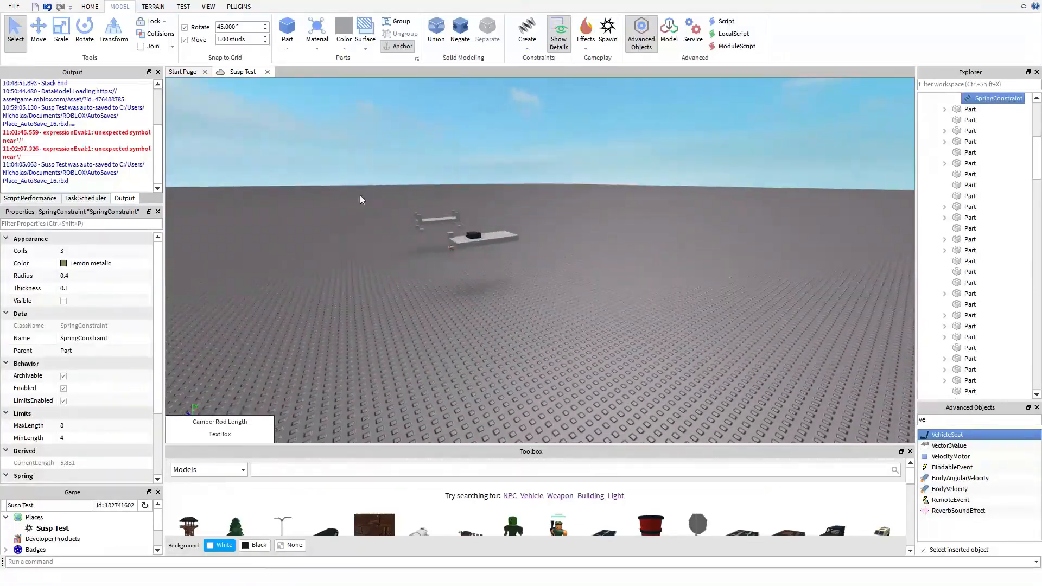
pyautogui.press('f')
pyautogui.click(654, 203)
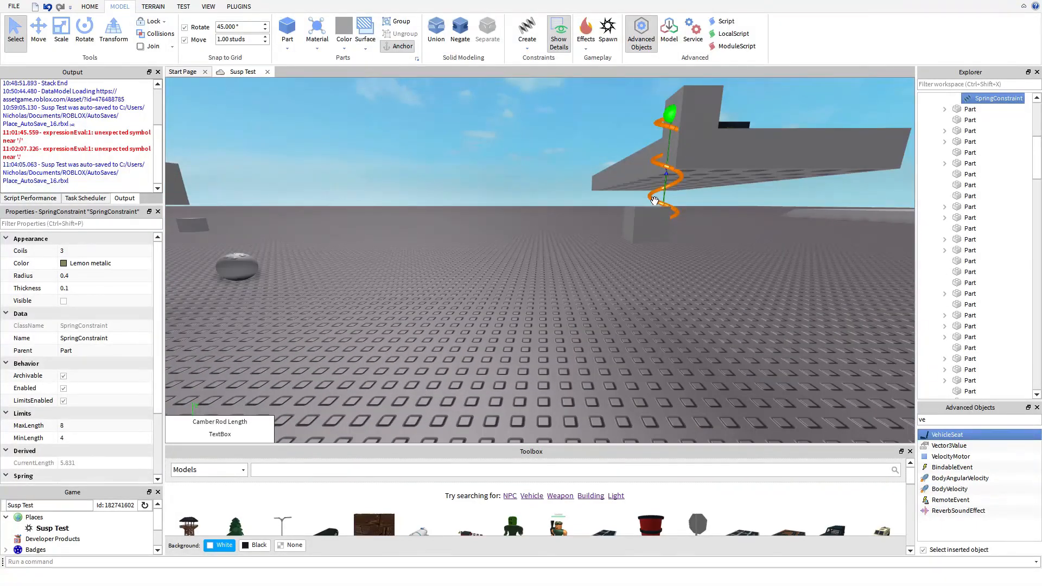
pyautogui.press('f')
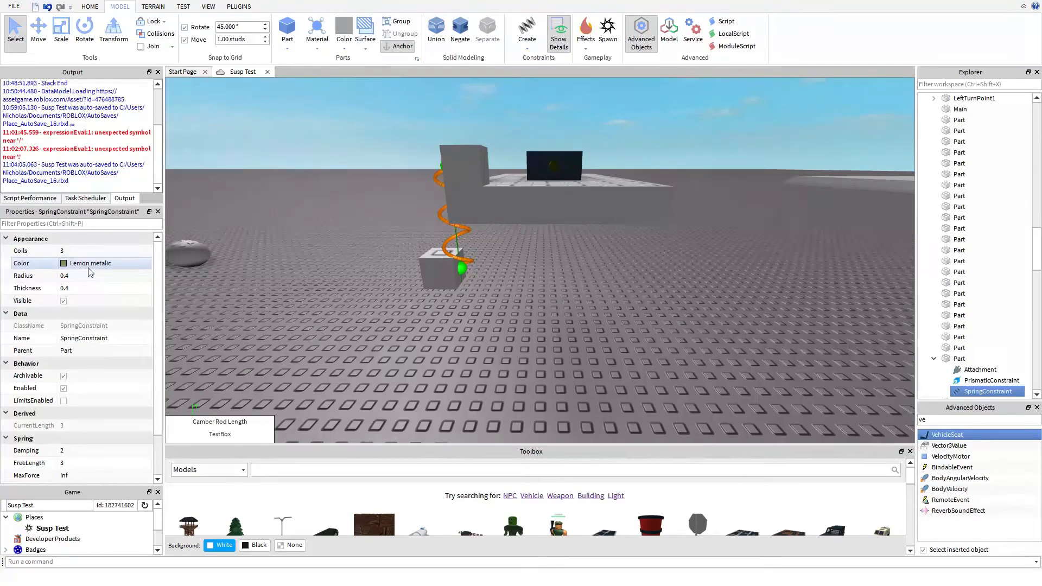
# Review the new spring's Damping, FreeLength and other spring properties while examining the corner from several sides.
pyautogui.moveTo(372, 328); pyautogui.dragTo(371, 327, button='right')
pyautogui.scroll(4, 371, 328)
pyautogui.scroll(-1, 371, 328)
pyautogui.press('d')
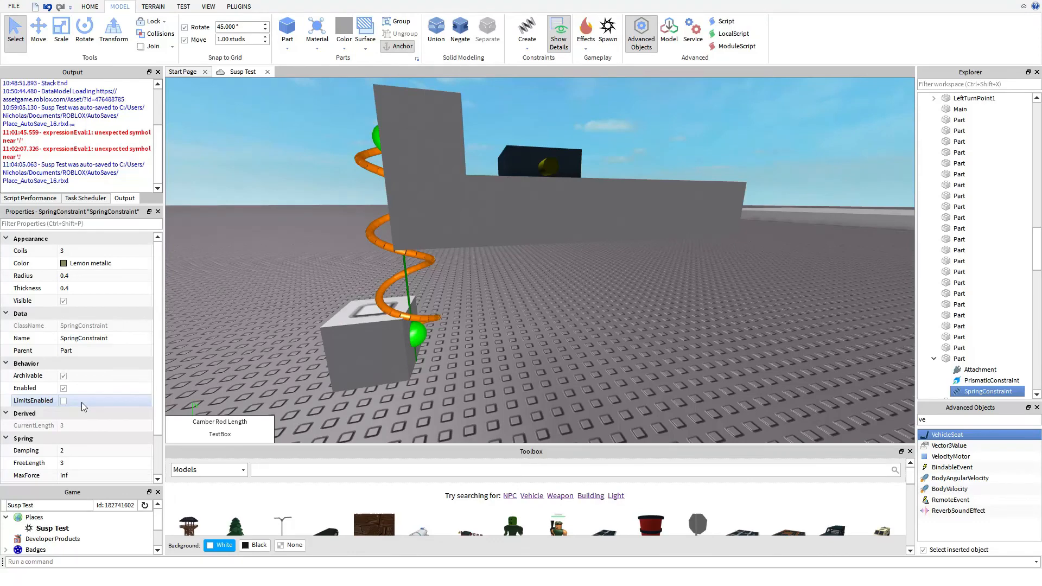
pyautogui.scroll(-1, 81, 402)
pyautogui.press('a')
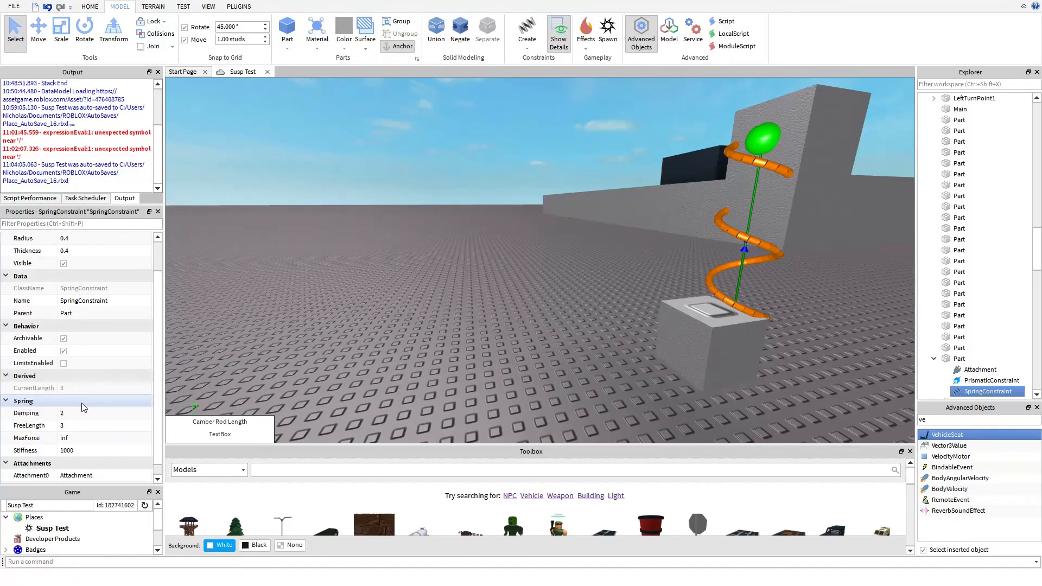
pyautogui.press('d')
pyautogui.click(87, 412)
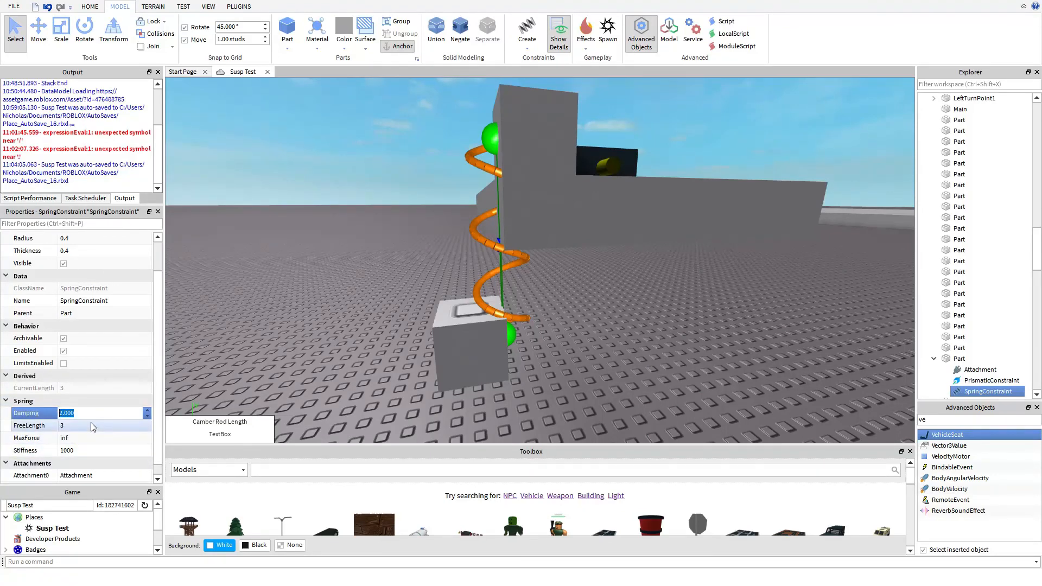
pyautogui.click(91, 423)
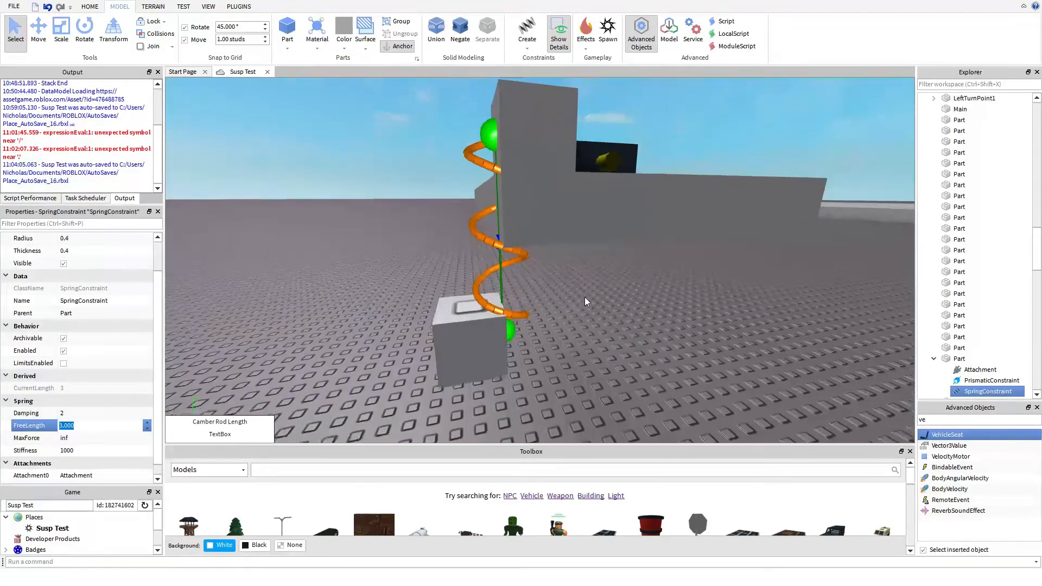
pyautogui.scroll(3, 584, 298)
pyautogui.moveTo(585, 297); pyautogui.dragTo(578, 297, button='right')
pyautogui.scroll(-4, 577, 296)
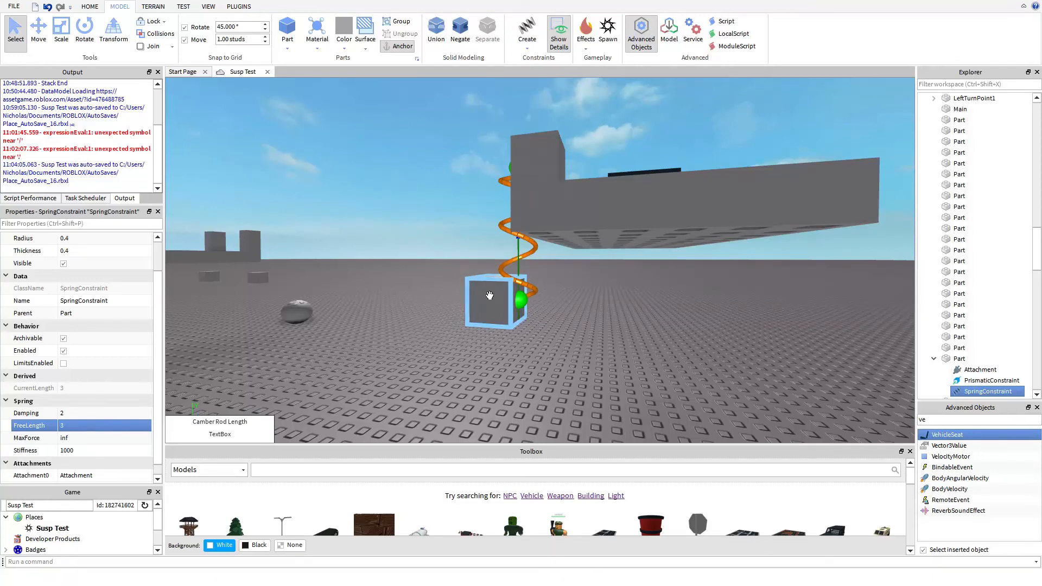
# Duplicate the corner post and wheel-mount block with their constraints and move the copy across the same end of the chassis.
pyautogui.click(584, 295)
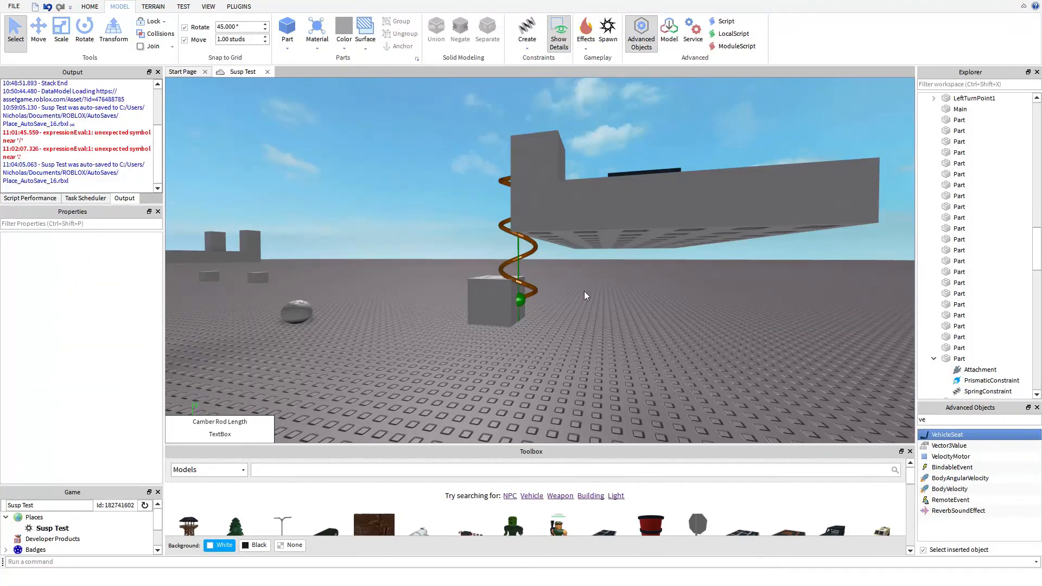
pyautogui.moveTo(563, 303); pyautogui.dragTo(542, 291, button='right')
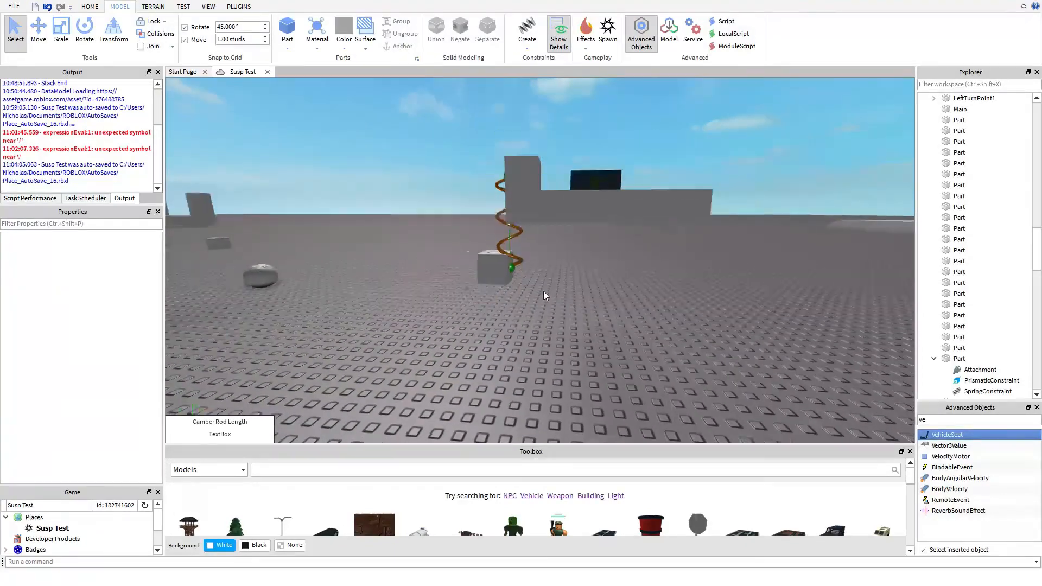
pyautogui.scroll(-3, 543, 291)
pyautogui.click(501, 268)
pyautogui.keyDown('shift'); pyautogui.click(525, 196); pyautogui.keyUp('shift')
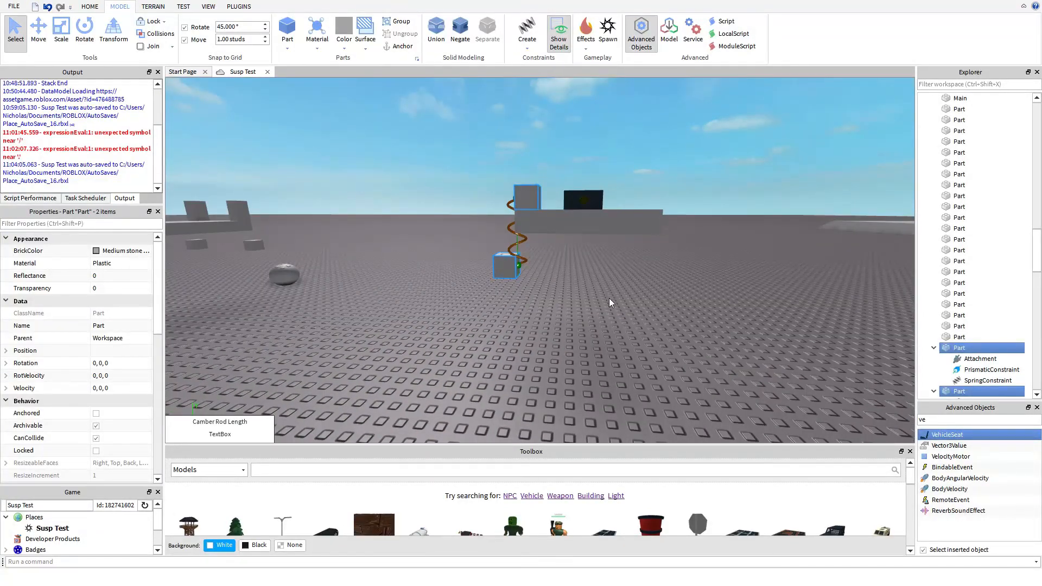
pyautogui.hotkey('ctrl', 'd')
pyautogui.click(38, 29)
pyautogui.moveTo(609, 235); pyautogui.dragTo(731, 262)
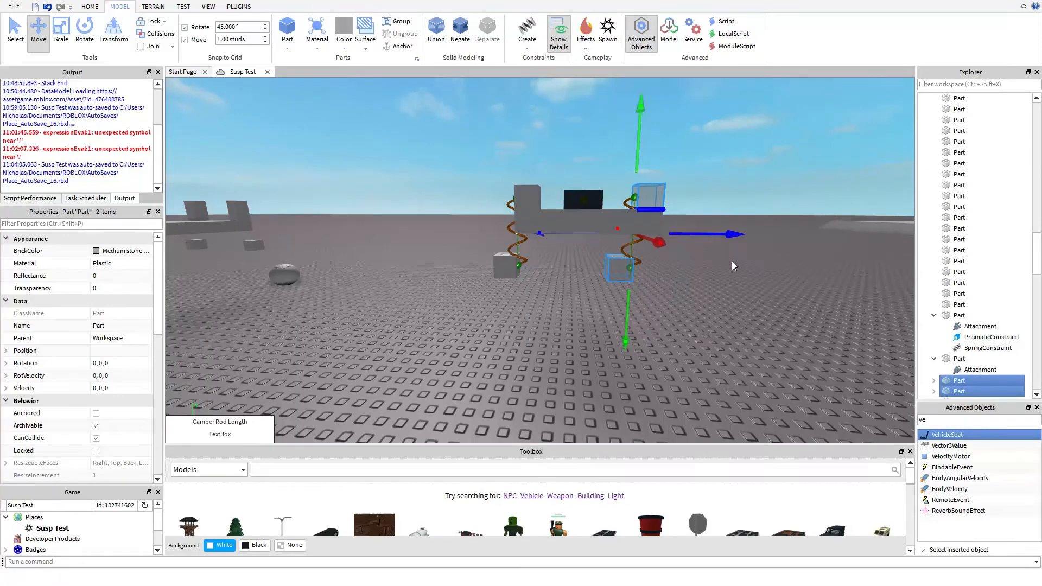
# Rotate the copied post and block 180° about the vertical axis and position them at the adjacent chassis corner.
pyautogui.click(84, 32)
pyautogui.moveTo(671, 248); pyautogui.dragTo(381, 166)
pyautogui.moveTo(169, 199); pyautogui.dragTo(172, 201)
pyautogui.moveTo(645, 332); pyautogui.dragTo(640, 333, button='right')
pyautogui.moveTo(549, 317); pyautogui.dragTo(349, 216)
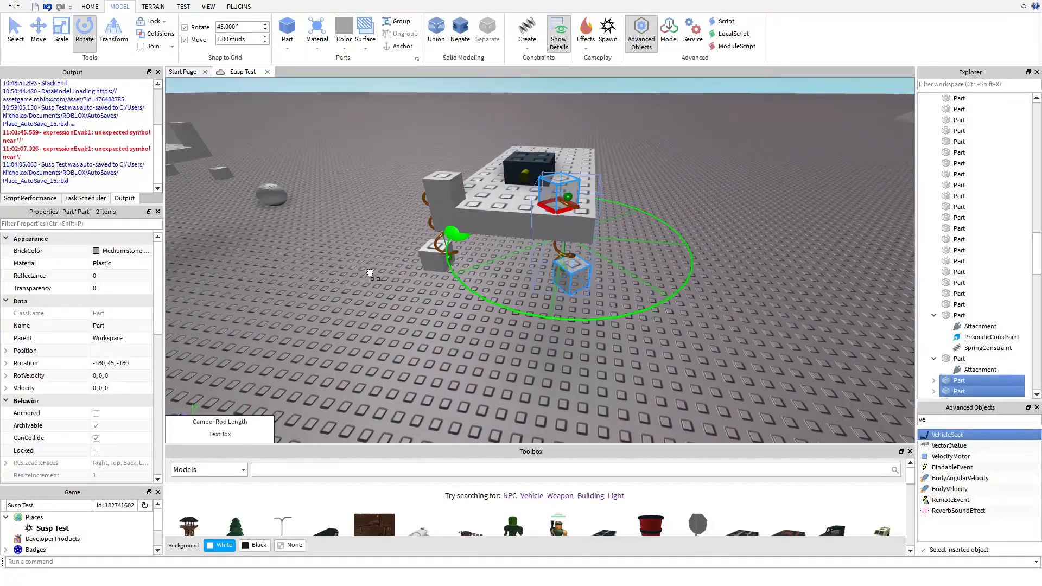
pyautogui.moveTo(370, 273); pyautogui.dragTo(434, 266)
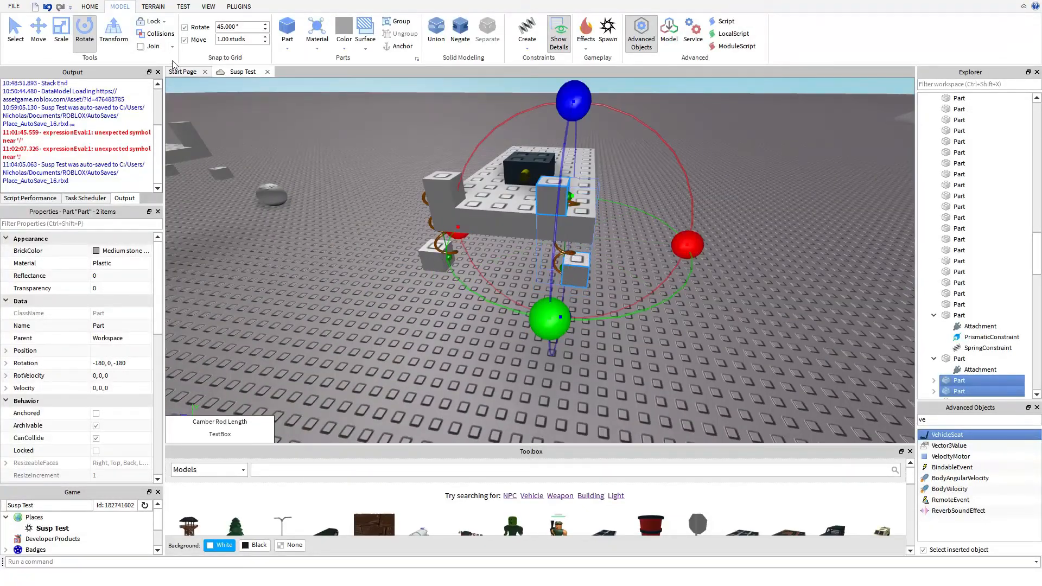
pyautogui.click(49, 46)
pyautogui.moveTo(681, 241); pyautogui.dragTo(700, 316)
# Duplicate each of the two corner assemblies along the chassis to fill the two corners at the other end.
pyautogui.moveTo(700, 312); pyautogui.dragTo(699, 311, button='right')
pyautogui.hotkey('ctrl', 'd')
pyautogui.moveTo(588, 266); pyautogui.dragTo(672, 230)
pyautogui.click(439, 215)
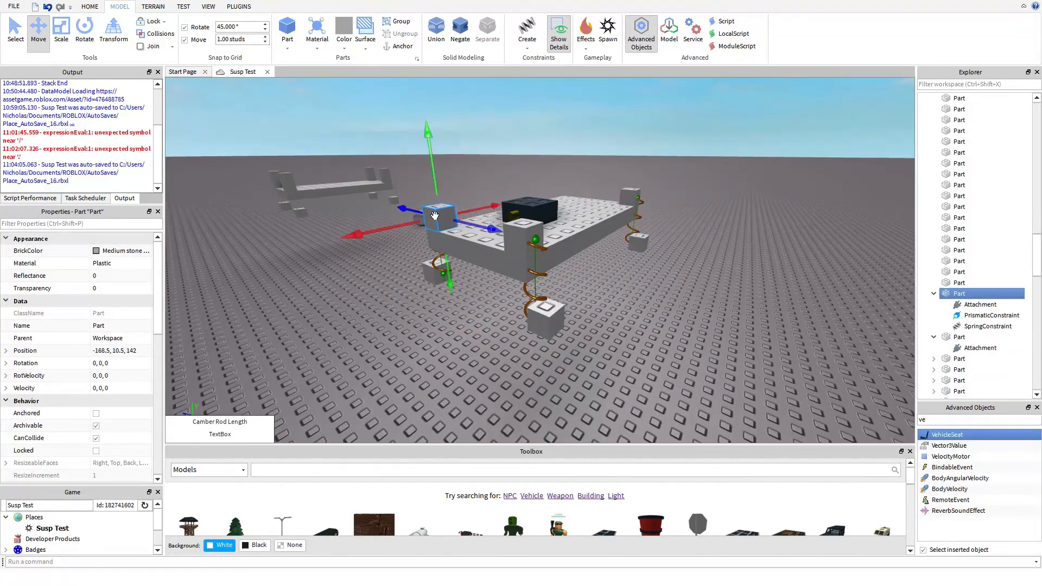
pyautogui.keyDown('ctrl'); pyautogui.click(426, 275); pyautogui.keyUp('ctrl')
pyautogui.hotkey('ctrl', 'd')
pyautogui.moveTo(377, 263); pyautogui.dragTo(536, 223)
pyautogui.click(448, 326)
# Clear the selection and run the physics simulation of the chassis without a player character.
pyautogui.press('d')
pyautogui.moveTo(448, 325); pyautogui.dragTo(448, 325, button='right')
pyautogui.press('s')
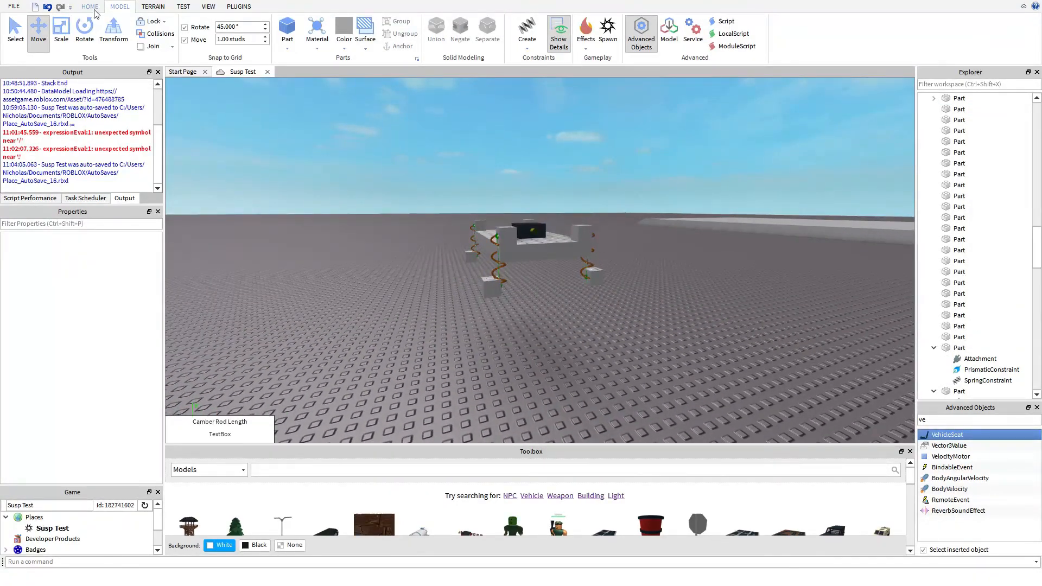
pyautogui.click(93, 8)
pyautogui.click(473, 49)
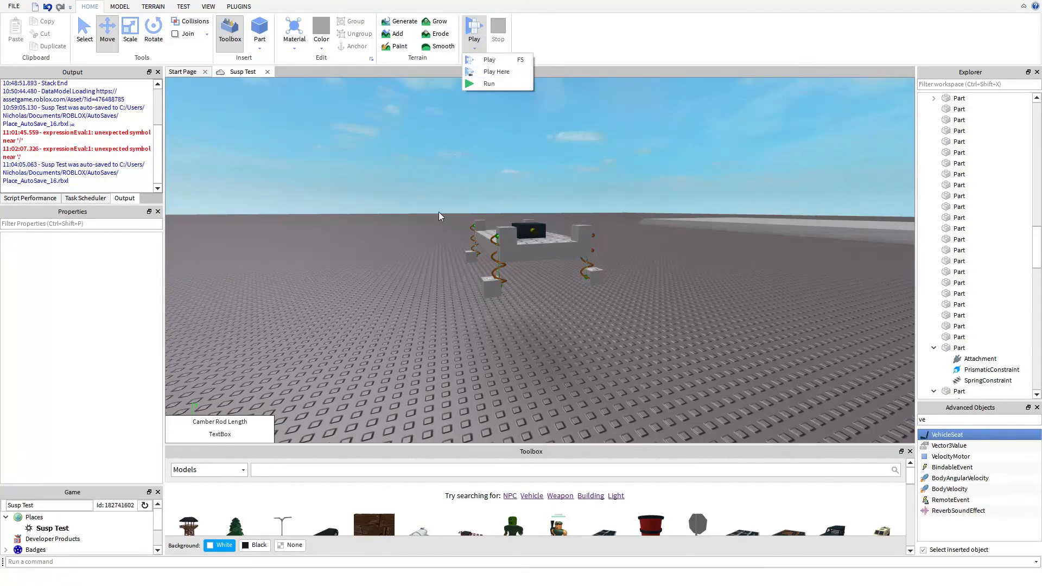
pyautogui.click(489, 84)
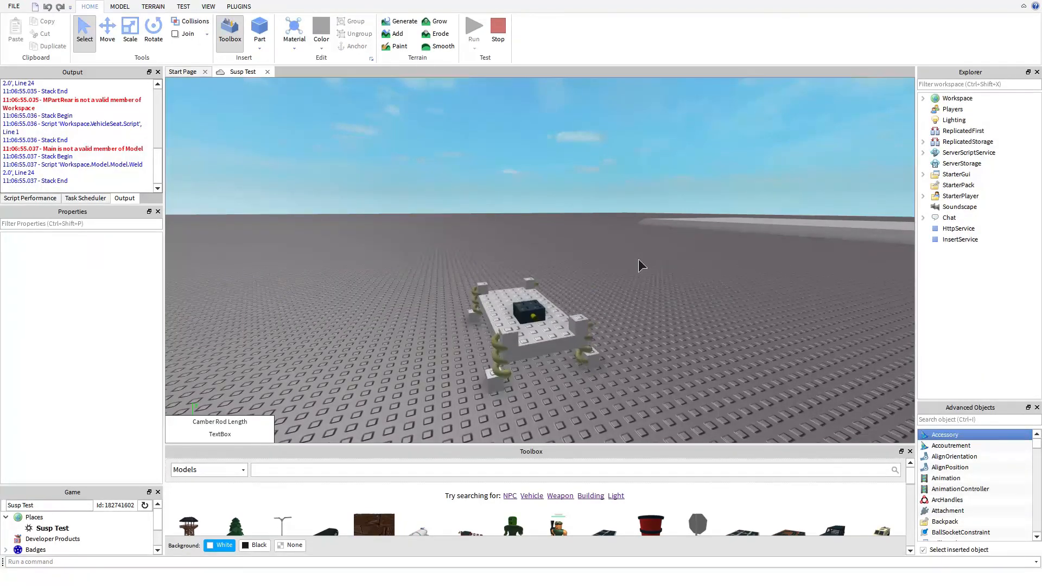
# Examine how the simulated chassis rests on its corner springs and wheel-mount blocks, from a distance and close up.
pyautogui.moveTo(627, 284); pyautogui.dragTo(605, 335, button='right')
pyautogui.scroll(3, 625, 293)
pyautogui.scroll(4, 624, 294)
pyautogui.scroll(-4, 533, 354)
pyautogui.moveTo(532, 355); pyautogui.dragTo(532, 353, button='right')
pyautogui.press('w')
pyautogui.press('w')
pyautogui.press('w')
pyautogui.press('w')
pyautogui.scroll(-3, 532, 354)
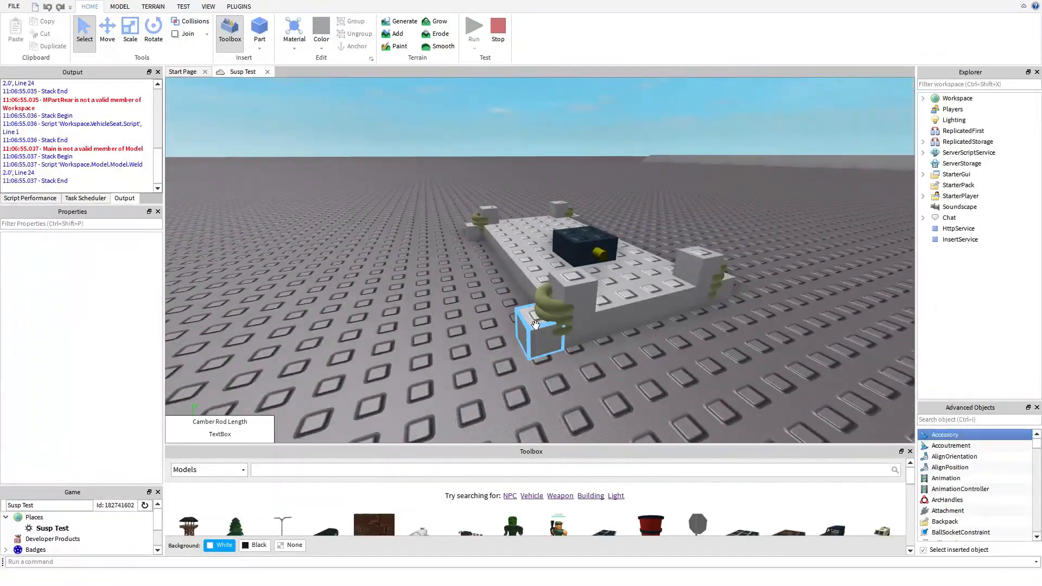
pyautogui.scroll(2, 543, 336)
# Inspect the near corner's spring and prismatic constraints in the running simulation and make the prismatic constraint visible.
pyautogui.click(557, 338)
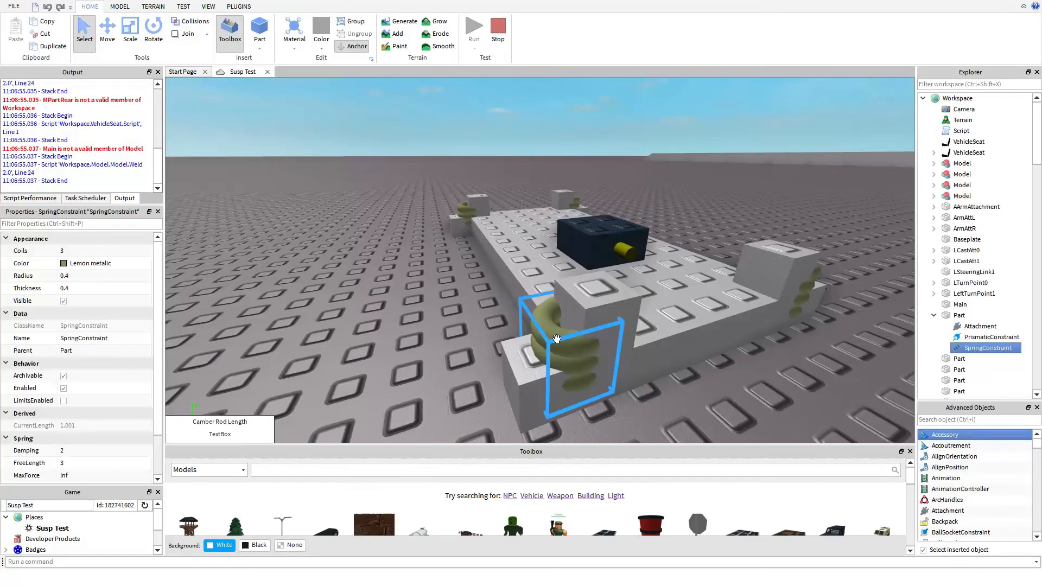
pyautogui.click(767, 397)
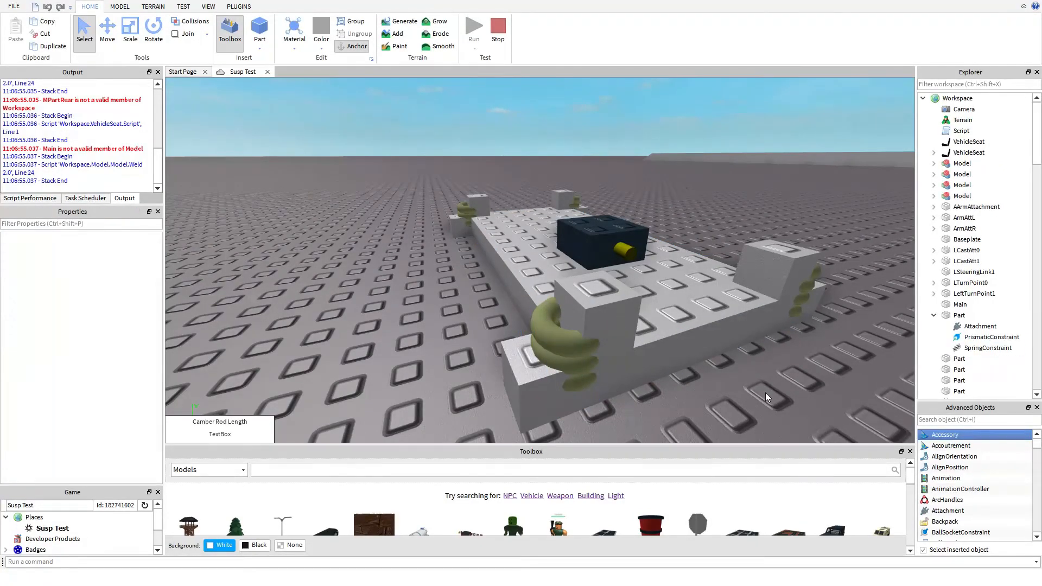
pyautogui.click(956, 337)
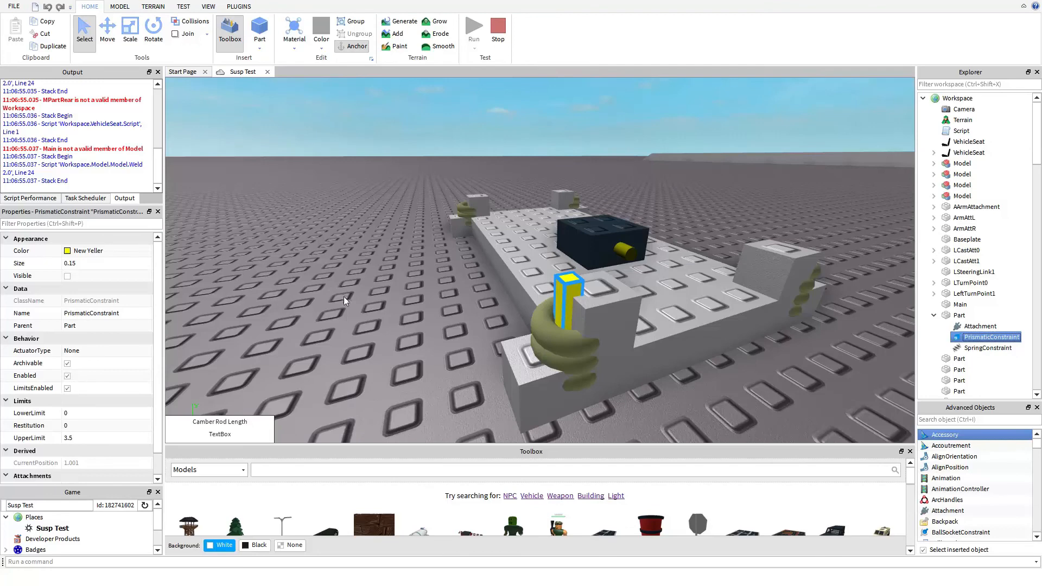
pyautogui.scroll(-1, 343, 297)
pyautogui.click(342, 262)
pyautogui.click(983, 337)
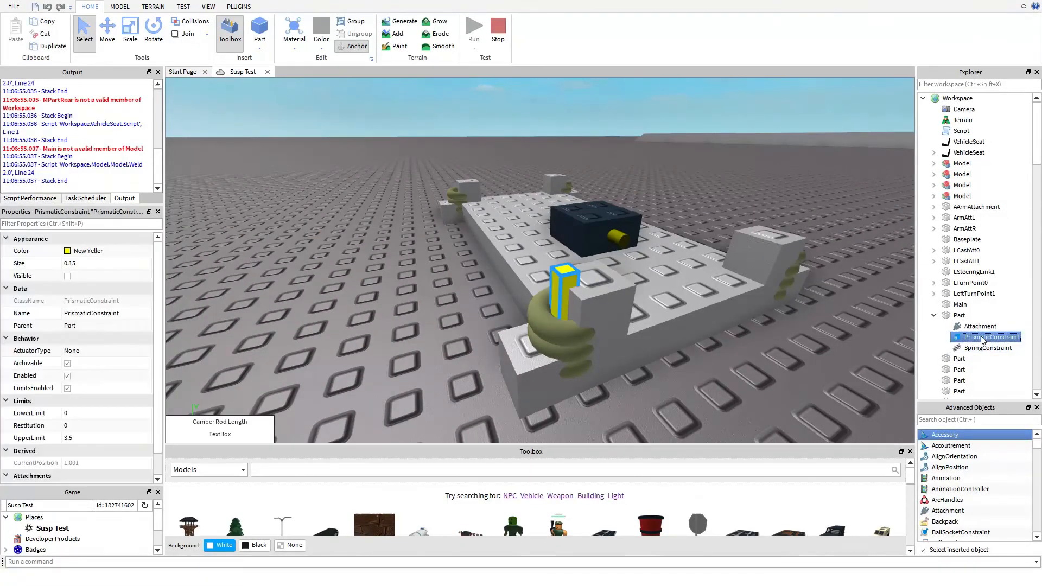
pyautogui.click(69, 277)
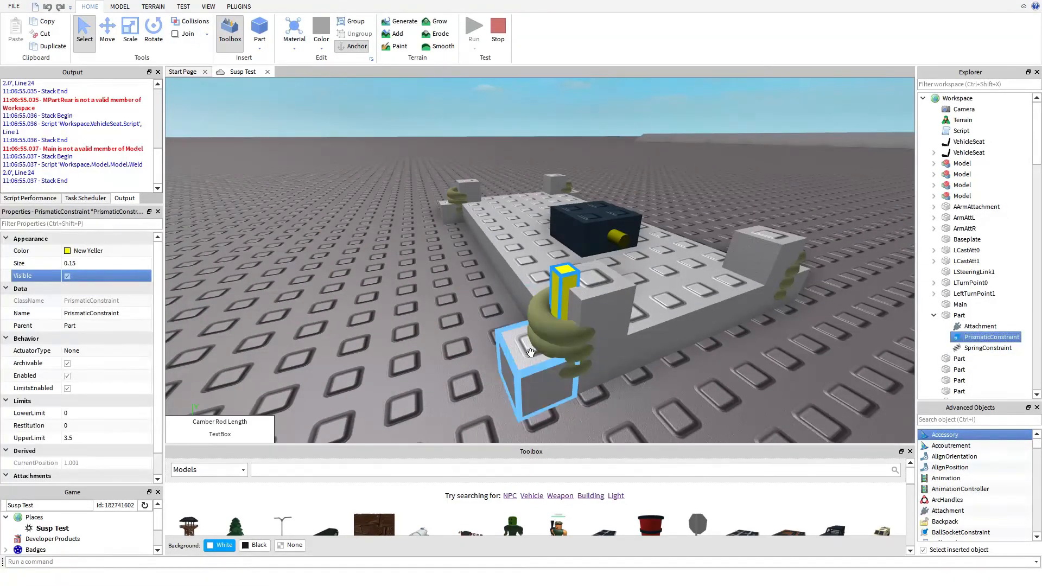
pyautogui.click(369, 330)
# Look over the simulated chassis from above and stop the simulation.
pyautogui.moveTo(468, 239); pyautogui.dragTo(508, 237, button='right')
pyautogui.scroll(4, 465, 276)
pyautogui.scroll(-6, 508, 239)
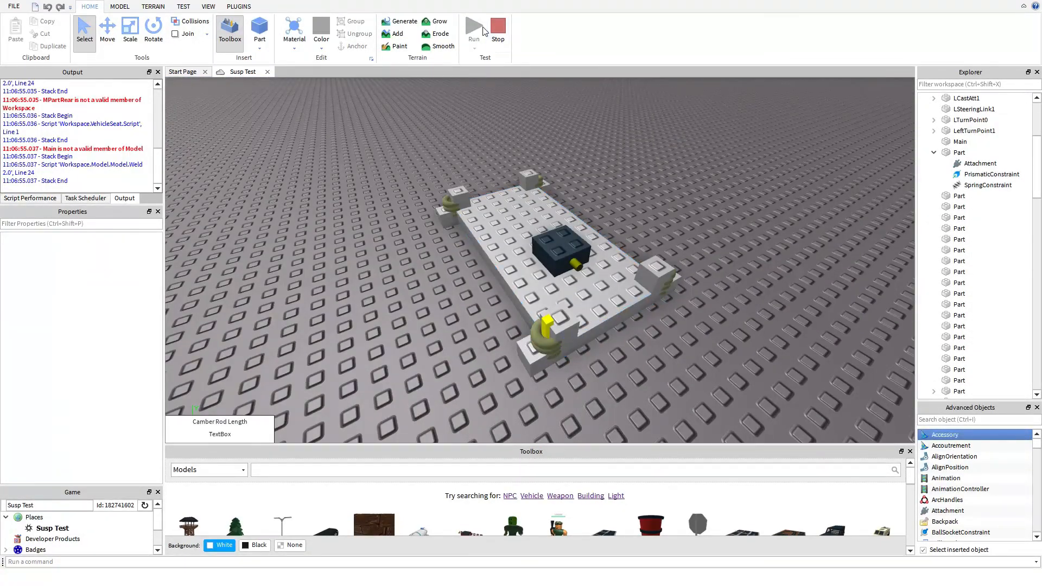
pyautogui.click(496, 38)
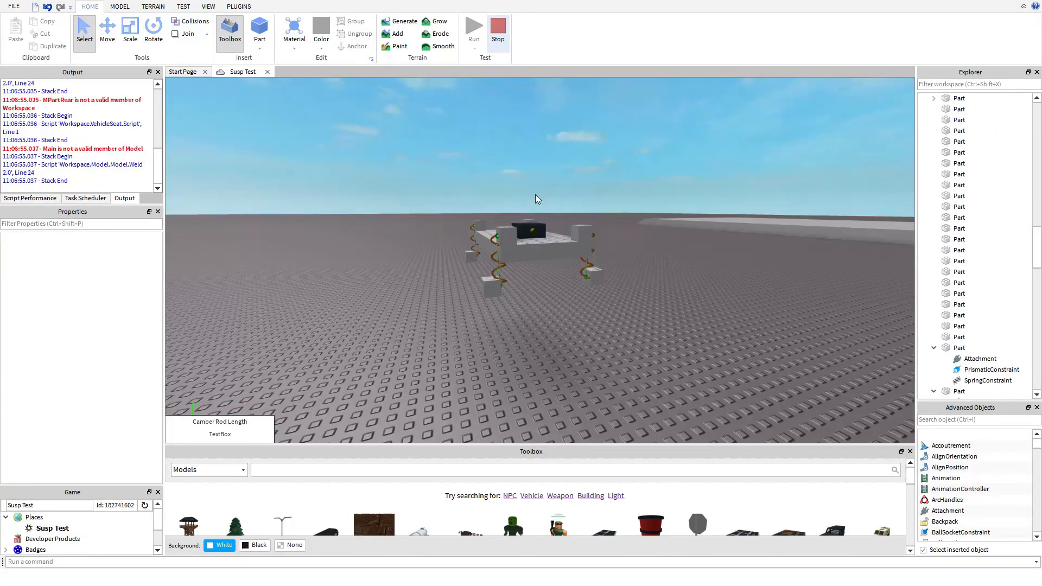
# Select the spring constraints at all four corners of the chassis.
pyautogui.scroll(5, 564, 294)
pyautogui.click(558, 254)
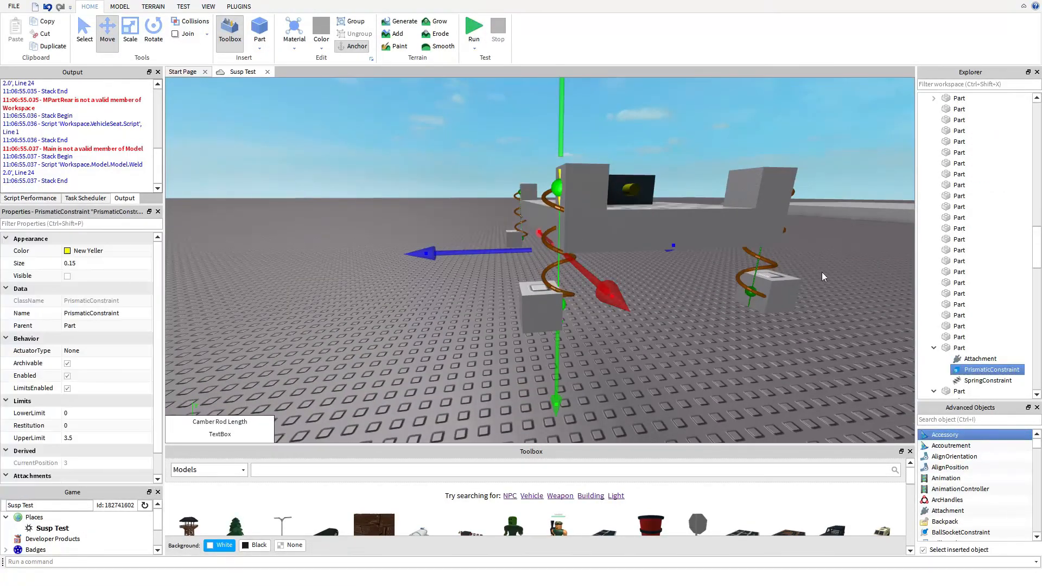
pyautogui.click(969, 381)
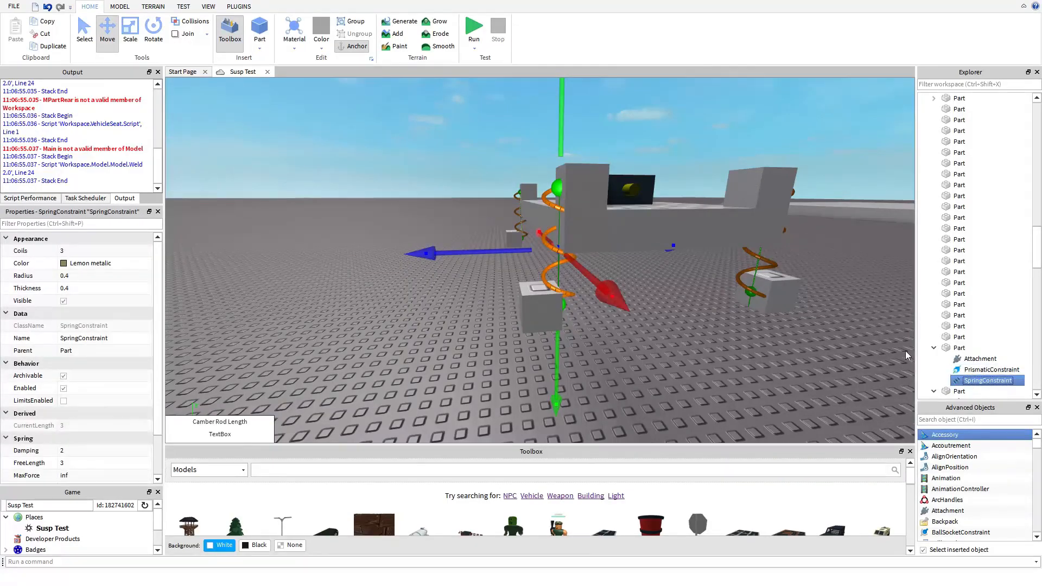
pyautogui.moveTo(634, 287); pyautogui.dragTo(629, 284, button='right')
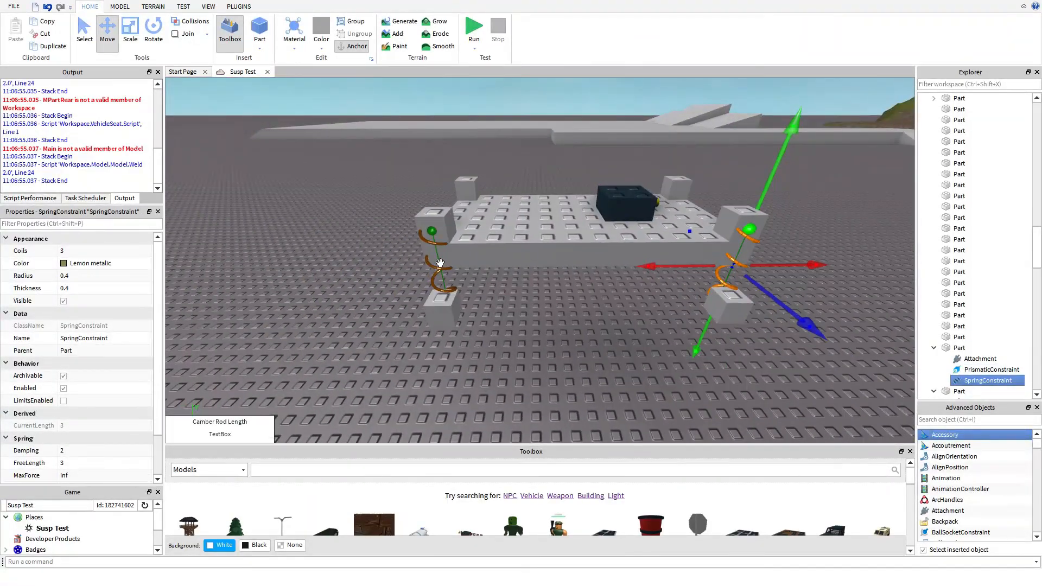
pyautogui.keyDown('ctrl'); pyautogui.click(432, 266); pyautogui.keyUp('ctrl')
pyautogui.moveTo(441, 332); pyautogui.dragTo(440, 332, button='right')
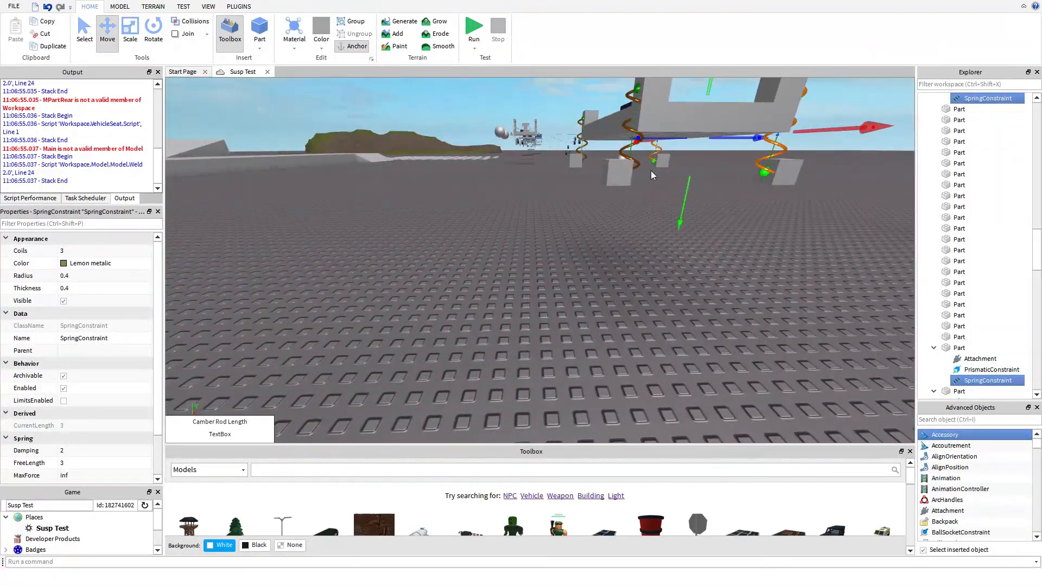
pyautogui.keyDown('ctrl'); pyautogui.click(621, 153); pyautogui.keyUp('ctrl')
pyautogui.moveTo(503, 261); pyautogui.dragTo(511, 280, button='right')
pyautogui.keyDown('ctrl'); pyautogui.click(504, 174); pyautogui.keyUp('ctrl')
pyautogui.scroll(-5, 511, 280)
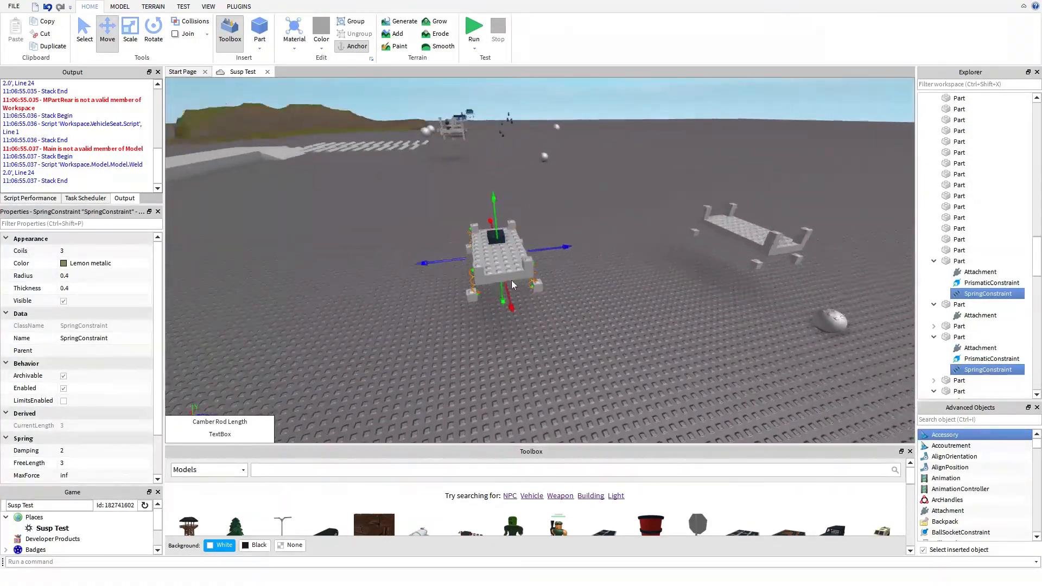
pyautogui.scroll(5, 511, 280)
pyautogui.scroll(-2, 511, 280)
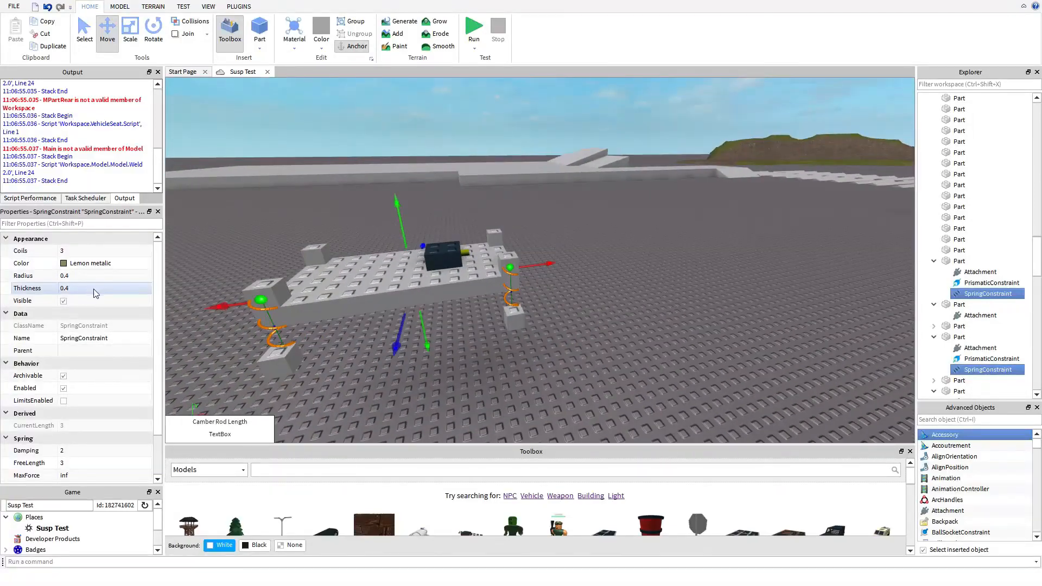
# Set the four springs' thickness to 0.1, their color to Really red and their radius to 0.1.
pyautogui.click(73, 263)
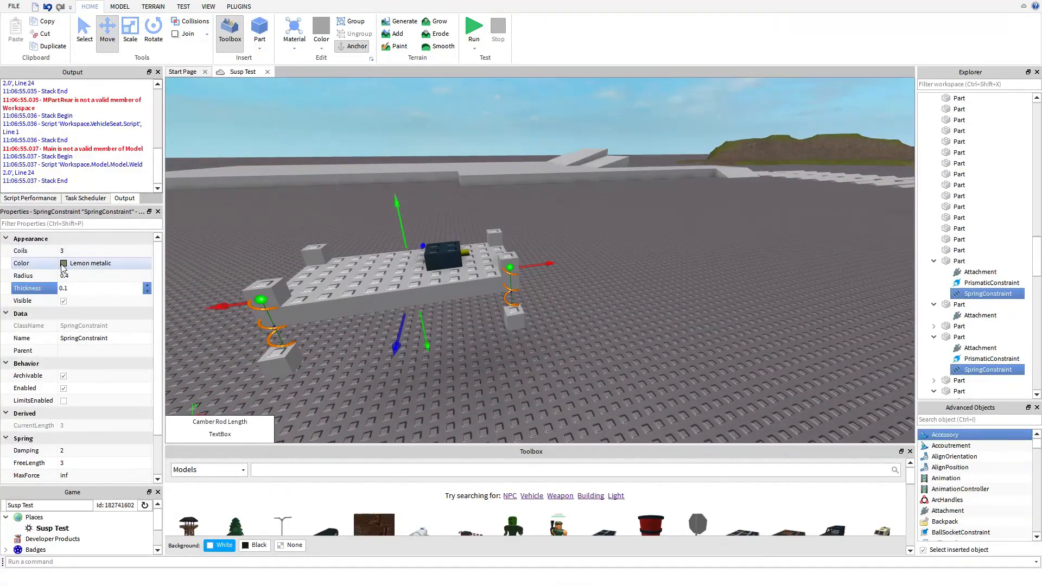
pyautogui.click(18, 468)
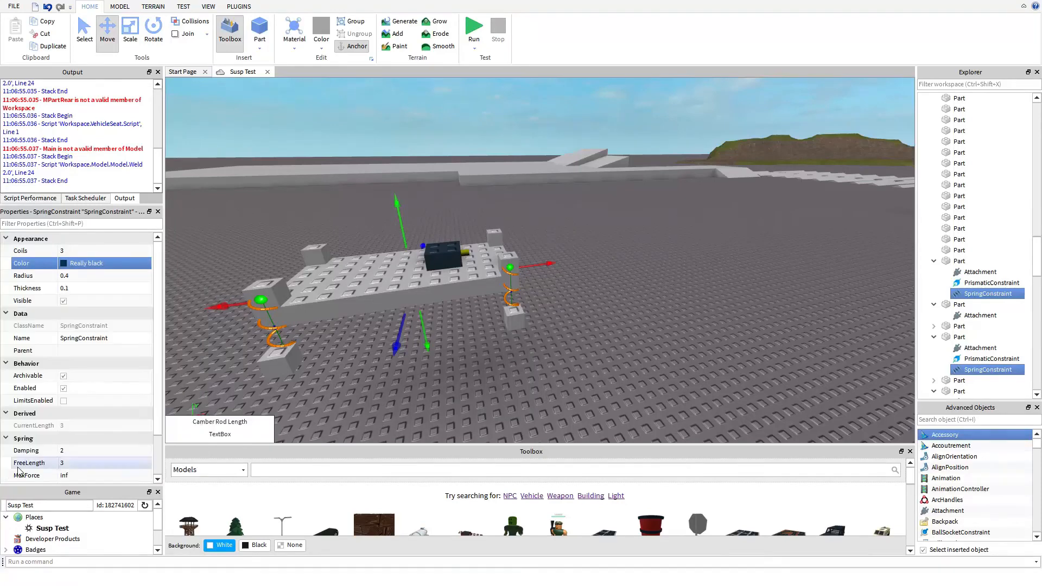
pyautogui.moveTo(491, 289); pyautogui.dragTo(491, 290, button='right')
pyautogui.click(67, 268)
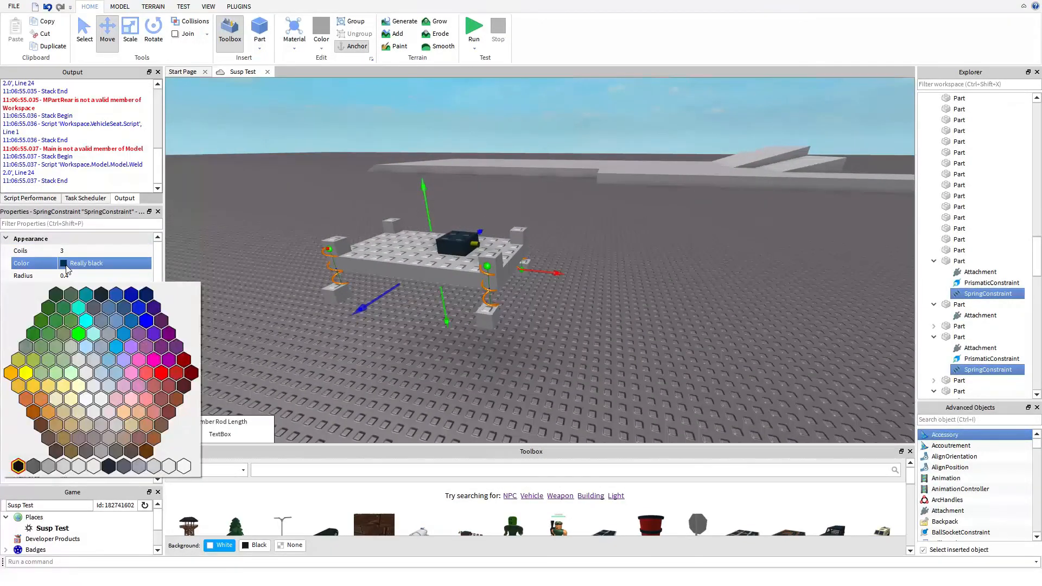
pyautogui.click(162, 378)
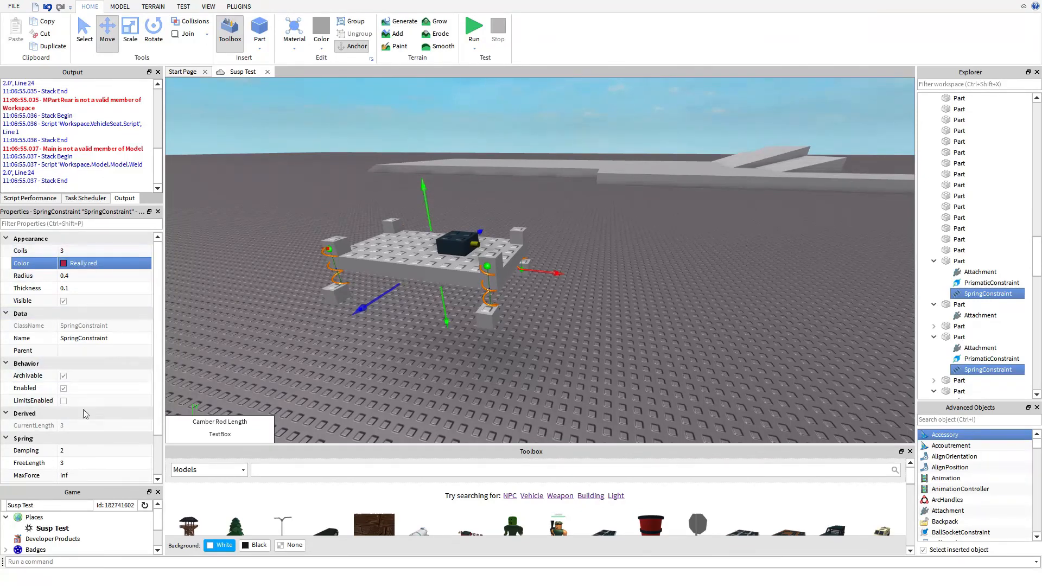
pyautogui.click(81, 277)
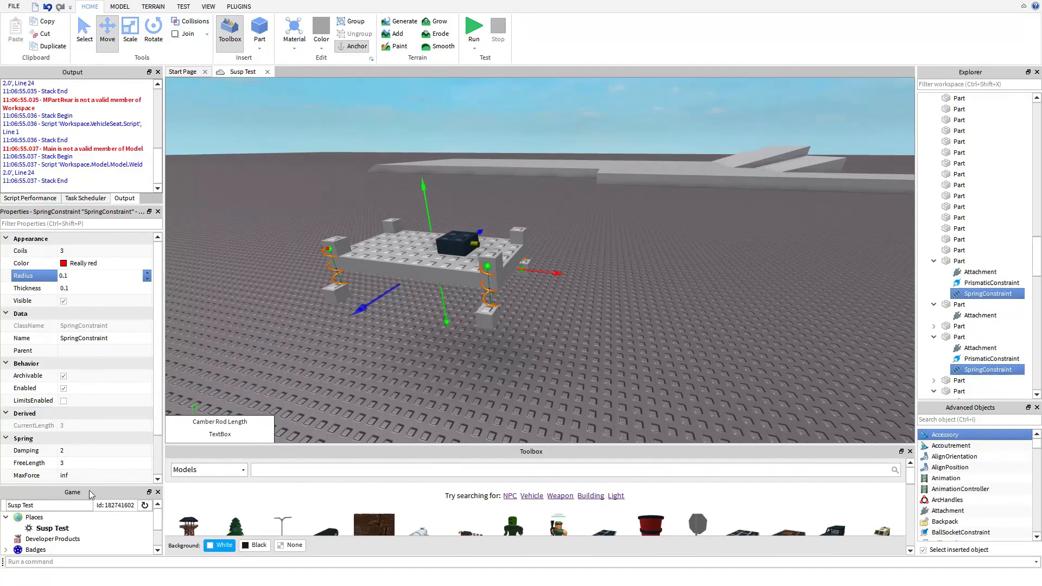
# Set the four springs' stiffness to 10000 and run the physics simulation.
pyautogui.scroll(-1, 80, 455)
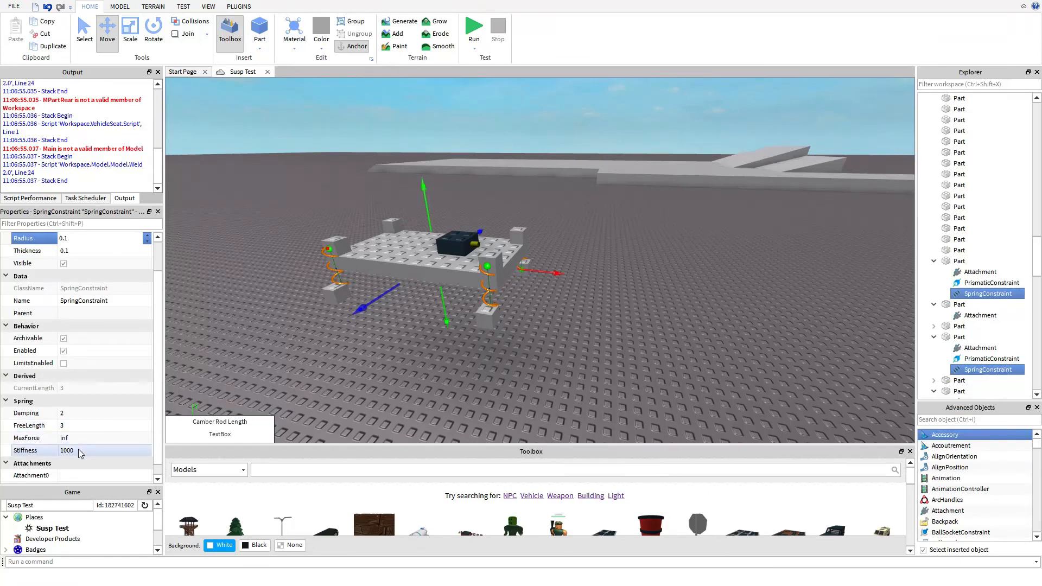
pyautogui.click(77, 450)
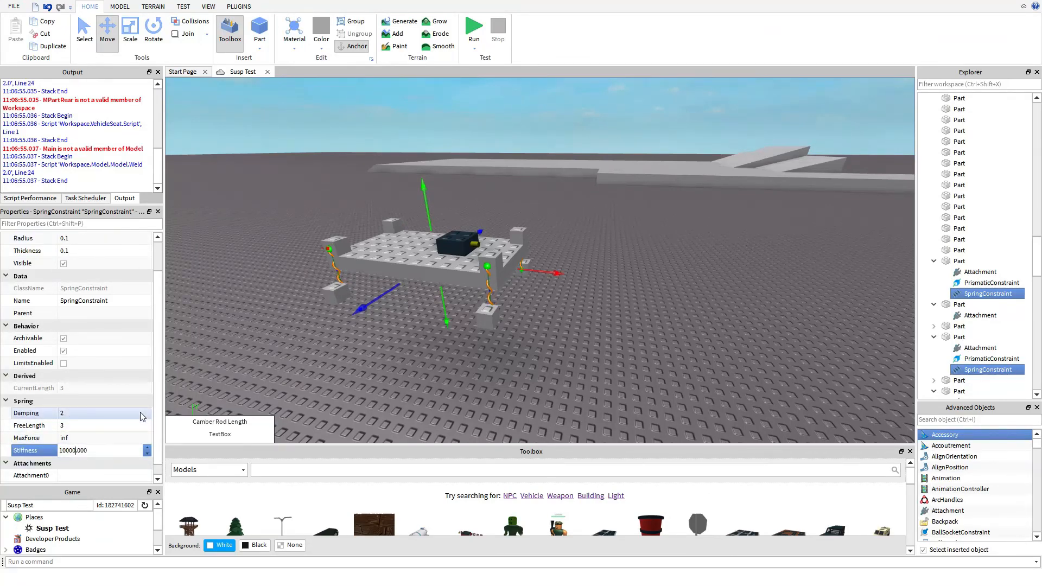
pyautogui.press('Return')
pyautogui.click(473, 33)
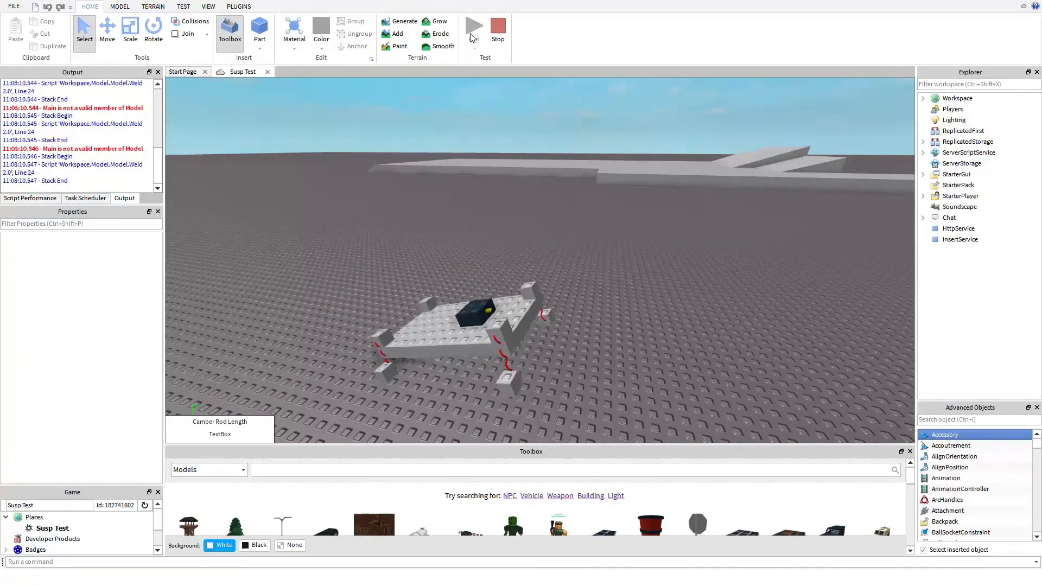
# Select the spring constraints at all four corners of the chassis in the running simulation.
pyautogui.press('w')
pyautogui.moveTo(584, 250); pyautogui.dragTo(584, 248, button='right')
pyautogui.click(582, 247)
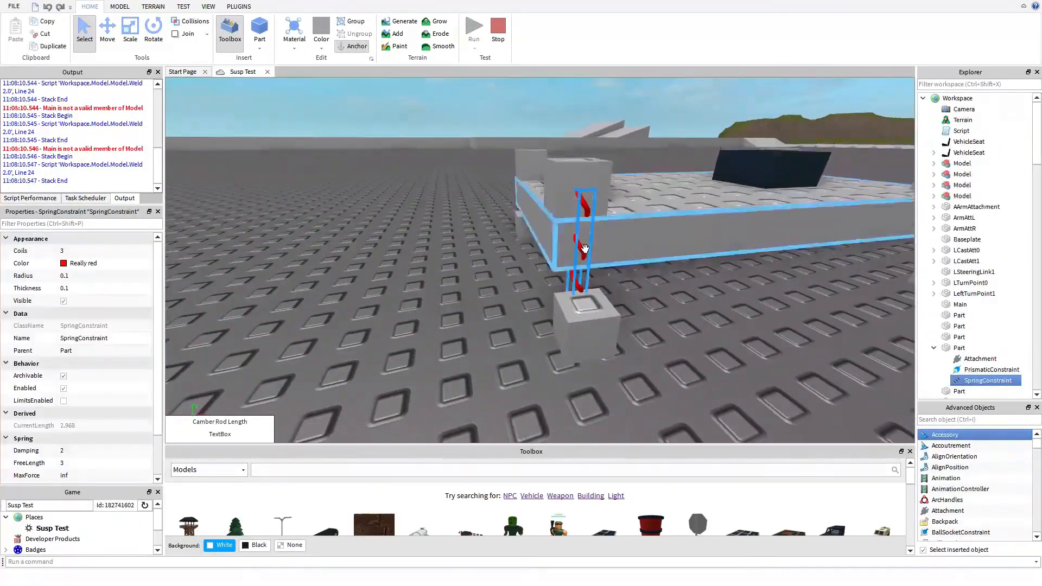
pyautogui.press('d')
pyautogui.keyDown('ctrl'); pyautogui.click(617, 255); pyautogui.keyUp('ctrl')
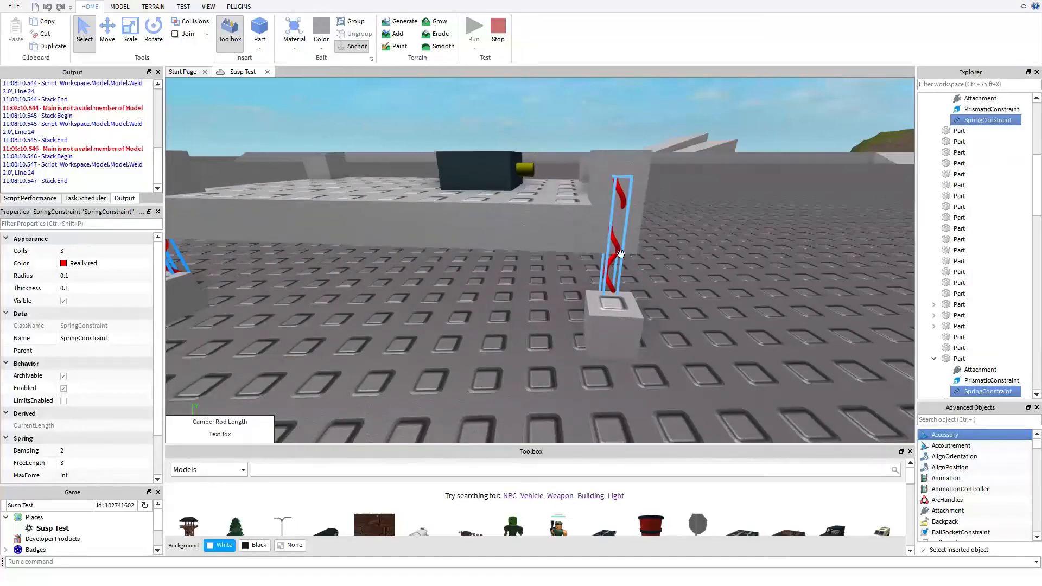
pyautogui.press('d')
pyautogui.moveTo(690, 312); pyautogui.dragTo(658, 355, button='right')
pyautogui.press('w')
pyautogui.keyDown('ctrl'); pyautogui.click(487, 288); pyautogui.keyUp('ctrl')
pyautogui.press('d')
pyautogui.keyDown('ctrl'); pyautogui.click(559, 265); pyautogui.keyUp('ctrl')
pyautogui.press('s')
pyautogui.press('a')
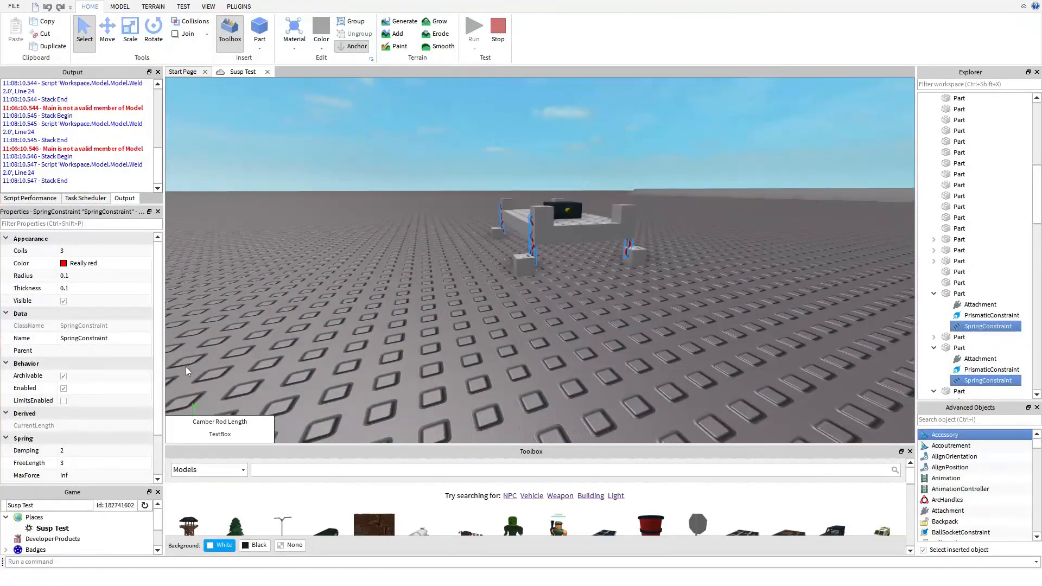
# Set the selected springs' damping to 10 while the simulation is running.
pyautogui.scroll(-1, 140, 380)
pyautogui.scroll(-1, 141, 384)
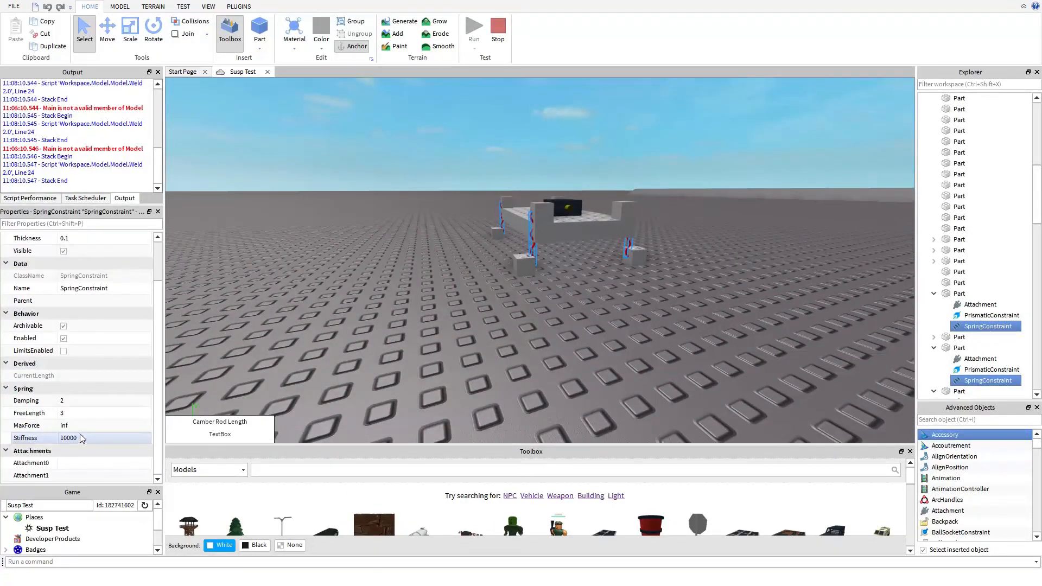
pyautogui.click(80, 401)
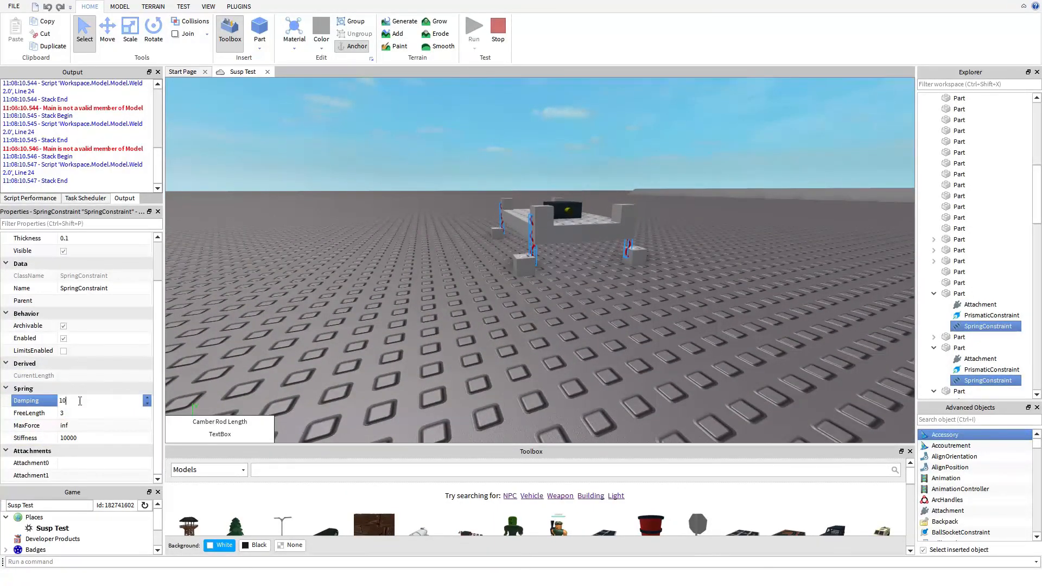
pyautogui.moveTo(380, 341); pyautogui.dragTo(379, 340, button='right')
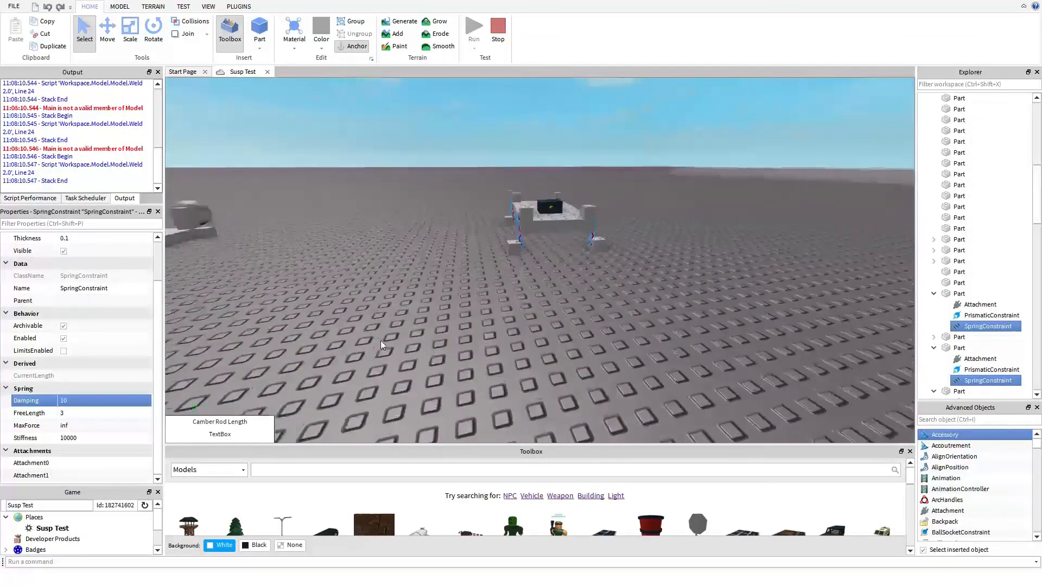
# Select the whole simulated chassis and lift it high above the baseplate to drop it onto its suspension.
pyautogui.moveTo(558, 172); pyautogui.dragTo(365, 303)
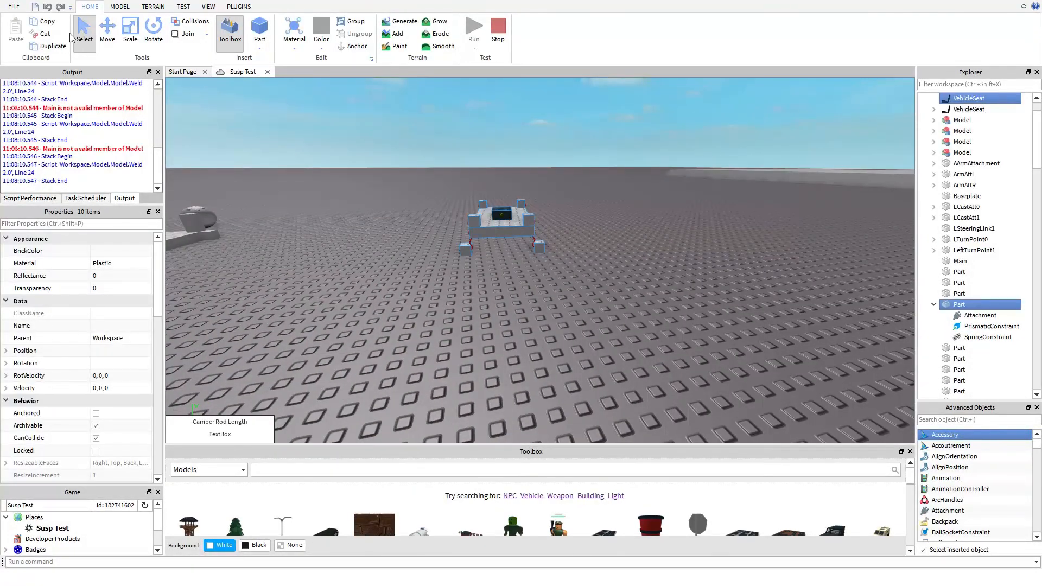
pyautogui.moveTo(493, 104); pyautogui.dragTo(503, 109, button='right')
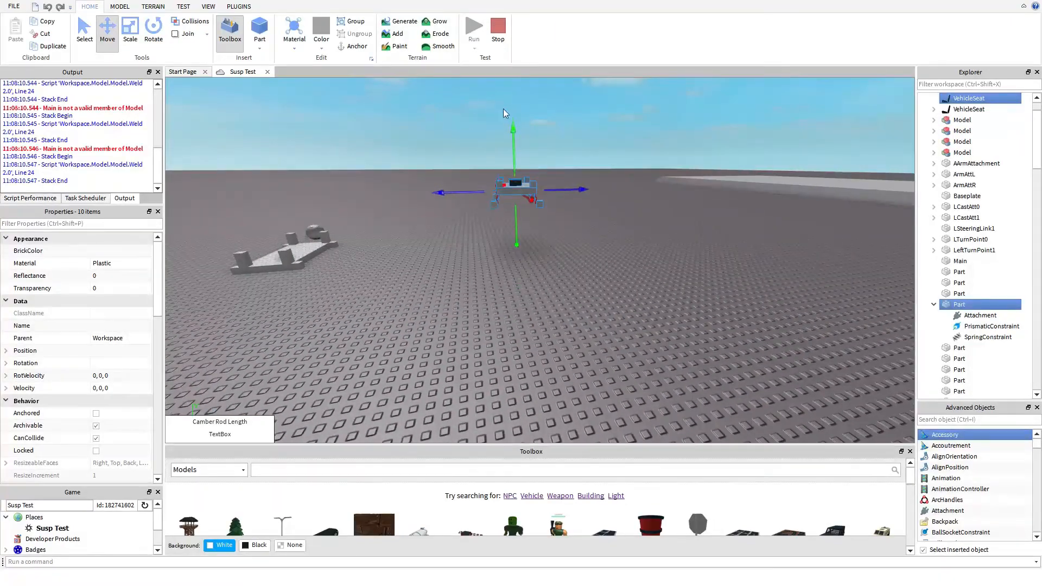
pyautogui.press('f')
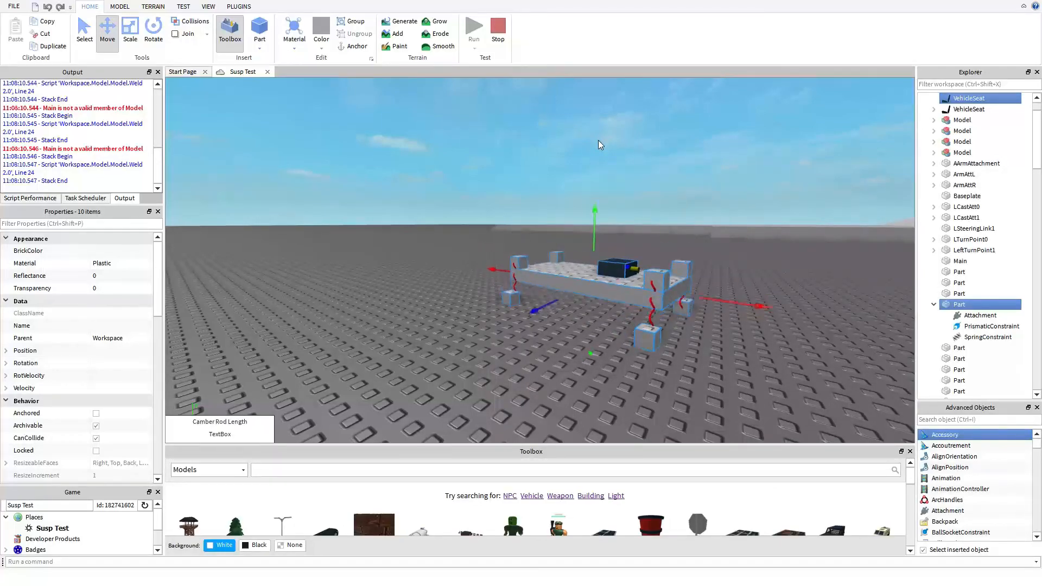
# Clear the selection and examine from several angles and distances how the springs carry the dropped chassis.
pyautogui.moveTo(624, 172); pyautogui.dragTo(623, 180, button='right')
pyautogui.scroll(5, 624, 171)
pyautogui.click(597, 256)
pyautogui.scroll(5, 596, 252)
pyautogui.moveTo(596, 253); pyautogui.dragTo(518, 252, button='right')
pyautogui.scroll(-5, 595, 253)
pyautogui.scroll(3, 595, 253)
pyautogui.scroll(3, 595, 253)
pyautogui.scroll(-3, 595, 252)
pyautogui.scroll(-4, 569, 256)
pyautogui.scroll(4, 568, 255)
pyautogui.scroll(-4, 518, 252)
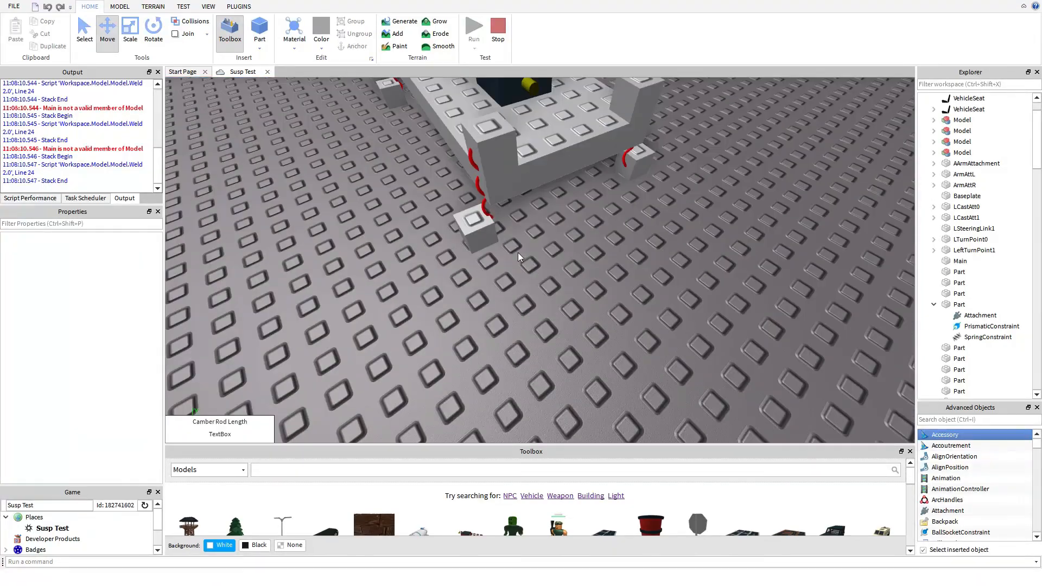
# Select the near corner's wheel-mount block and try to edit its RotVelocity.
pyautogui.click(473, 222)
pyautogui.click(643, 233)
pyautogui.scroll(3, 644, 233)
pyautogui.moveTo(644, 233); pyautogui.dragTo(644, 233, button='right')
pyautogui.click(544, 210)
pyautogui.moveTo(696, 293); pyautogui.dragTo(696, 293, button='right')
pyautogui.scroll(-3, 696, 293)
pyautogui.scroll(-3, 698, 296)
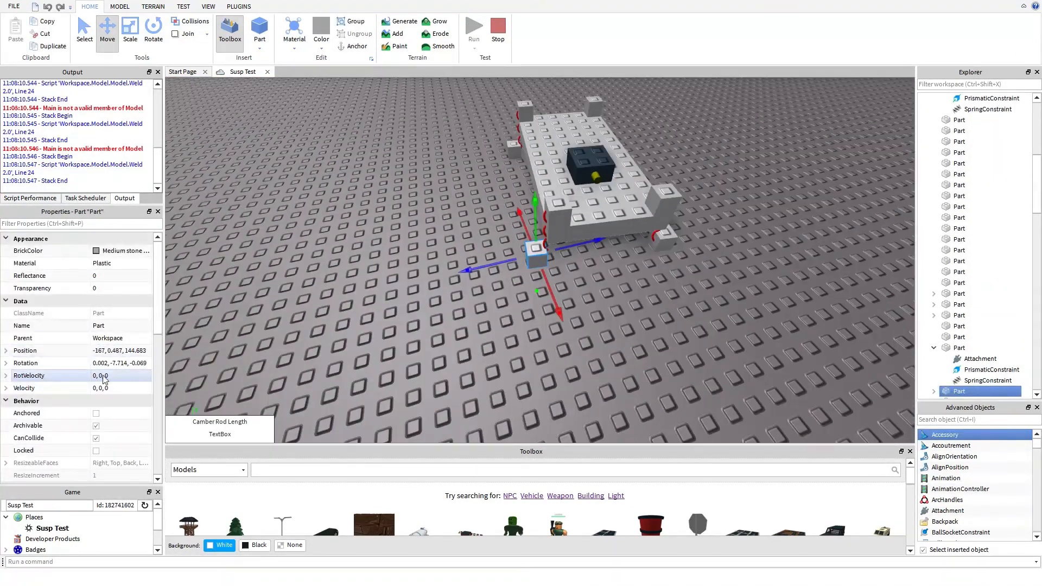
pyautogui.press('Return')
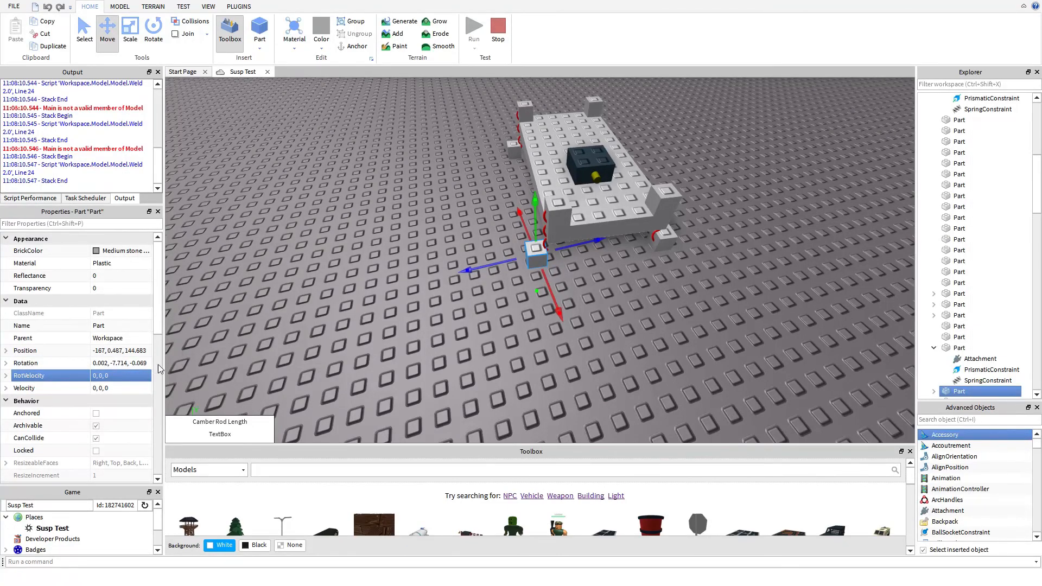
# Reselect the whole simulated chassis and raise it off the baseplate to test the suspension with another drop.
pyautogui.scroll(3, 561, 282)
pyautogui.moveTo(560, 284); pyautogui.dragTo(561, 285, button='right')
pyautogui.scroll(-5, 600, 262)
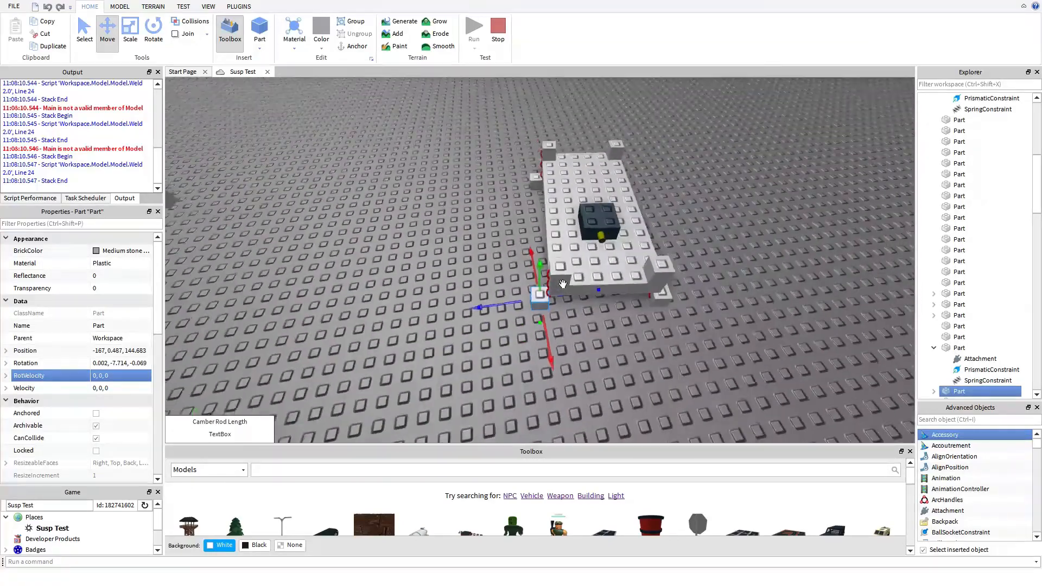
pyautogui.click(600, 262)
pyautogui.scroll(-3, 668, 145)
pyautogui.moveTo(668, 146); pyautogui.dragTo(477, 333)
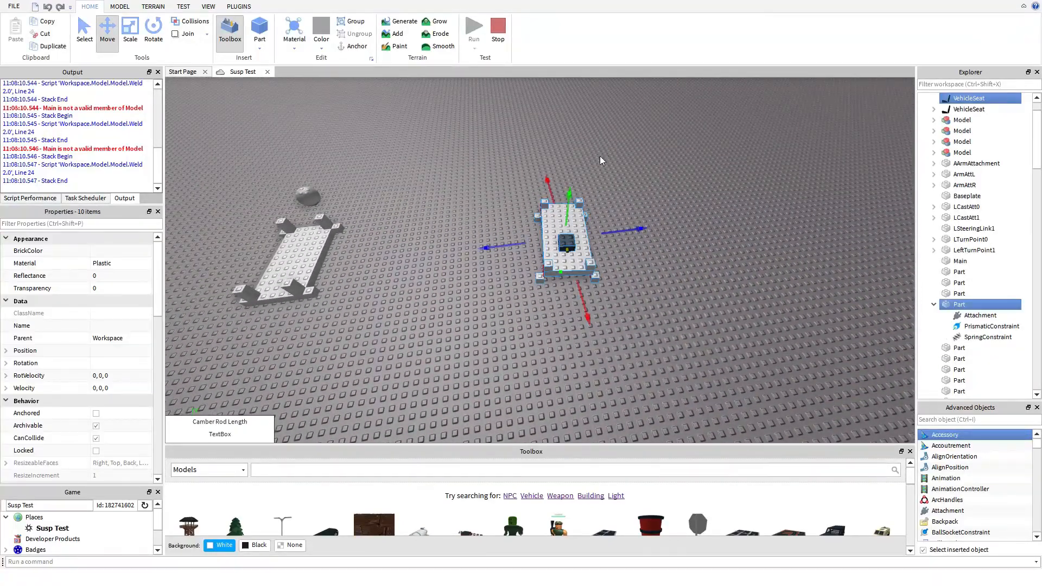
pyautogui.moveTo(568, 191); pyautogui.dragTo(560, 135)
pyautogui.scroll(4, 633, 189)
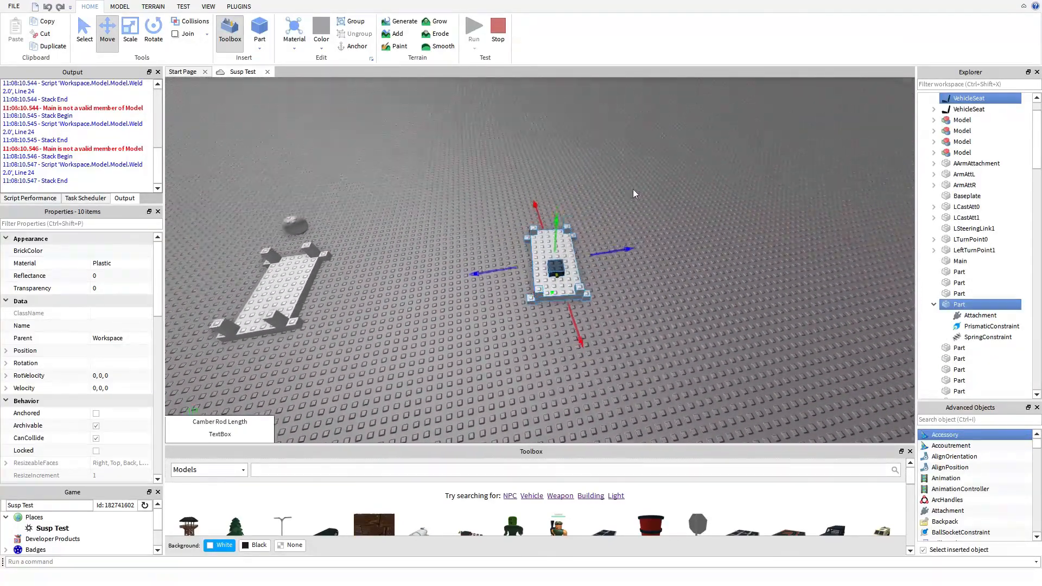
# Stop the simulation, set the four selected springs' damping to 10 and check their stiffness.
pyautogui.moveTo(632, 187); pyautogui.dragTo(633, 189, button='right')
pyautogui.click(633, 188)
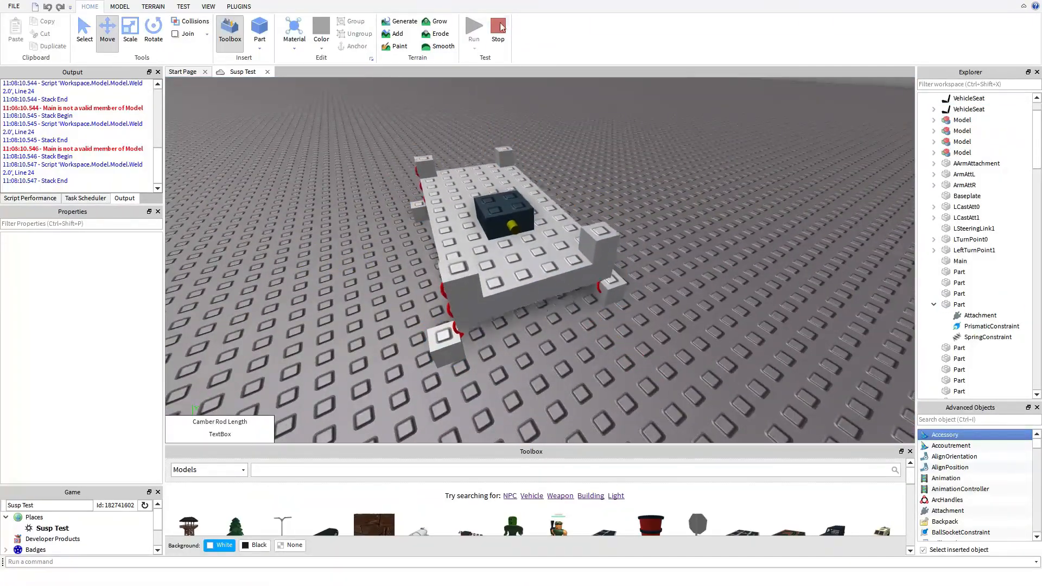
pyautogui.hotkey('shift', 'F5')
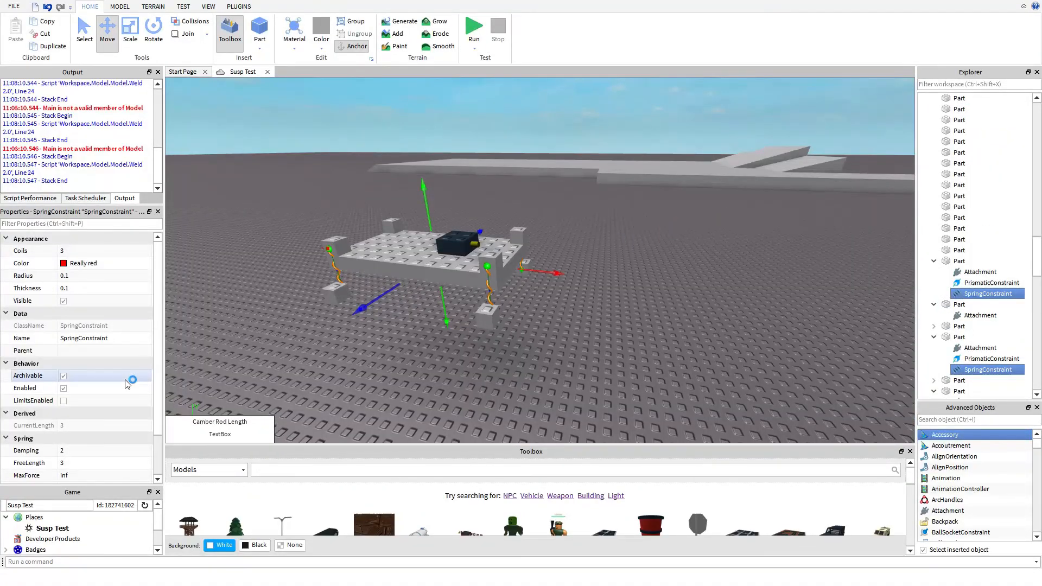
pyautogui.click(95, 446)
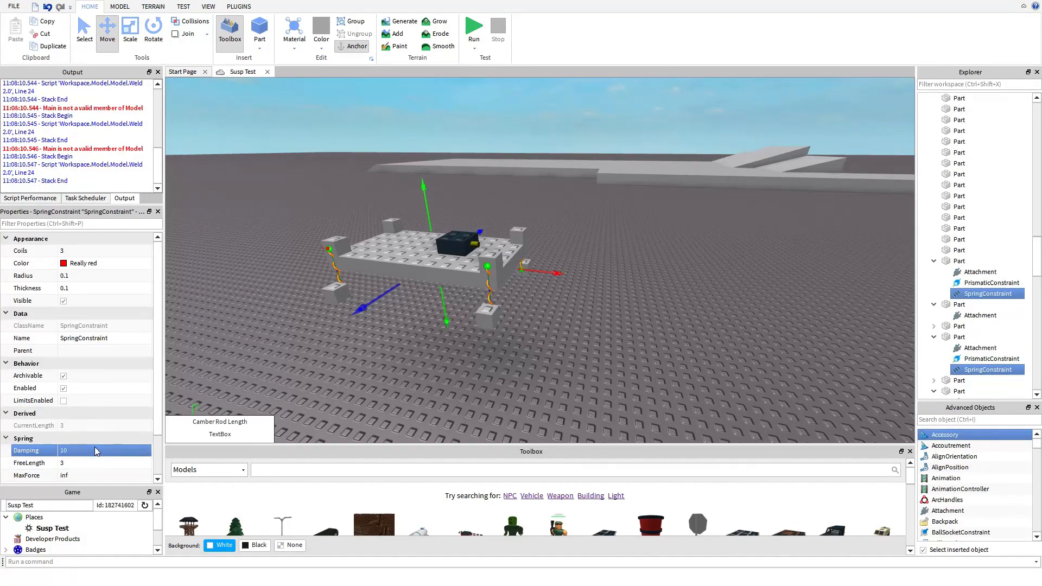
pyautogui.scroll(-3, 144, 459)
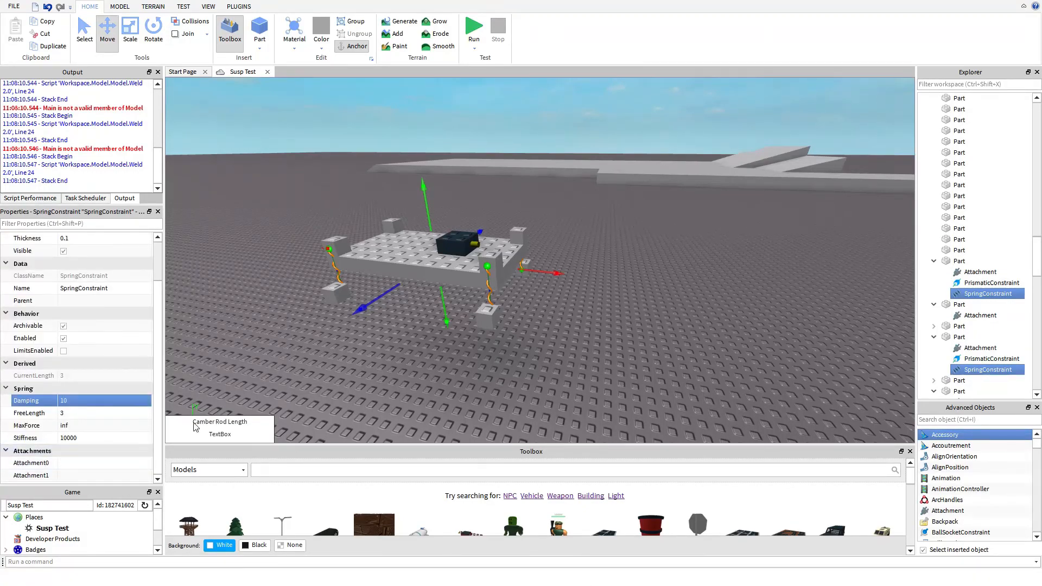
# Clear the spring selection and select the loose sphere on the baseplate near the other chassis frame.
pyautogui.click(536, 383)
pyautogui.moveTo(536, 381); pyautogui.dragTo(543, 377, button='right')
pyautogui.press('w')
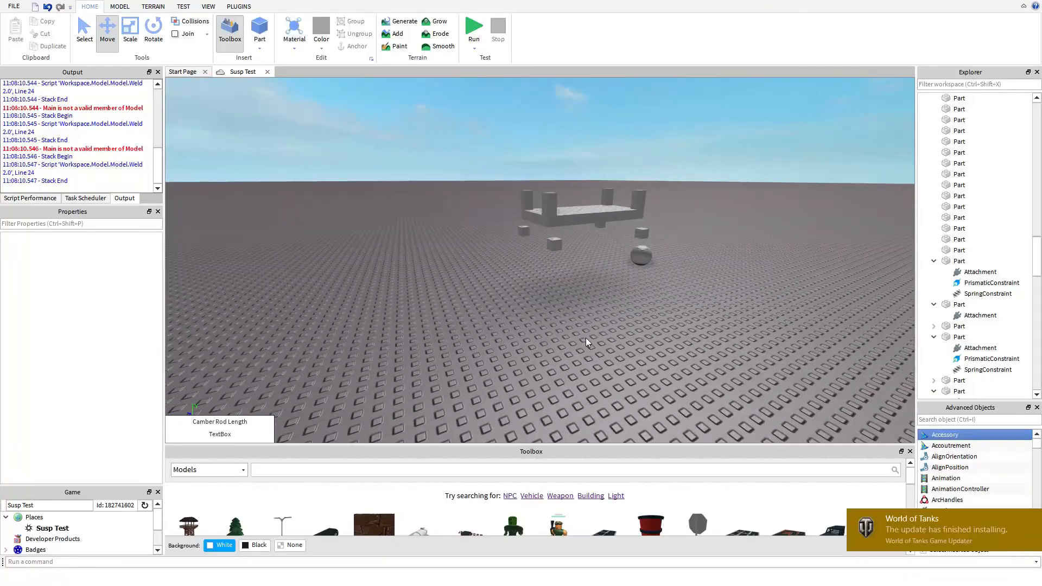
pyautogui.click(1033, 519)
pyautogui.press('w')
pyautogui.press('d')
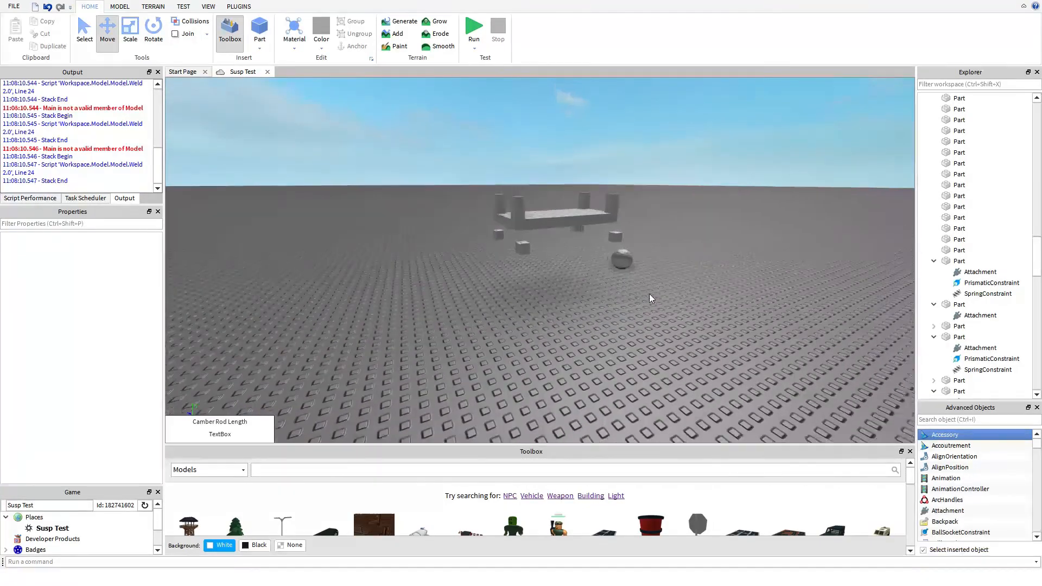
pyautogui.click(445, 271)
pyautogui.moveTo(630, 262); pyautogui.dragTo(630, 282, button='right')
pyautogui.press('w')
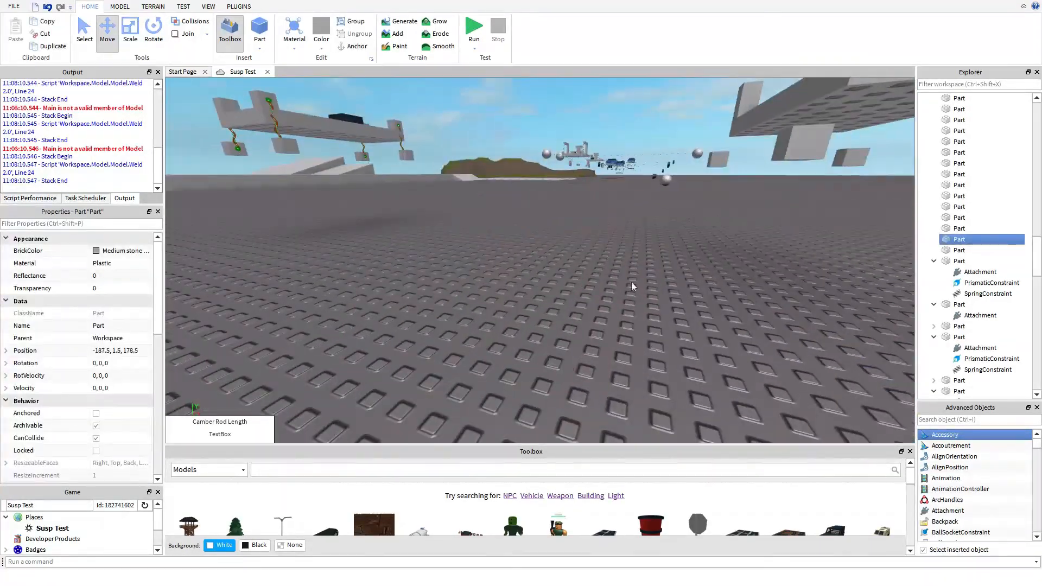
# Move the sphere along the Z axis across the baseplate to the near end of the sprung chassis.
pyautogui.press('s')
pyautogui.click(696, 311)
pyautogui.click(718, 316)
pyautogui.moveTo(661, 305); pyautogui.dragTo(368, 274)
pyautogui.press('w')
pyautogui.moveTo(548, 254); pyautogui.dragTo(563, 295, button='right')
pyautogui.press('s')
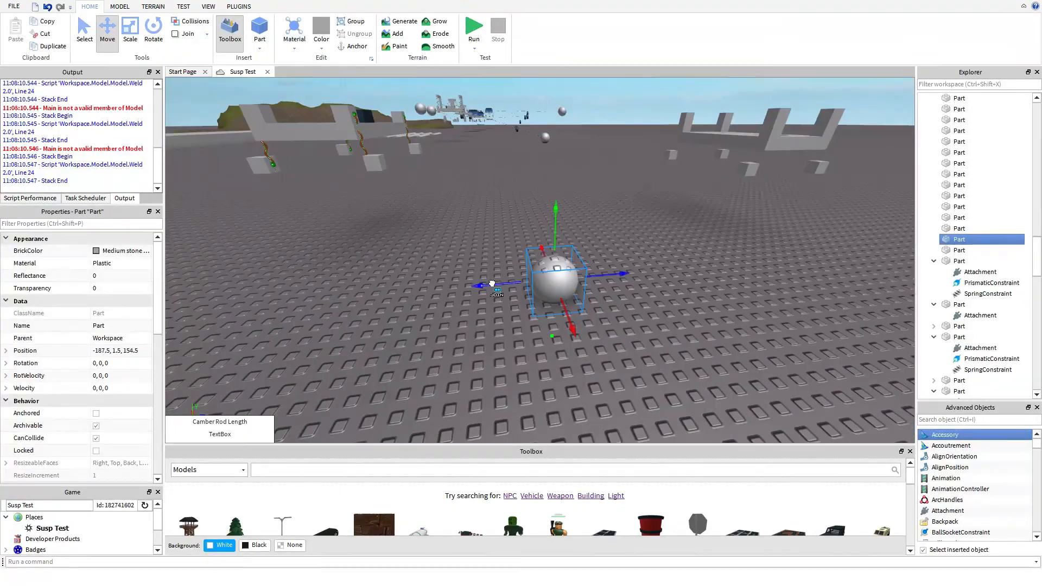
pyautogui.moveTo(488, 284); pyautogui.dragTo(344, 296)
# Clear the selection and examine the near corner's spring and wheel-mount block up close.
pyautogui.click(525, 215)
pyautogui.press('w')
pyautogui.moveTo(525, 215); pyautogui.dragTo(525, 214, button='right')
pyautogui.press('s')
pyautogui.press('a')
pyautogui.press('a')
pyautogui.moveTo(549, 261); pyautogui.dragTo(549, 260, button='right')
pyautogui.press('e')
pyautogui.press('d')
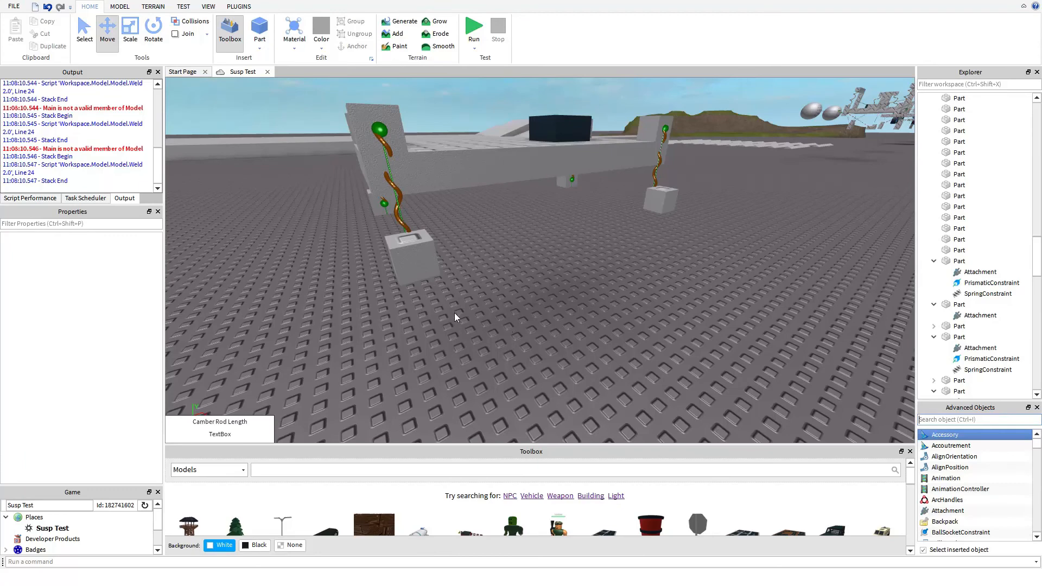
# Add one attachment to the near corner's wheel-mount block and another to the side of the sphere.
pyautogui.click(237, 5)
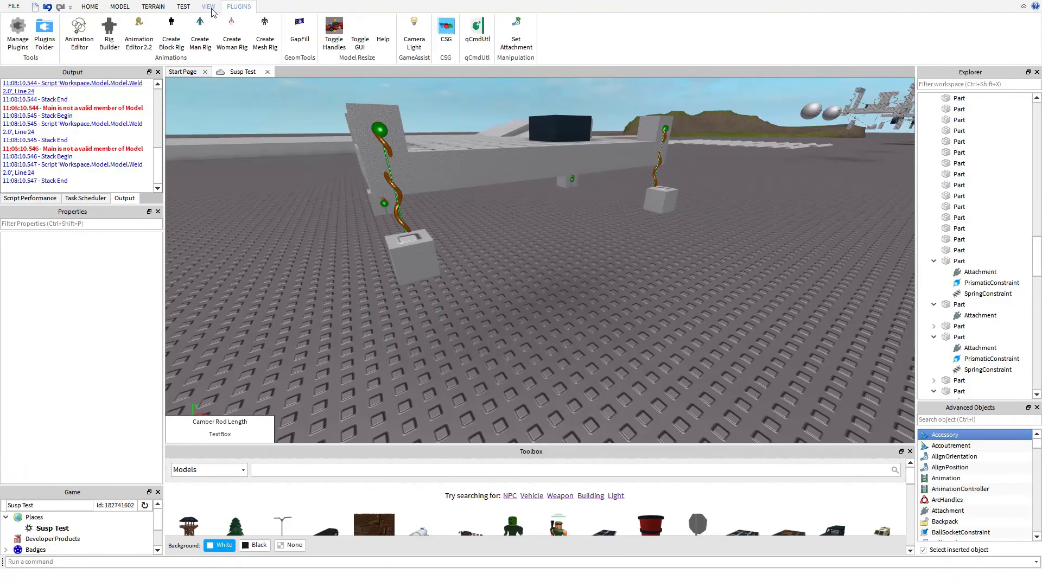
pyautogui.click(208, 8)
pyautogui.click(152, 8)
pyautogui.click(122, 8)
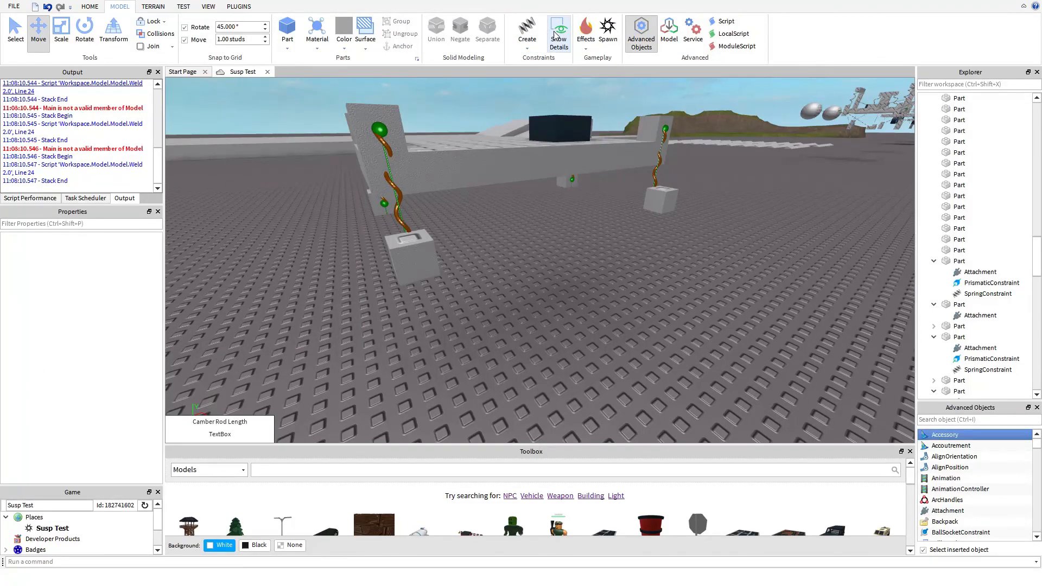
pyautogui.click(528, 47)
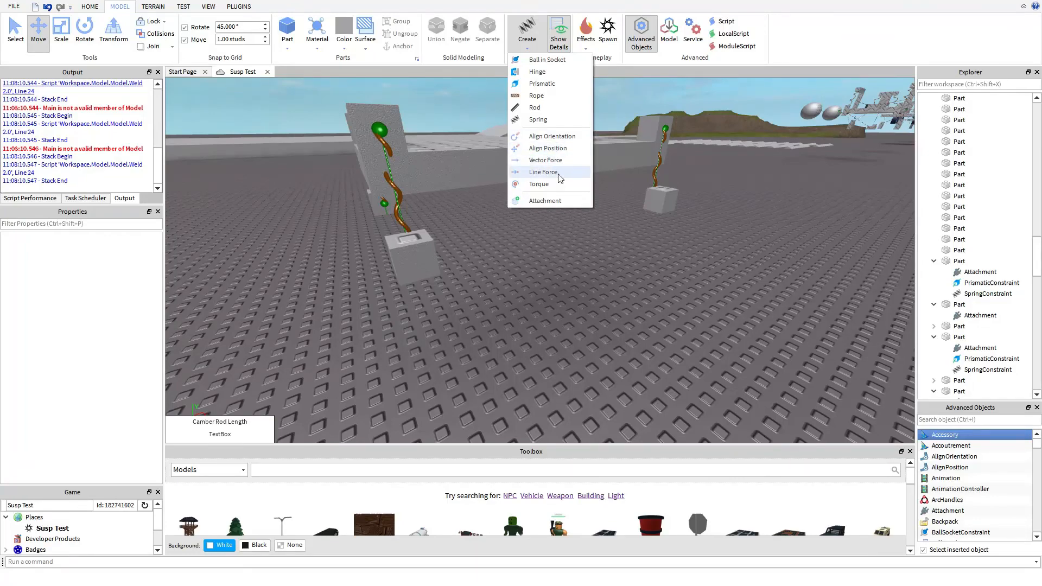
pyautogui.click(545, 201)
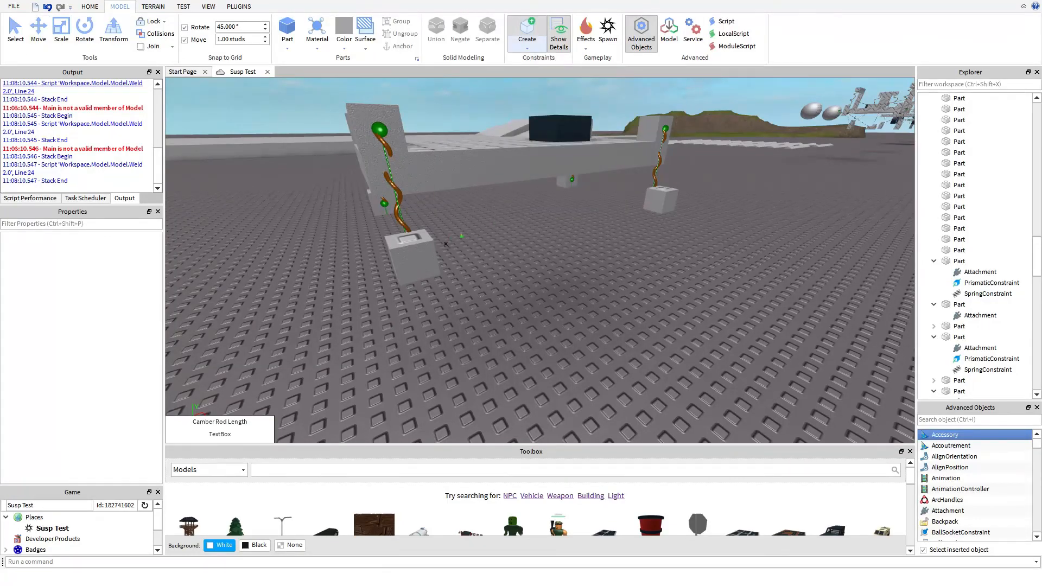
pyautogui.click(420, 264)
pyautogui.moveTo(479, 329); pyautogui.dragTo(477, 335, button='right')
pyautogui.press('s')
pyautogui.click(530, 296)
# Create an Align Orientation constraint from the sphere's attachment to the outer face of the near wheel-mount block.
pyautogui.moveTo(636, 189); pyautogui.dragTo(638, 191, button='right')
pyautogui.press('w')
pyautogui.press('s')
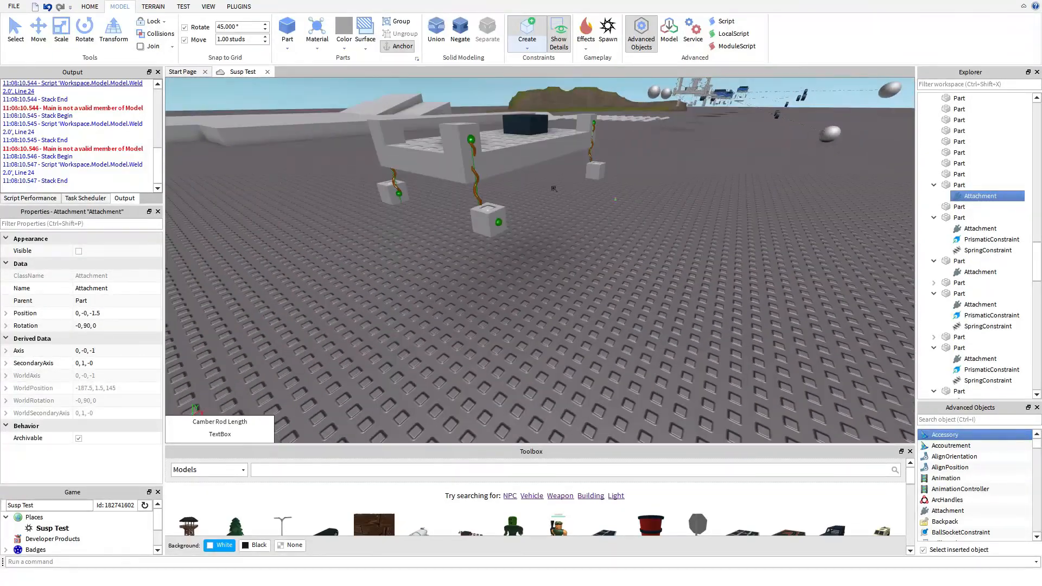
pyautogui.press('a')
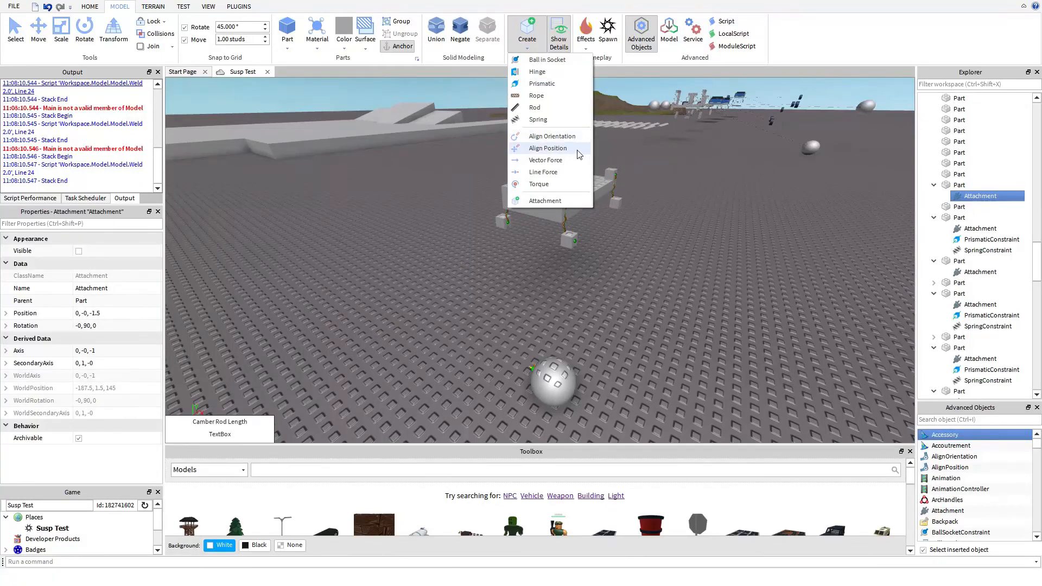
pyautogui.click(567, 154)
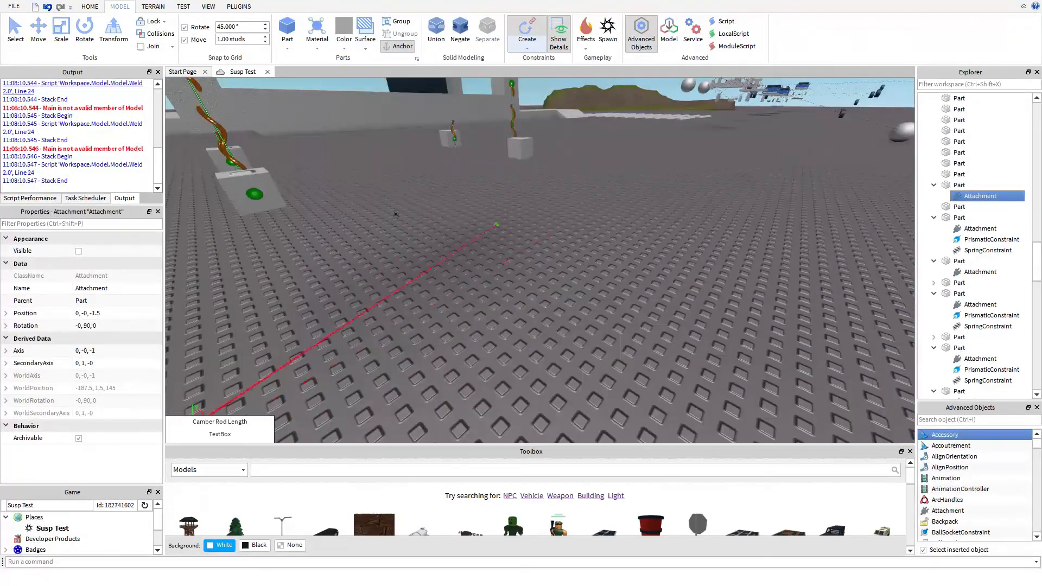
pyautogui.click(497, 231)
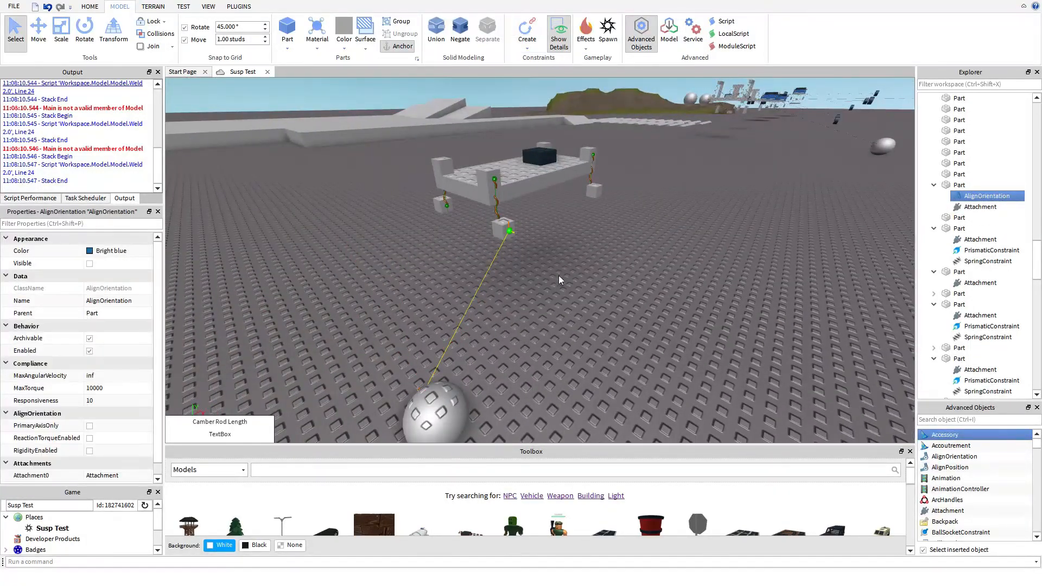
# Check the AlignOrientation constraint's properties and delete the constraint from the sphere.
pyautogui.moveTo(566, 284); pyautogui.dragTo(566, 284, button='right')
pyautogui.press('w')
pyautogui.press('s')
pyautogui.click(568, 283)
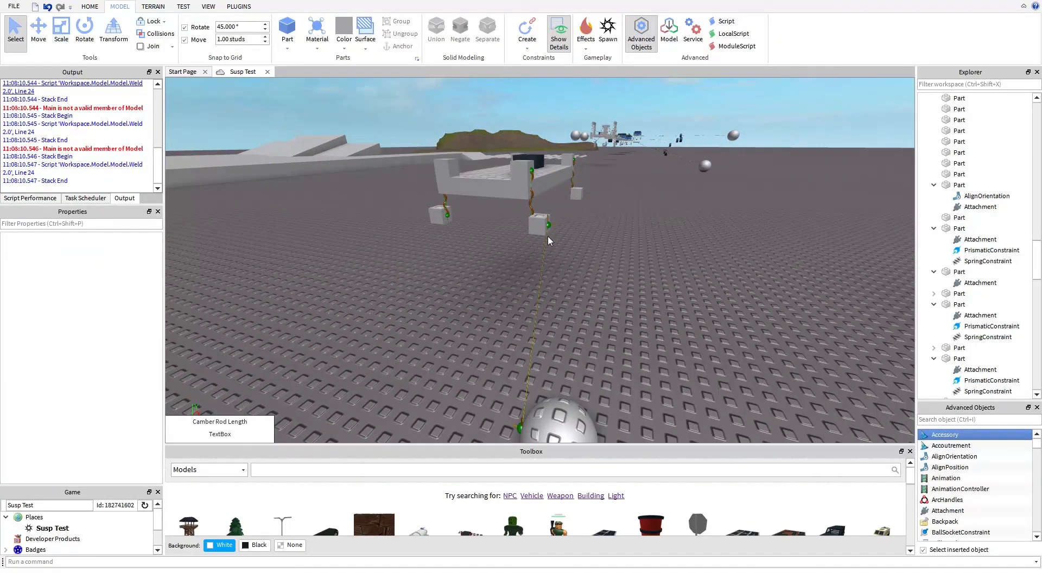
pyautogui.click(545, 248)
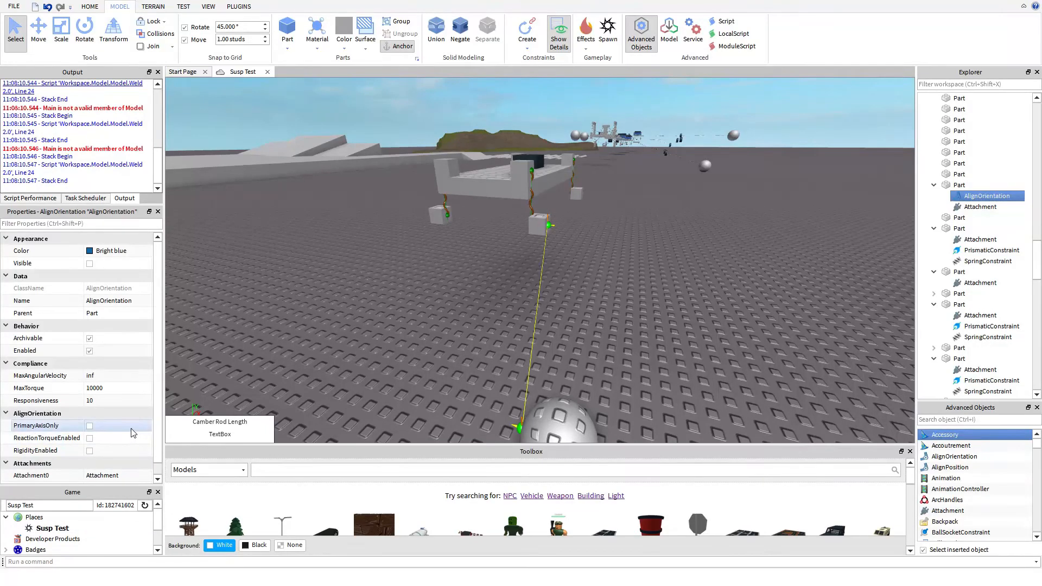
pyautogui.scroll(-1, 131, 430)
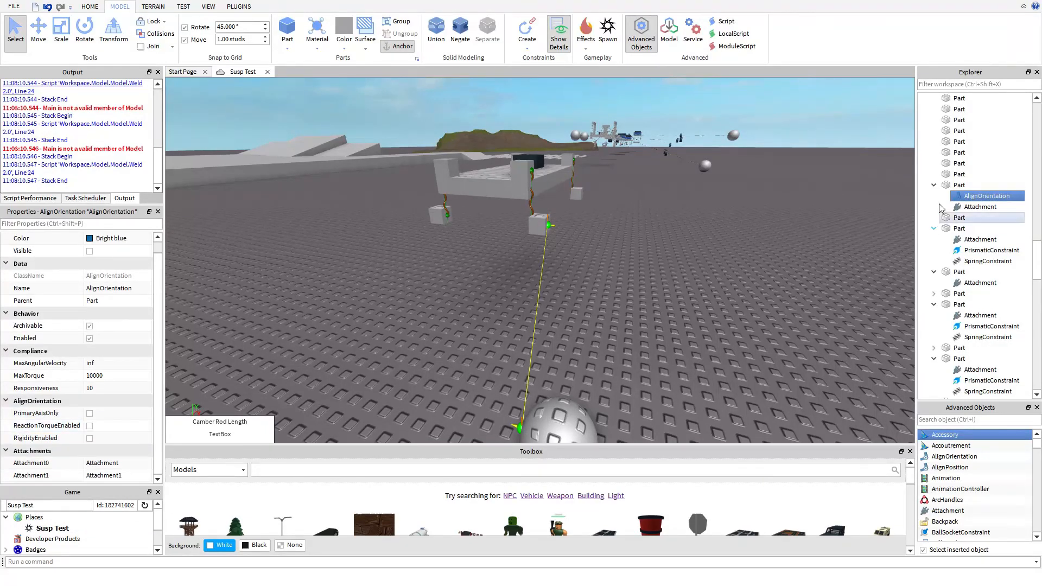
pyautogui.click(958, 185)
pyautogui.click(971, 198)
pyautogui.press('Delete')
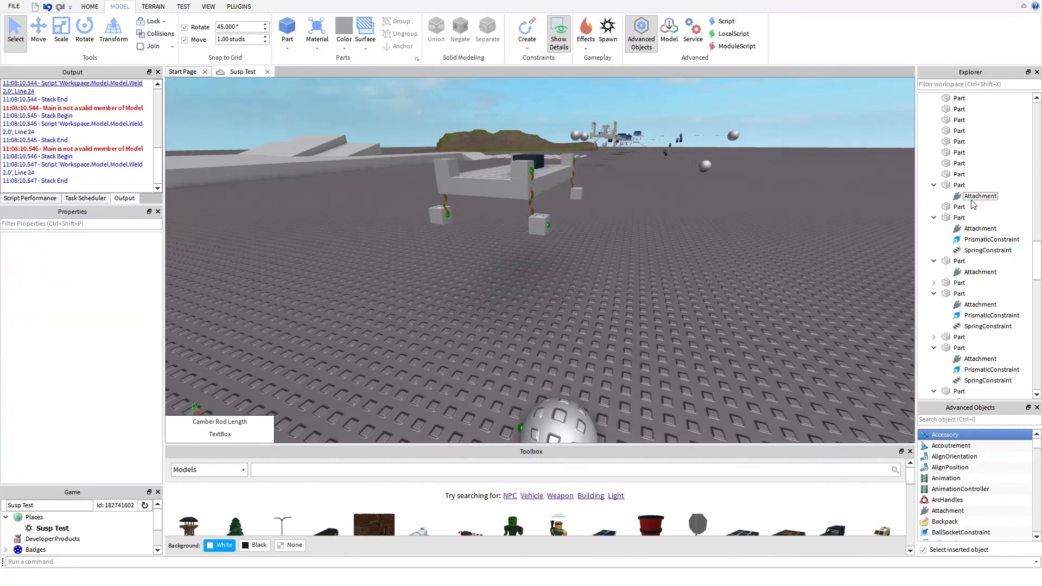
pyautogui.click(247, 6)
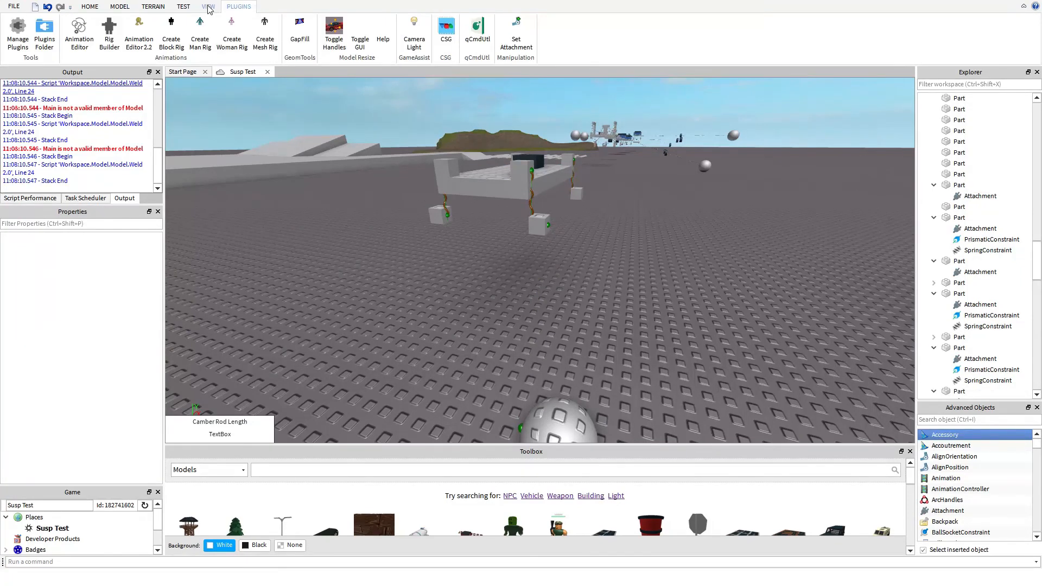
pyautogui.click(209, 7)
pyautogui.click(238, 6)
pyautogui.click(181, 7)
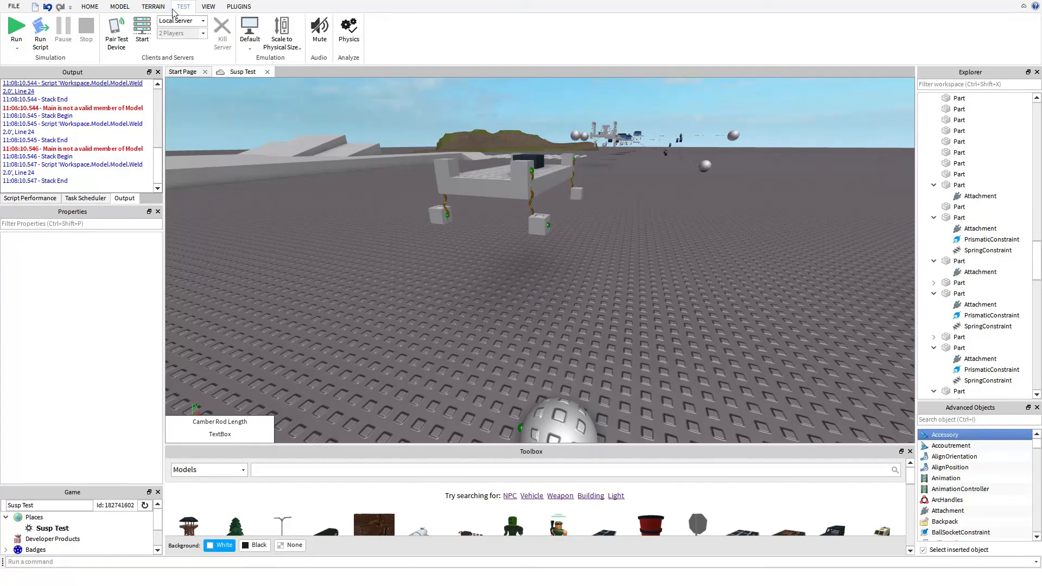
pyautogui.click(153, 7)
pyautogui.click(184, 6)
pyautogui.click(153, 6)
pyautogui.click(120, 6)
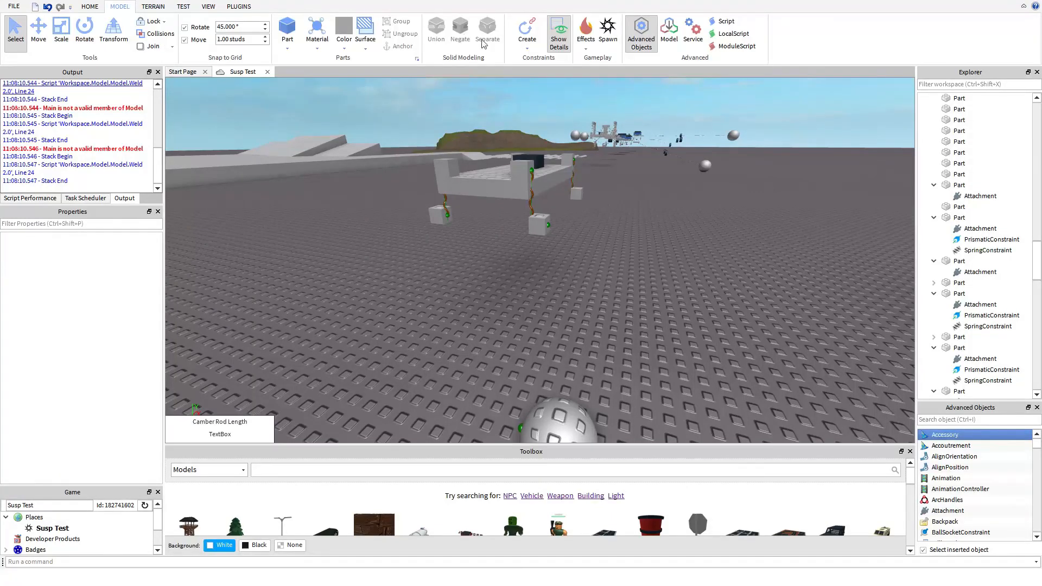
pyautogui.click(527, 44)
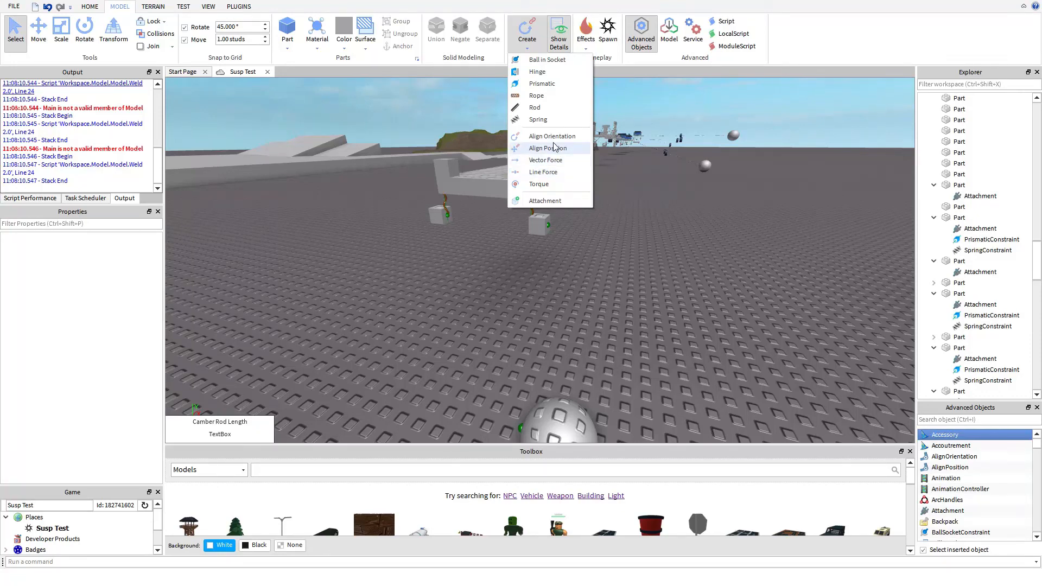
pyautogui.click(548, 72)
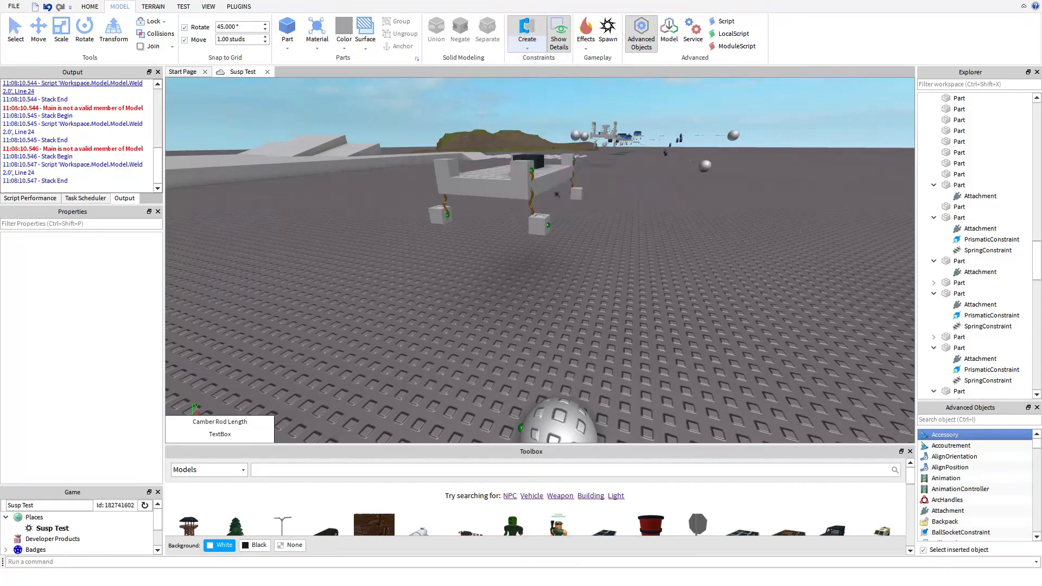
pyautogui.moveTo(548, 225); pyautogui.dragTo(598, 251, button='right')
pyautogui.press('s')
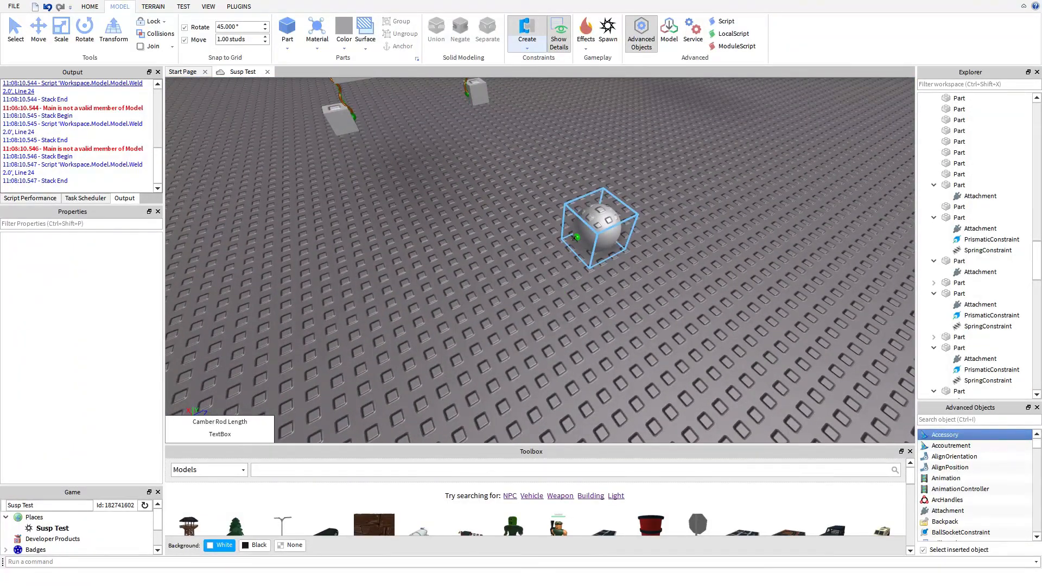
pyautogui.click(577, 237)
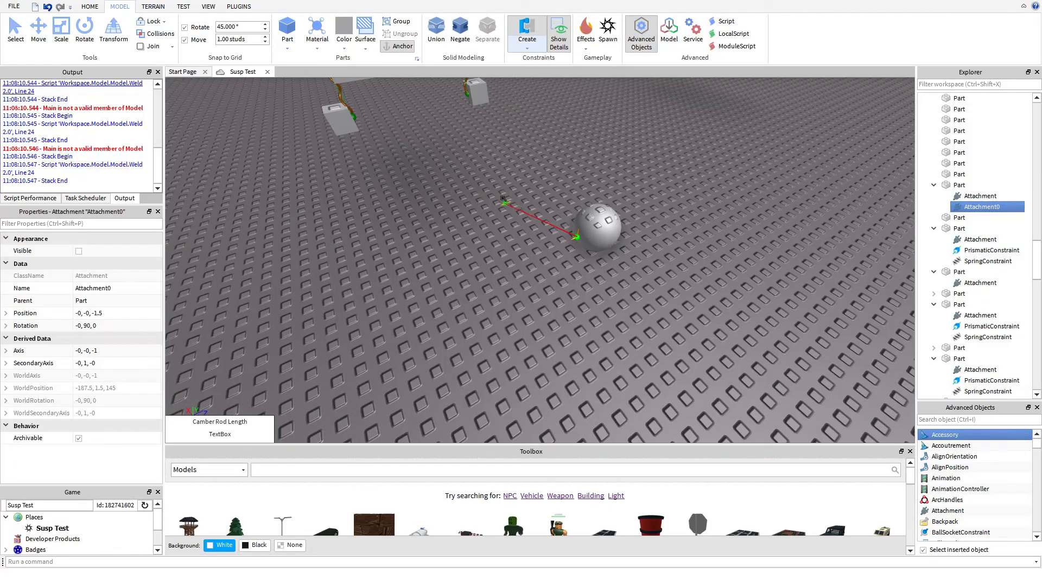
pyautogui.press('Escape')
# Delete both attachments, Attachment and Attachment0, from the sphere.
pyautogui.scroll(3, 543, 239)
pyautogui.click(590, 227)
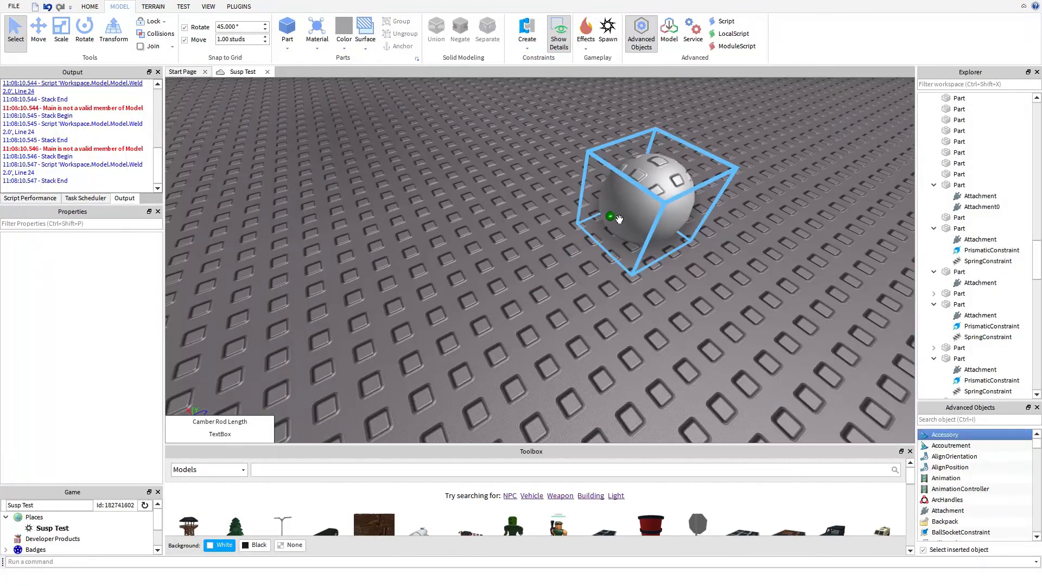
pyautogui.click(609, 218)
pyautogui.press('Delete')
pyautogui.click(980, 199)
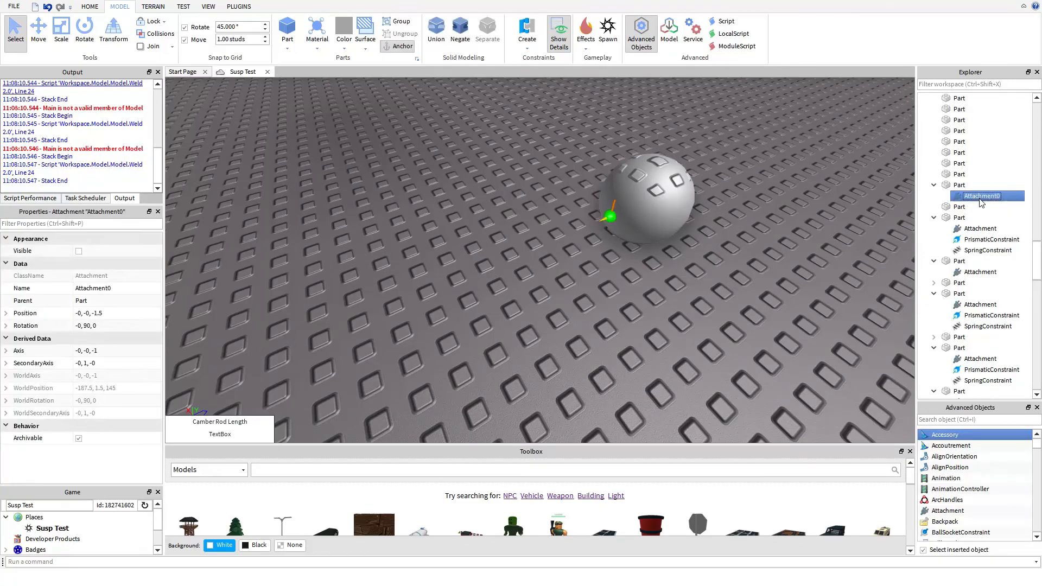
pyautogui.press('Delete')
# Delete Attachment1 and the extra Attachment from the near corner's wheel-mount block, keeping a single attachment.
pyautogui.click(971, 261)
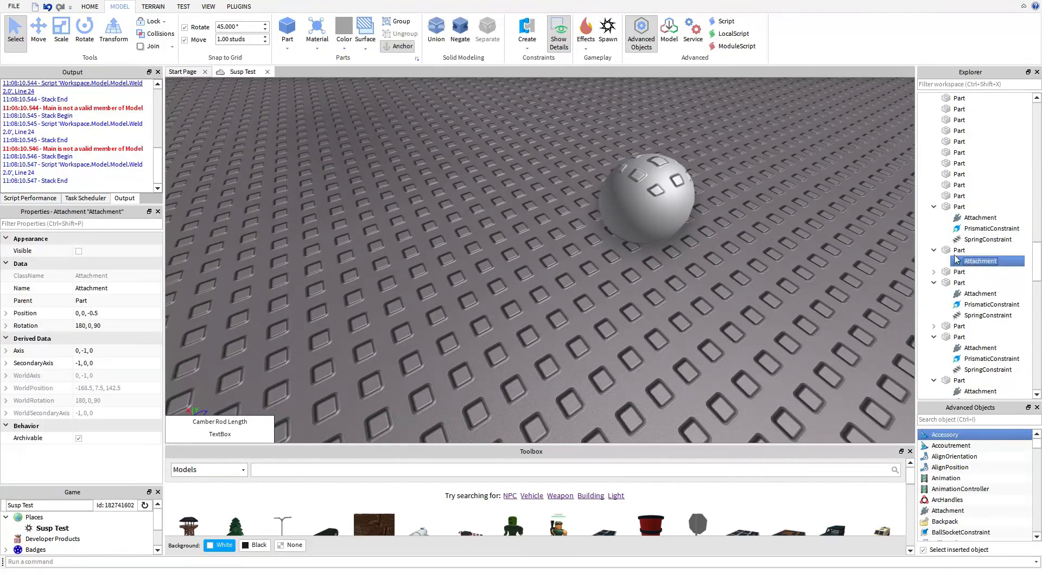
pyautogui.moveTo(547, 168); pyautogui.dragTo(545, 164, button='right')
pyautogui.press('d')
pyautogui.press('s')
pyautogui.click(493, 229)
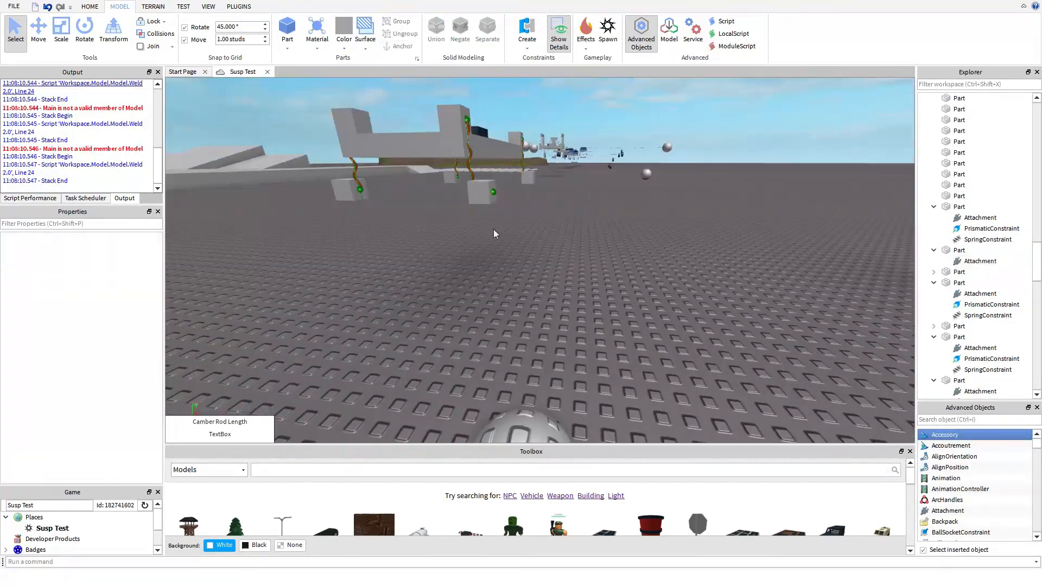
pyautogui.click(473, 191)
pyautogui.scroll(-1, 985, 389)
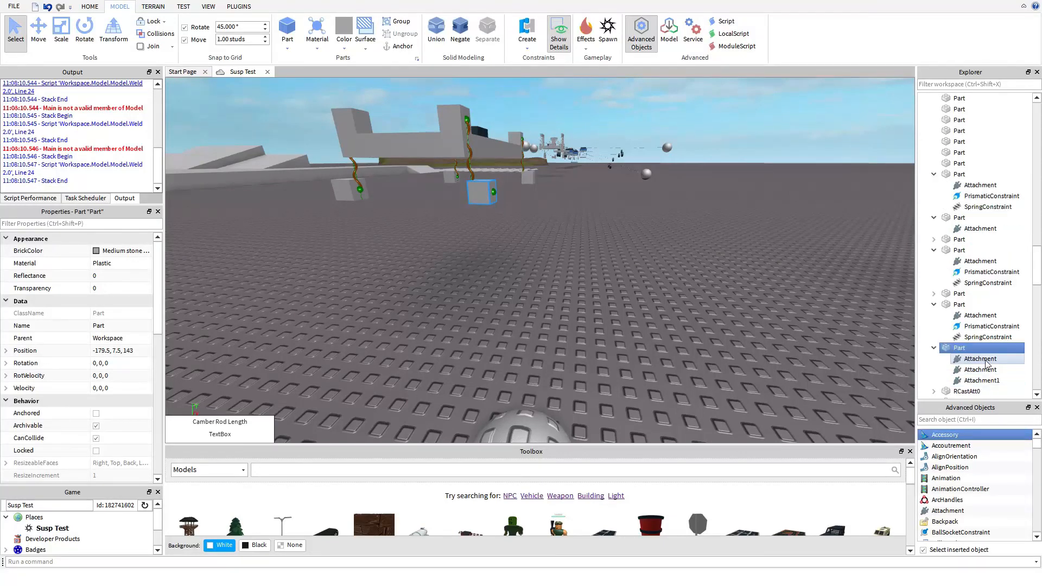
pyautogui.click(984, 369)
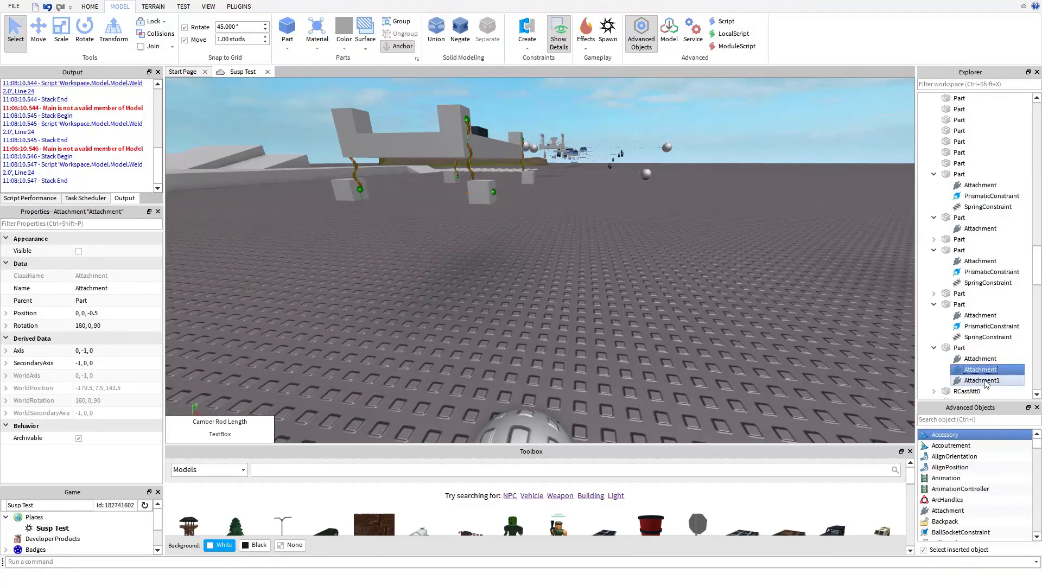
pyautogui.click(986, 383)
pyautogui.click(984, 373)
pyautogui.click(983, 382)
pyautogui.press('Delete')
pyautogui.click(981, 370)
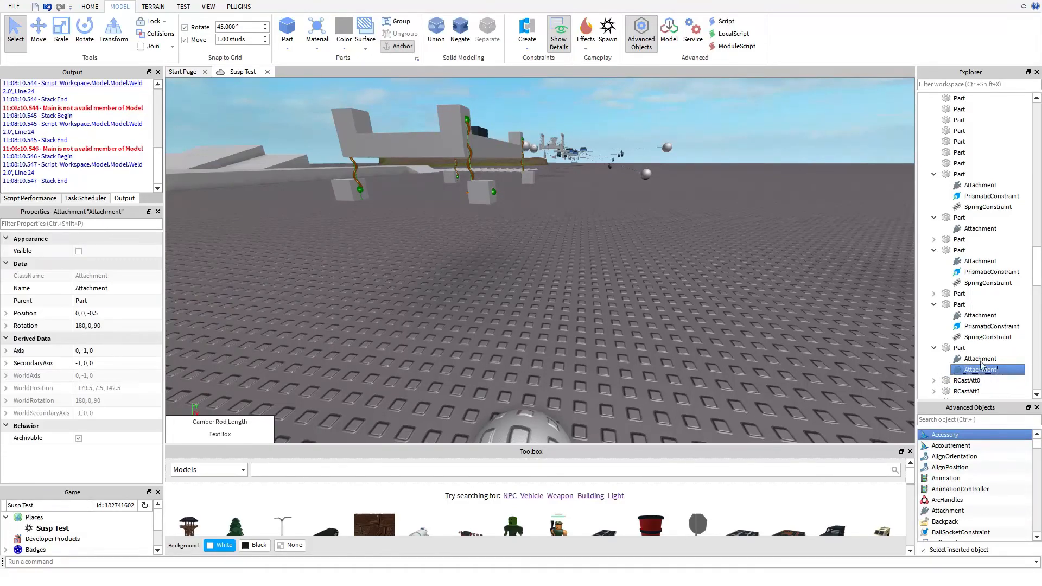
pyautogui.click(979, 359)
pyautogui.press('Delete')
# Create a Hinge constraint from the side of the sphere to the near corner's wheel-mount block.
pyautogui.moveTo(557, 286); pyautogui.dragTo(558, 289, button='right')
pyautogui.press('a')
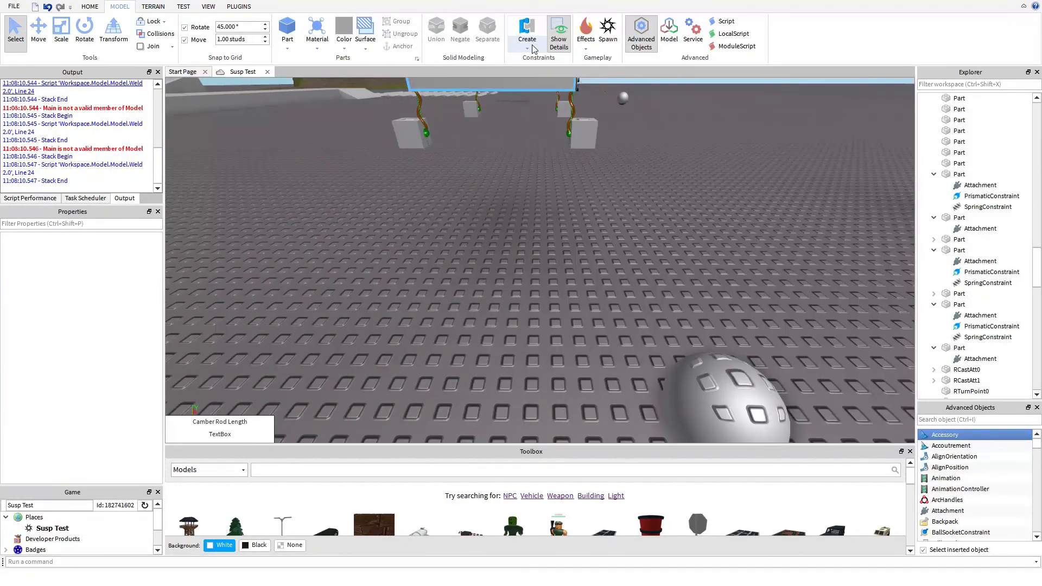
pyautogui.click(533, 49)
pyautogui.click(549, 76)
pyautogui.moveTo(668, 280); pyautogui.dragTo(680, 328, button='right')
pyautogui.press('s')
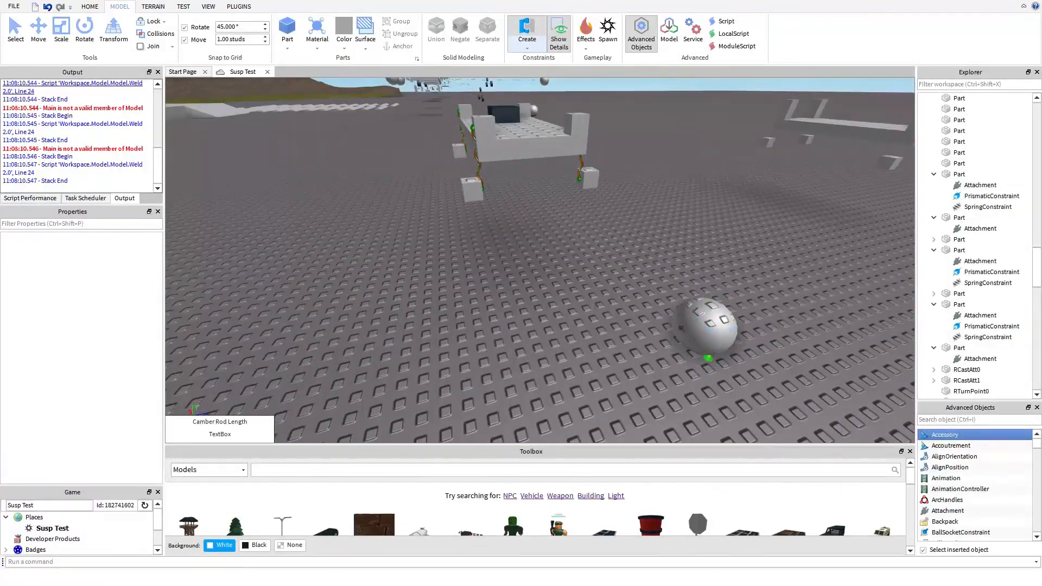
pyautogui.click(680, 328)
pyautogui.press('s')
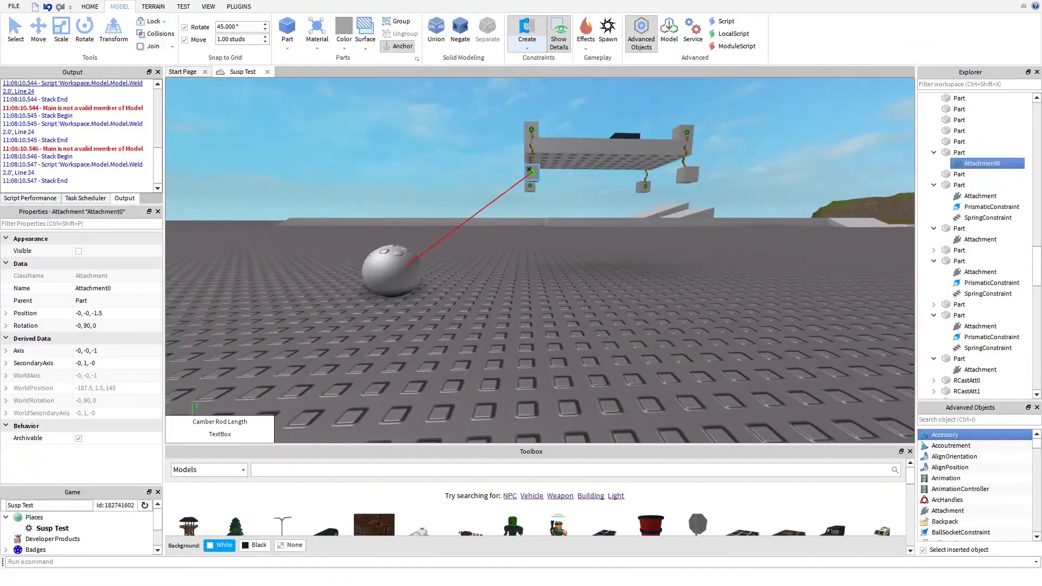
pyautogui.click(531, 171)
pyautogui.press('a')
pyautogui.moveTo(516, 314); pyautogui.dragTo(516, 310, button='right')
pyautogui.press('w')
pyautogui.press('s')
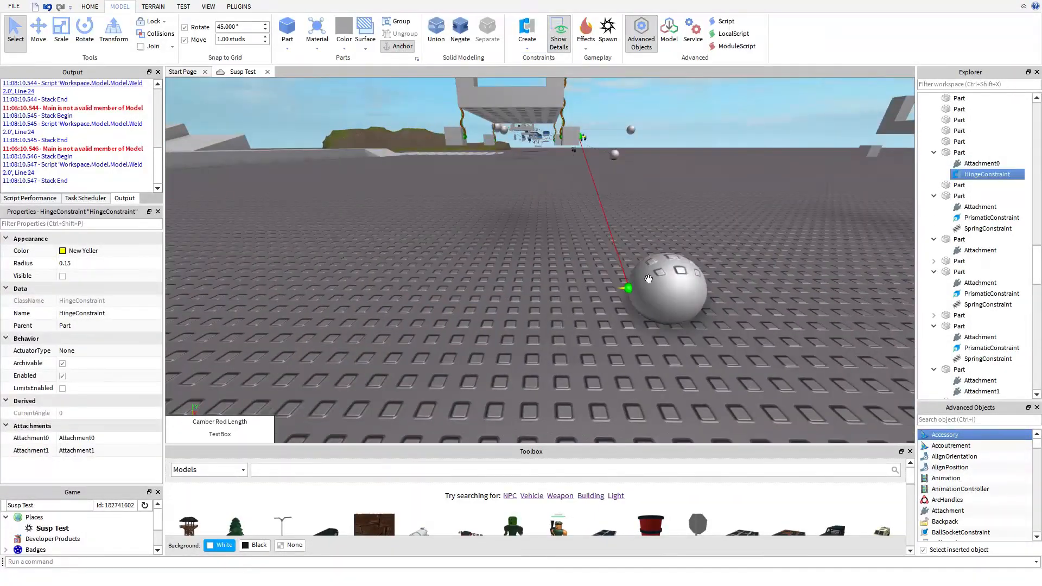
# Move the hinged sphere along the X axis to X -180.5, toward the near corner of the chassis.
pyautogui.click(648, 279)
pyautogui.hotkey('ctrl', '2')
pyautogui.scroll(3, 569, 174)
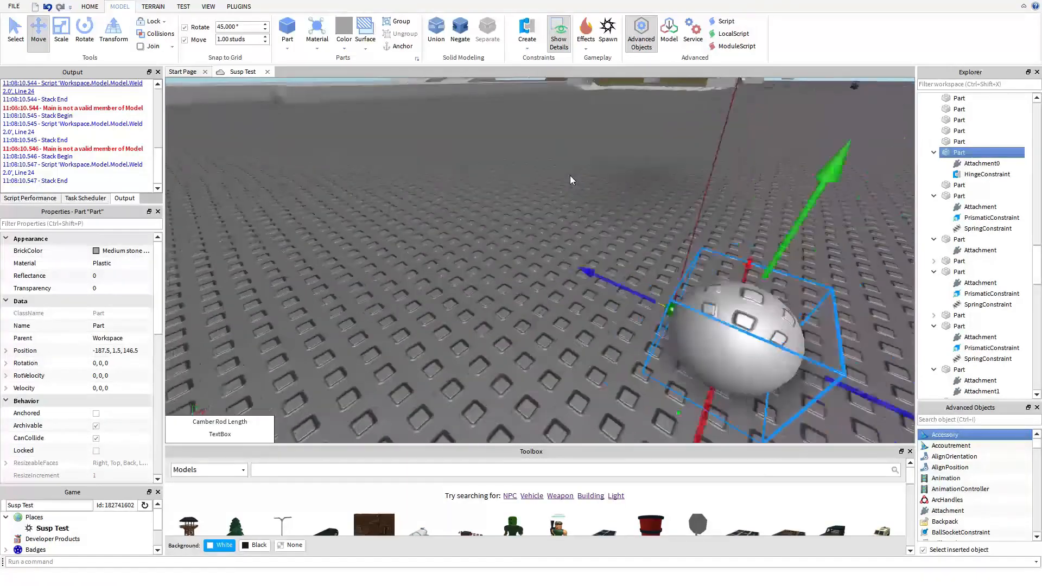
pyautogui.moveTo(569, 175); pyautogui.dragTo(569, 175, button='right')
pyautogui.press('d')
pyautogui.moveTo(535, 295); pyautogui.dragTo(666, 230)
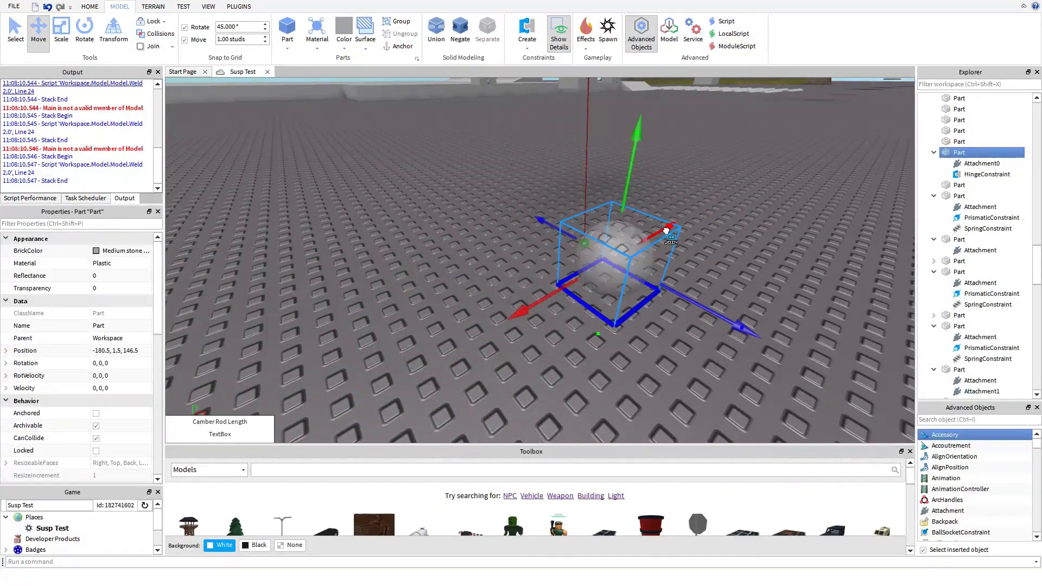
# Raise the sphere to Y 7.5 and shift it to X -179.5, level with the near corner's wheel-mount block.
pyautogui.moveTo(640, 134); pyautogui.dragTo(640, 48)
pyautogui.moveTo(596, 278); pyautogui.dragTo(593, 276, button='right')
pyautogui.scroll(2, 614, 255)
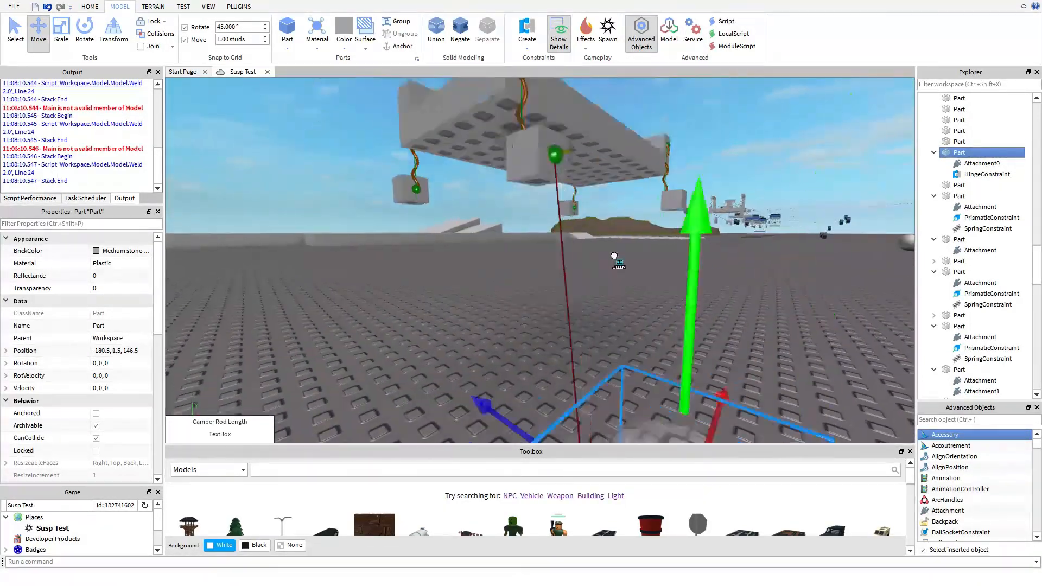
pyautogui.scroll(-3, 613, 256)
pyautogui.moveTo(609, 183); pyautogui.dragTo(614, 115)
pyautogui.scroll(3, 460, 304)
pyautogui.moveTo(460, 305); pyautogui.dragTo(428, 288, button='right')
pyautogui.scroll(-3, 427, 292)
pyautogui.moveTo(553, 241); pyautogui.dragTo(584, 249)
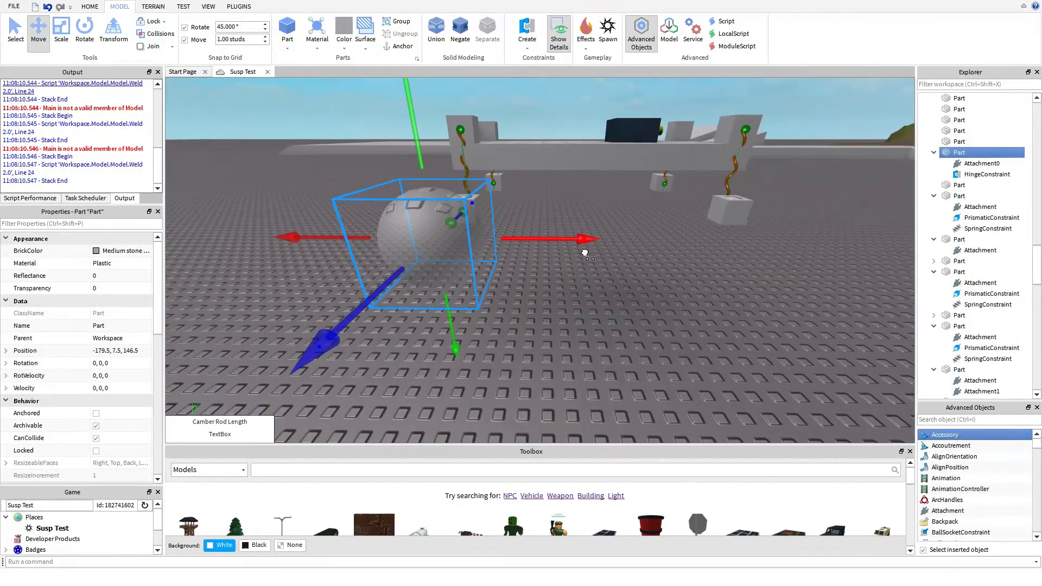
# Set the move snap to 0.50 studs and slide the sphere toward the wheel-mount block to Z 145.
pyautogui.moveTo(575, 254); pyautogui.dragTo(542, 247, button='right')
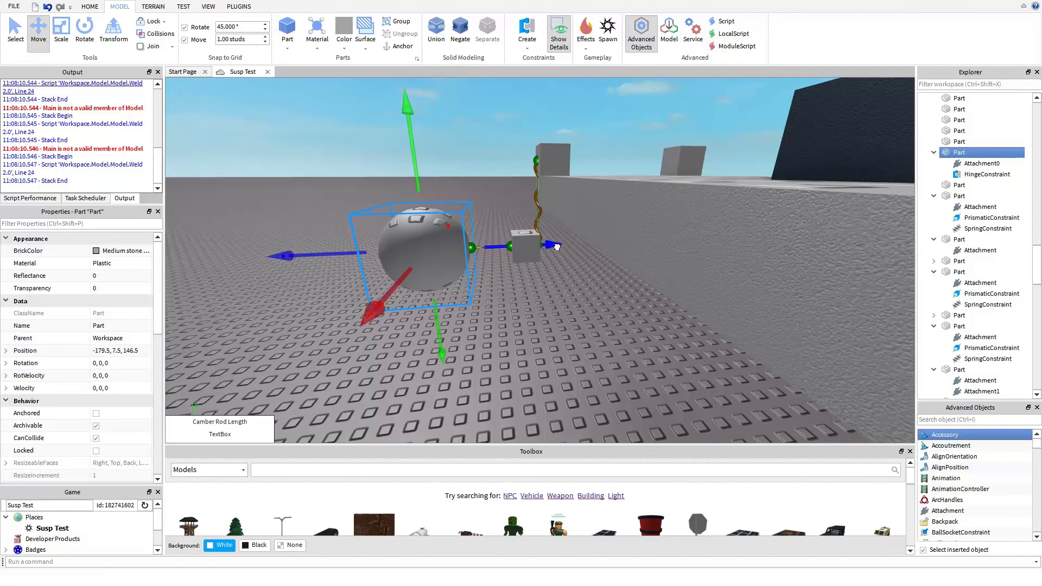
pyautogui.moveTo(557, 247); pyautogui.dragTo(589, 251)
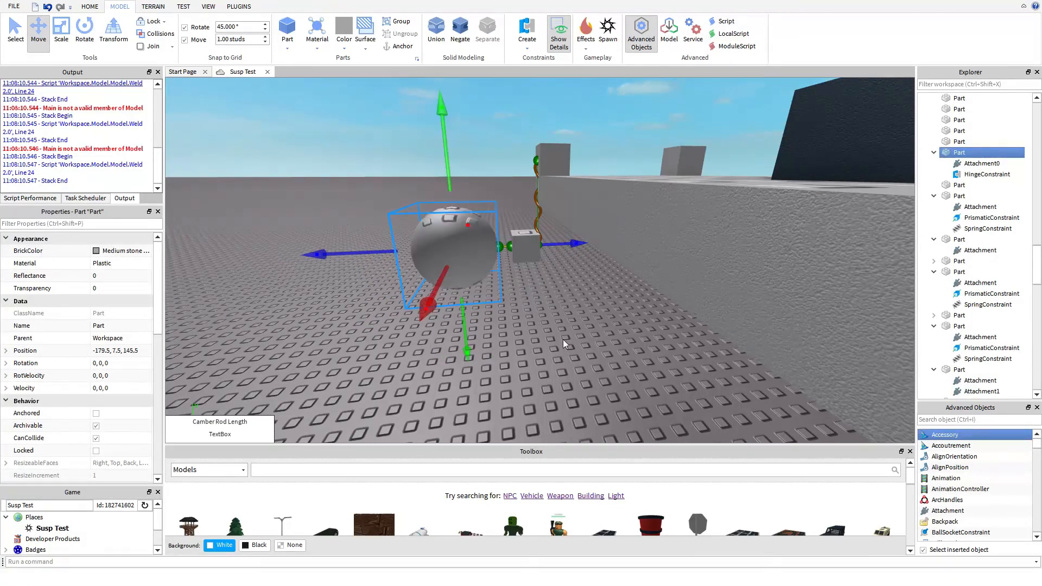
pyautogui.scroll(3, 539, 331)
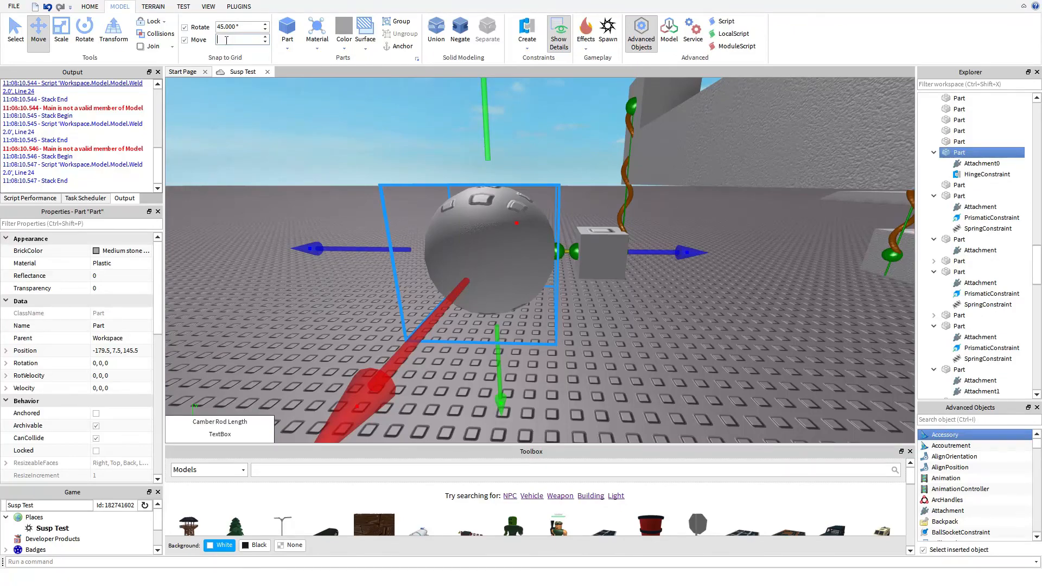
pyautogui.moveTo(695, 251); pyautogui.dragTo(718, 253)
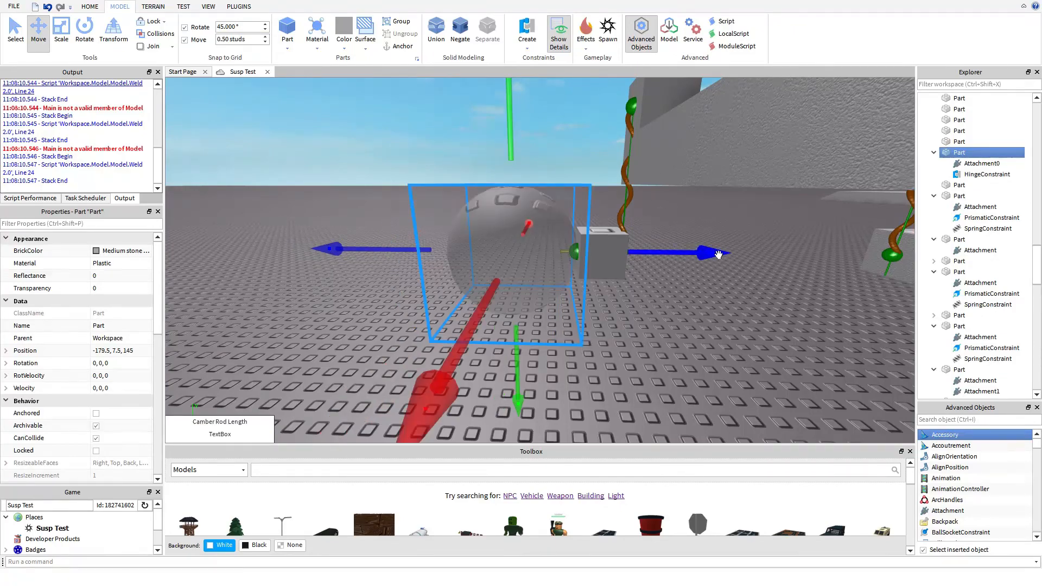
pyautogui.click(632, 320)
# Run the physics simulation, inspect how the sphere and suspension behave from several sides, and stop the run.
pyautogui.moveTo(633, 321); pyautogui.dragTo(577, 306, button='right')
pyautogui.scroll(3, 632, 320)
pyautogui.press('s')
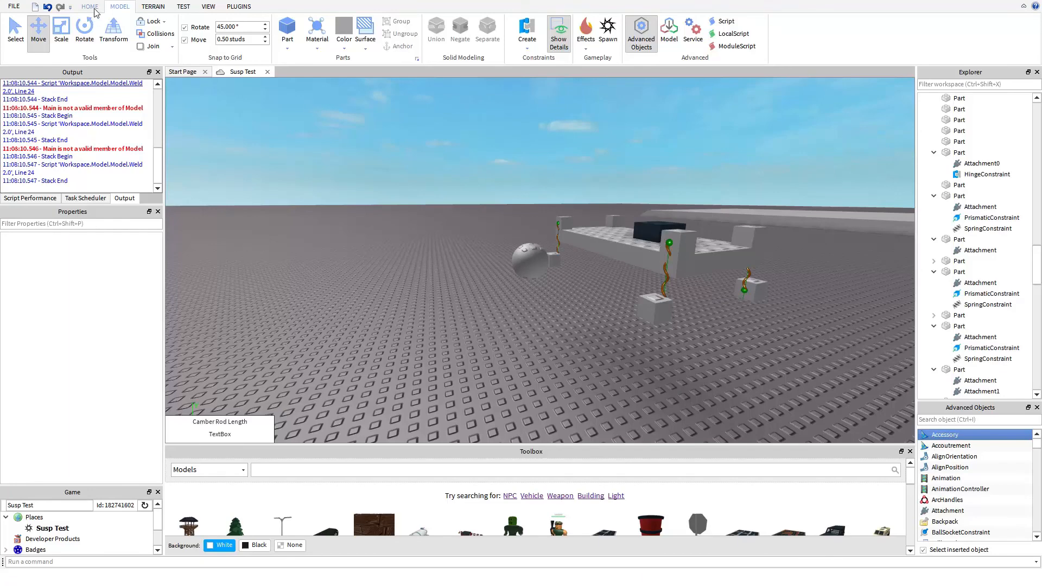
pyautogui.click(94, 8)
pyautogui.click(473, 48)
pyautogui.click(491, 71)
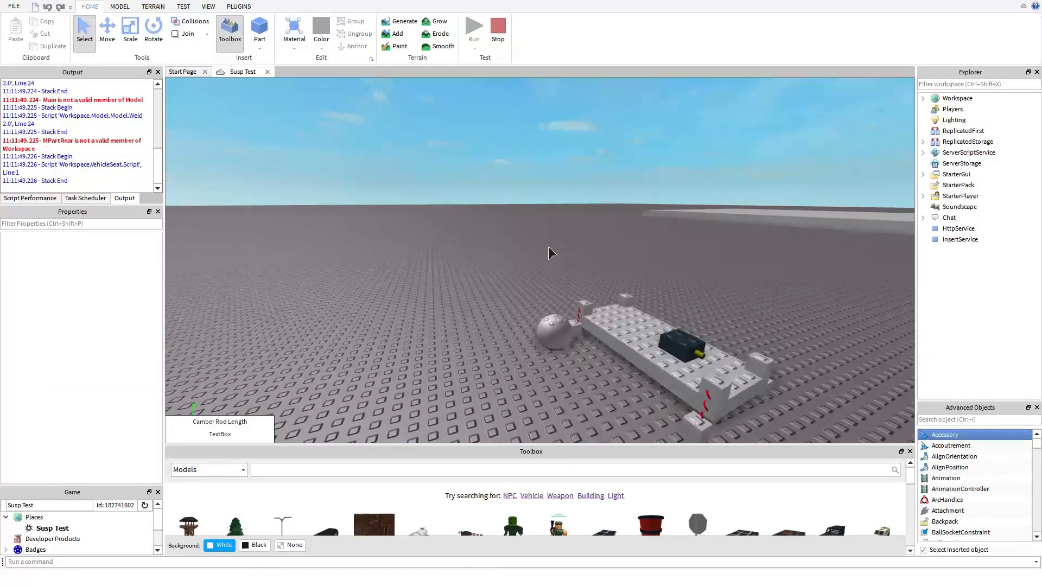
pyautogui.press('w')
pyautogui.moveTo(502, 226); pyautogui.dragTo(503, 225, button='right')
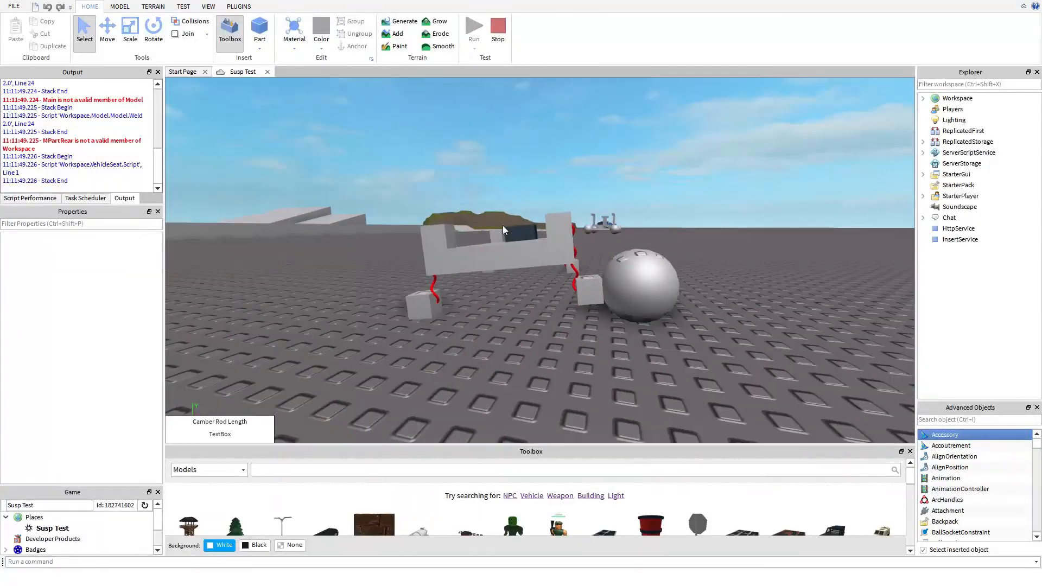
pyautogui.press('w')
pyautogui.moveTo(549, 152); pyautogui.dragTo(549, 150, button='right')
pyautogui.press('s')
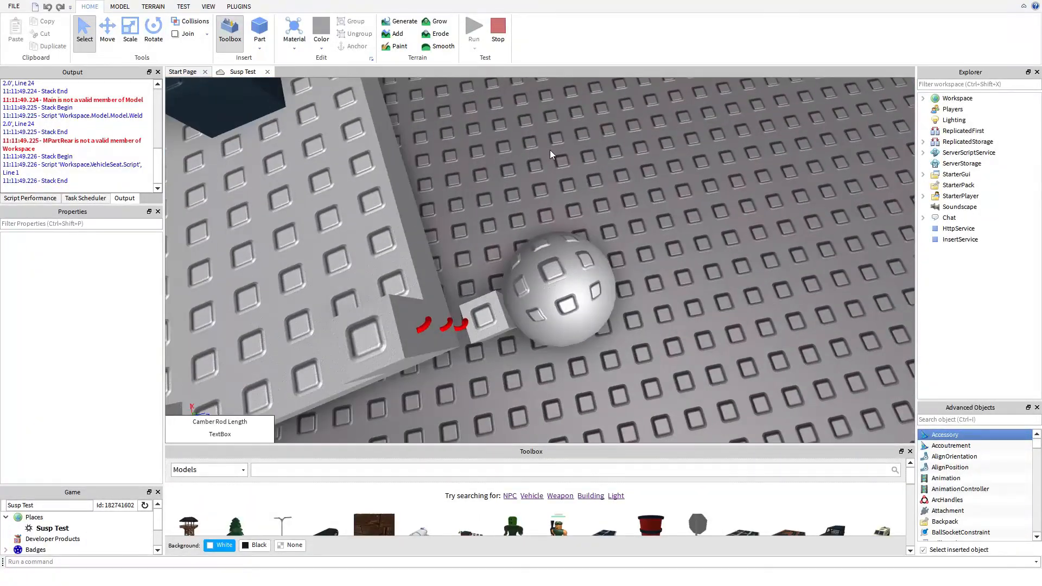
pyautogui.scroll(-5, 549, 149)
pyautogui.click(498, 30)
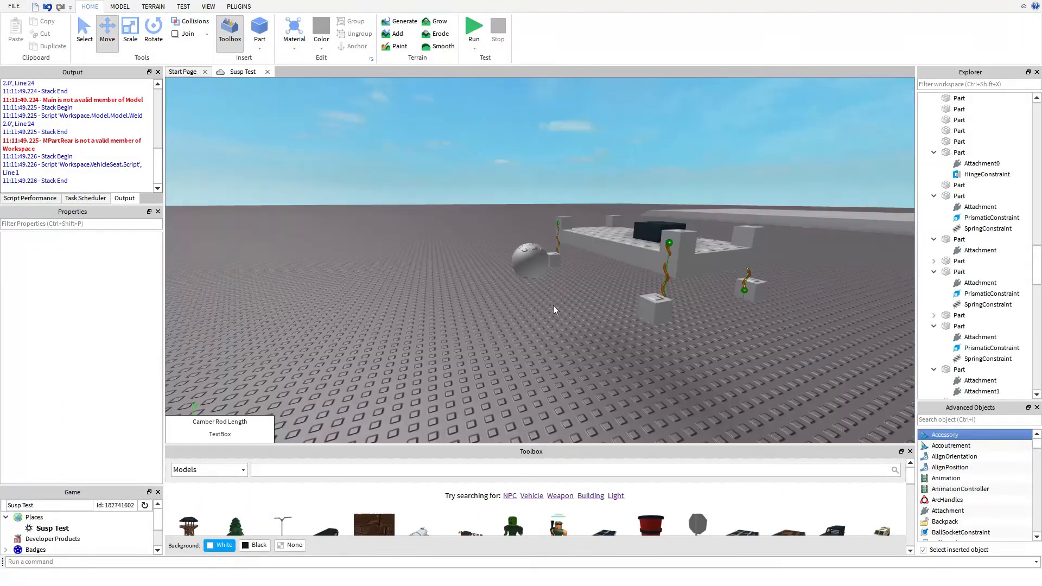
# Check the position and rotation properties of the sphere's Attachment0.
pyautogui.press('w')
pyautogui.moveTo(534, 308); pyautogui.dragTo(535, 308, button='right')
pyautogui.click(508, 276)
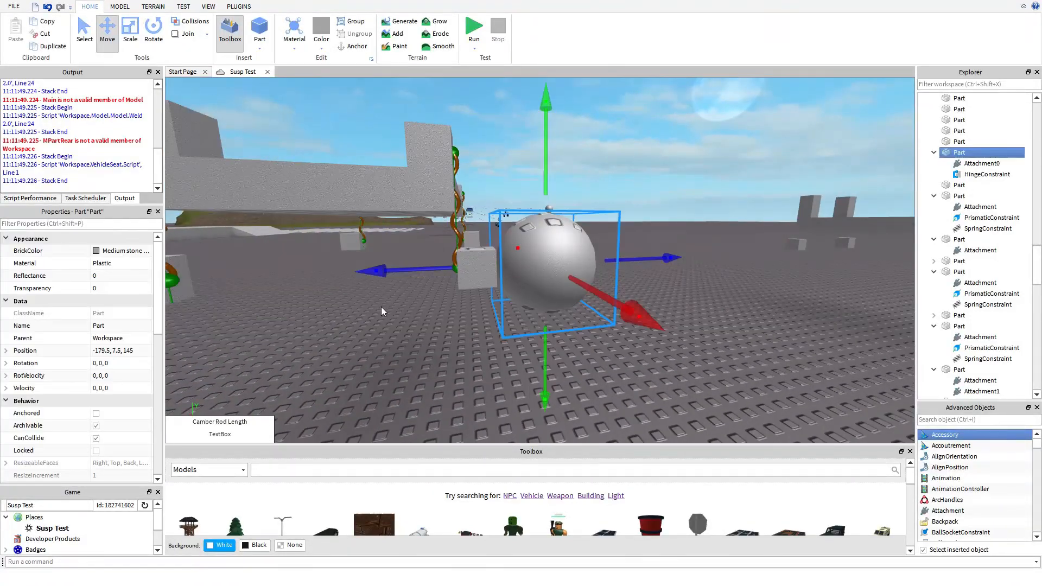
pyautogui.click(971, 164)
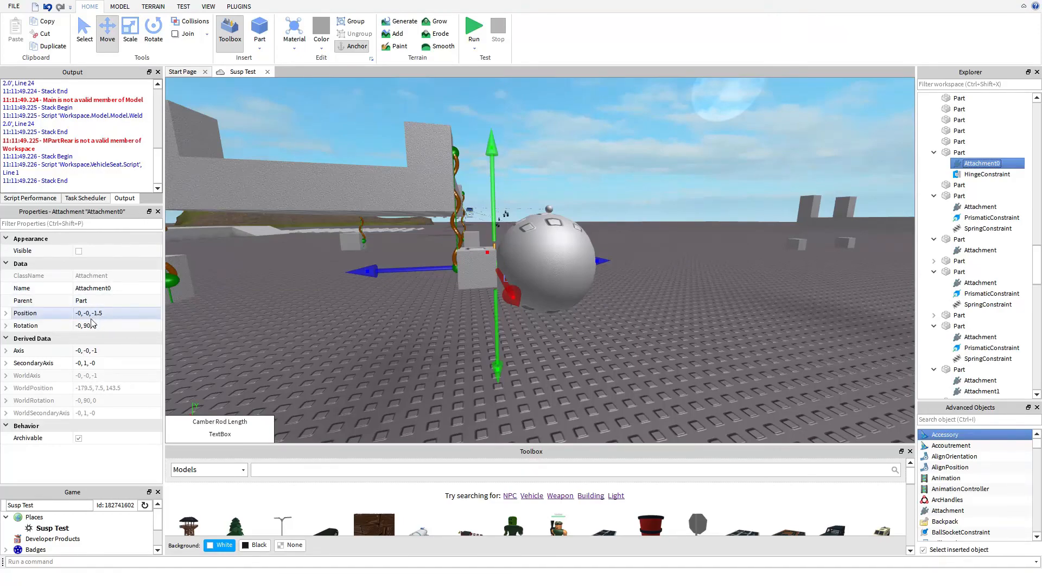
pyautogui.click(637, 307)
# Select all the chassis parts together without the sphere and check their shared properties.
pyautogui.scroll(-10, 637, 307)
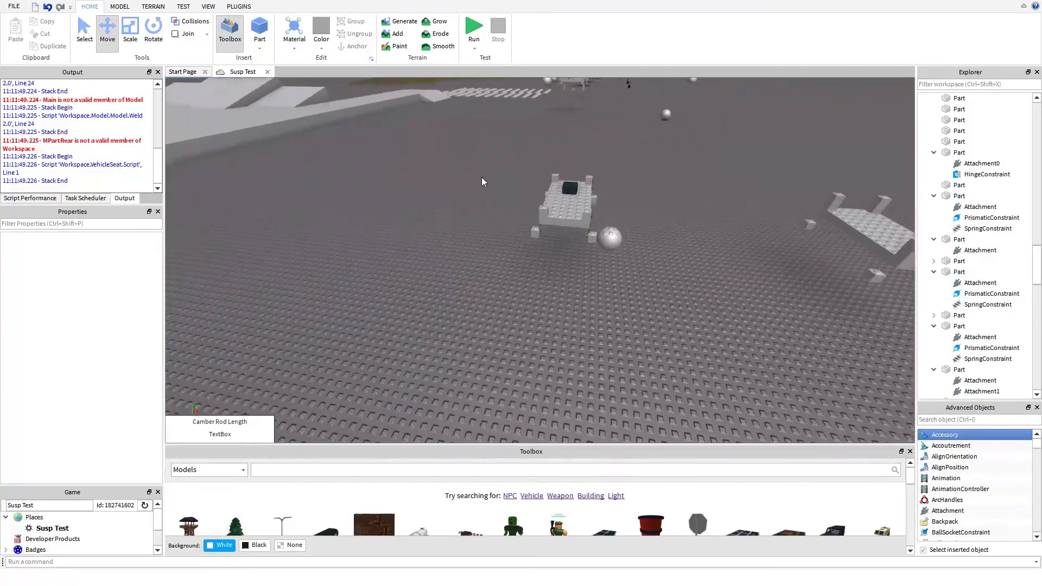
pyautogui.moveTo(462, 149); pyautogui.dragTo(592, 284)
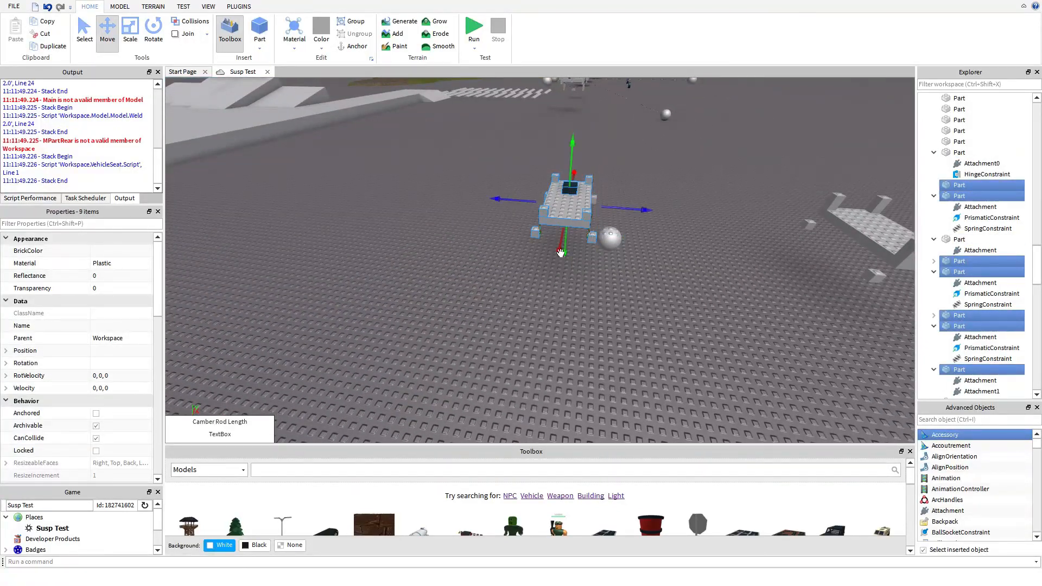
pyautogui.moveTo(454, 158); pyautogui.dragTo(454, 158, button='right')
pyautogui.moveTo(409, 135); pyautogui.dragTo(572, 277)
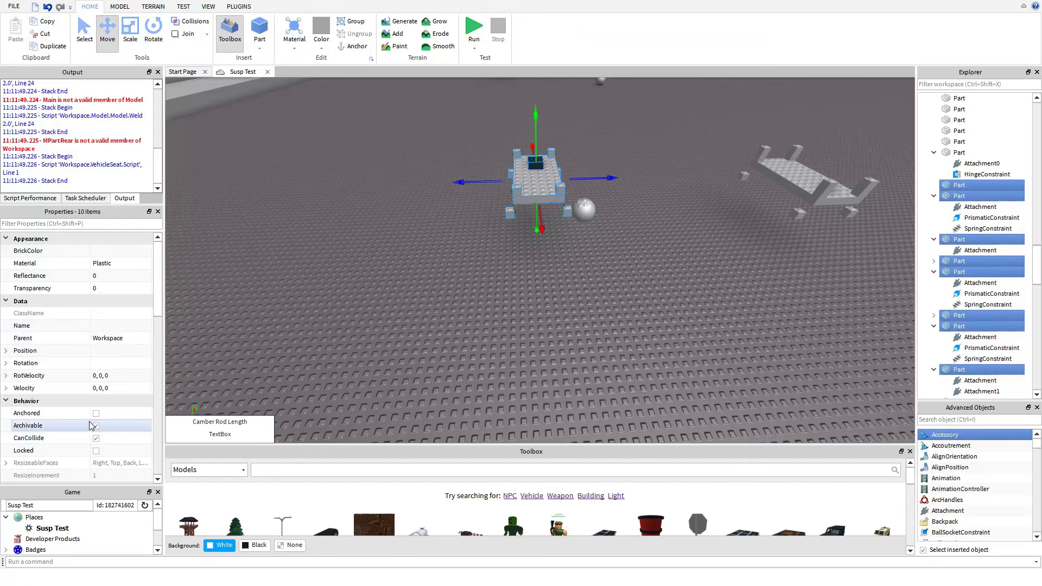
pyautogui.click(651, 309)
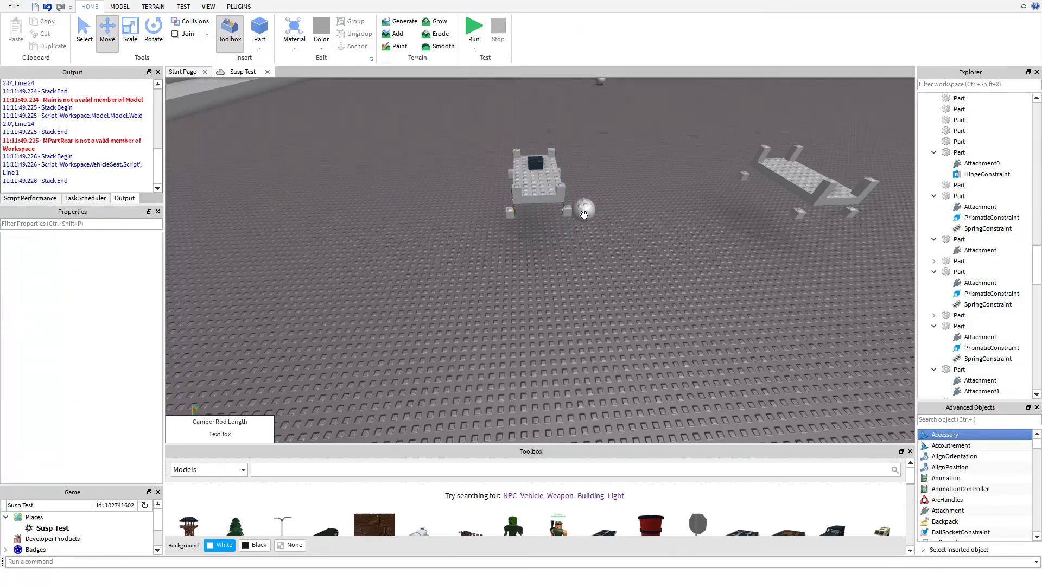
# Set the position of the sphere's Attachment0 to 0, 0, 0 so it sits at the sphere's center.
pyautogui.click(585, 210)
pyautogui.press('f')
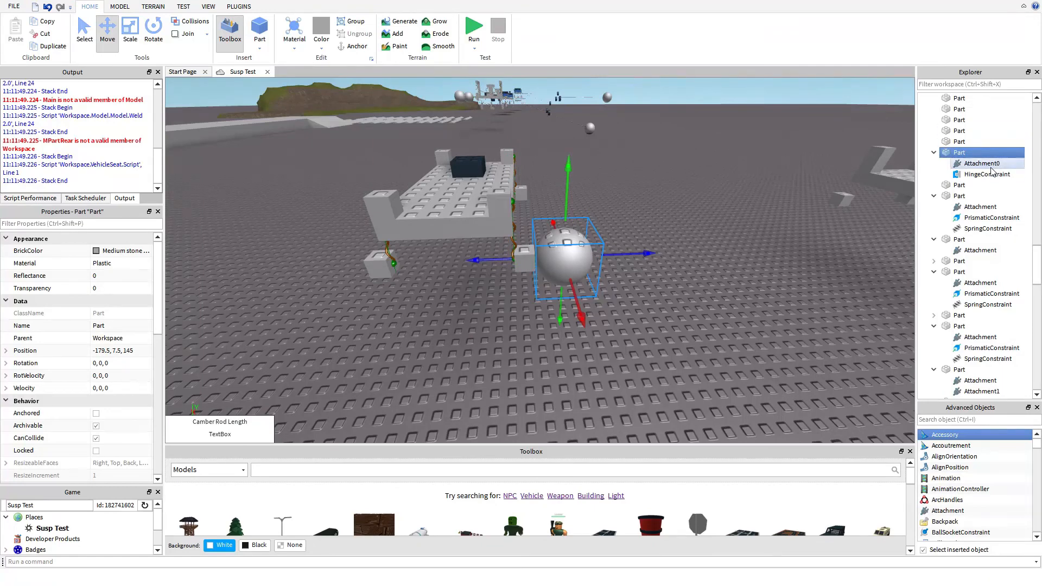
pyautogui.click(981, 163)
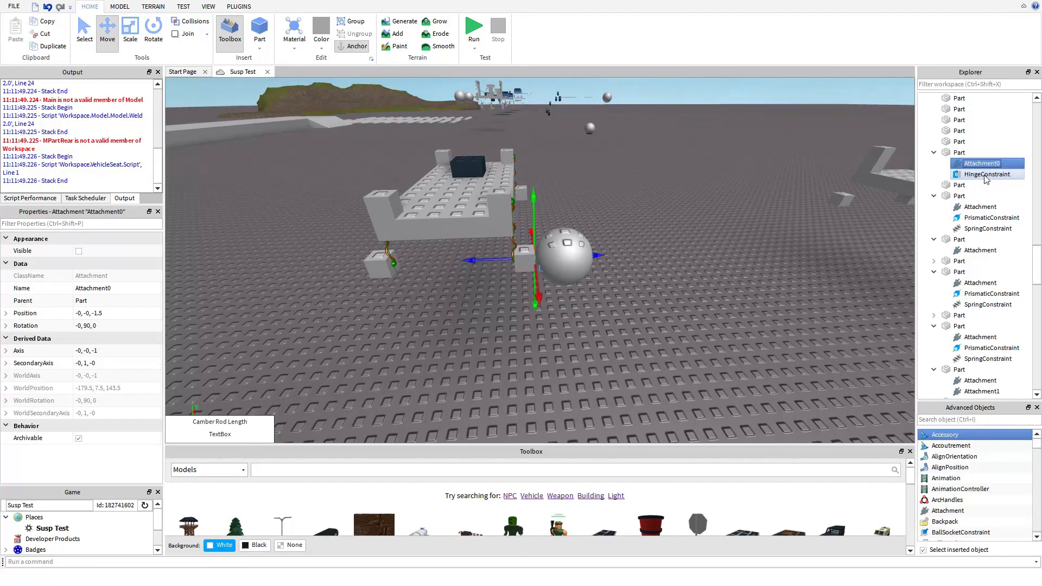
pyautogui.click(119, 314)
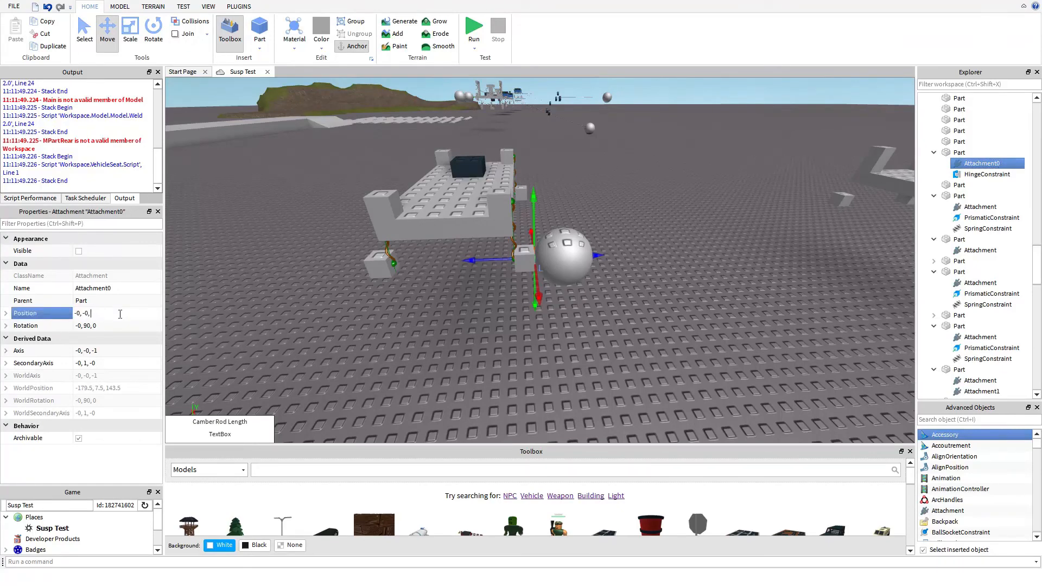
pyautogui.write('0')
pyautogui.press('Return')
# Set the position of Attachment1 in the near corner's wheel-mount block to 0, 0, 0.
pyautogui.moveTo(471, 260); pyautogui.dragTo(477, 258, button='right')
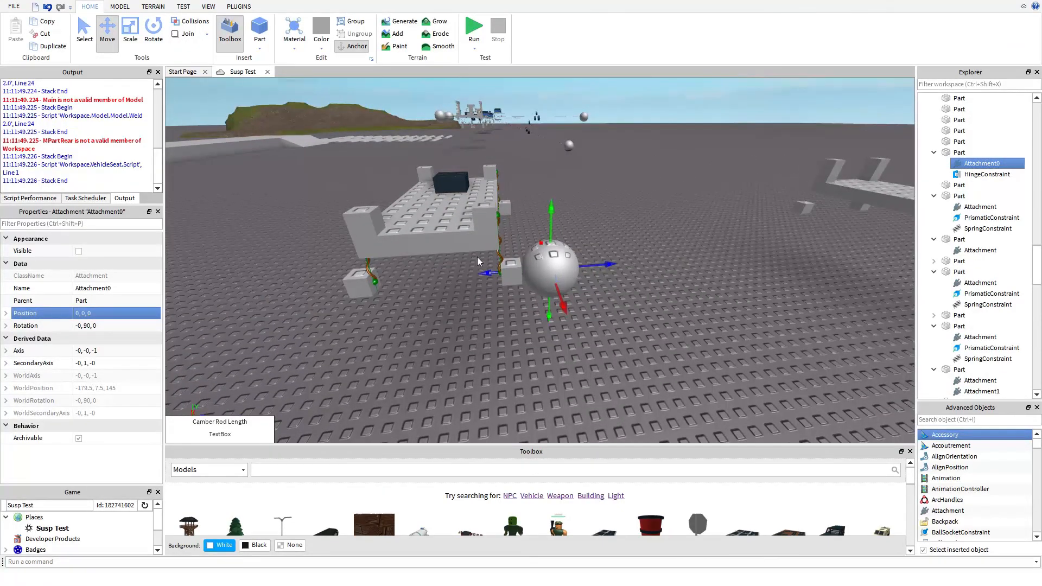
pyautogui.click(515, 279)
pyautogui.scroll(-1, 983, 396)
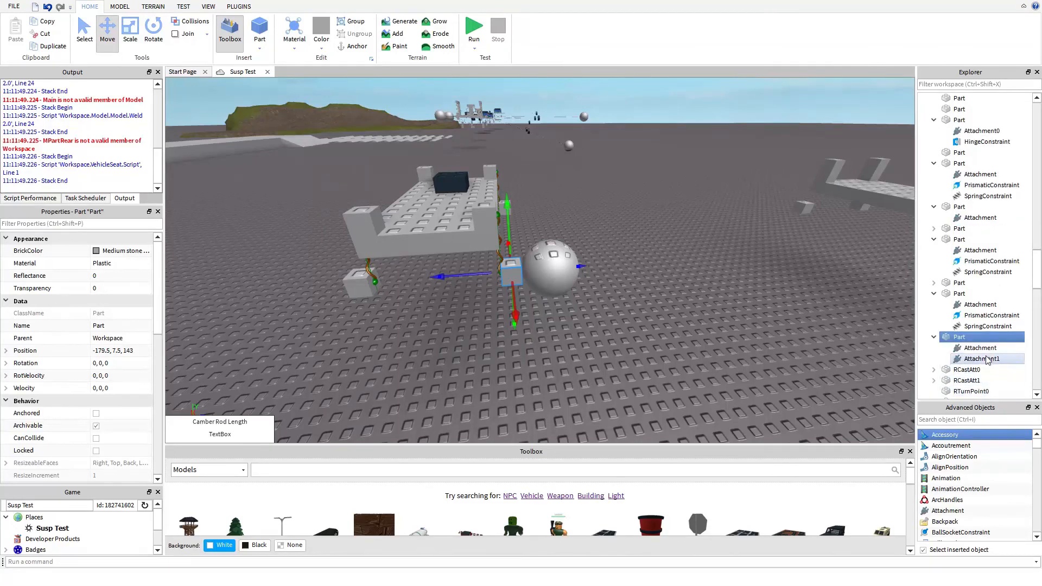
pyautogui.click(983, 359)
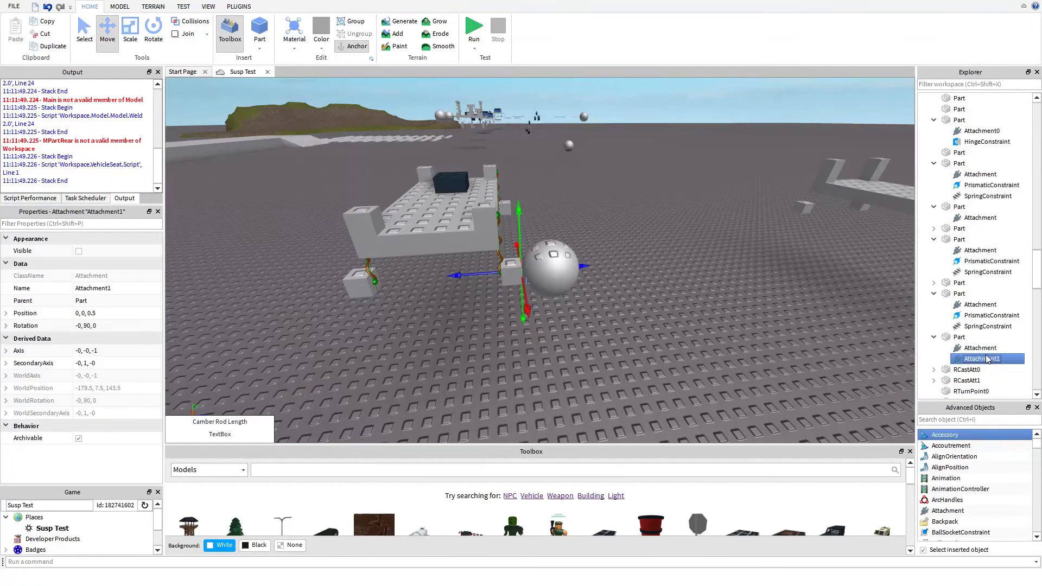
pyautogui.doubleClick(104, 312)
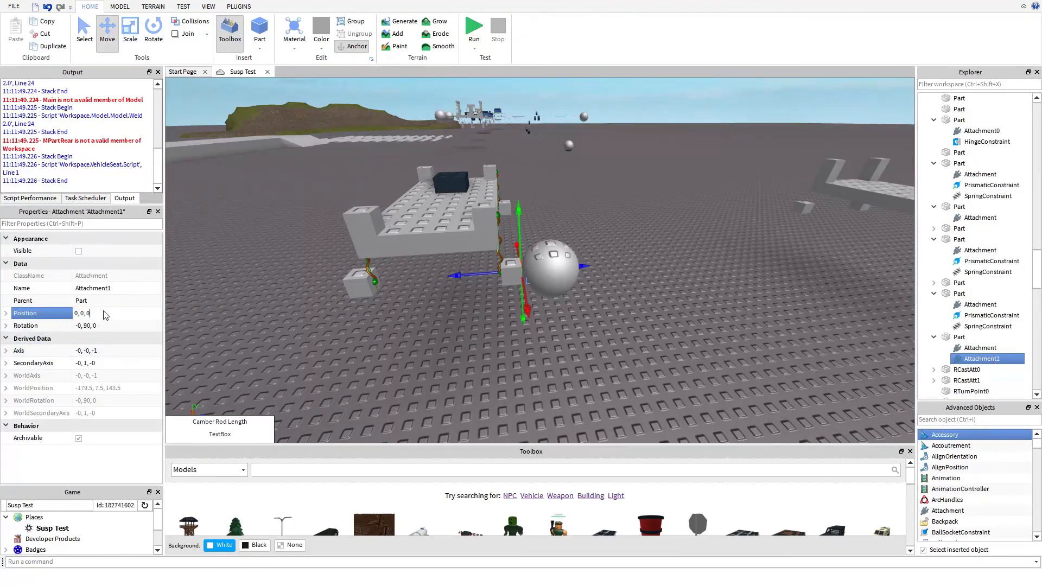
pyautogui.press('Return')
pyautogui.click(630, 356)
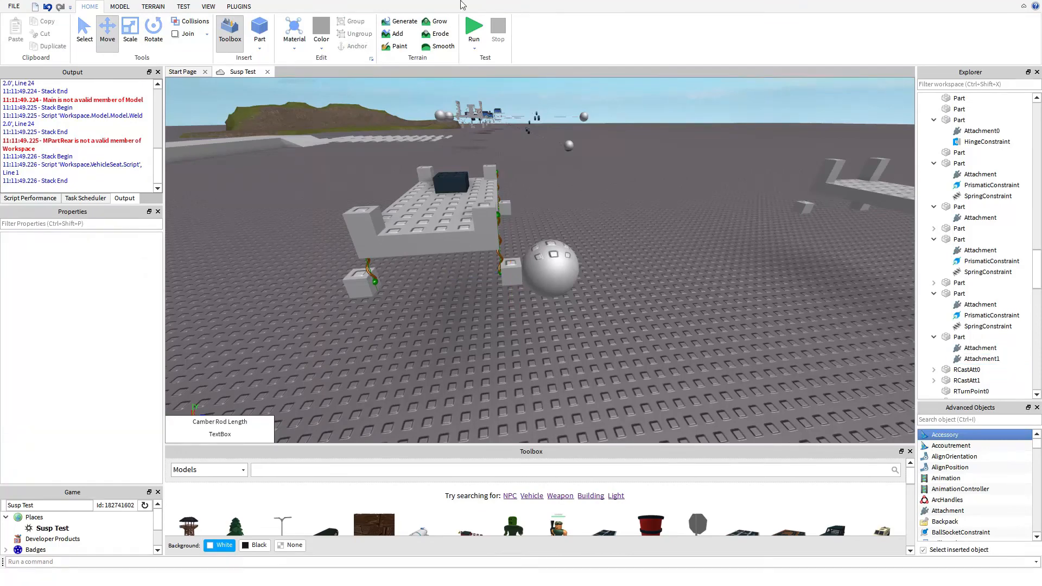
# Run the simulation briefly to test the centered hinge attachments, and stop it.
pyautogui.click(473, 47)
pyautogui.click(505, 84)
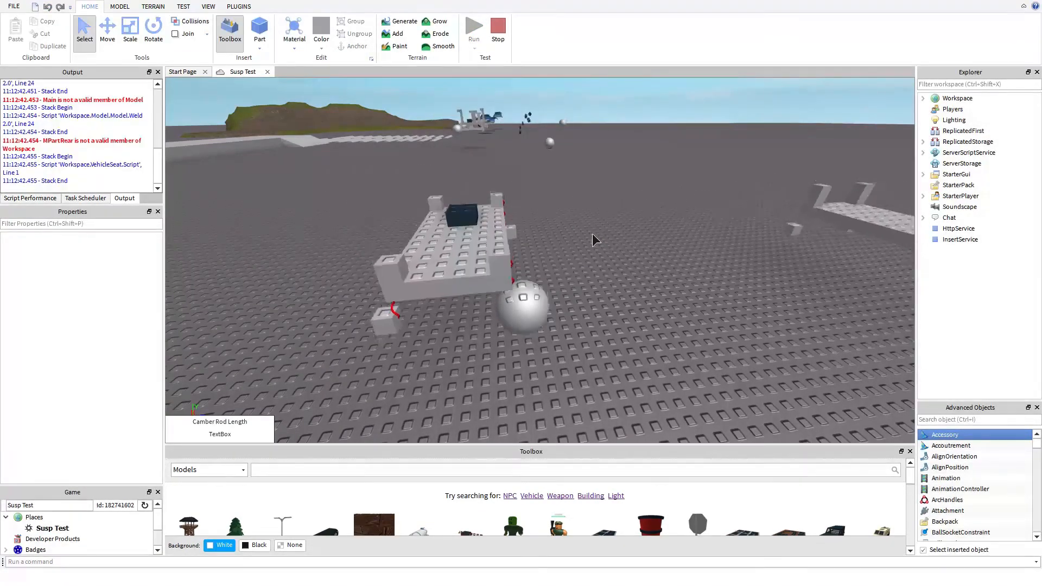
pyautogui.click(501, 44)
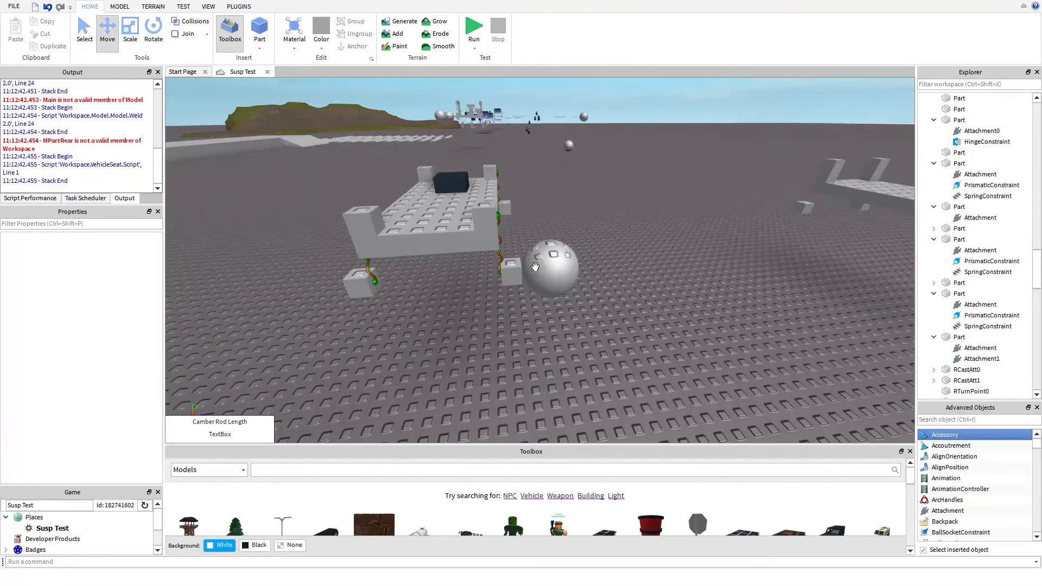
# Duplicate the sphere and move the copy across to the chassis's opposite side, at -179.5, 7.5, 129.5.
pyautogui.click(570, 276)
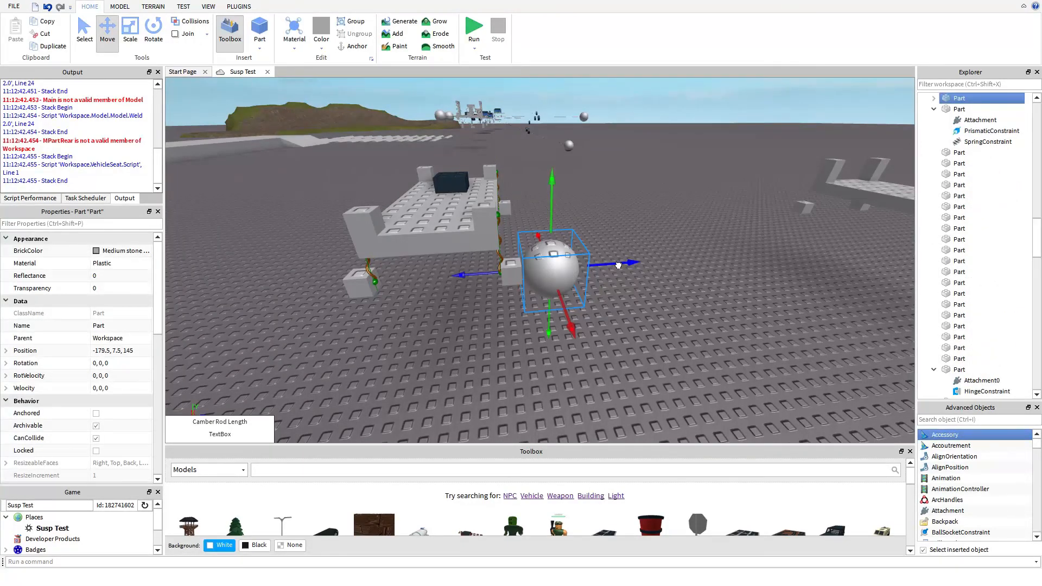
pyautogui.press('a')
pyautogui.moveTo(618, 265); pyautogui.dragTo(514, 306)
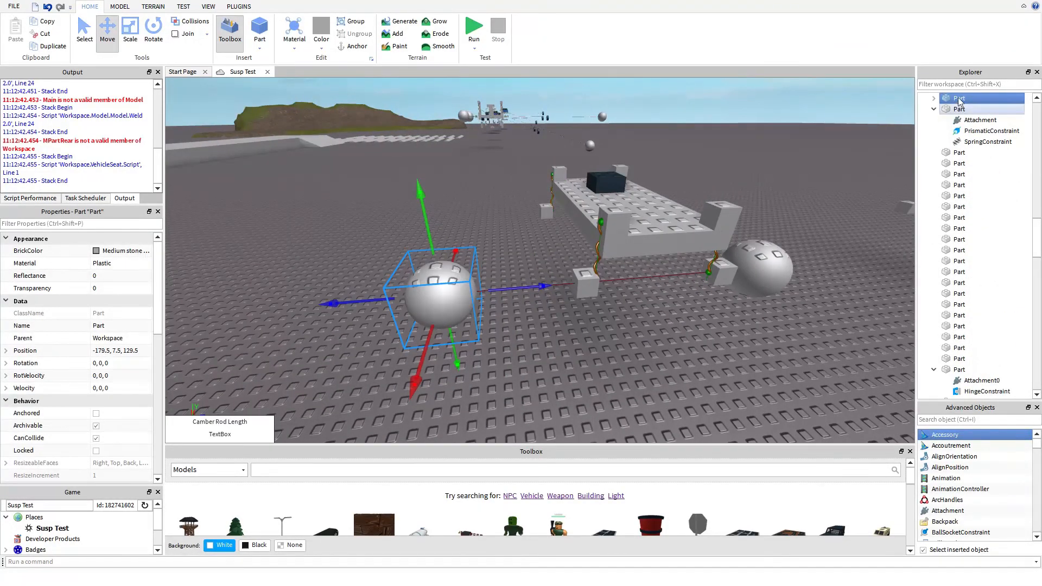
# Delete the HingeConstraint and Attachment0 from the copied sphere.
pyautogui.click(933, 98)
pyautogui.click(984, 120)
pyautogui.press('Delete')
pyautogui.click(985, 111)
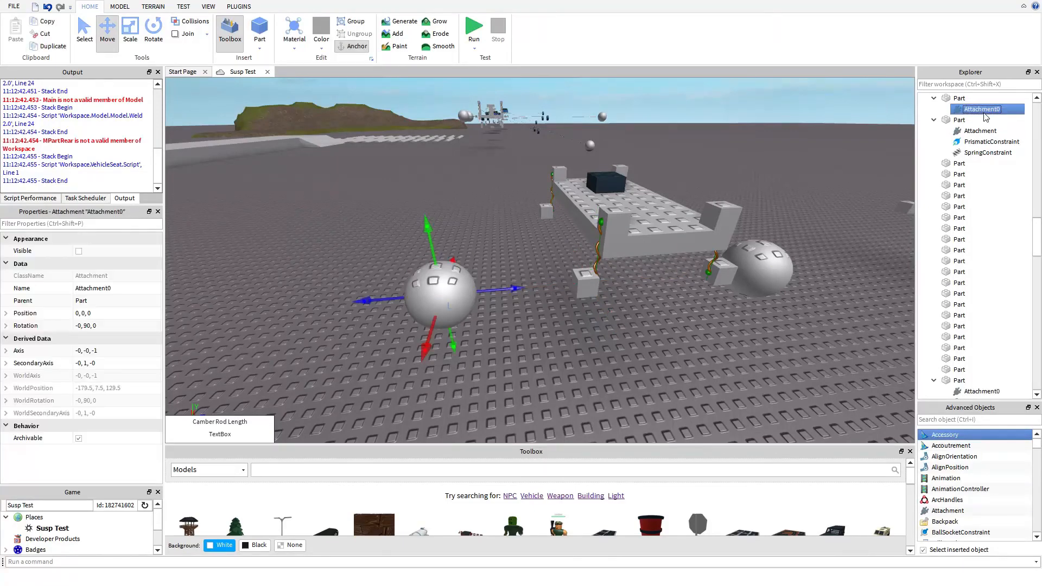
pyautogui.press('Delete')
# Duplicate the bare sphere twice to provide wheels for the two remaining chassis corners.
pyautogui.moveTo(762, 401); pyautogui.dragTo(744, 403, button='right')
pyautogui.press('w')
pyautogui.press('d')
pyautogui.moveTo(672, 379); pyautogui.dragTo(582, 378, button='right')
pyautogui.press('s')
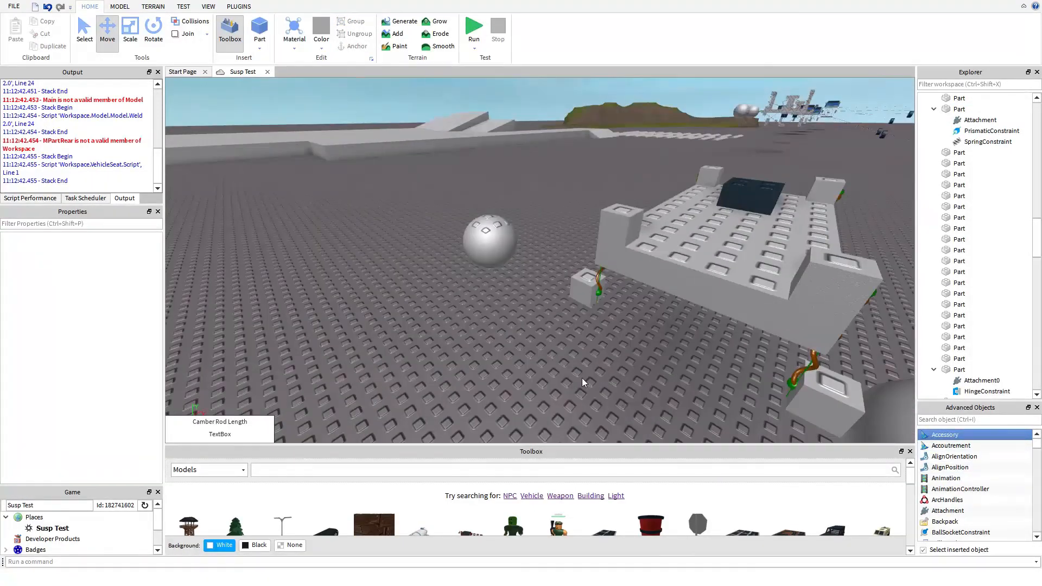
pyautogui.click(502, 246)
pyautogui.hotkey('ctrl', 'd')
pyautogui.moveTo(537, 224); pyautogui.dragTo(842, 259)
pyautogui.hotkey('ctrl', 'd')
pyautogui.press('s')
pyautogui.press('d')
pyautogui.click(385, 356)
# Create a Hinge constraint between the sphere beside the chassis corner and that corner's wheel-mount block.
pyautogui.press('w')
pyautogui.press('a')
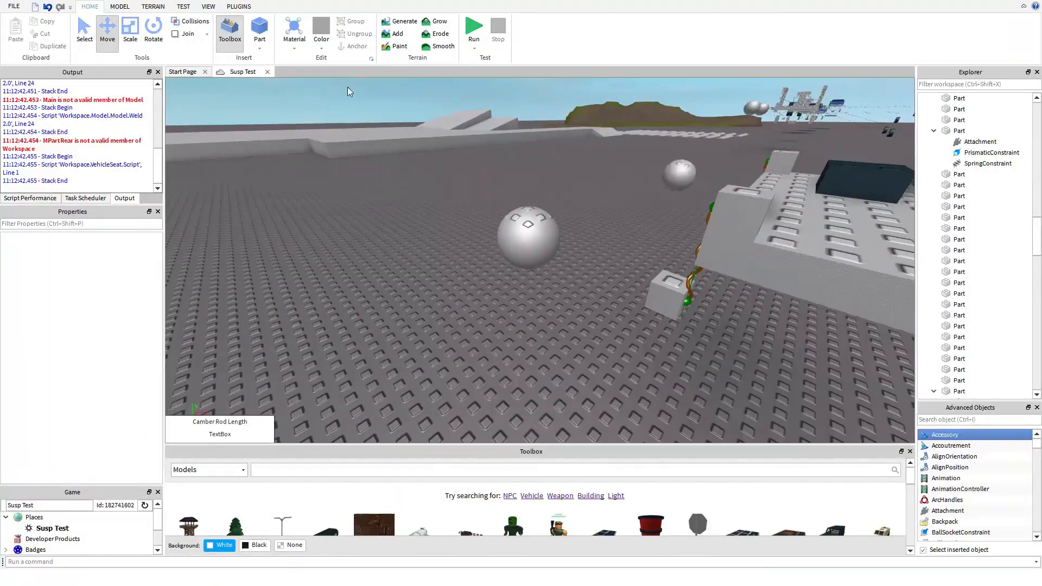
pyautogui.click(208, 6)
pyautogui.click(119, 7)
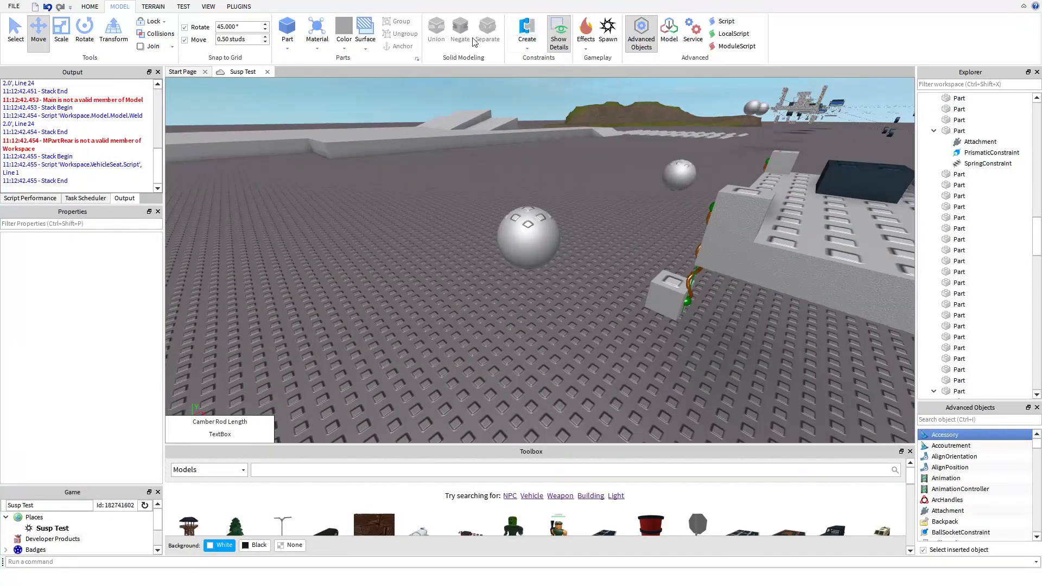
pyautogui.click(531, 42)
pyautogui.click(543, 80)
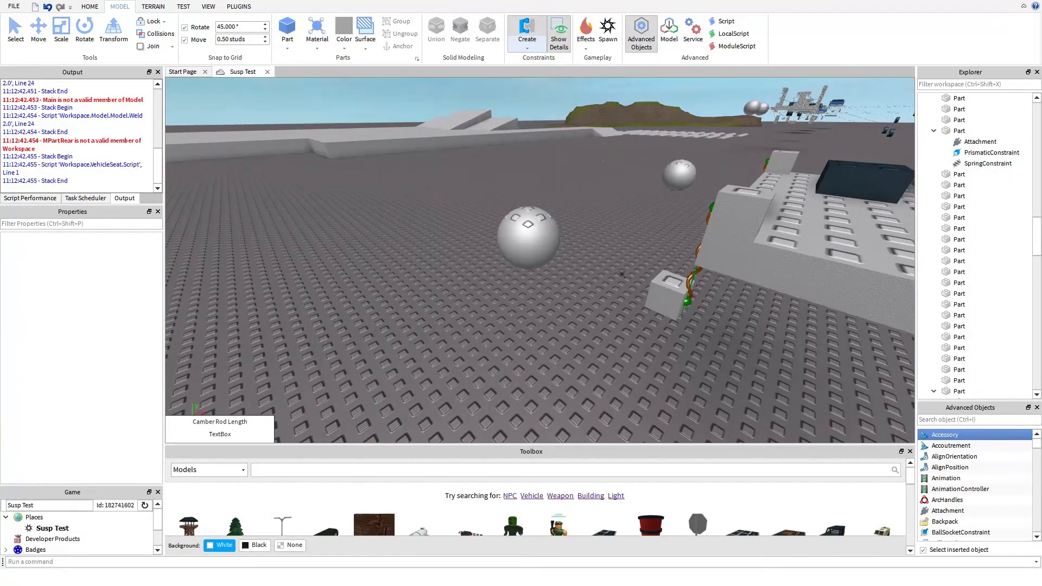
pyautogui.click(557, 233)
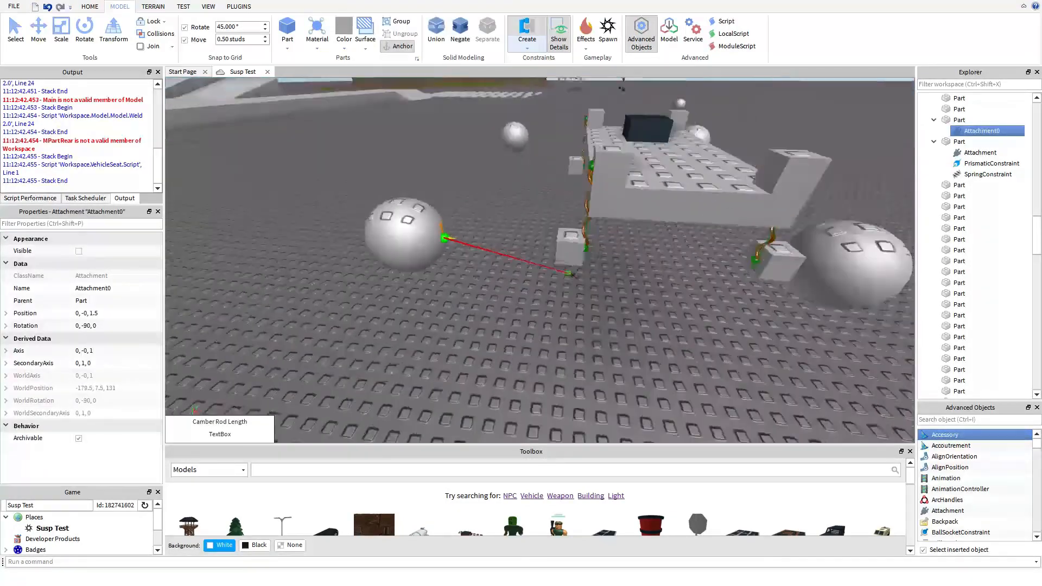
pyautogui.moveTo(573, 276); pyautogui.dragTo(609, 237, button='right')
pyautogui.press('w')
pyautogui.click(618, 221)
pyautogui.click(572, 330)
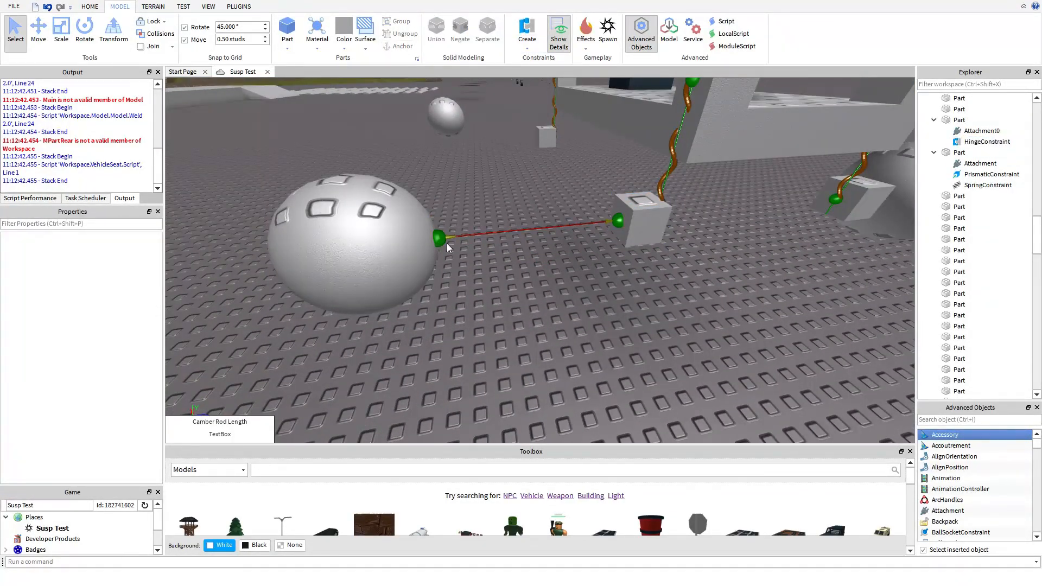
# Set the Position of the sphere's new Attachment0 to 0, 0, 0.
pyautogui.click(446, 242)
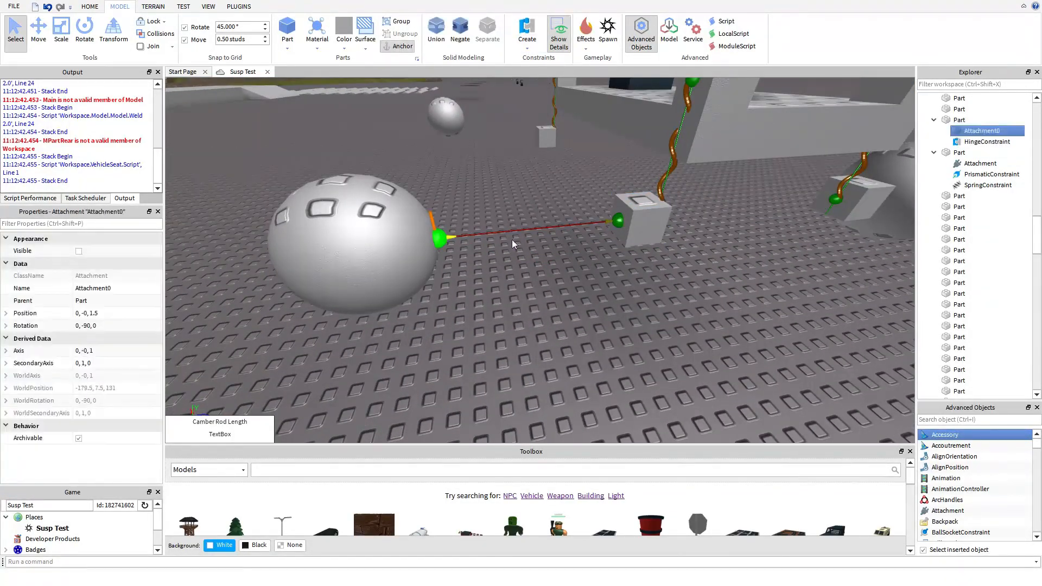
pyautogui.click(107, 315)
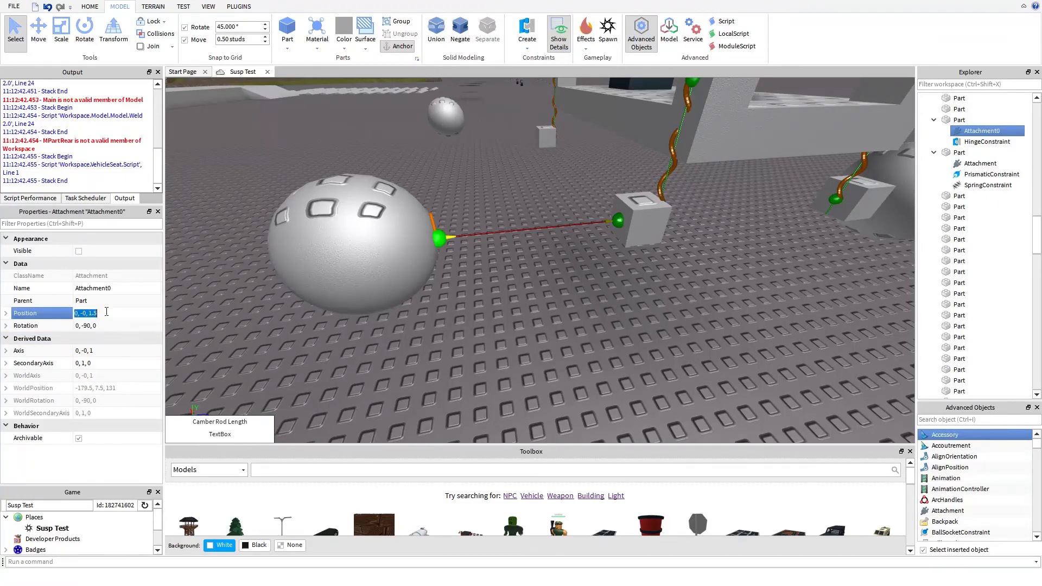
pyautogui.write('0, -0, 0')
pyautogui.press('Return')
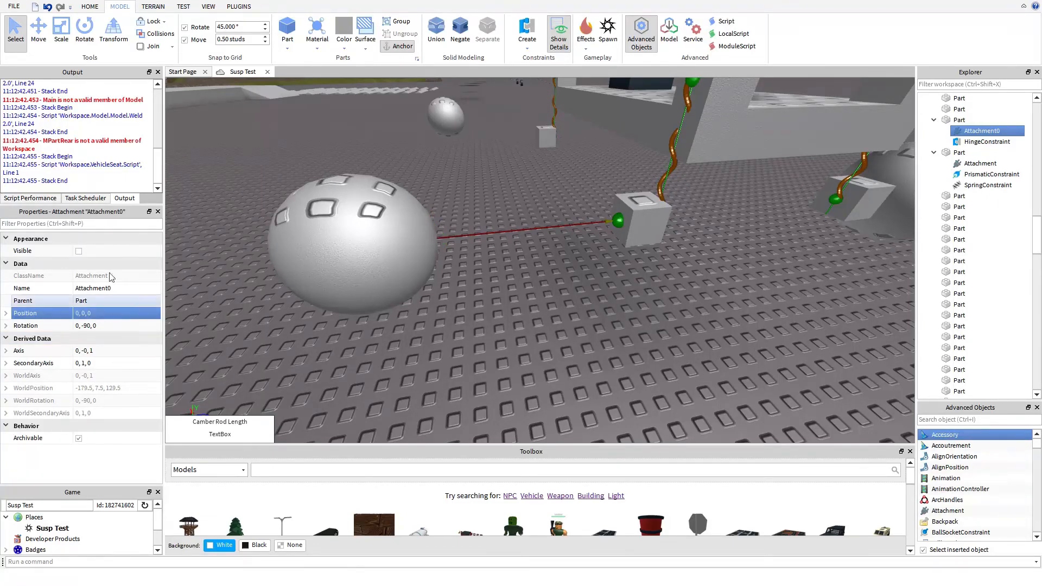
# Set the Position of Attachment1 on the hinged wheel-mount block to 0, 0, 0.
pyautogui.click(619, 220)
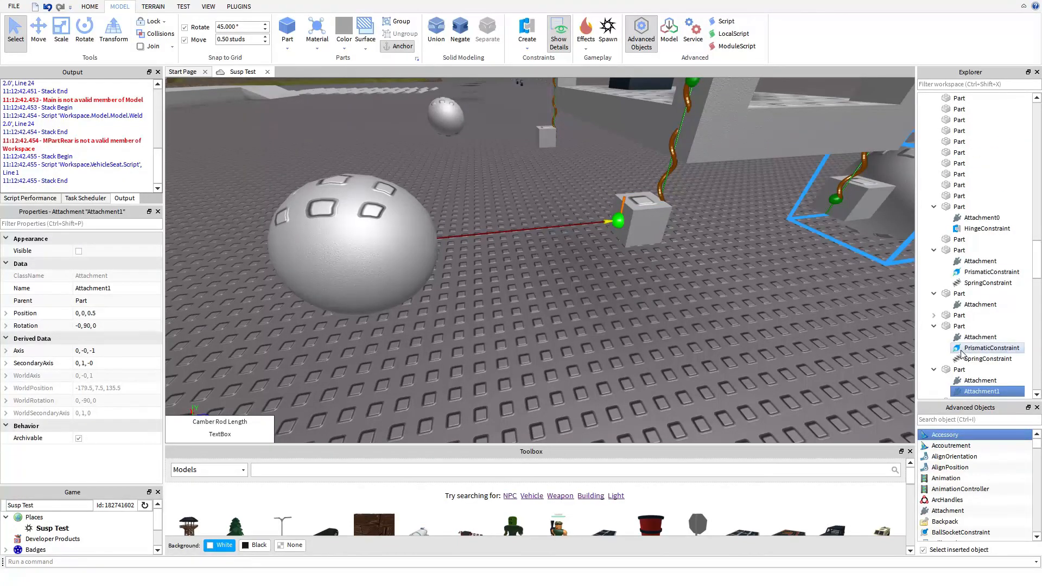
pyautogui.click(100, 313)
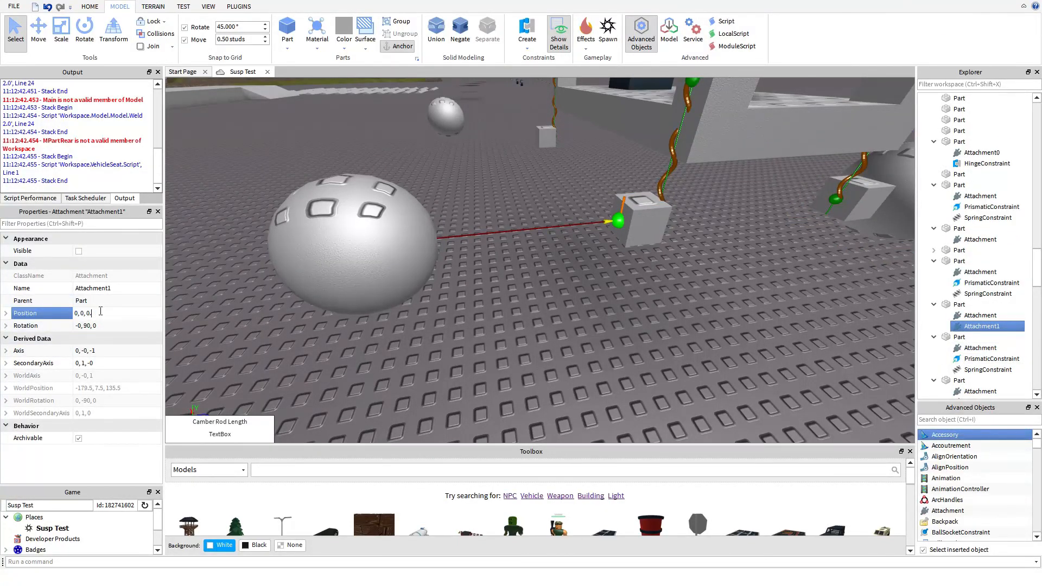
pyautogui.press('Return')
pyautogui.click(708, 282)
# Examine the two unhinged spheres and the remaining wheel-mount blocks around the chassis from several angles.
pyautogui.moveTo(707, 282); pyautogui.dragTo(708, 282, button='right')
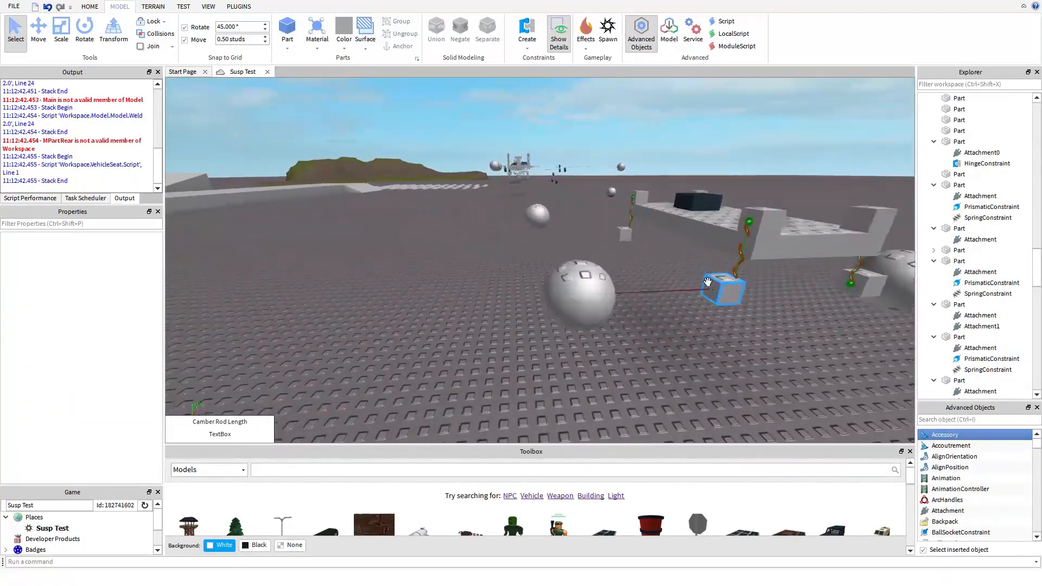
pyautogui.moveTo(497, 194); pyautogui.dragTo(497, 194, button='right')
pyautogui.press('w')
pyautogui.press('s')
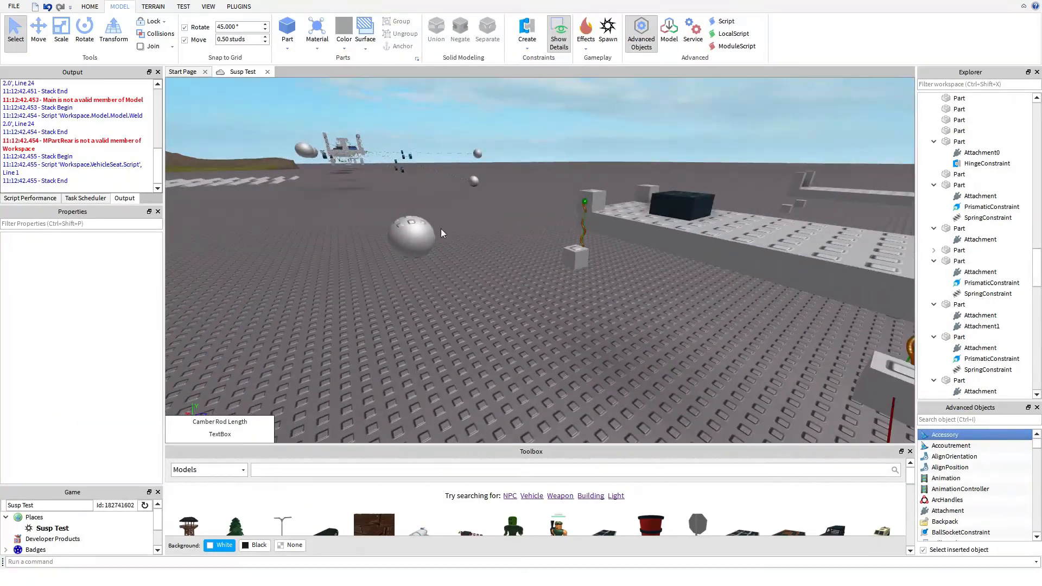
pyautogui.click(422, 232)
pyautogui.press('s')
pyautogui.moveTo(463, 287); pyautogui.dragTo(463, 287, button='right')
pyautogui.press('w')
pyautogui.moveTo(507, 231); pyautogui.dragTo(507, 231, button='right')
pyautogui.press('s')
pyautogui.click(531, 295)
pyautogui.click(524, 245)
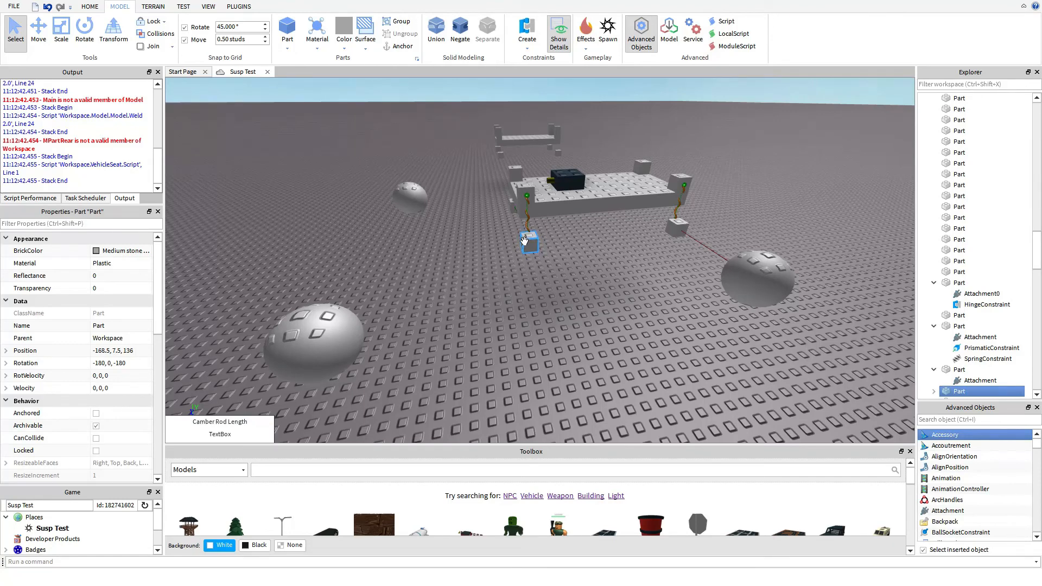
pyautogui.scroll(-1, 956, 512)
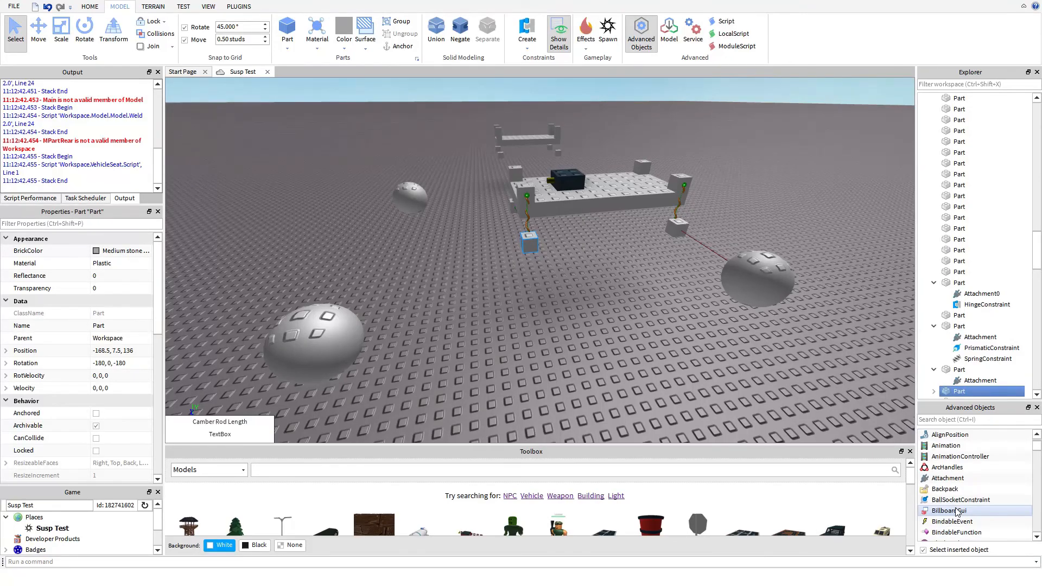
pyautogui.click(576, 293)
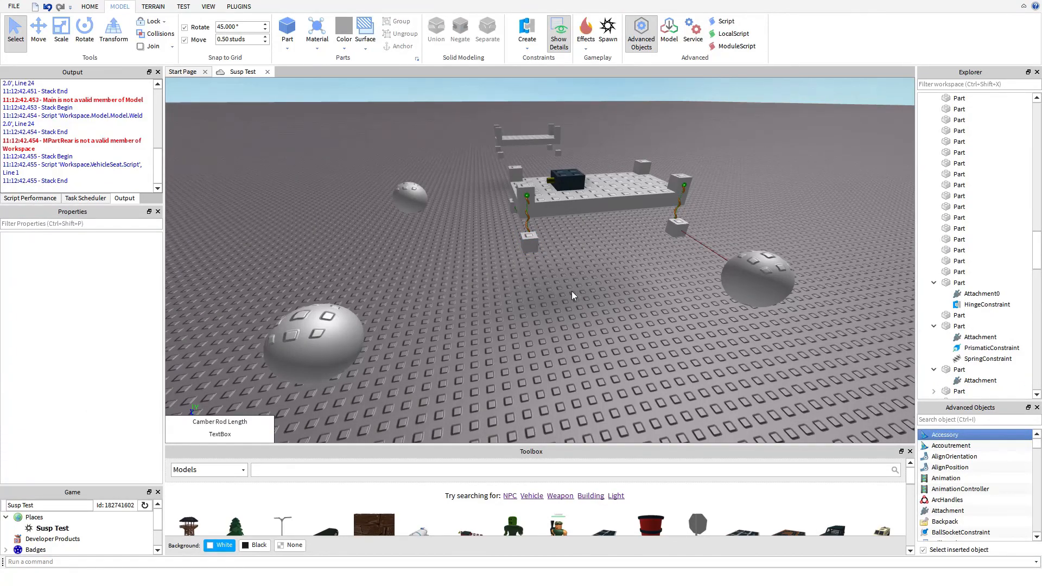
pyautogui.press('w')
pyautogui.press('a')
pyautogui.press('s')
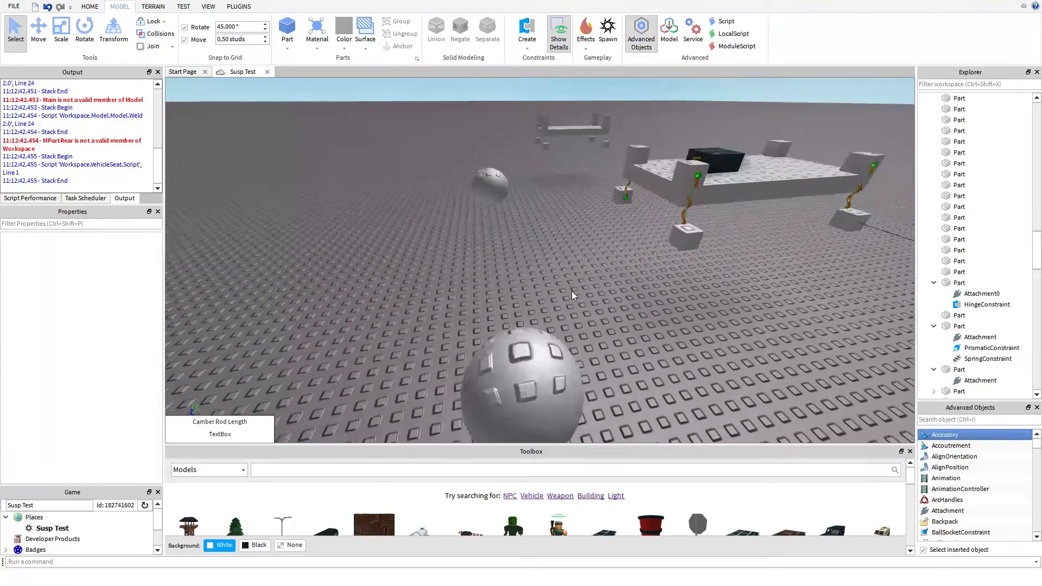
pyautogui.press('d')
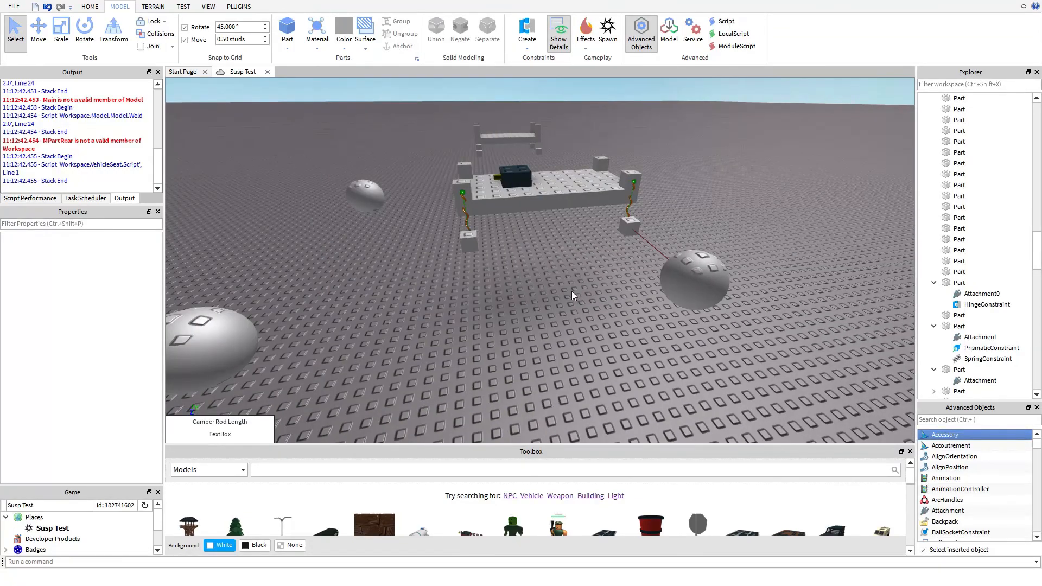
pyautogui.press('a')
pyautogui.moveTo(571, 291); pyautogui.dragTo(571, 291, button='right')
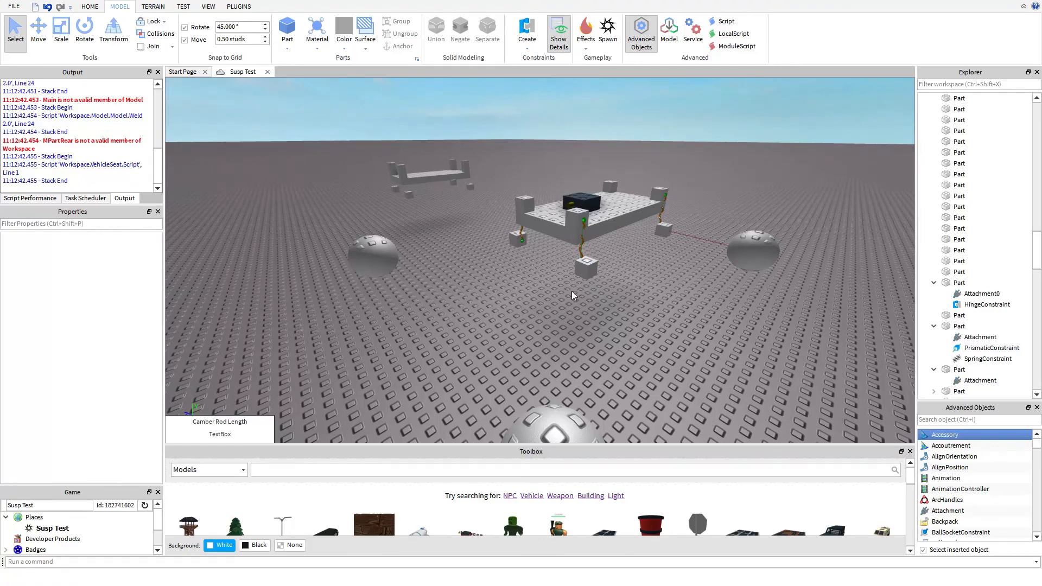
pyautogui.press('w')
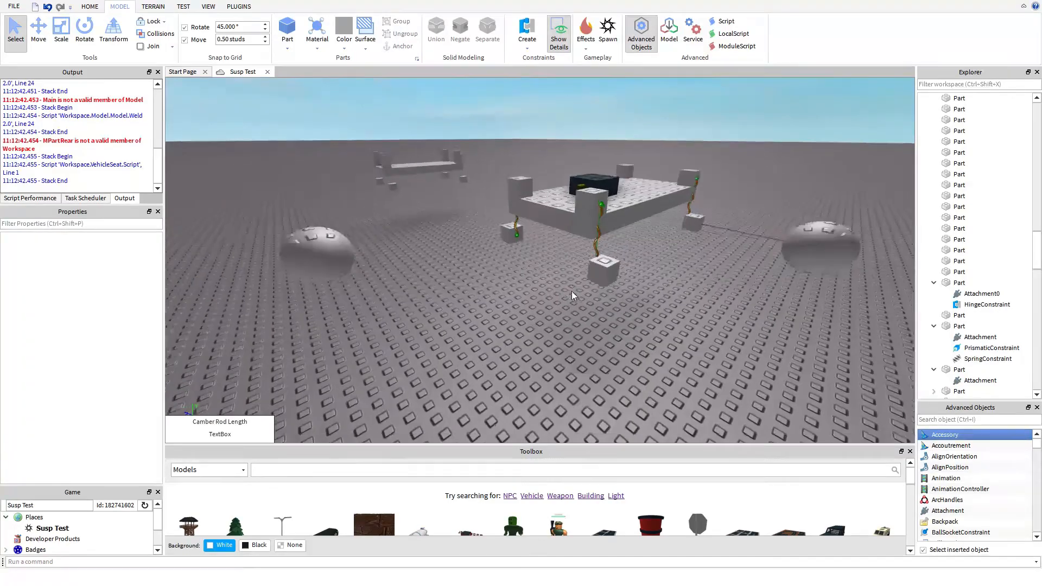
pyautogui.press('s')
pyautogui.press('d')
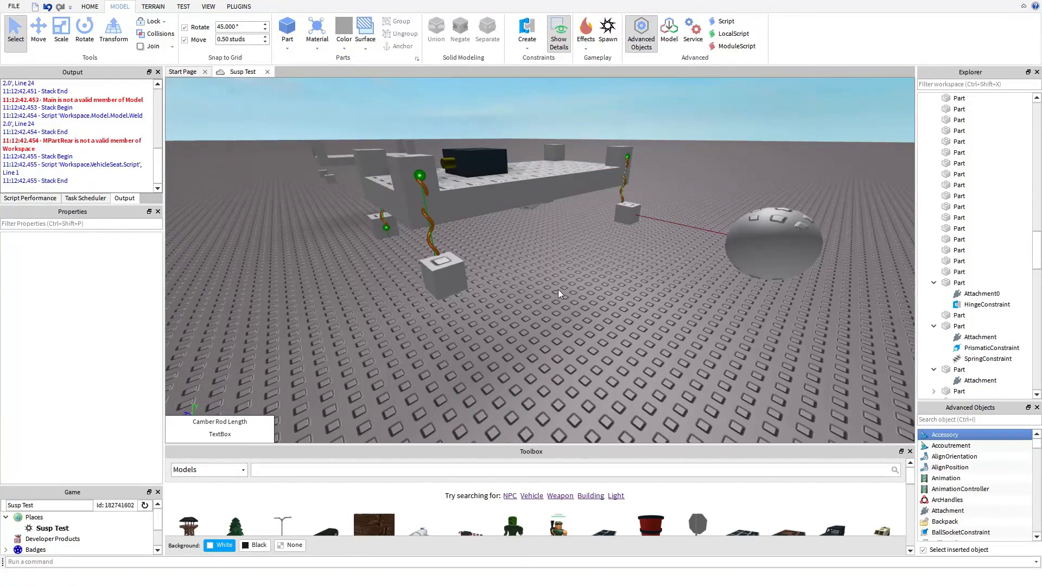
# Duplicate the wheel-mount block at -168.5, 7.5, 136 and delete the Attachment from the copy.
pyautogui.click(442, 276)
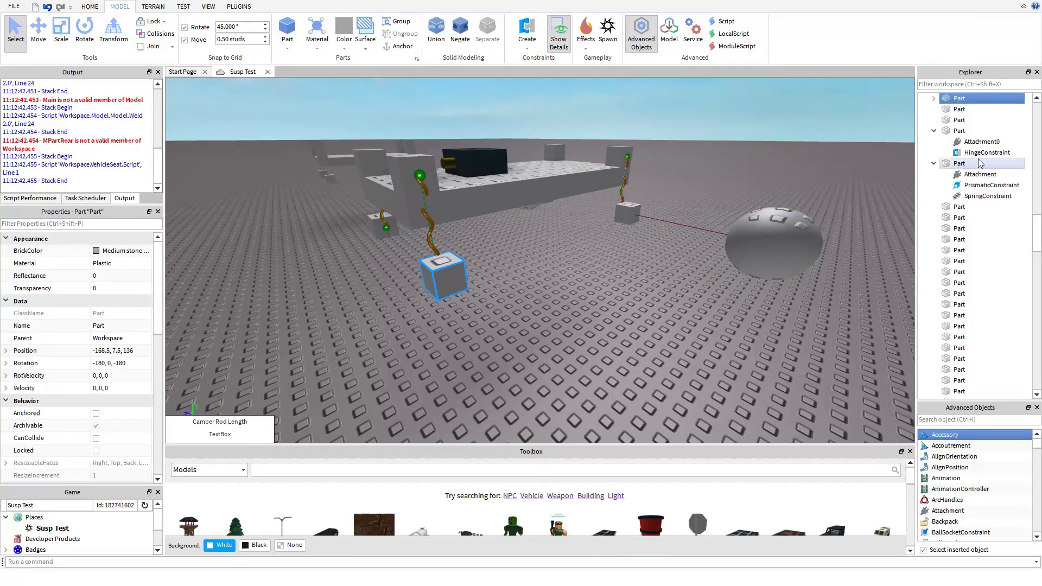
pyautogui.click(933, 98)
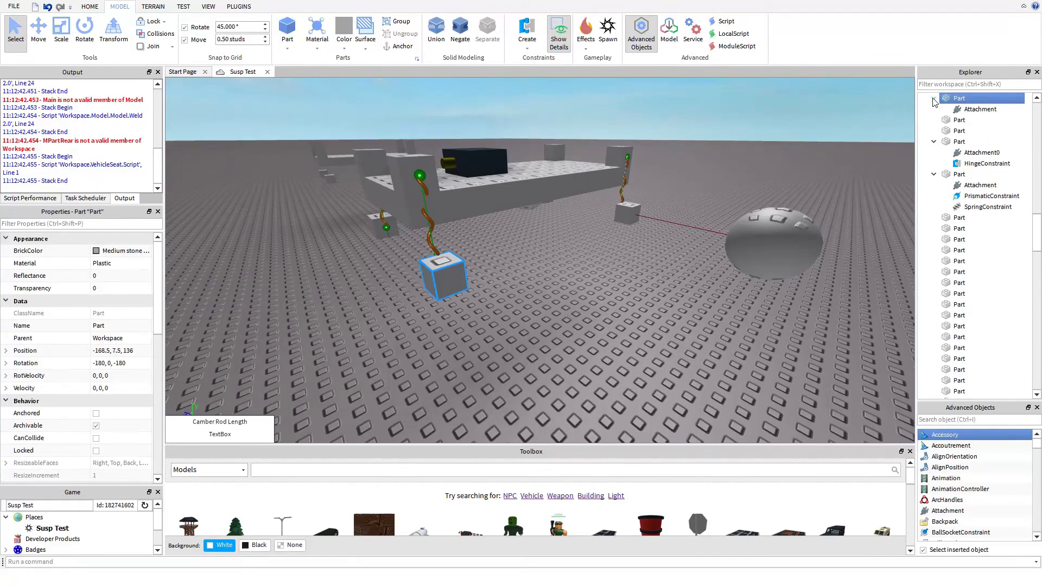
pyautogui.click(965, 112)
pyautogui.press('Delete')
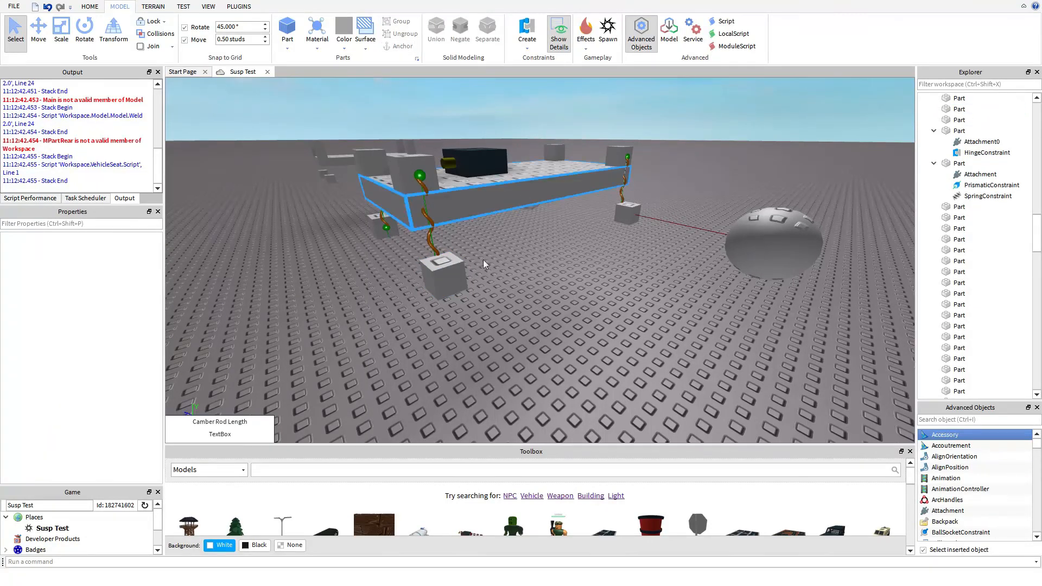
pyautogui.scroll(1, 976, 110)
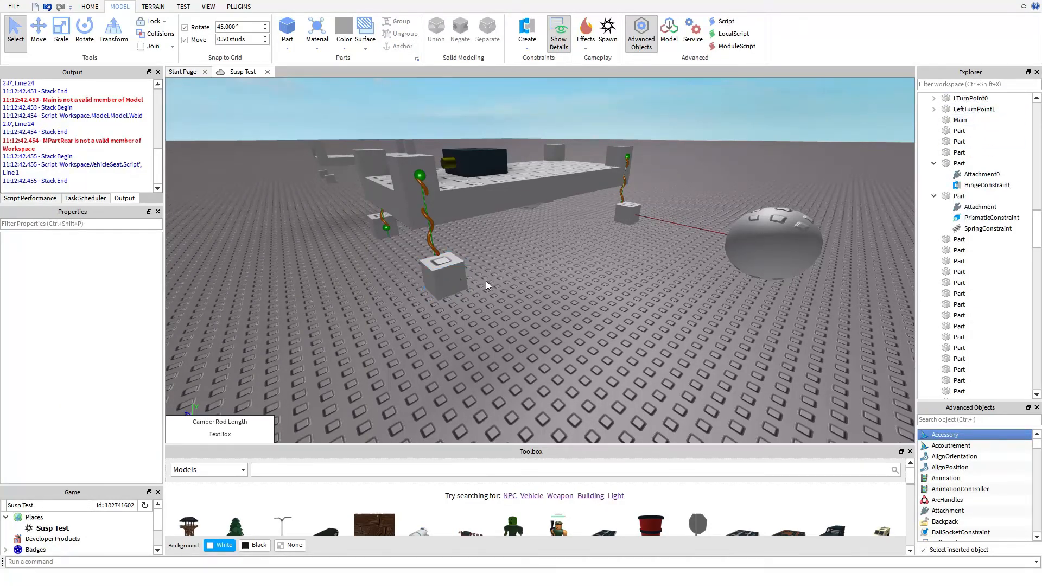
# Move the bare block copy away from the chassis to -159, 7.5, 136, level with the unhinged spheres.
pyautogui.click(442, 275)
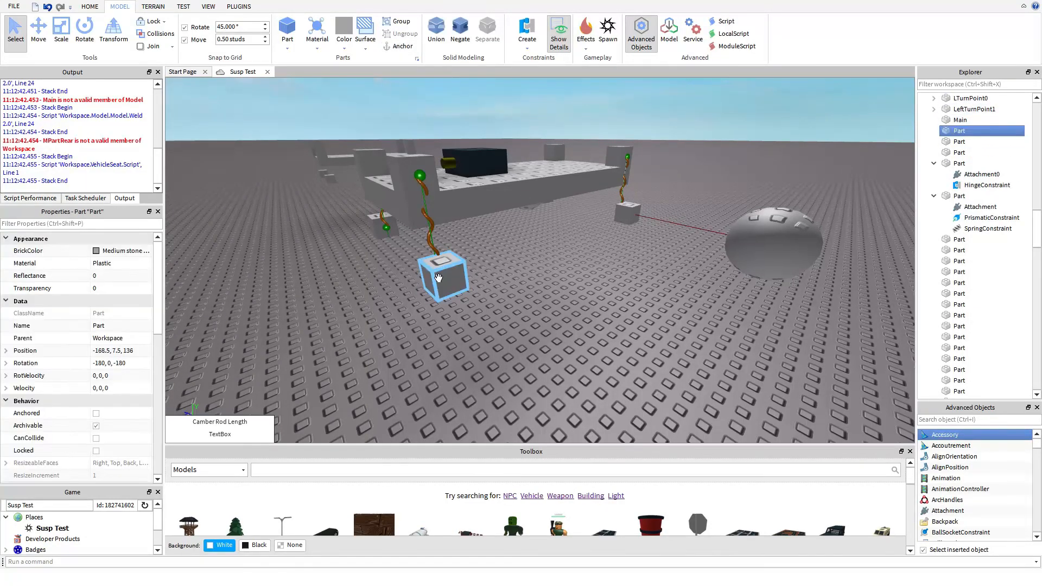
pyautogui.click(40, 41)
pyautogui.moveTo(349, 341); pyautogui.dragTo(305, 346)
pyautogui.click(570, 331)
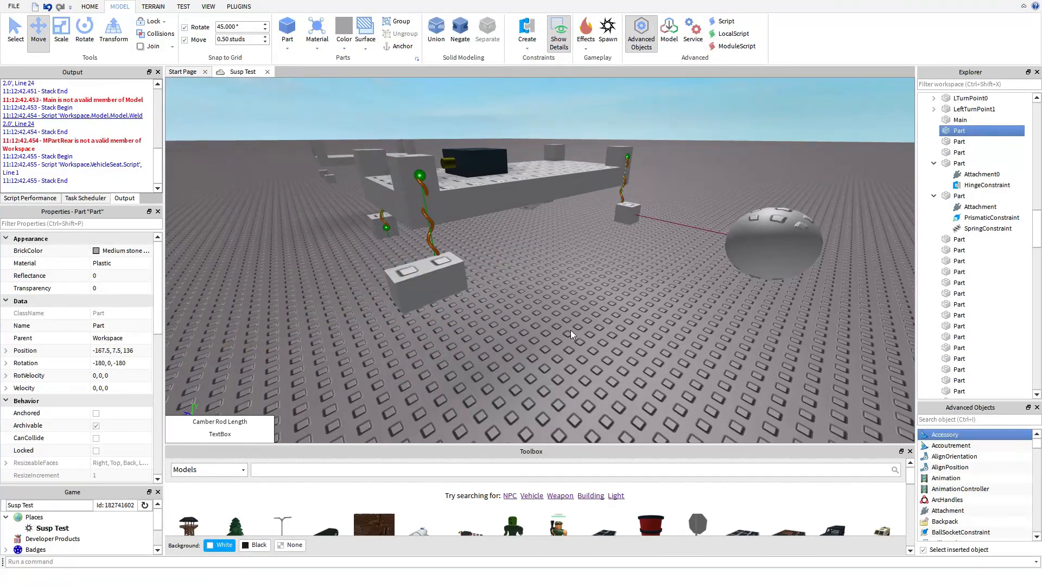
pyautogui.press('f')
pyautogui.scroll(2, 532, 278)
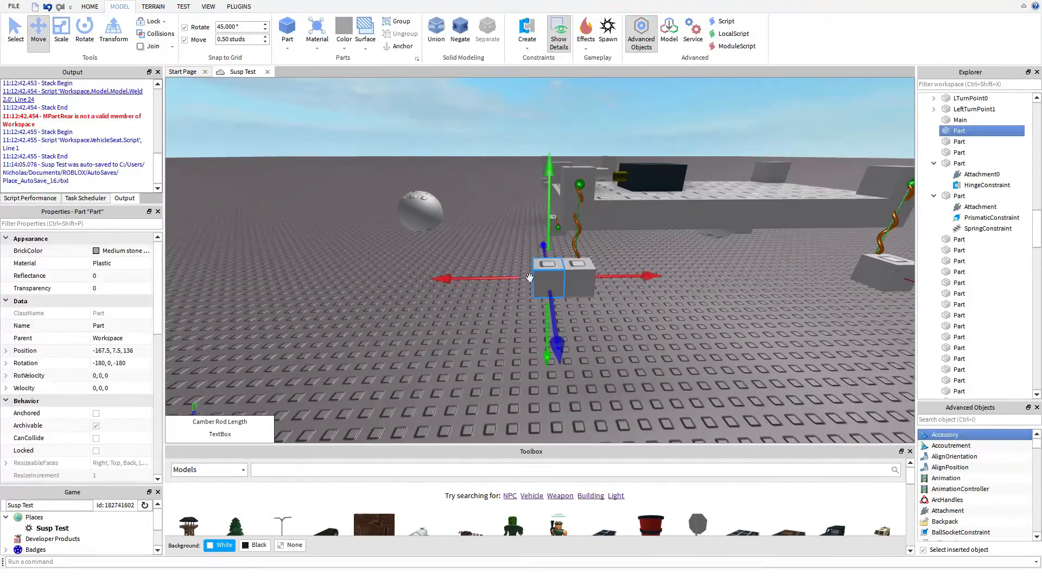
pyautogui.moveTo(446, 279); pyautogui.dragTo(515, 300)
pyautogui.scroll(-3, 380, 279)
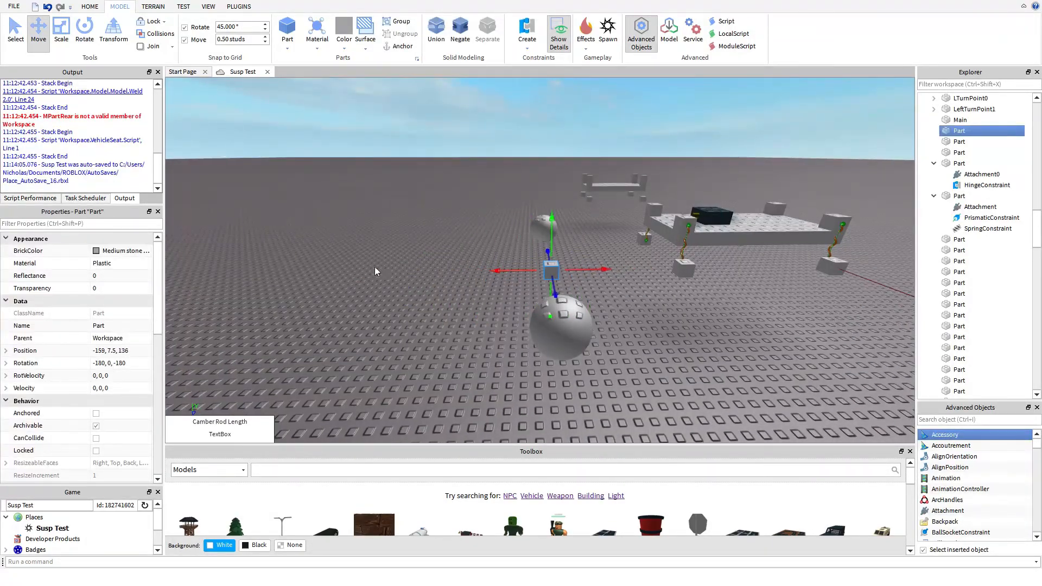
# Duplicate the bare block and move the copy across until it sits beside the opposite unhinged sphere.
pyautogui.hotkey('ctrl', 'd')
pyautogui.scroll(3, 376, 267)
pyautogui.moveTo(375, 266); pyautogui.dragTo(393, 261, button='right')
pyautogui.scroll(-2, 393, 262)
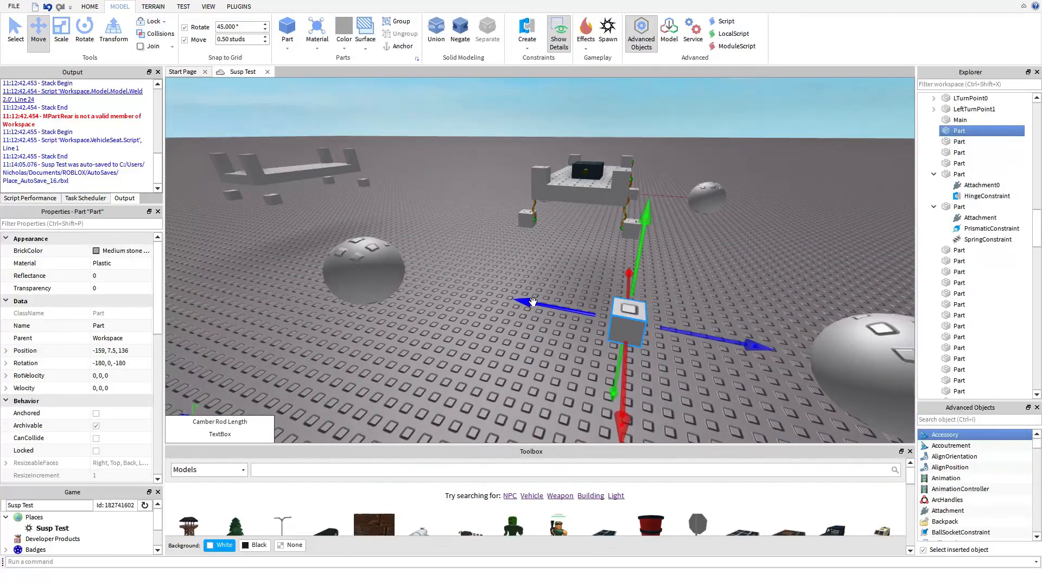
pyautogui.moveTo(532, 302); pyautogui.dragTo(373, 281)
pyautogui.click(332, 190)
pyautogui.press('s')
pyautogui.press('d')
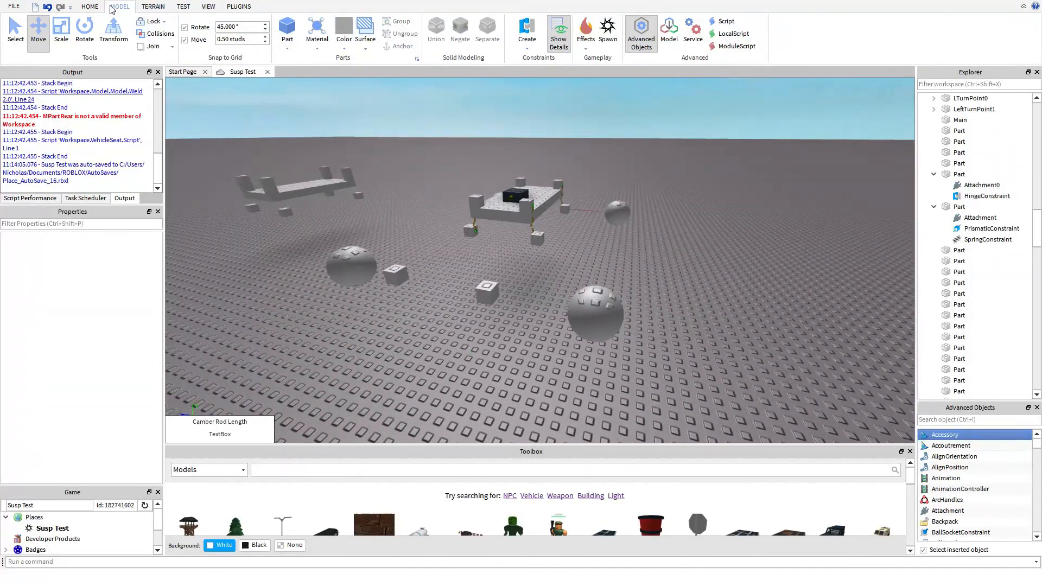
# Create a Hinge constraint between the first unhinged sphere and the loose block beside it.
pyautogui.click(524, 48)
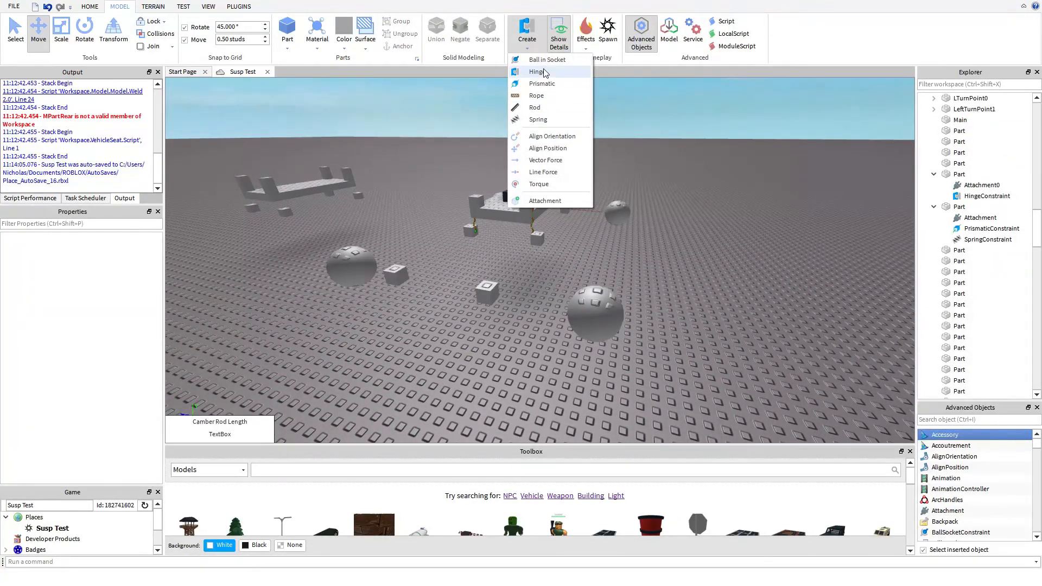
pyautogui.click(544, 72)
pyautogui.press('w')
pyautogui.moveTo(651, 238); pyautogui.dragTo(697, 263, button='right')
pyautogui.click(766, 265)
pyautogui.press('d')
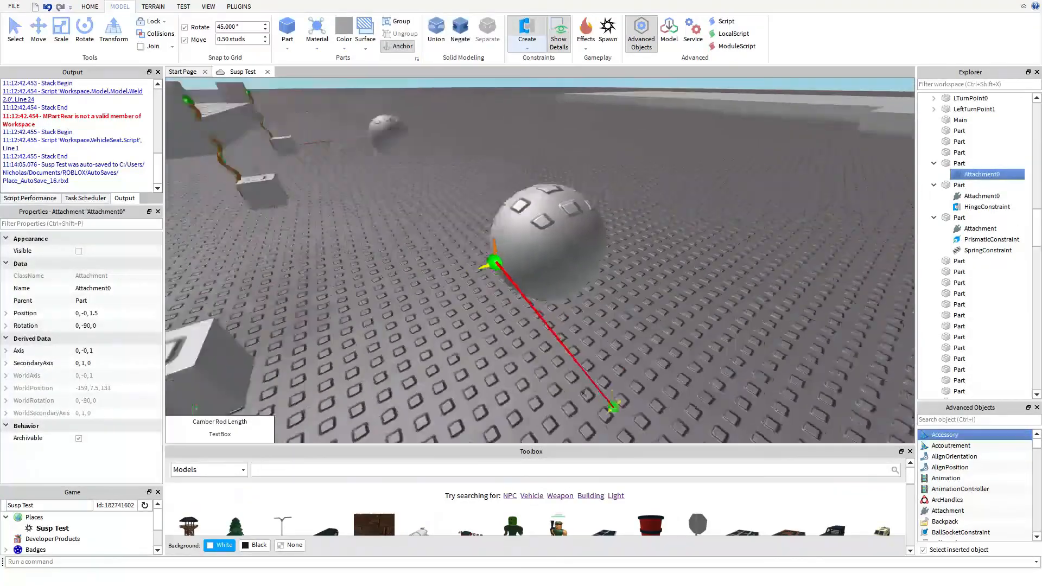
pyautogui.moveTo(613, 405); pyautogui.dragTo(512, 281, button='right')
pyautogui.click(502, 262)
pyautogui.press('a')
pyautogui.press('w')
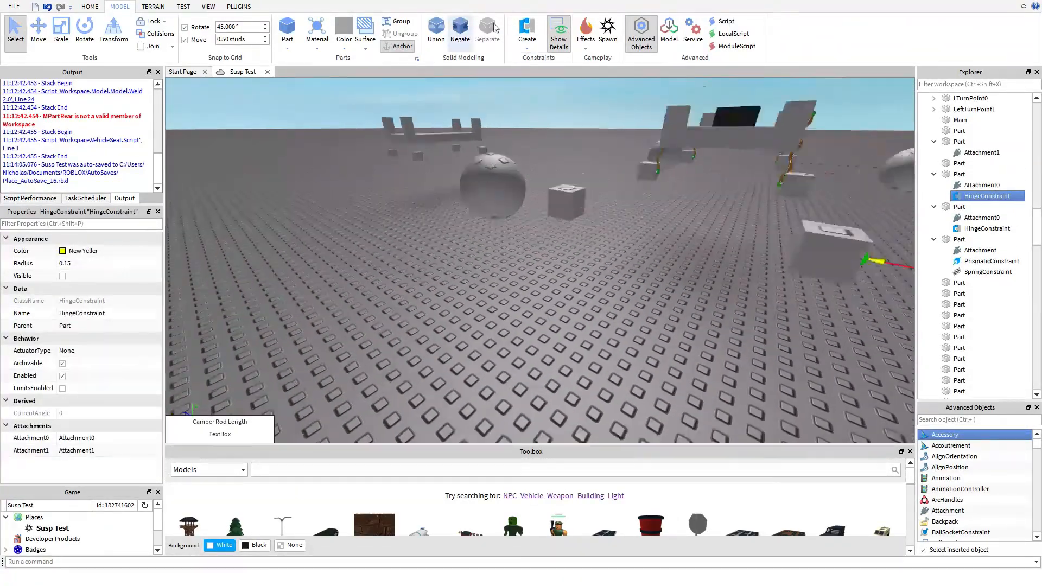
# Create another Hinge constraint joining the last unhinged sphere to its neighbouring loose block.
pyautogui.click(525, 29)
pyautogui.click(515, 173)
pyautogui.moveTo(529, 217); pyautogui.dragTo(504, 202, button='right')
pyautogui.press('a')
pyautogui.click(512, 215)
pyautogui.press('d')
pyautogui.moveTo(643, 272); pyautogui.dragTo(483, 263, button='right')
pyautogui.click(380, 251)
# Center the first newly hinged sphere's Attachment0 by setting its position to 0, 0, 0.
pyautogui.click(964, 174)
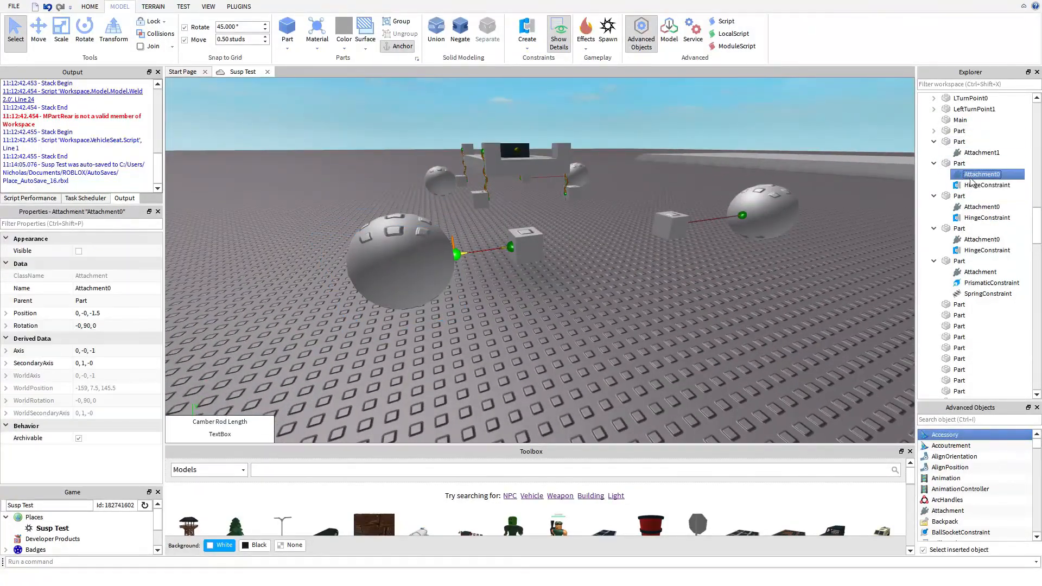
pyautogui.click(977, 185)
pyautogui.click(979, 176)
pyautogui.doubleClick(106, 313)
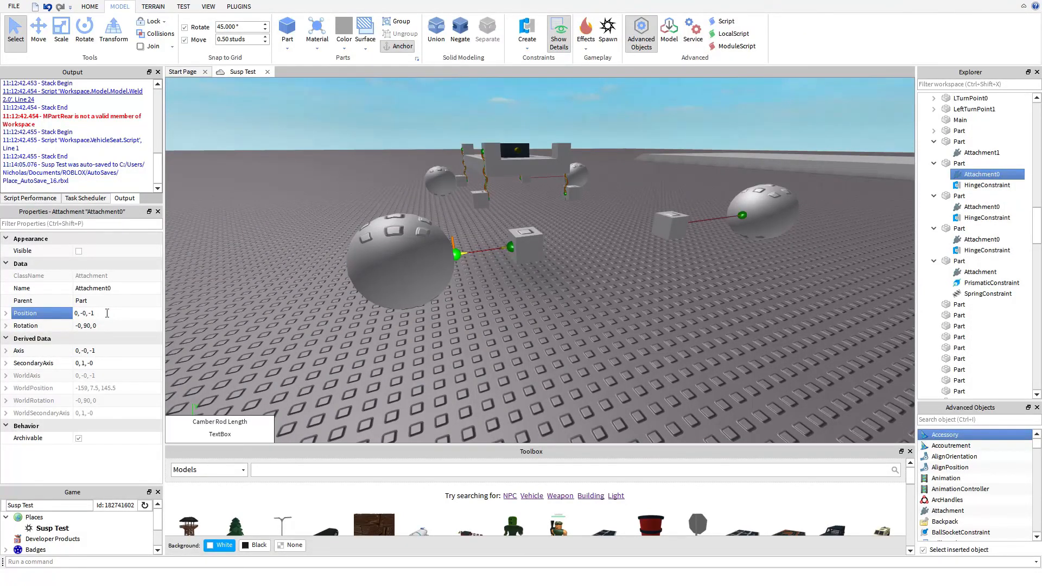
pyautogui.press('BackSpace')
pyautogui.press('BackSpace')
pyautogui.write('0')
pyautogui.press('Return')
# Set the position of Attachment1 on the block beside that sphere to 0, 0, 0.
pyautogui.click(517, 242)
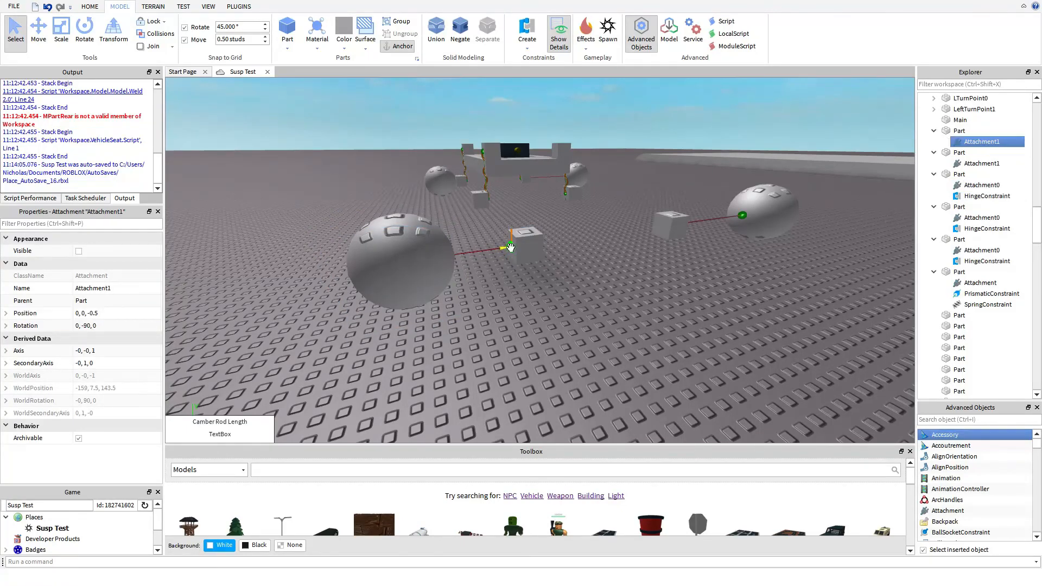
pyautogui.click(111, 314)
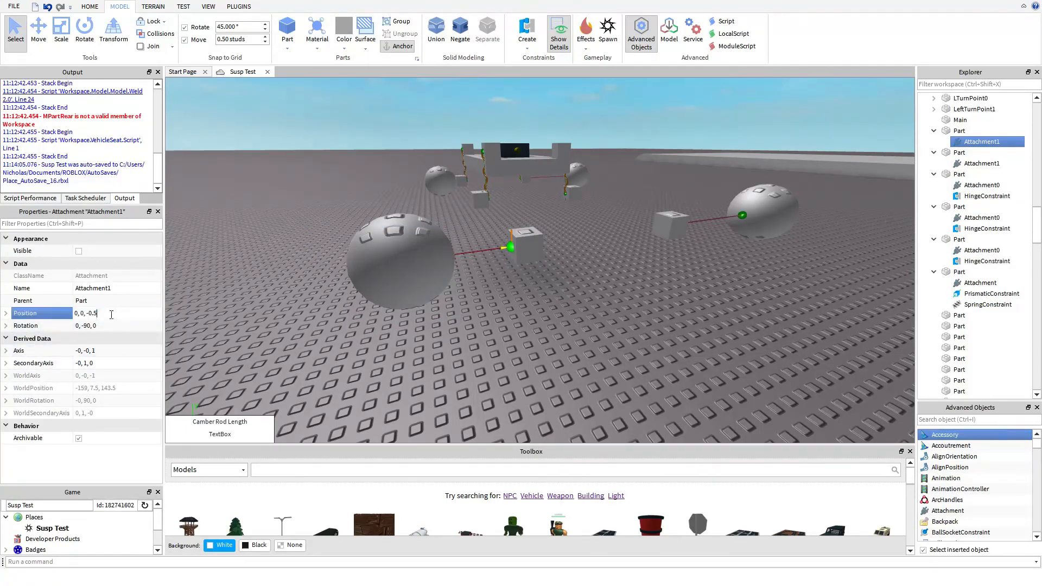
pyautogui.write('0')
pyautogui.press('Return')
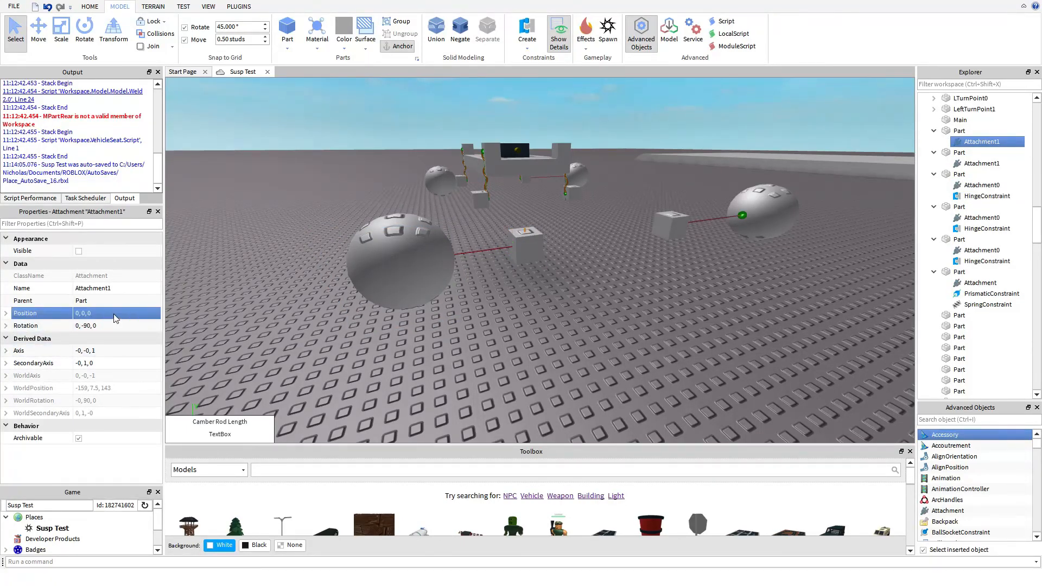
# Set the position of the opposite sphere's hinge Attachment0 to 0, 0, 0.
pyautogui.click(651, 300)
pyautogui.moveTo(651, 301); pyautogui.dragTo(686, 266, button='right')
pyautogui.scroll(3, 685, 265)
pyautogui.click(658, 255)
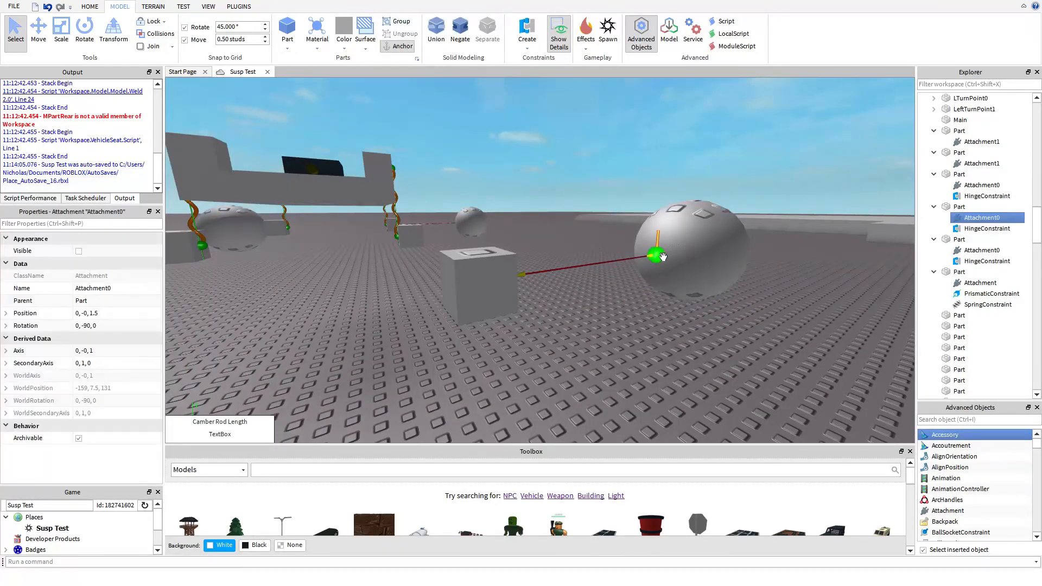
pyautogui.click(117, 314)
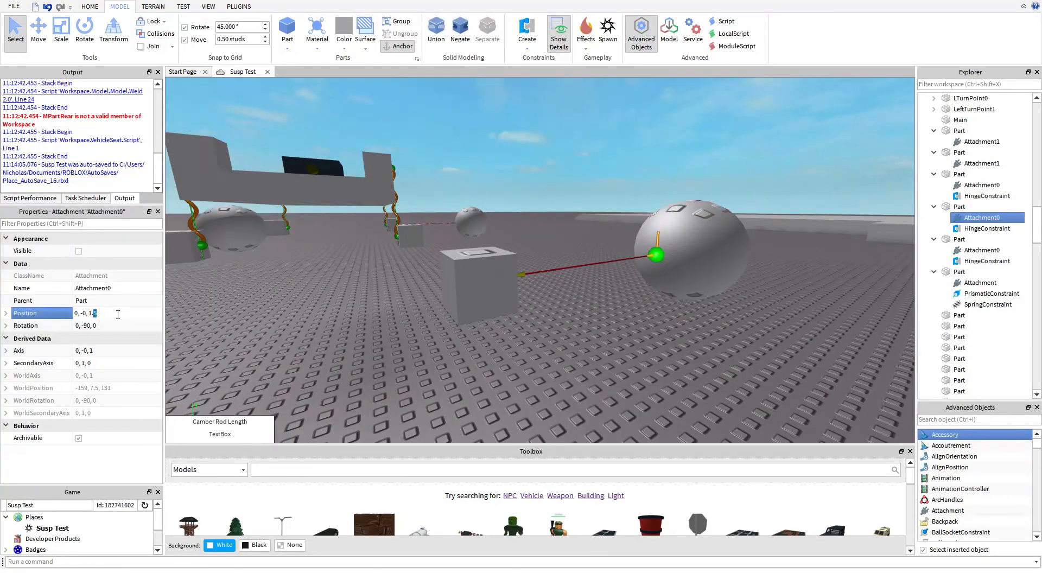
pyautogui.write('0')
pyautogui.press('Return')
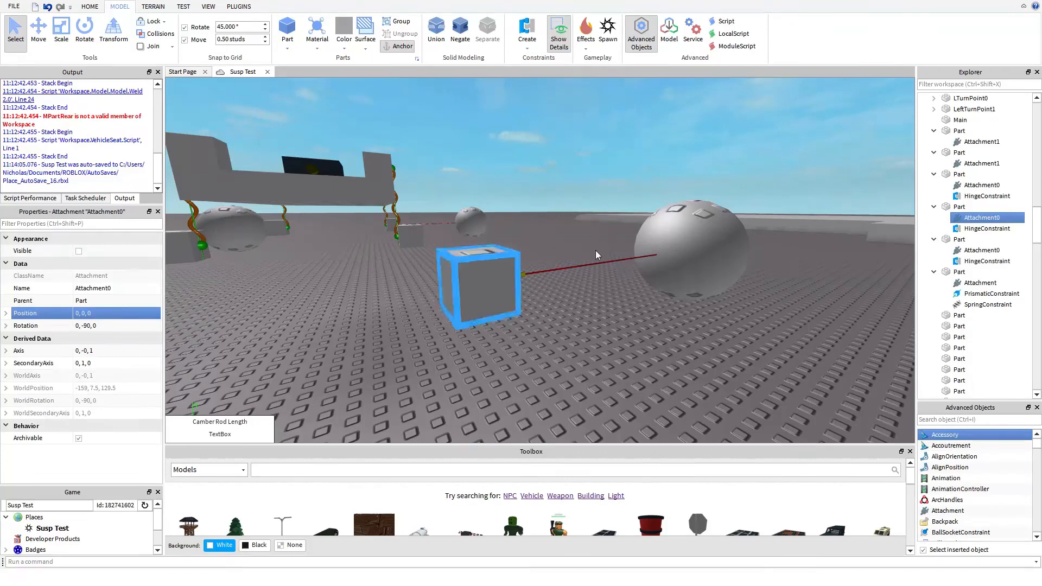
# Set the position of Attachment1 on the opposite sphere's neighbouring block to 0, 0, 0.
pyautogui.moveTo(678, 253); pyautogui.dragTo(592, 262, button='right')
pyautogui.click(380, 252)
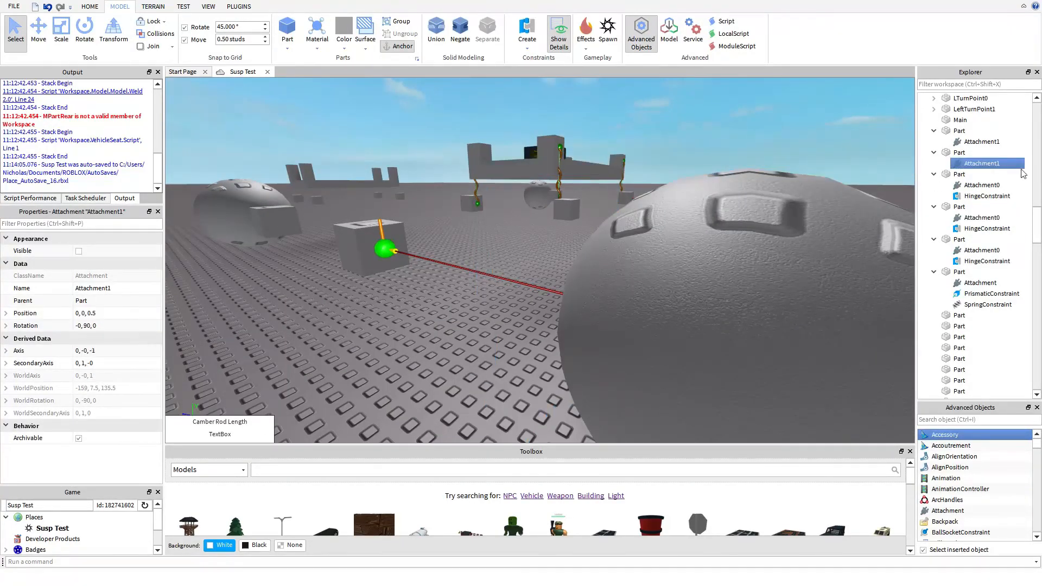
pyautogui.click(132, 314)
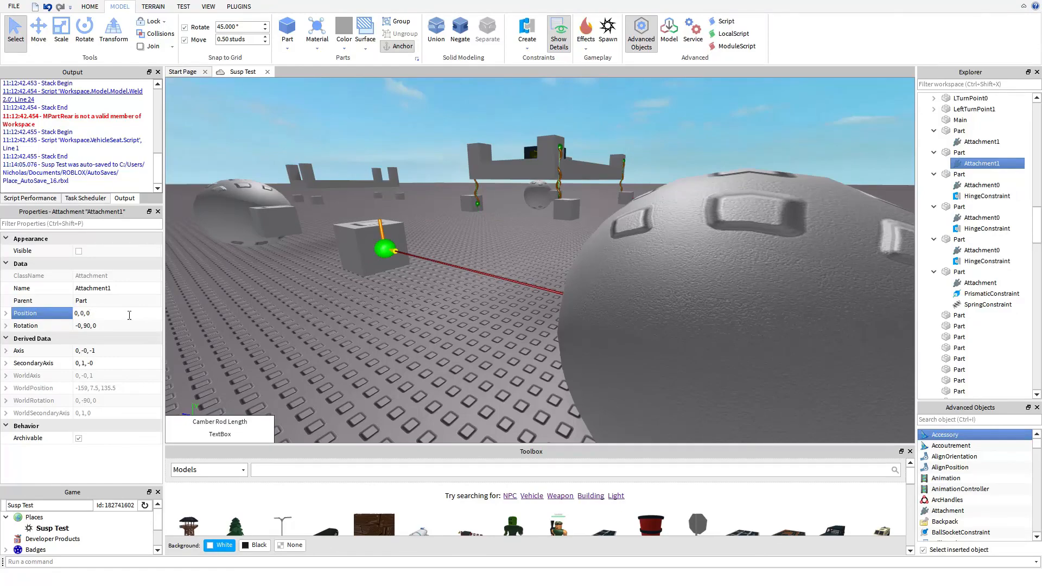
pyautogui.press('Return')
# Create a Hinge constraint from the top of that loose block to the top of the matching spring-mounted block under the chassis corner.
pyautogui.click(258, 327)
pyautogui.press('a')
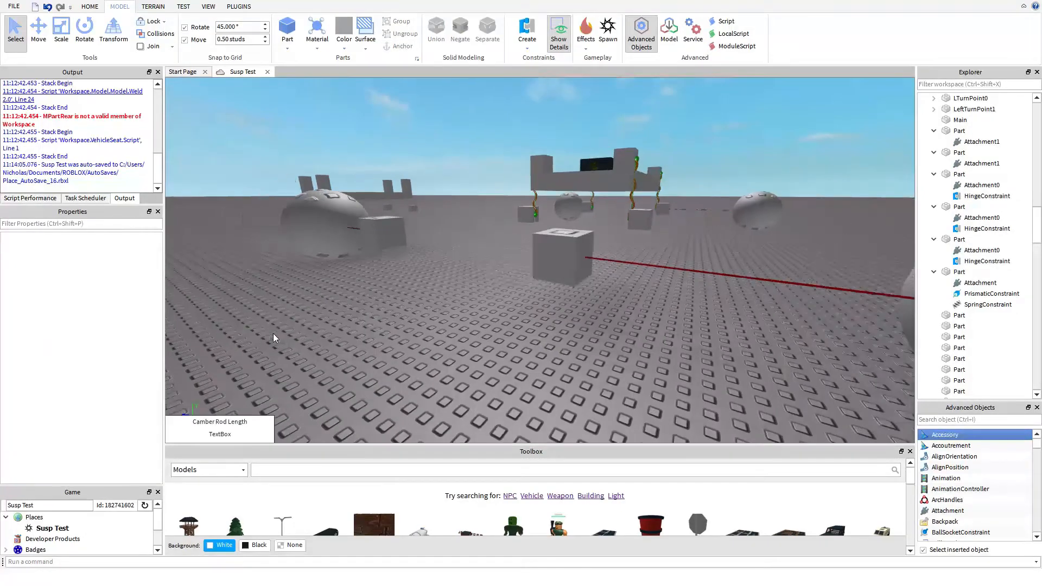
pyautogui.press('w')
pyautogui.moveTo(442, 314); pyautogui.dragTo(442, 314, button='right')
pyautogui.press('s')
pyautogui.press('w')
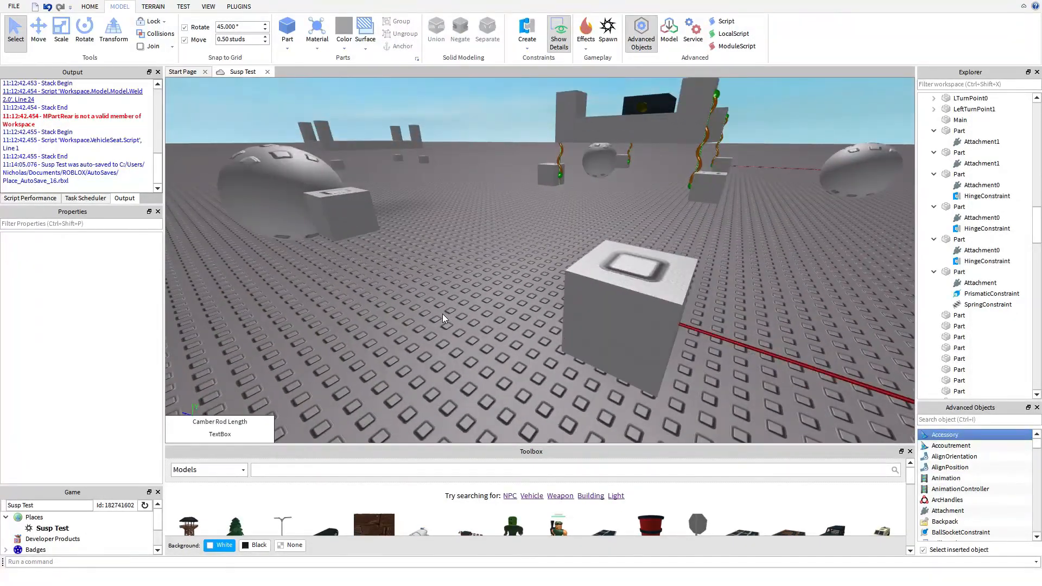
pyautogui.press('d')
pyautogui.click(526, 45)
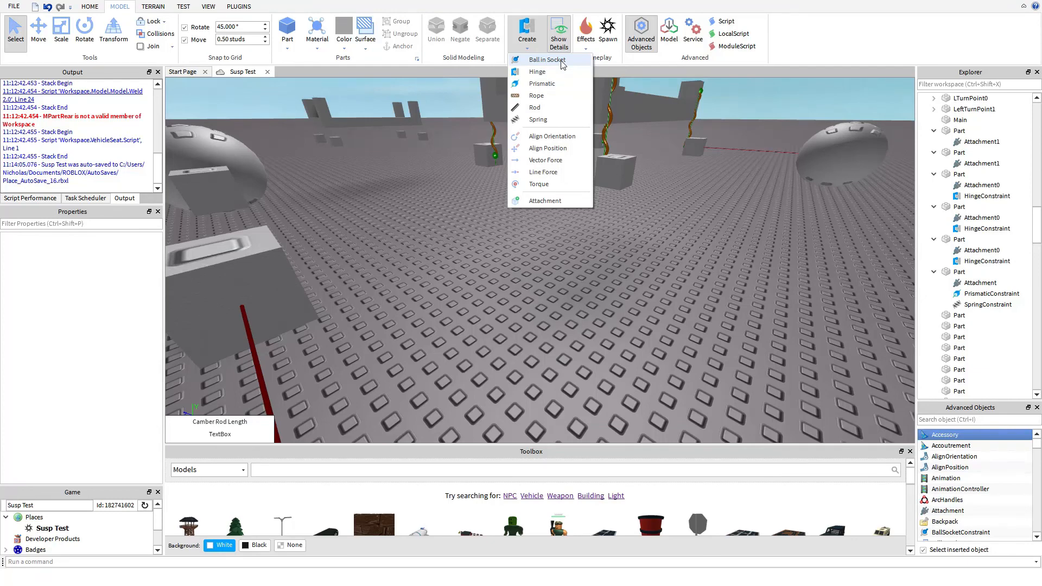
pyautogui.click(556, 73)
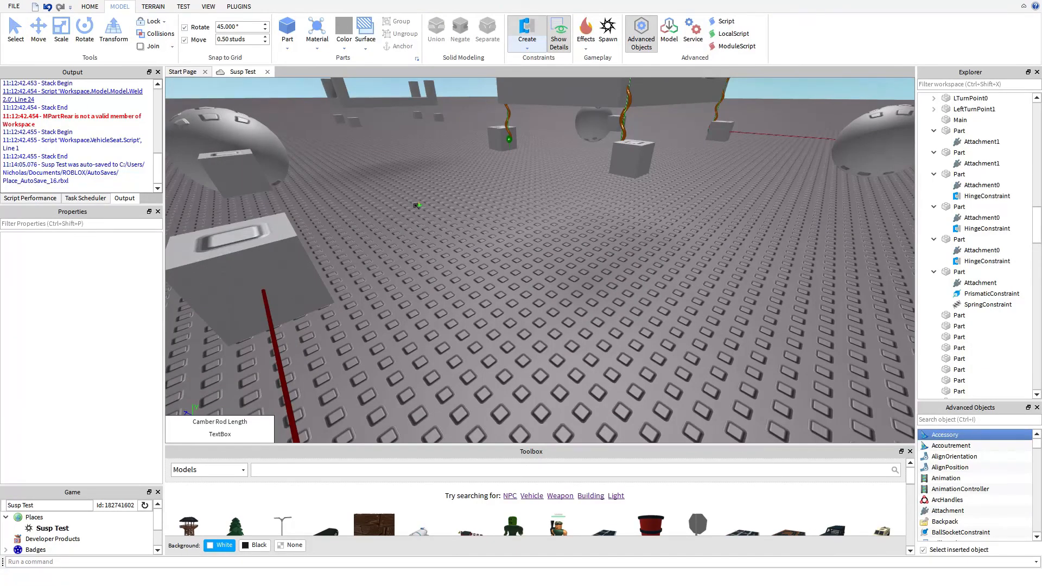
pyautogui.press('s')
pyautogui.moveTo(417, 206); pyautogui.dragTo(505, 212, button='right')
pyautogui.click(447, 235)
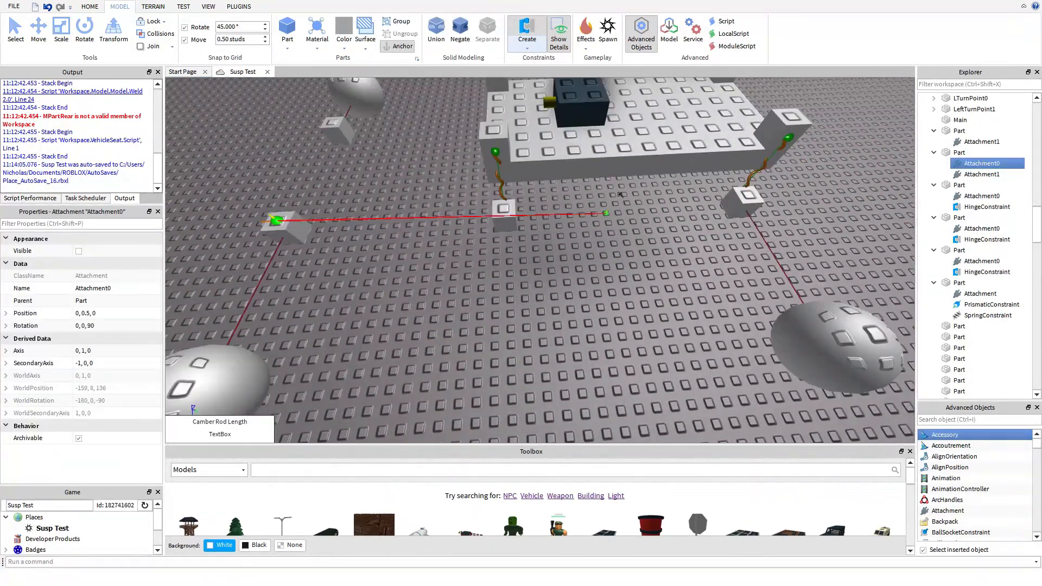
pyautogui.click(505, 209)
# Create a Hinge constraint between the tops of the other loose block and the remaining spring-mounted chassis block.
pyautogui.scroll(5, 539, 268)
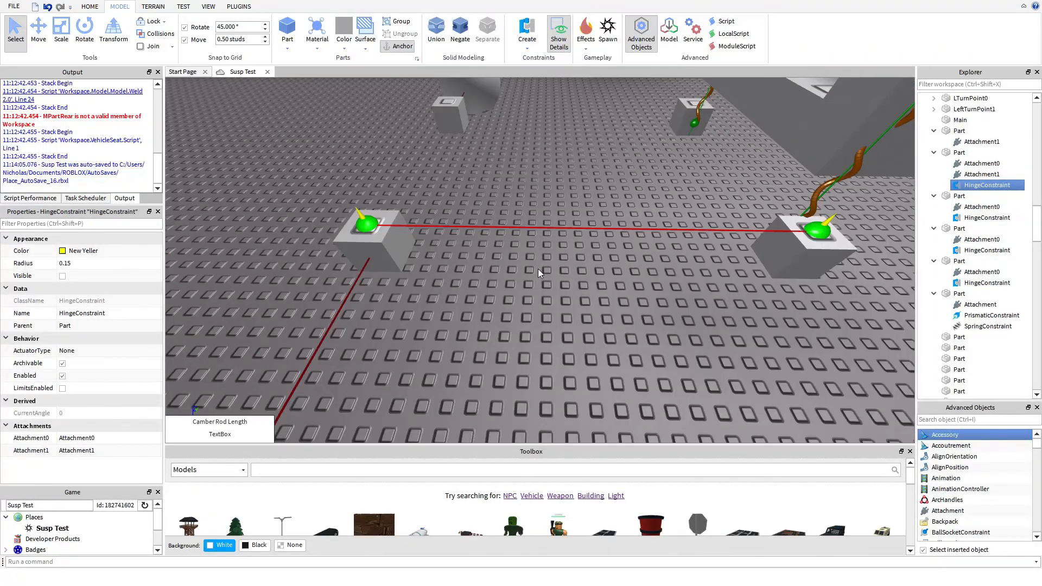
pyautogui.scroll(-5, 538, 268)
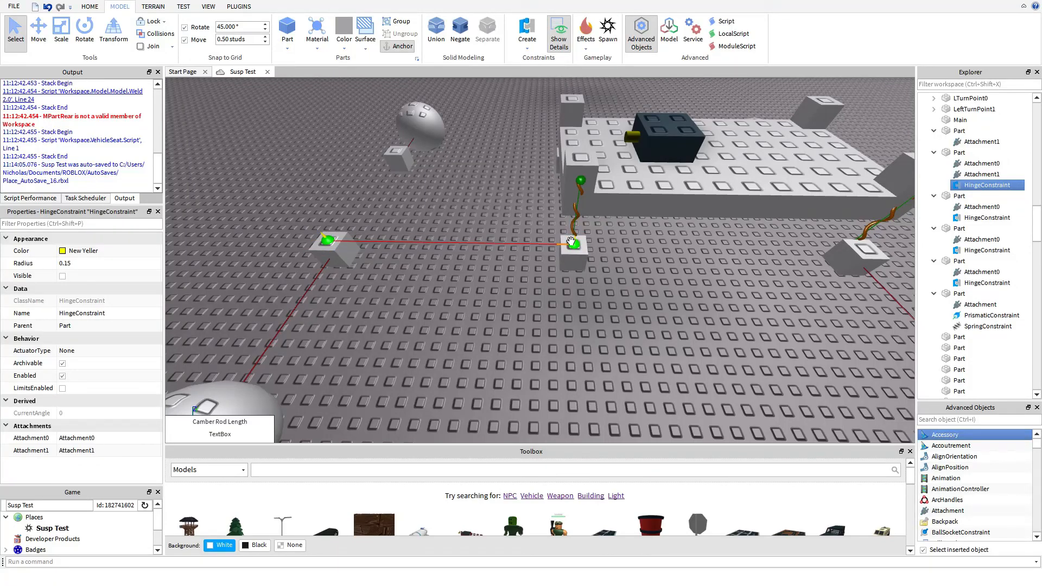
pyautogui.moveTo(500, 205); pyautogui.dragTo(490, 207, button='right')
pyautogui.click(530, 30)
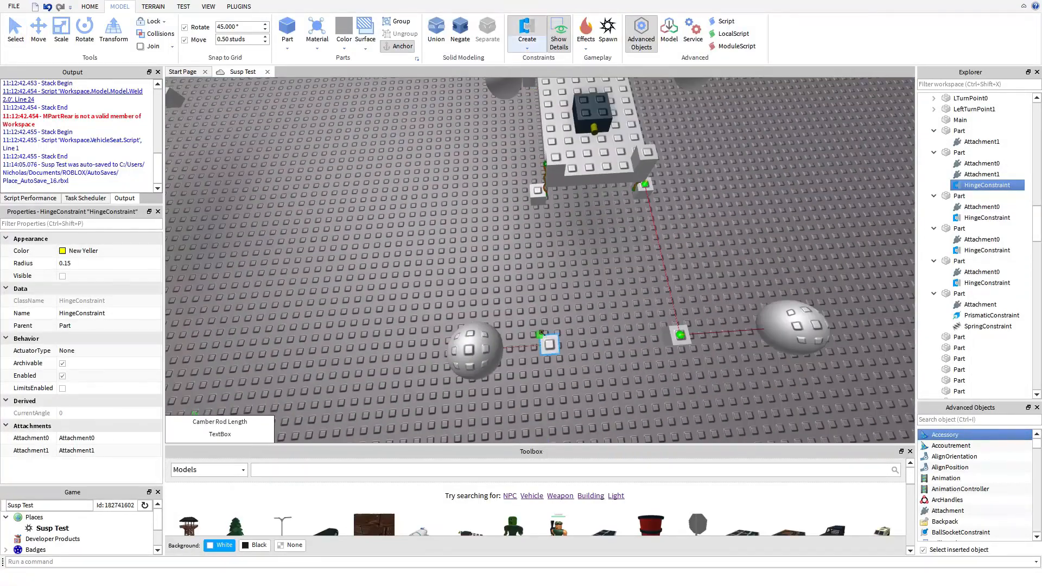
pyautogui.click(549, 343)
pyautogui.click(537, 192)
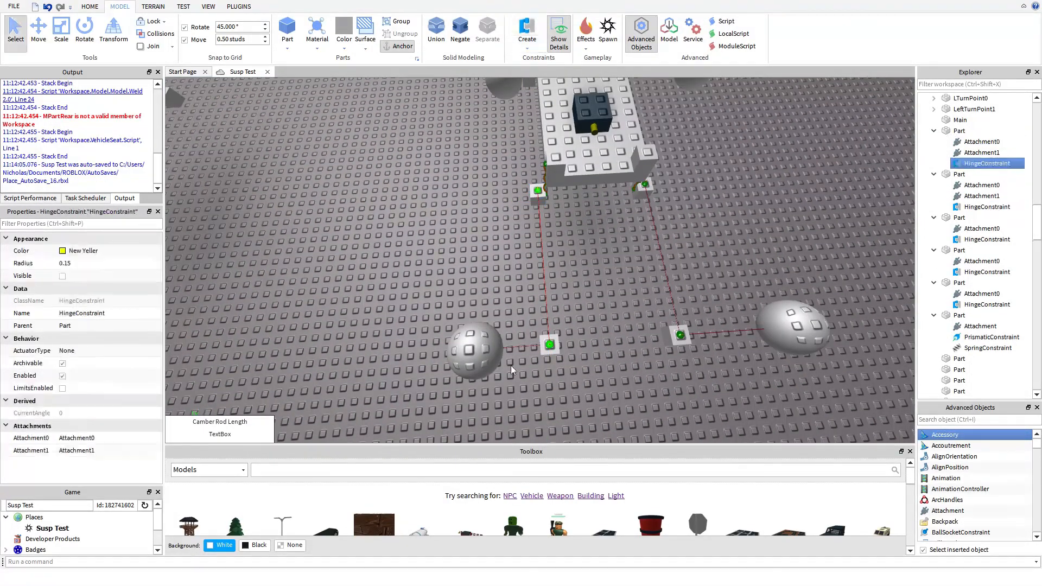
# Run the simulation and examine how the chassis settles on its four hinged sphere wheels.
pyautogui.moveTo(510, 366); pyautogui.dragTo(498, 337, button='right')
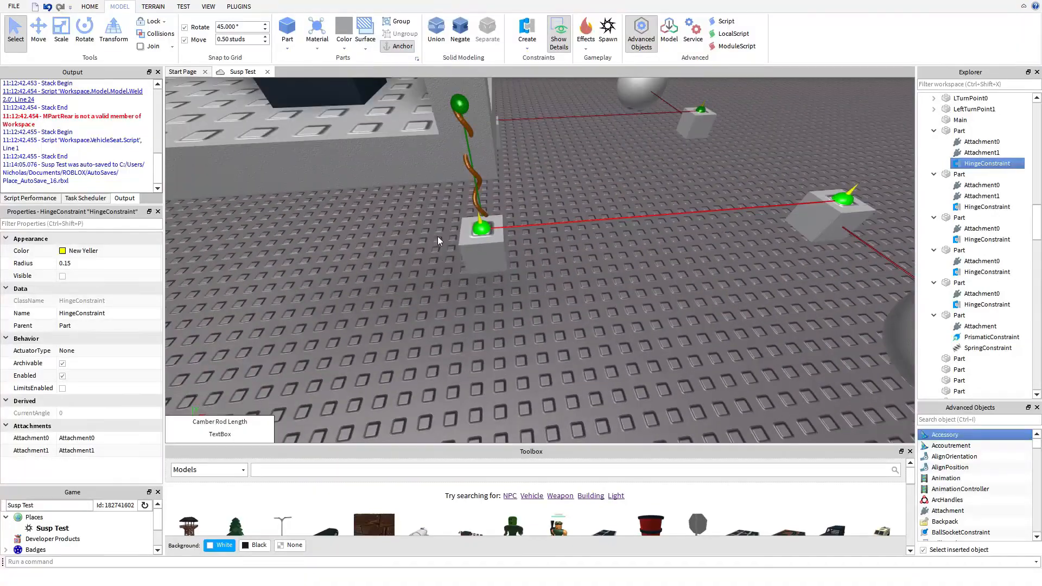
pyautogui.click(596, 335)
pyautogui.moveTo(593, 332); pyautogui.dragTo(594, 332, button='right')
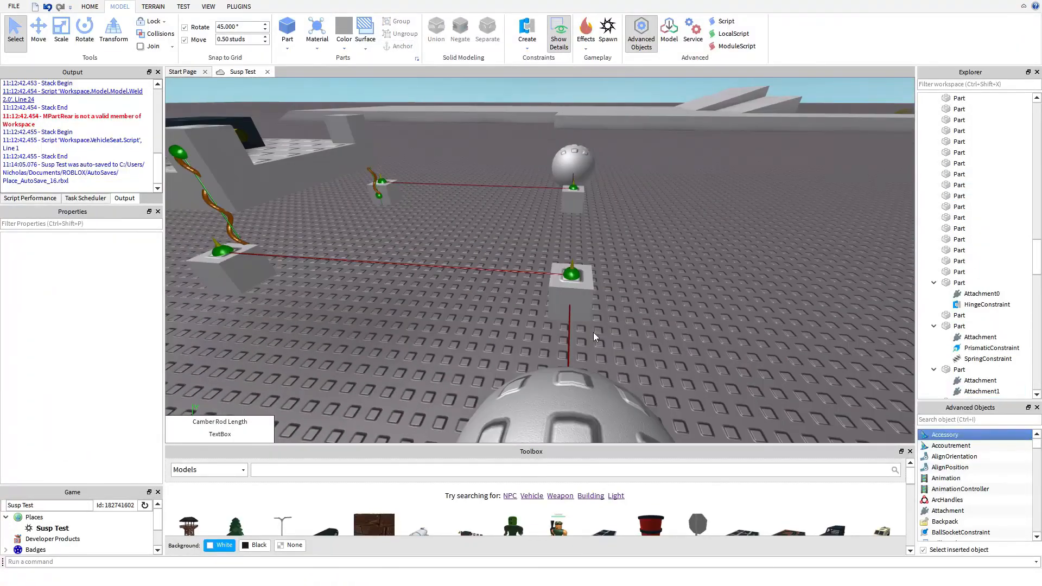
pyautogui.press('a')
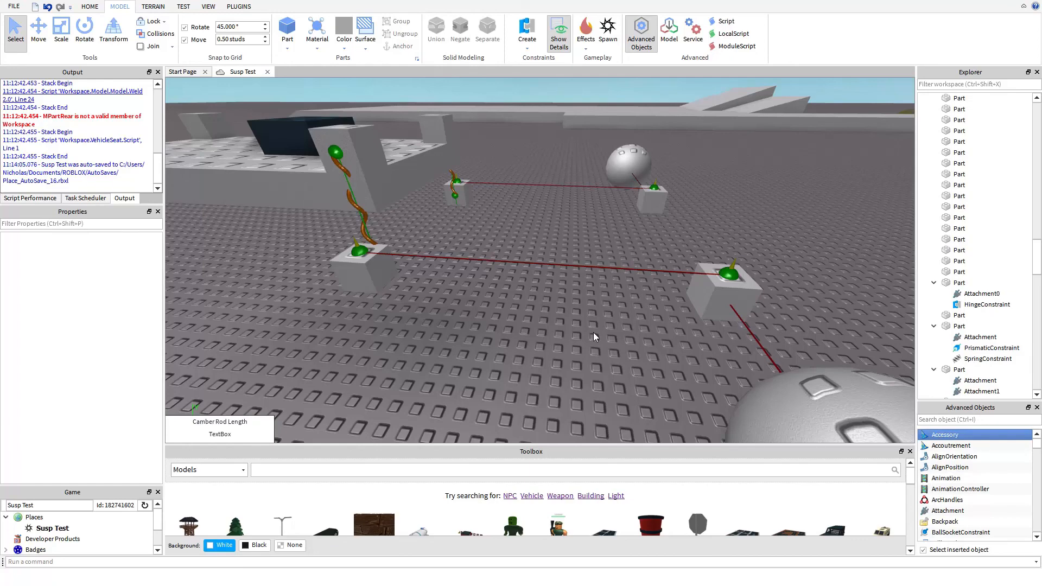
pyautogui.scroll(-3, 594, 332)
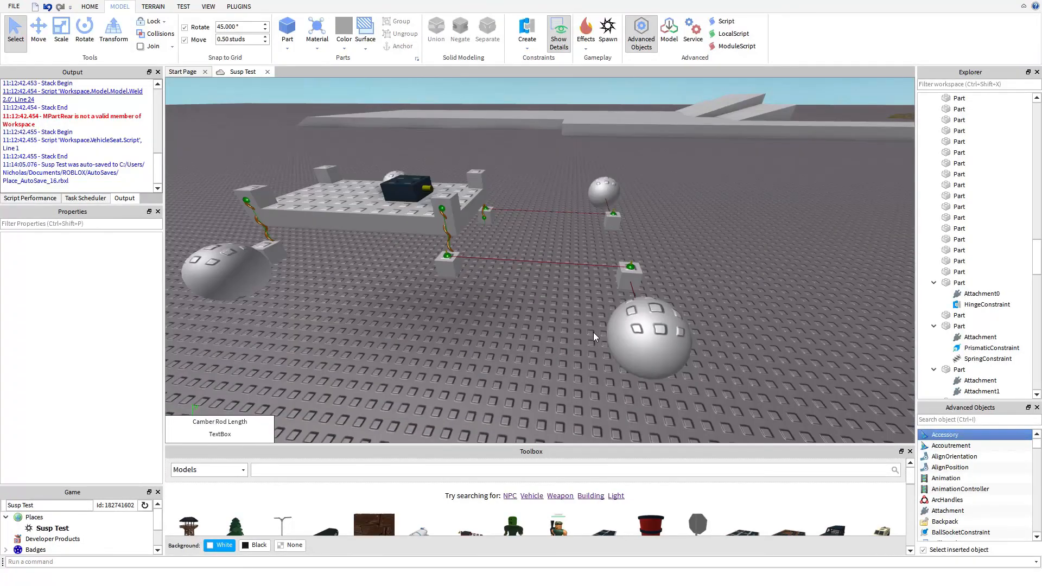
pyautogui.click(90, 7)
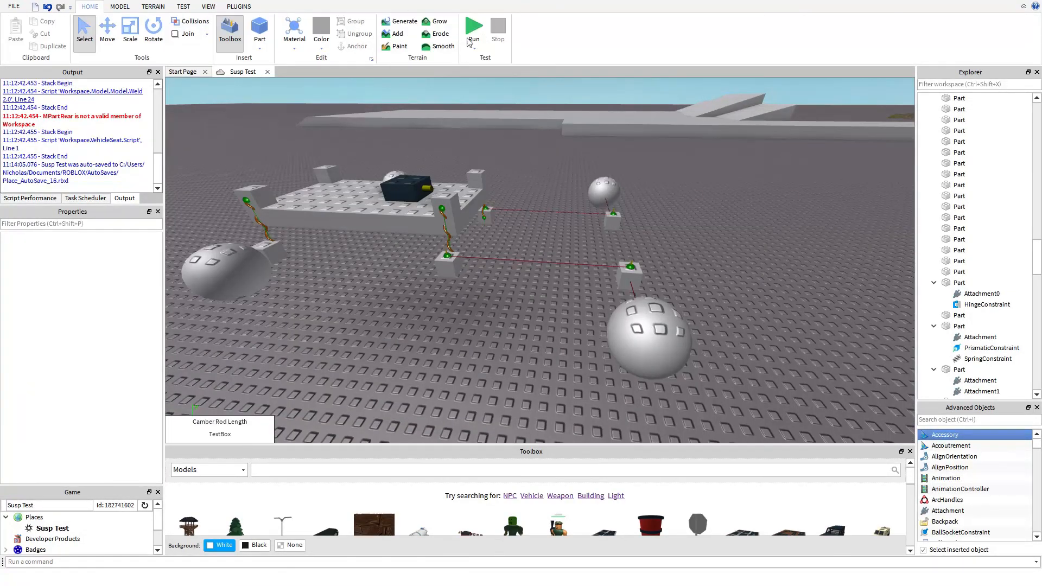
pyautogui.click(474, 30)
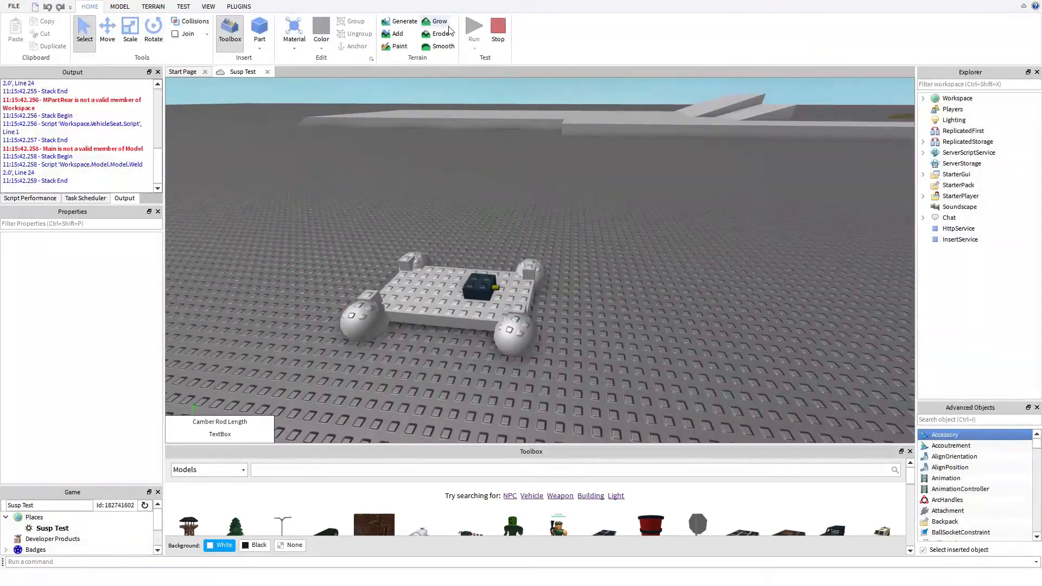
pyautogui.moveTo(557, 223)
pyautogui.mouseDown(button='right')
pyautogui.moveTo(581, 207)
pyautogui.moveTo(566, 208)
pyautogui.mouseUp(button='right')
pyautogui.scroll(5, 557, 220)
pyautogui.scroll(-4, 557, 220)
pyautogui.scroll(4, 557, 220)
pyautogui.press('s')
pyautogui.press('d')
pyautogui.scroll(-3, 566, 209)
# Select the whole running chassis, lift it with the Move tool to test the suspension, and stop the simulation.
pyautogui.moveTo(538, 191); pyautogui.dragTo(289, 309)
pyautogui.click(108, 36)
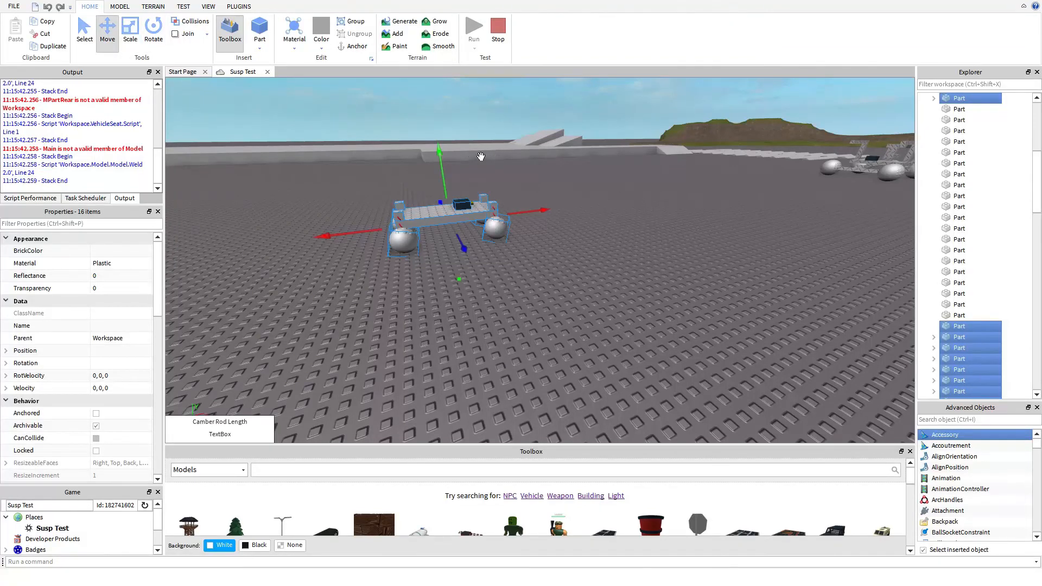
pyautogui.moveTo(445, 164); pyautogui.dragTo(445, 119)
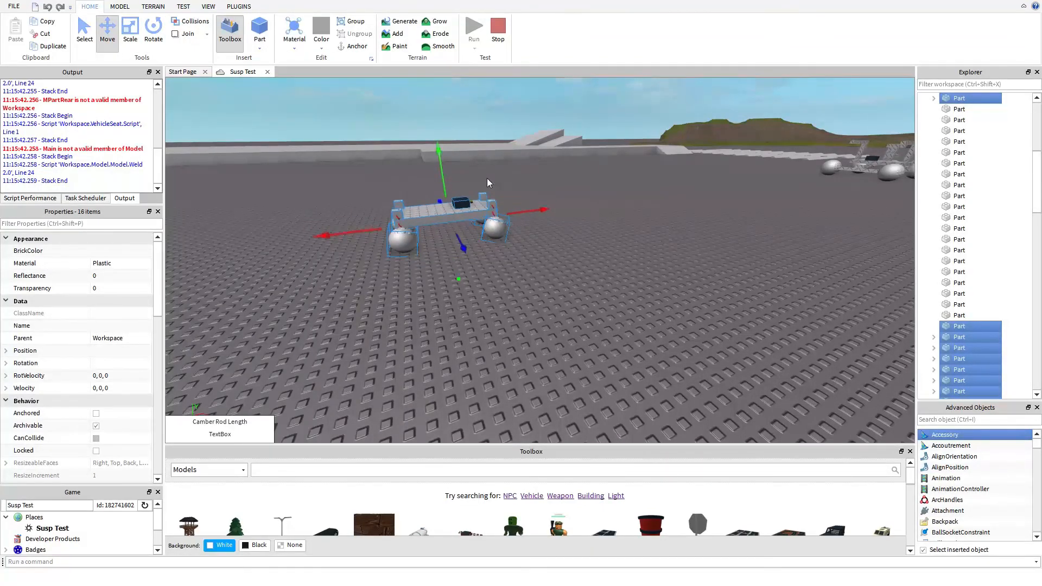
pyautogui.press('a')
pyautogui.moveTo(474, 180); pyautogui.dragTo(461, 93)
pyautogui.press('a')
pyautogui.moveTo(544, 147); pyautogui.dragTo(543, 146, button='right')
pyautogui.press('a')
pyautogui.press('w')
pyautogui.click(542, 146)
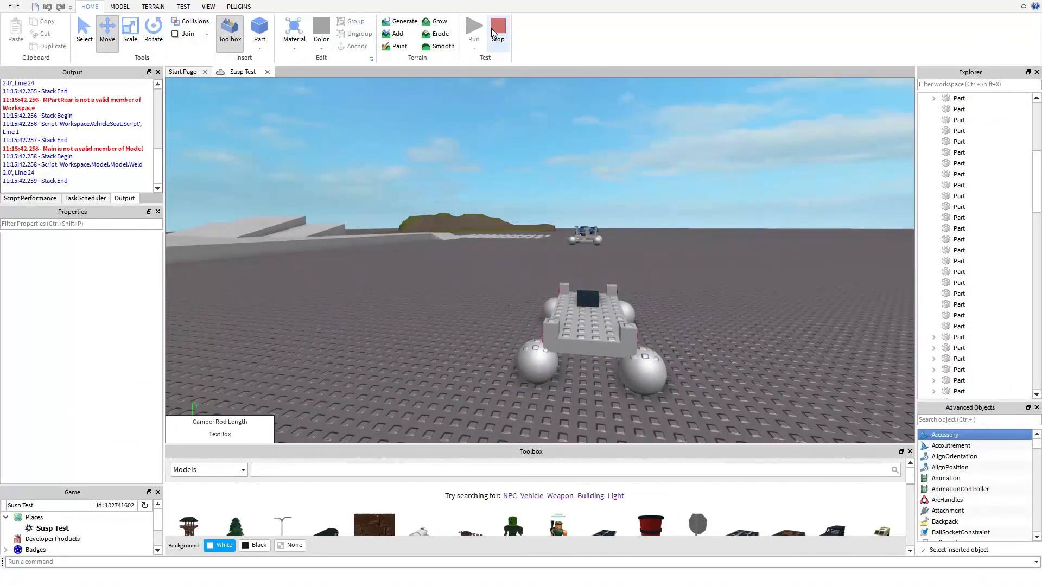
pyautogui.click(494, 34)
# Start a Play Here test near the blue pickup trucks and seat the character in one of them.
pyautogui.click(473, 47)
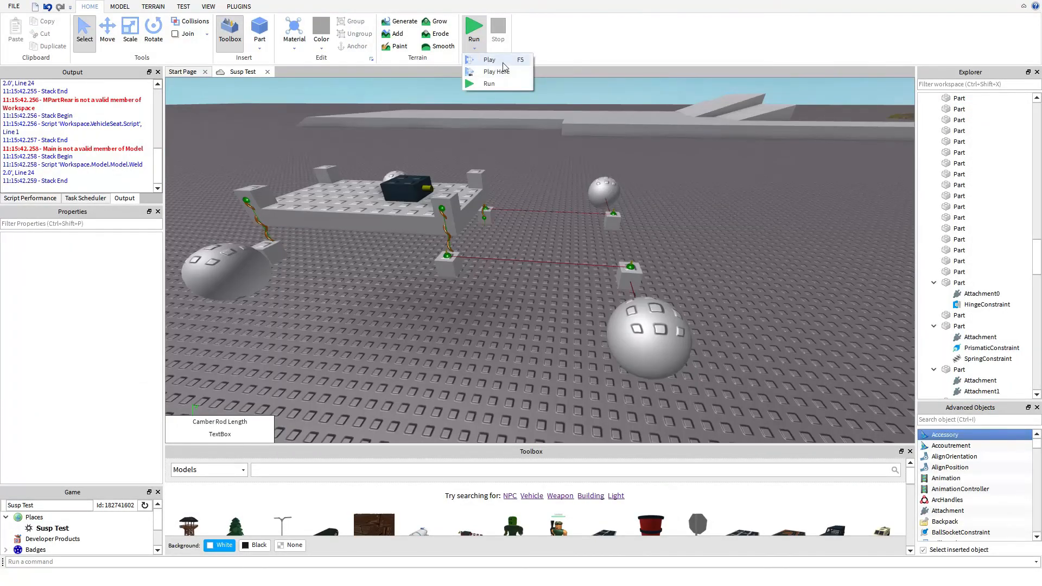
pyautogui.click(497, 72)
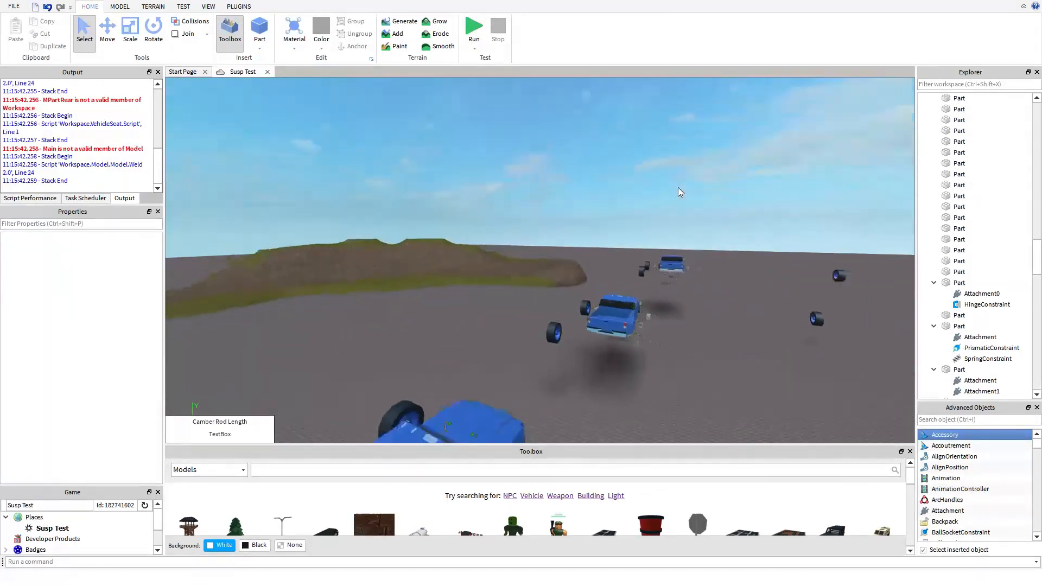
pyautogui.moveTo(676, 188); pyautogui.dragTo(676, 188, button='right')
pyautogui.click(474, 48)
pyautogui.click(497, 71)
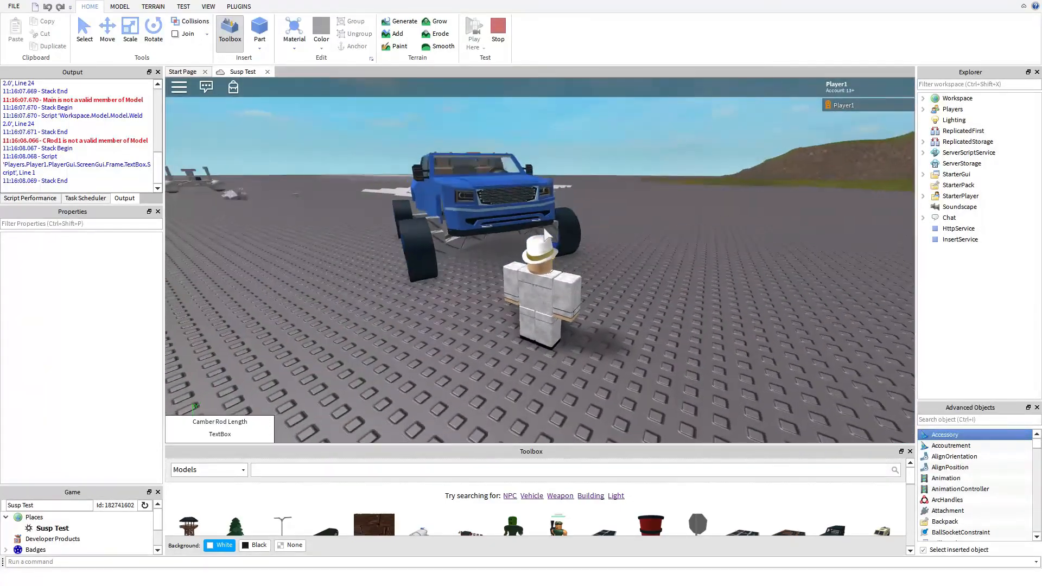
pyautogui.moveTo(568, 219); pyautogui.dragTo(568, 219, button='right')
pyautogui.press('d')
pyautogui.press('w')
pyautogui.scroll(-3, 569, 219)
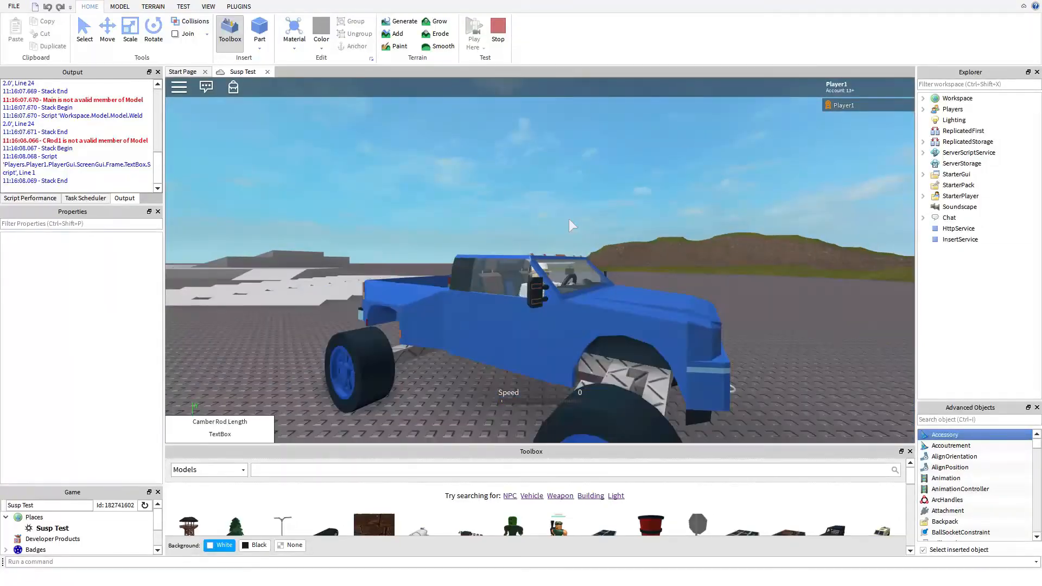
# Drive the blue pickup over the white bump strips and the terrain hill to test its suspension, and stop the simulation.
pyautogui.press('w')
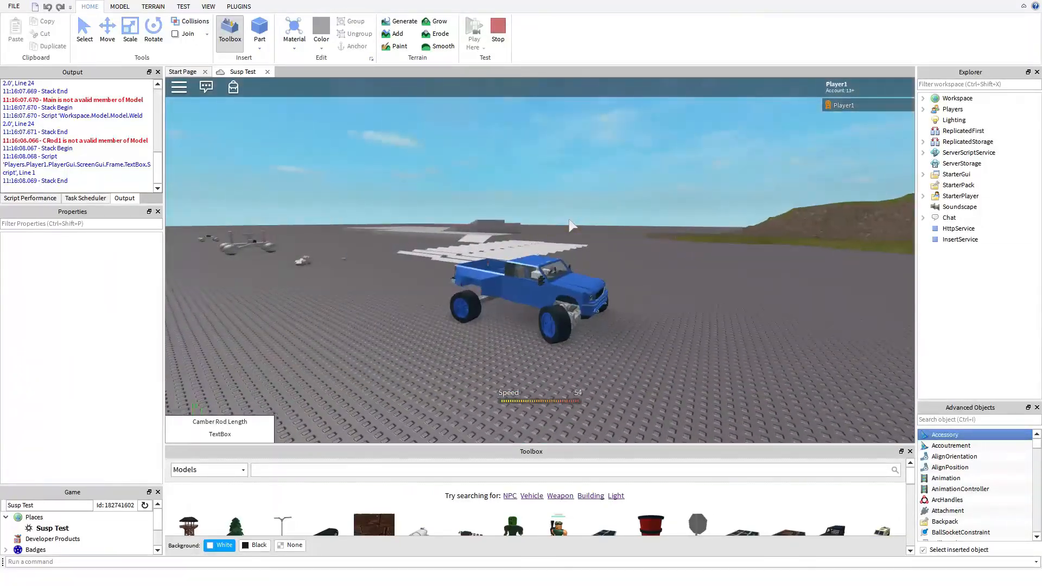
pyautogui.press('a')
pyautogui.press('s')
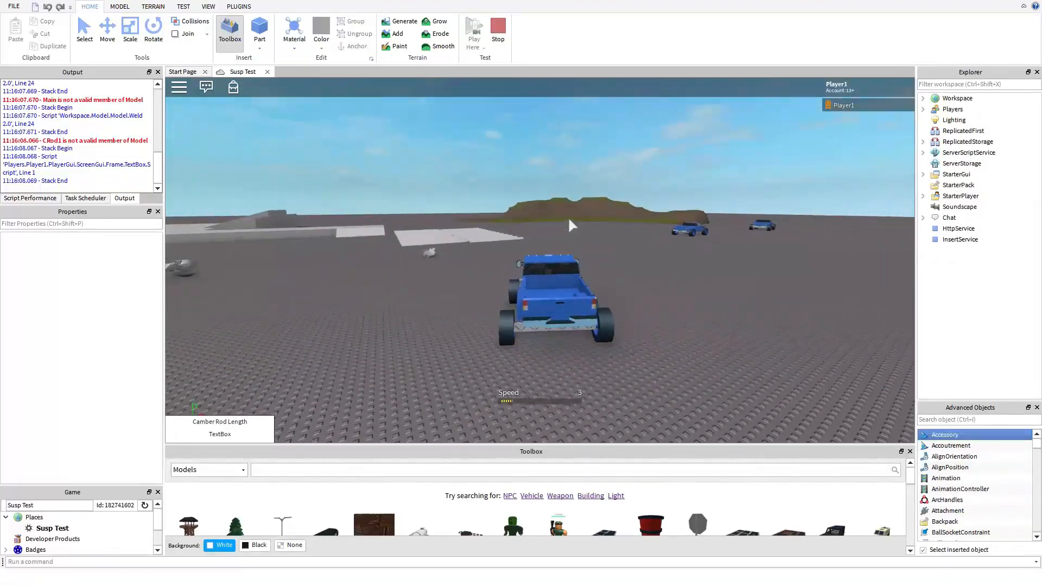
pyautogui.press('w')
pyautogui.press('a')
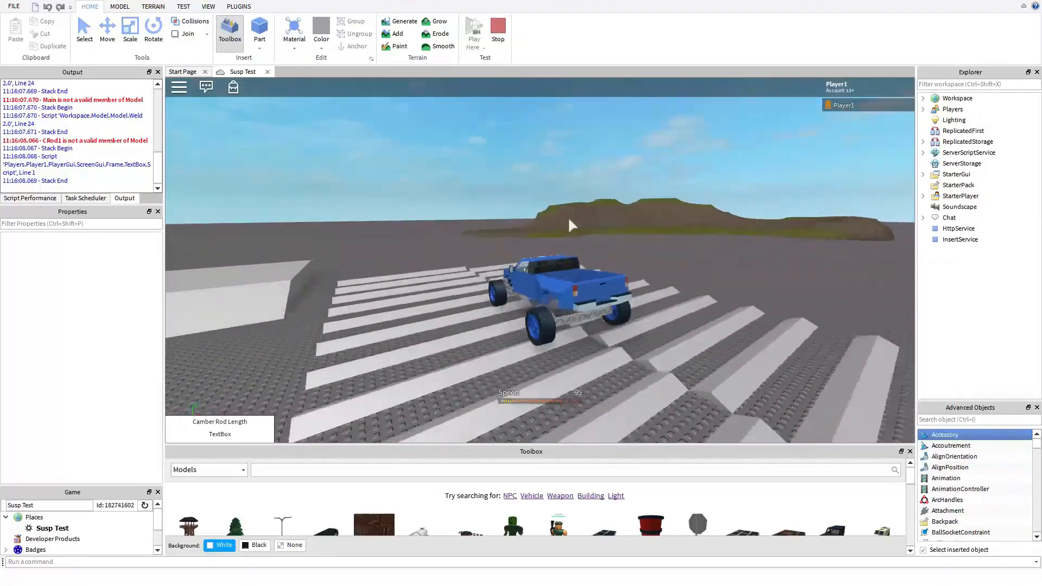
pyautogui.press('w')
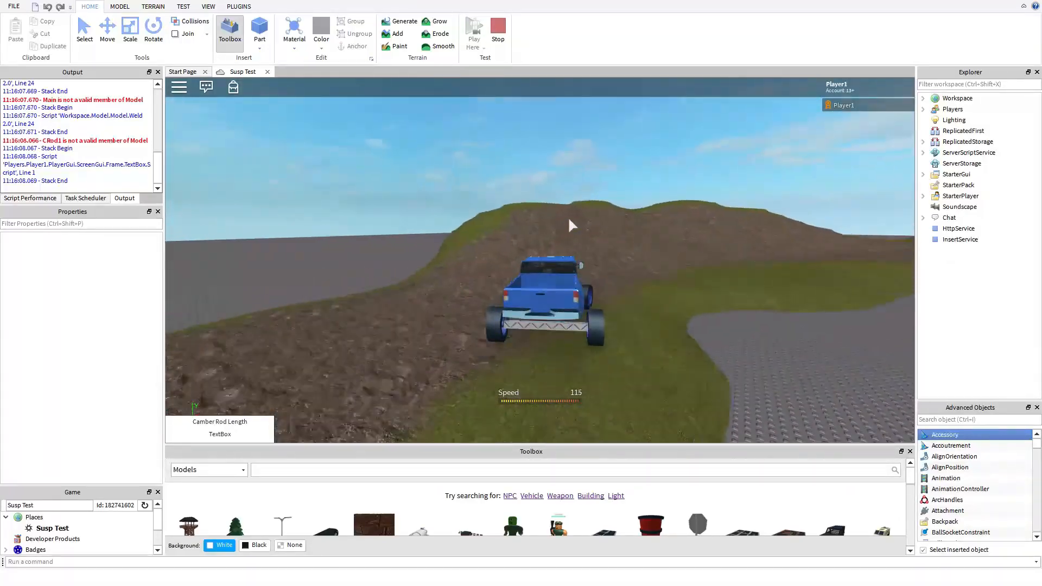
pyautogui.press('w')
pyautogui.press('d')
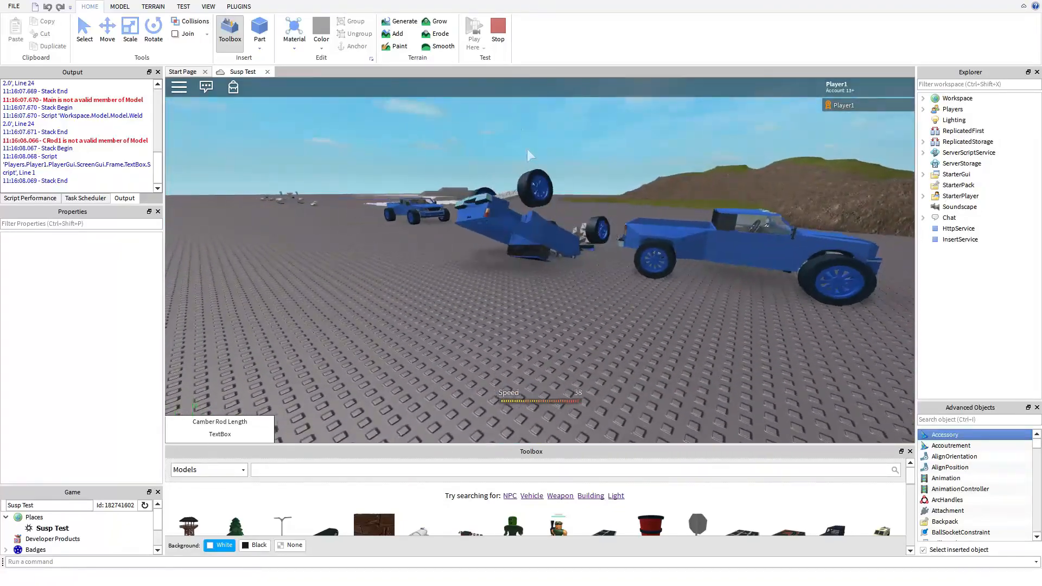
pyautogui.hotkey('shift', 'F5')
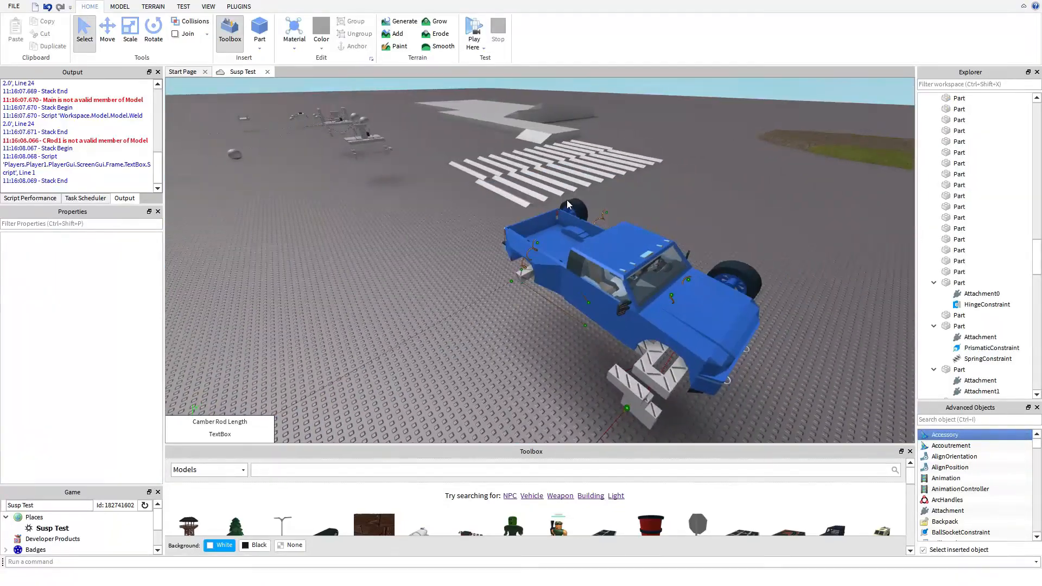
# Examine the suspension models on the baseplate, from the blue pickup to the sphere-wheeled chassis and the bare block chassis.
pyautogui.press('d')
pyautogui.moveTo(566, 199); pyautogui.dragTo(570, 200, button='right')
pyautogui.press('s')
pyautogui.press('d')
pyautogui.press('a')
pyautogui.press('d')
pyautogui.press('w')
pyautogui.press('w')
pyautogui.press('w')
pyautogui.press('s')
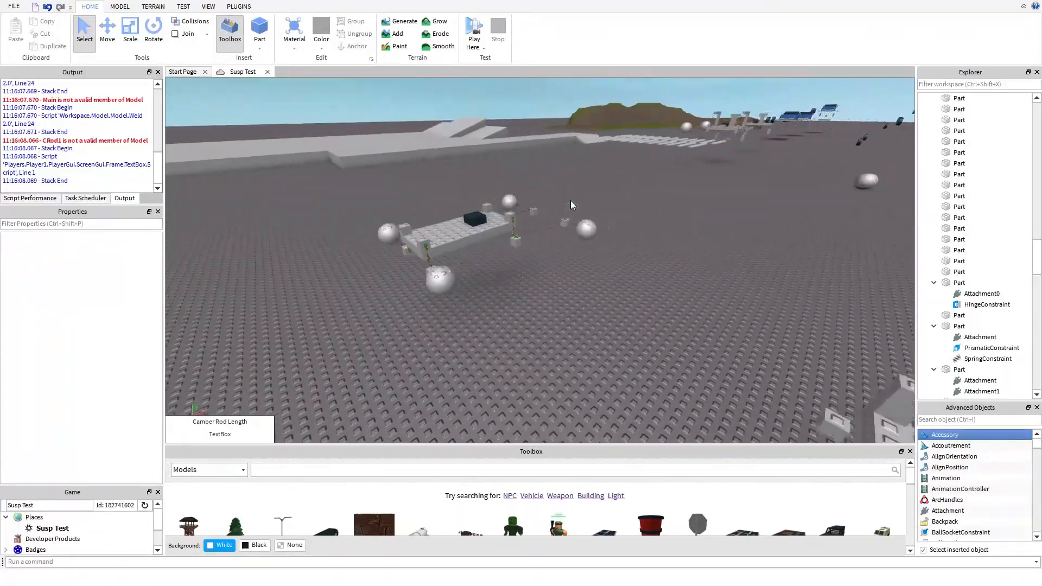
pyautogui.press('d')
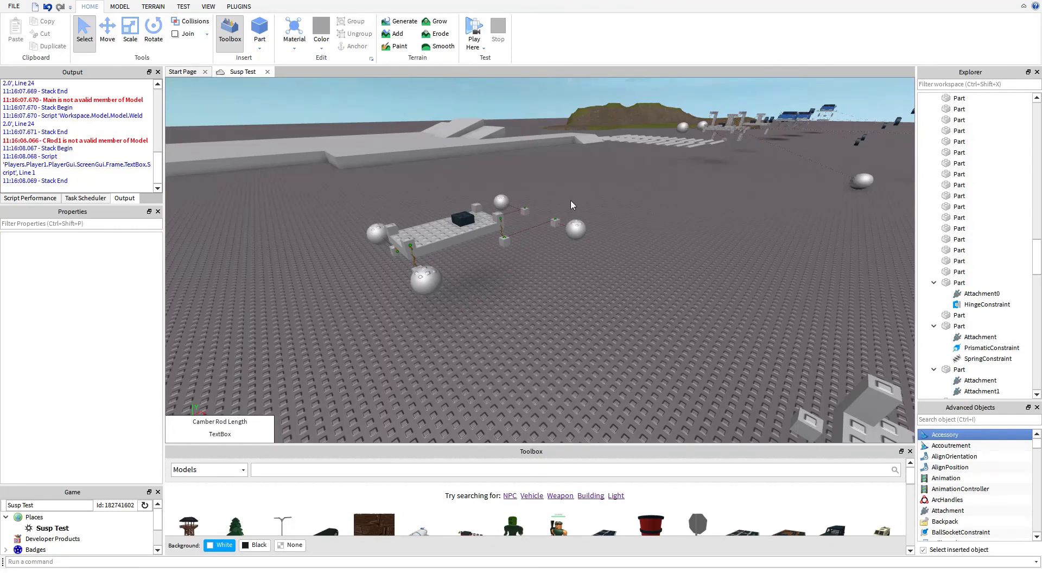
pyautogui.press('s')
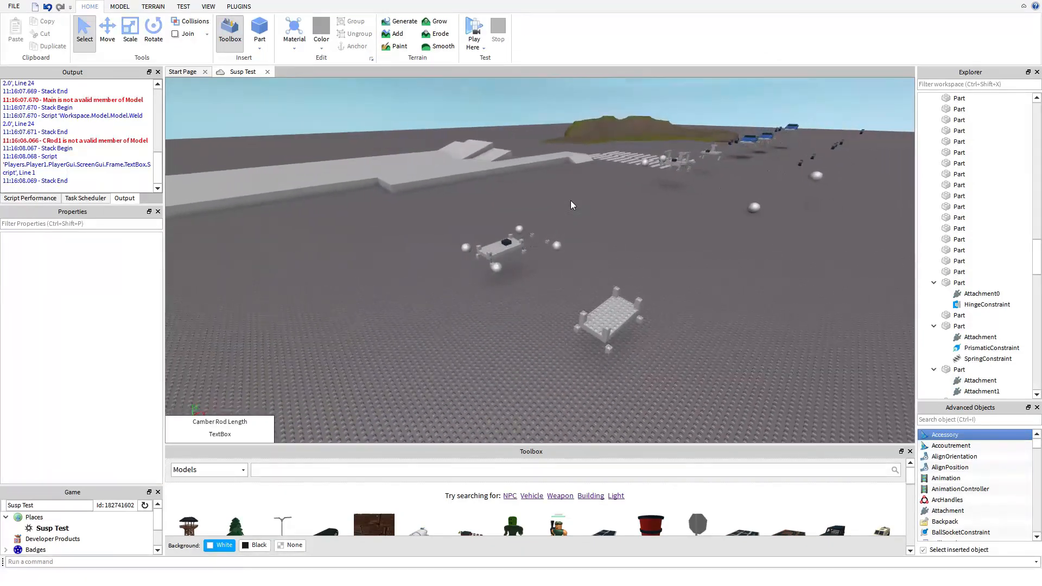